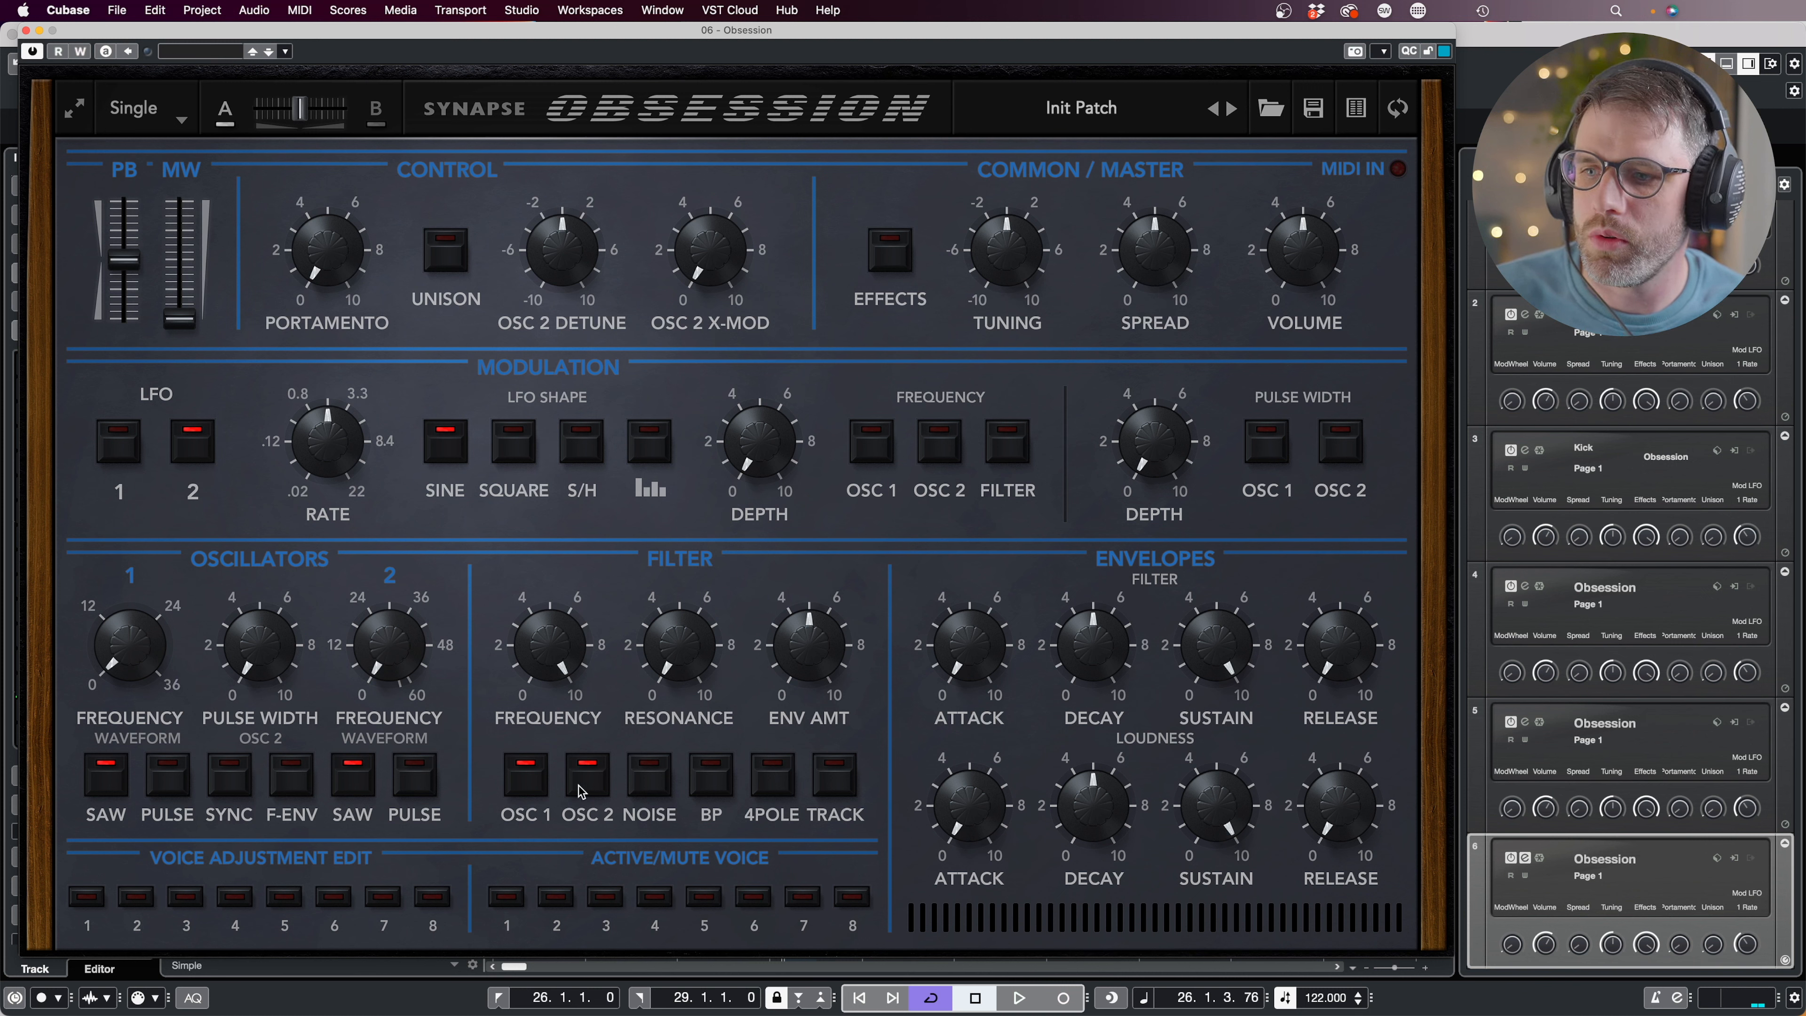
Set up oscillator 1 alone, with Osc 2 removed from the filter mix, its saw waveform off and its frequency at about 12.
click(593, 785)
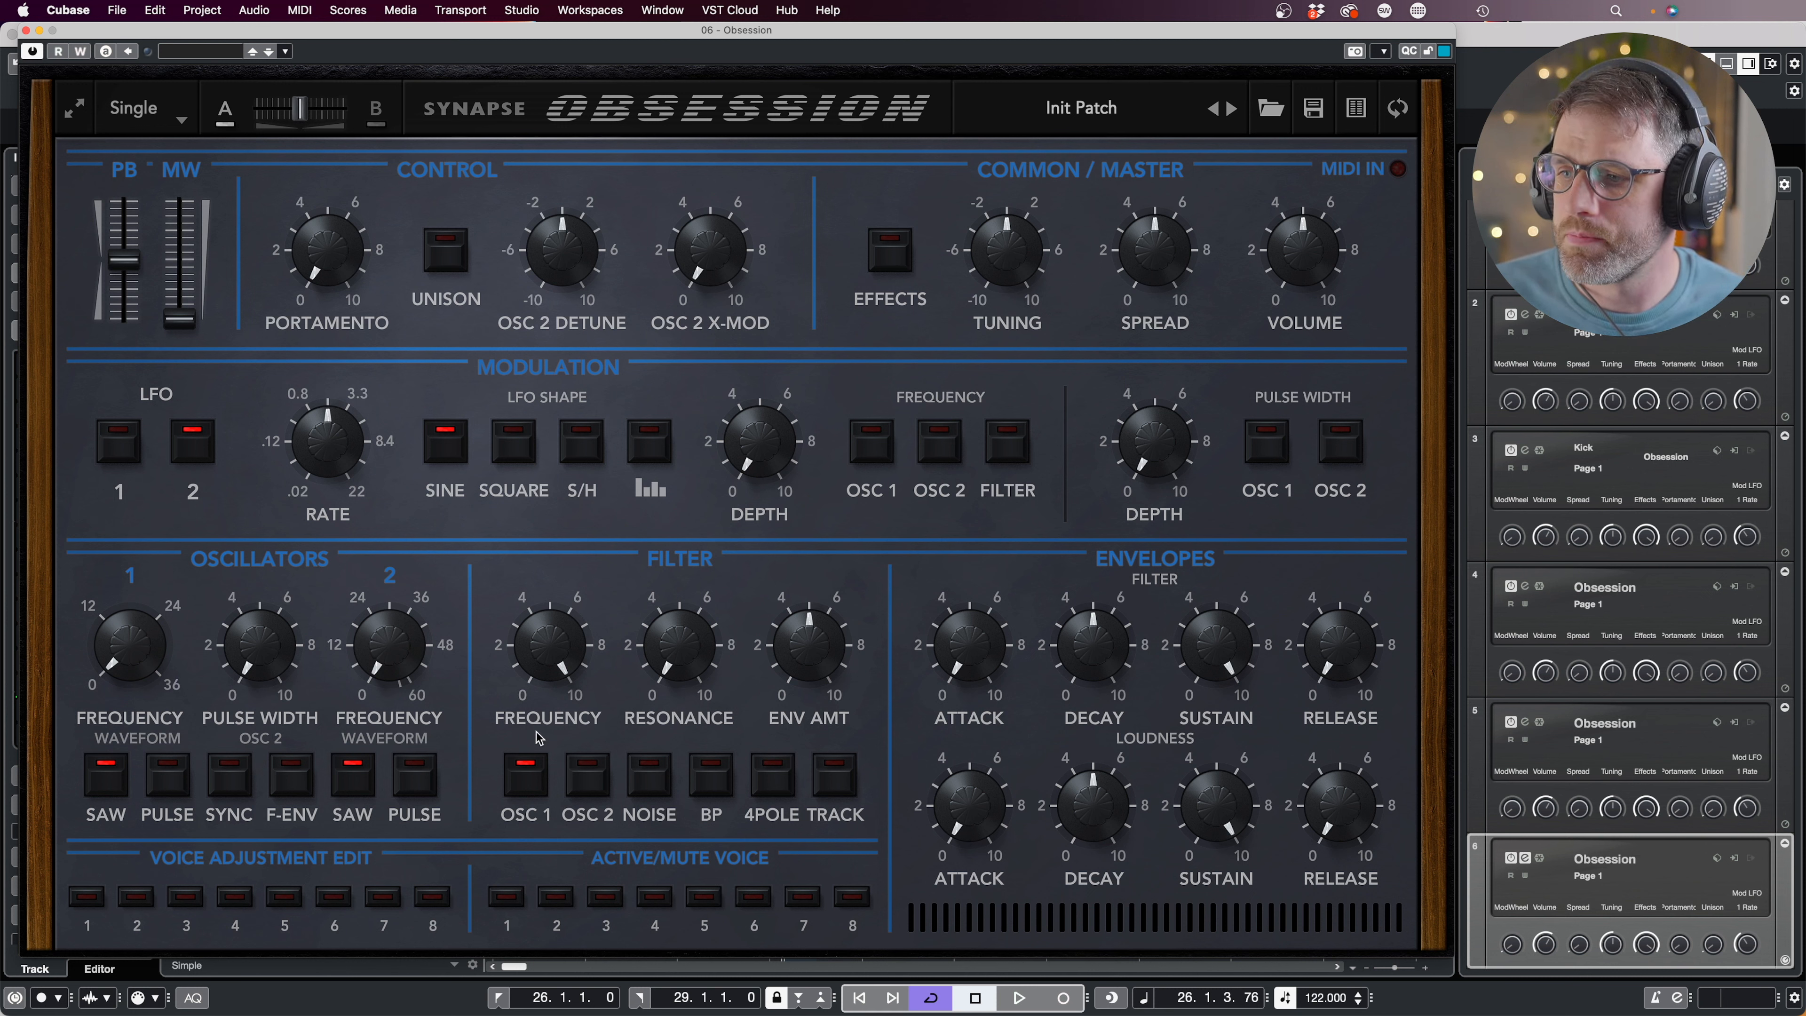
click(113, 791)
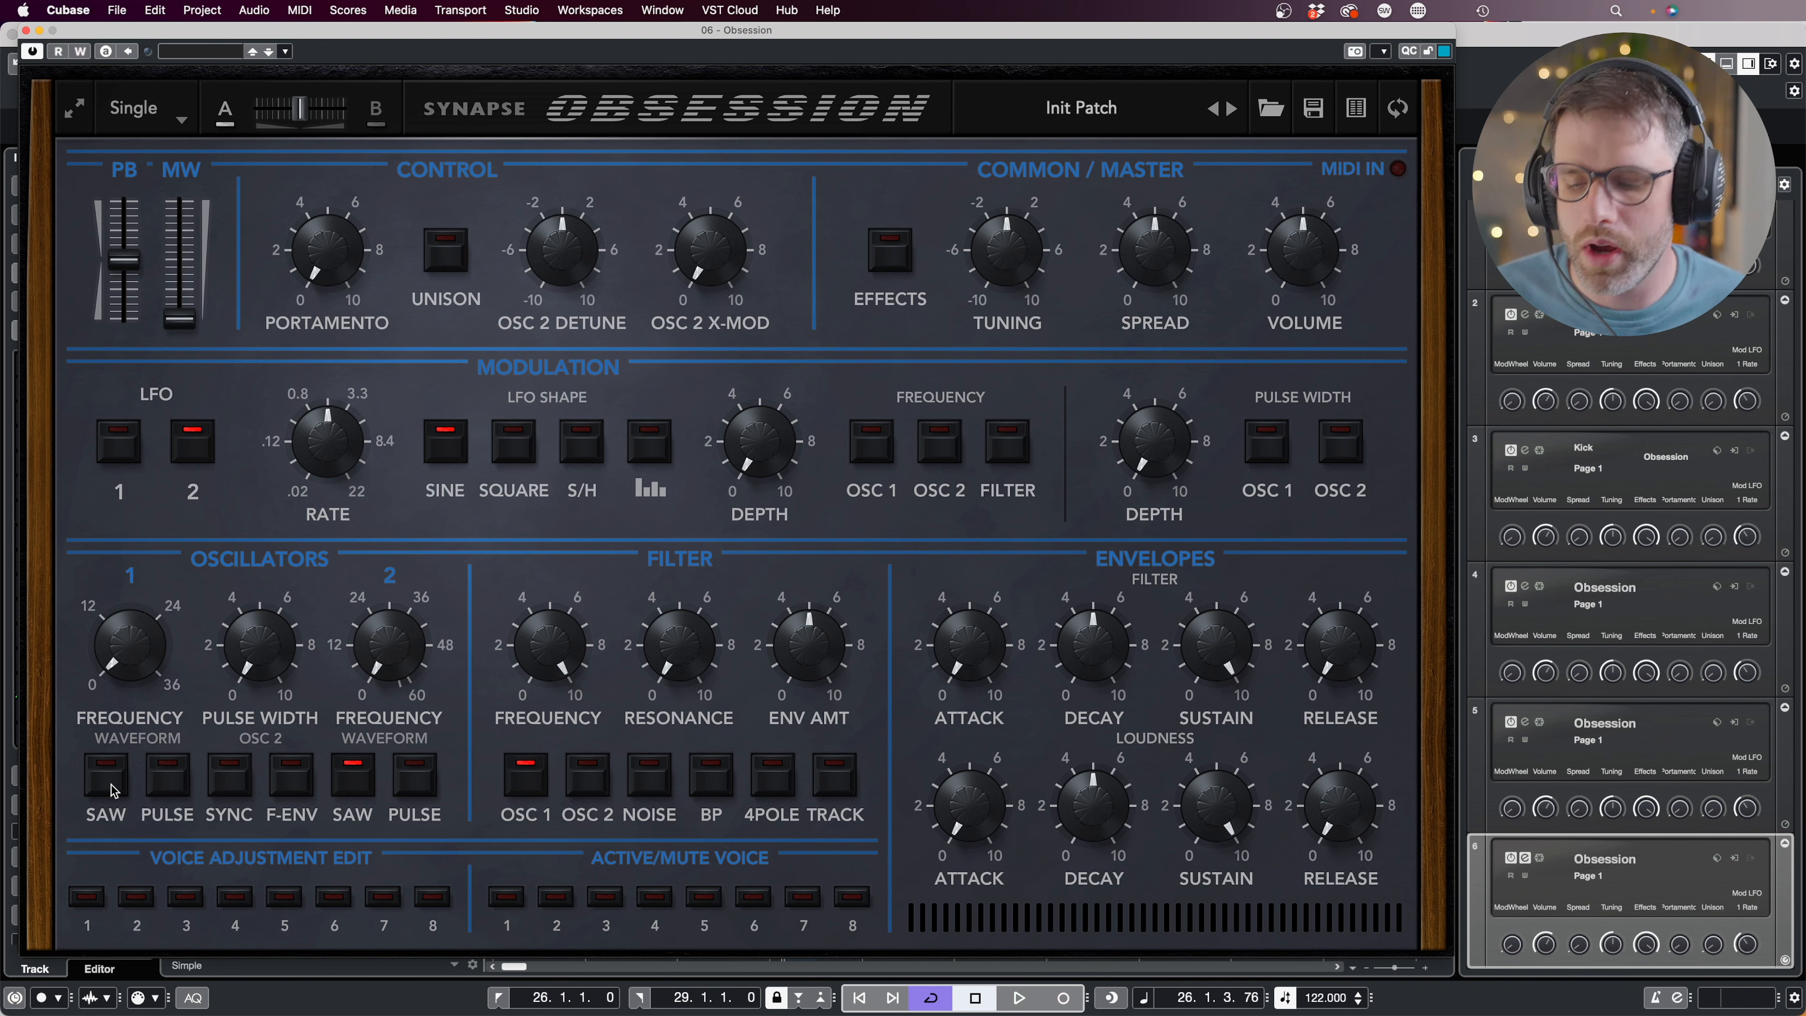
drag(110, 683, 135, 574)
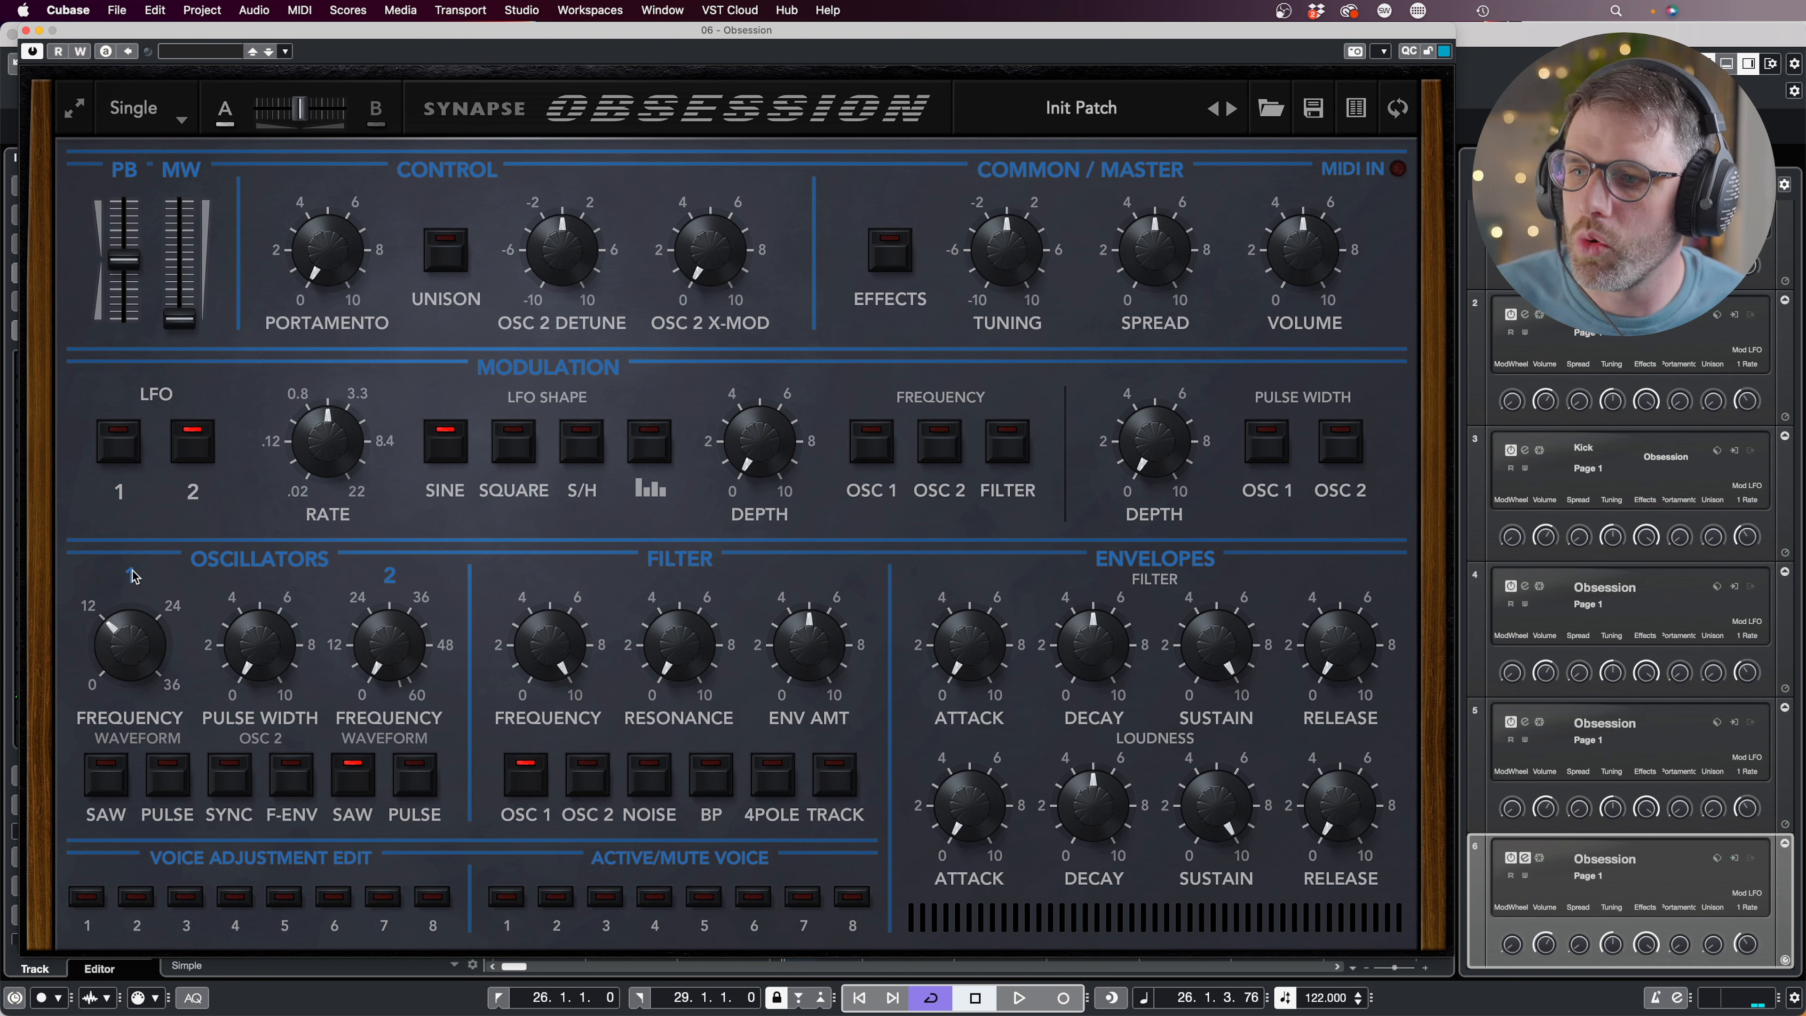
Raise the master volume to about 8.
click(1313, 258)
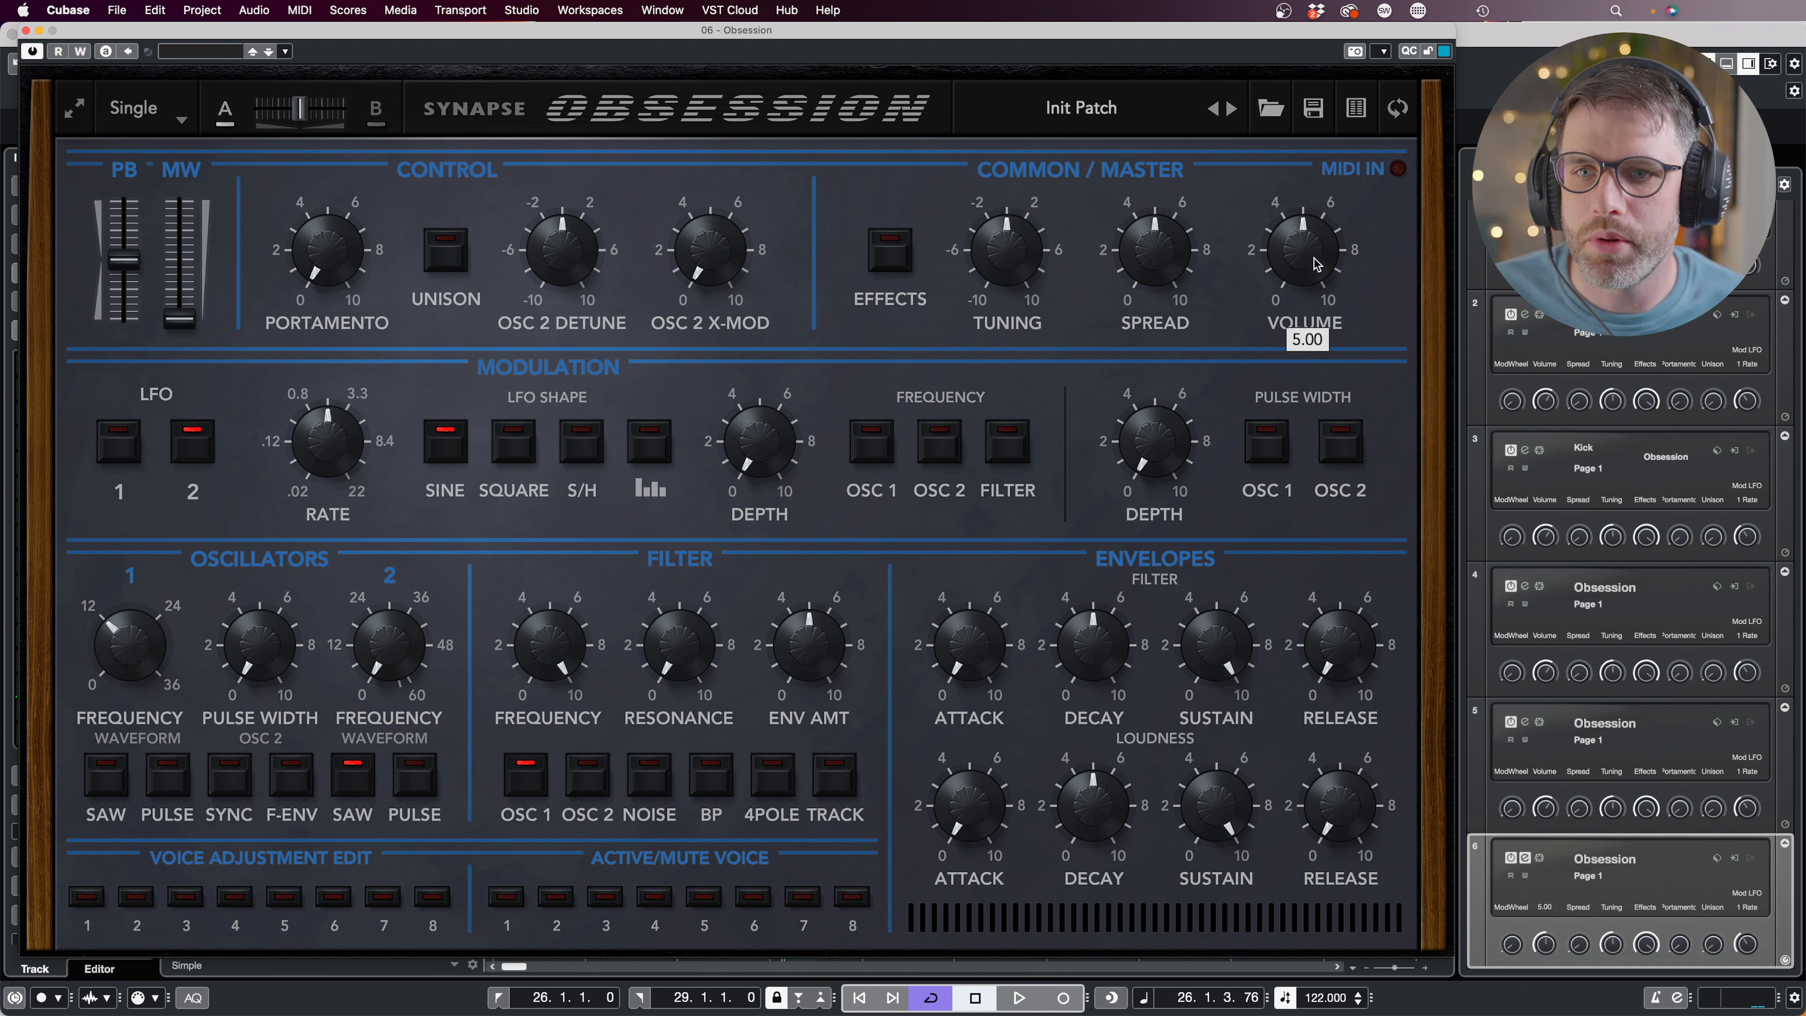
drag(1315, 264, 1332, 218)
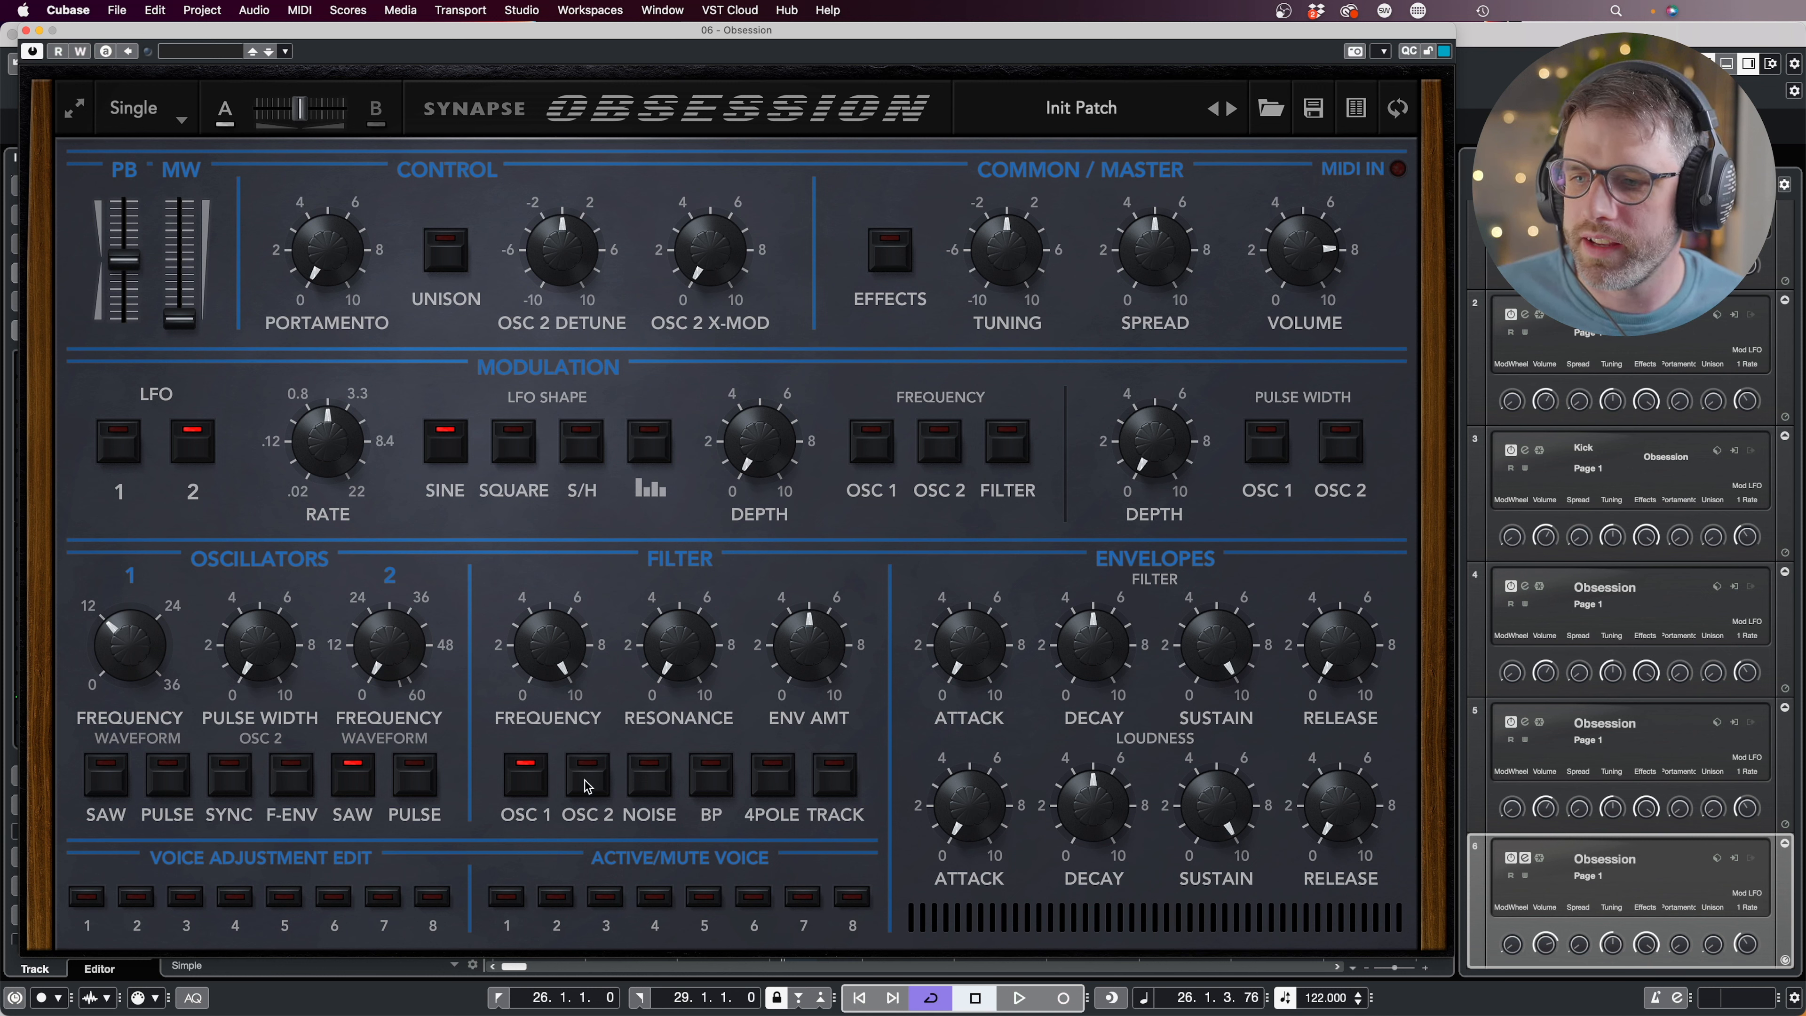
Swap Osc 1 for Osc 2 in the filter mix and change oscillator 2's waveform to pulse.
click(541, 785)
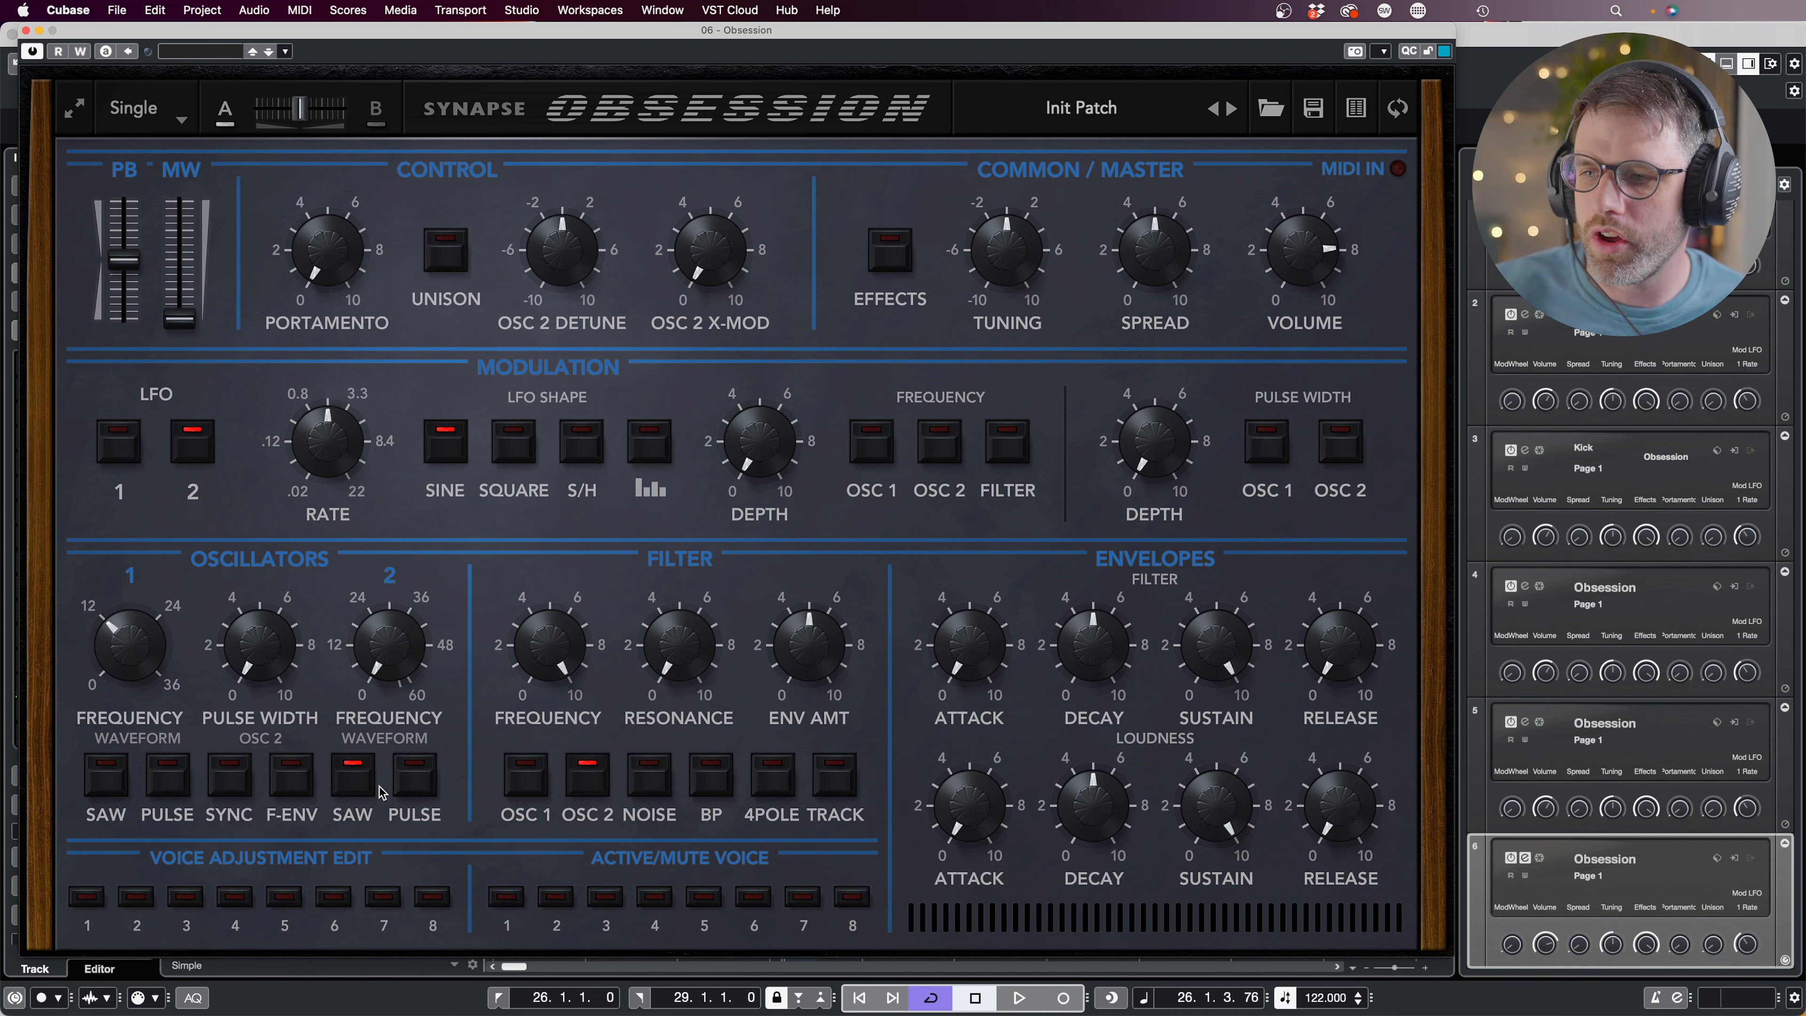
click(416, 786)
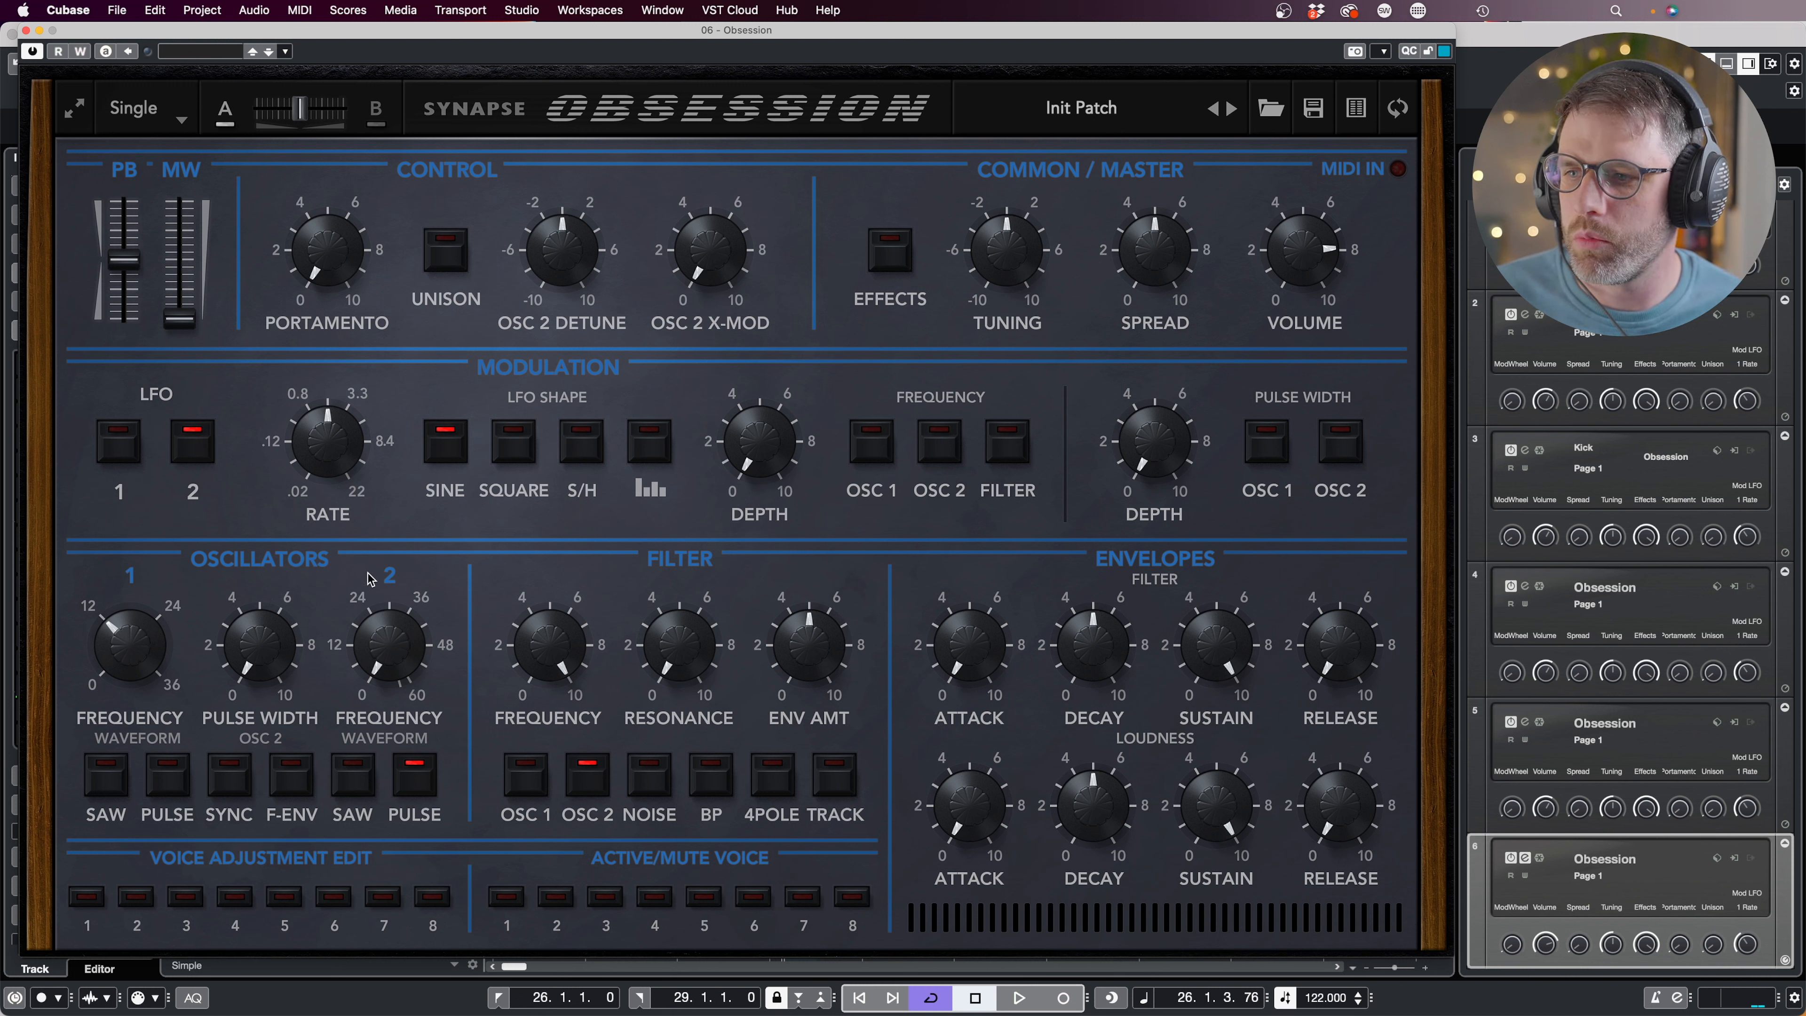
mouse_move(368, 648)
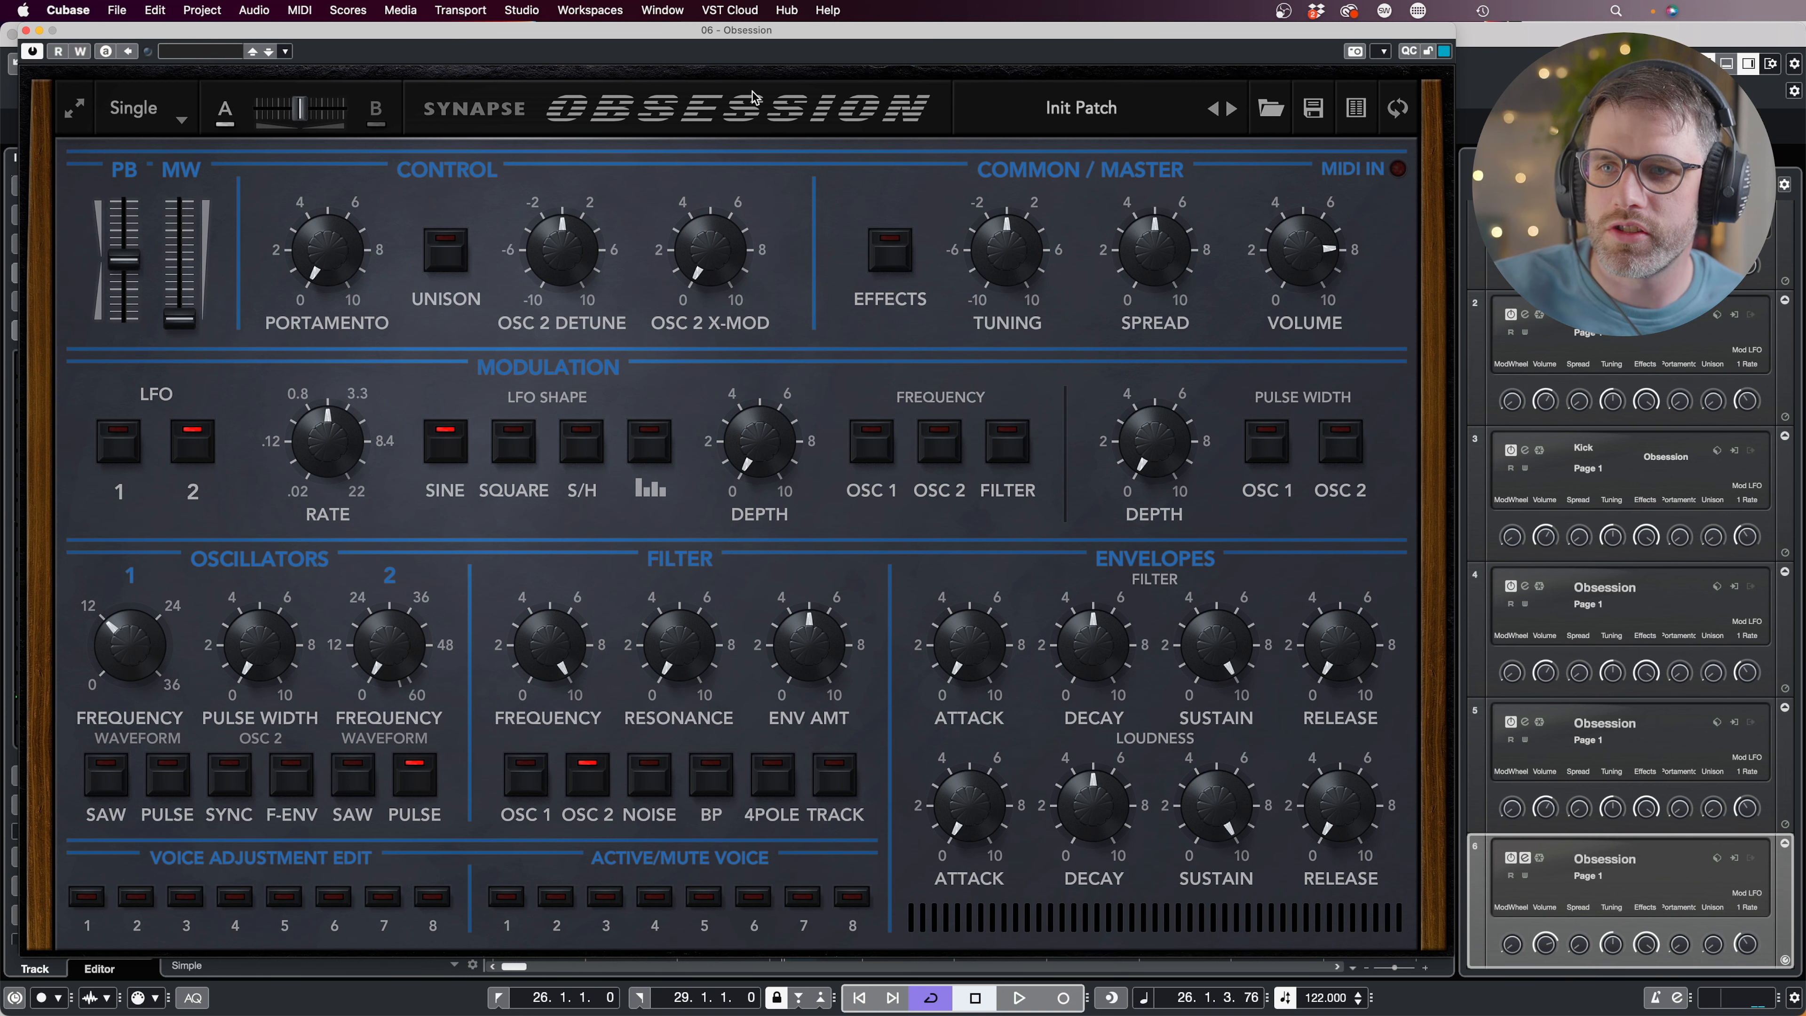
Clear the first two mod matrix slots on the rear panel by setting their sources and destinations to Off.
click(1398, 109)
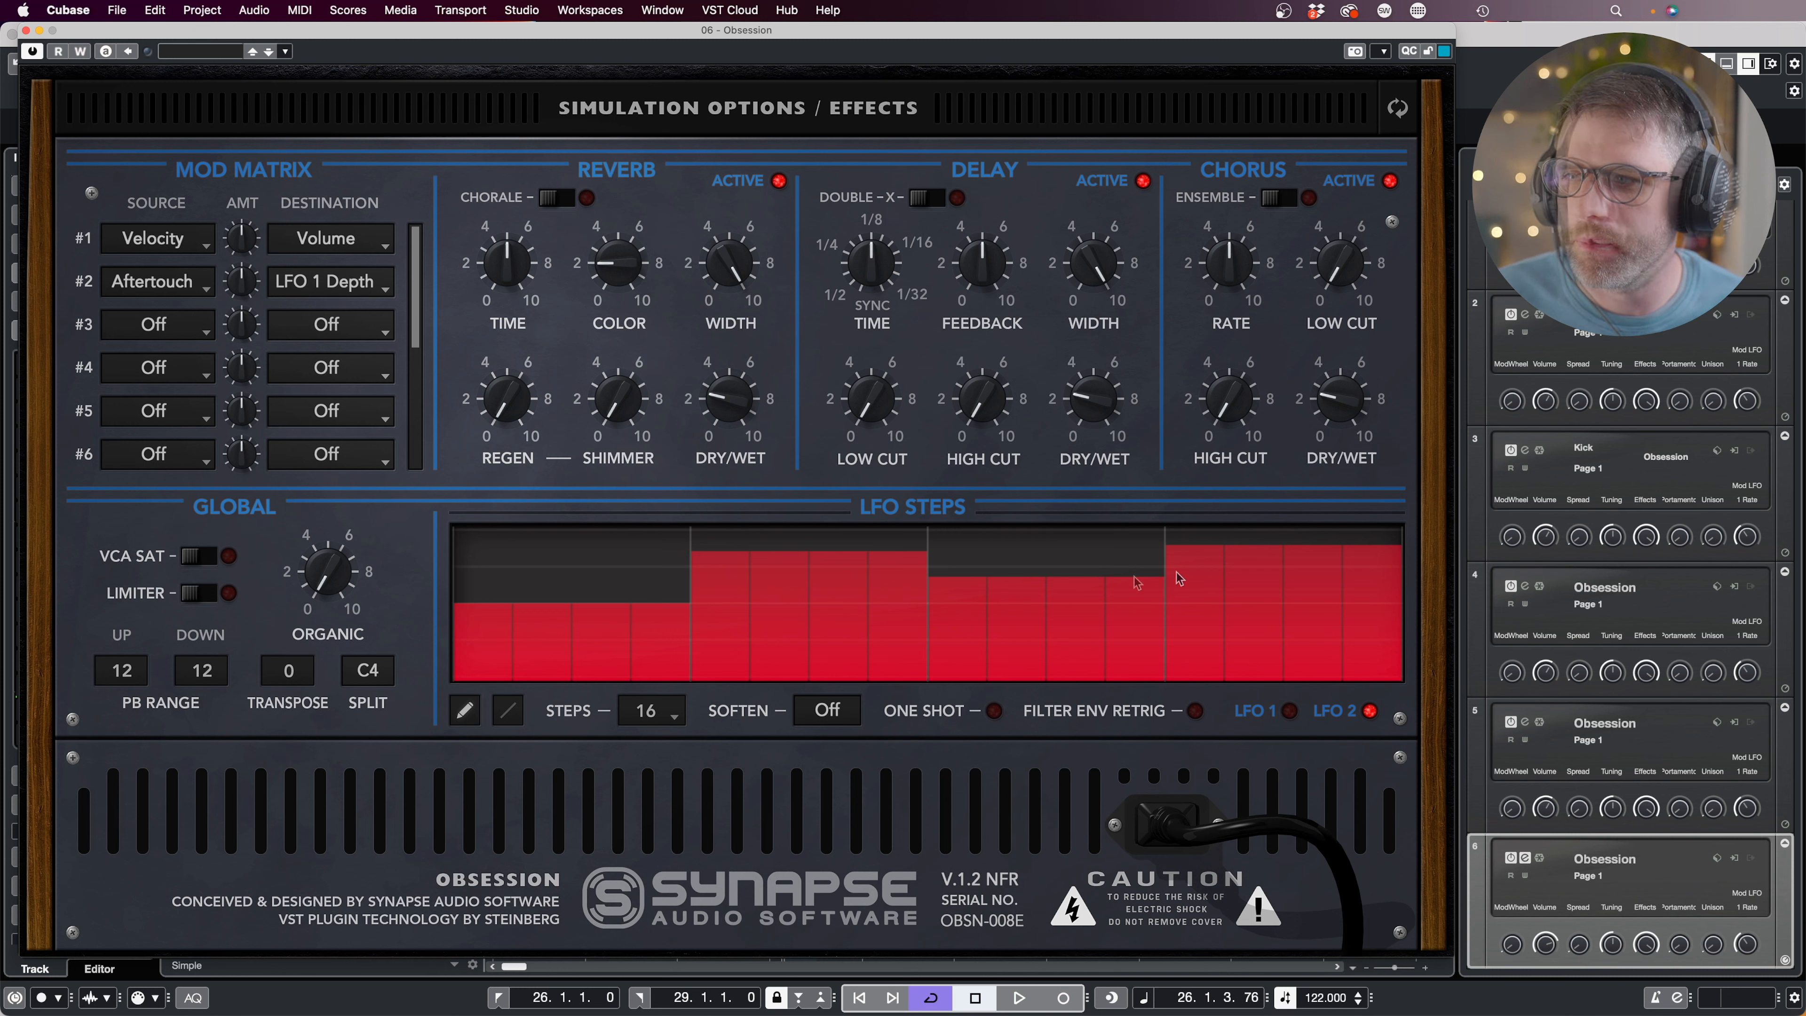
click(172, 285)
click(170, 293)
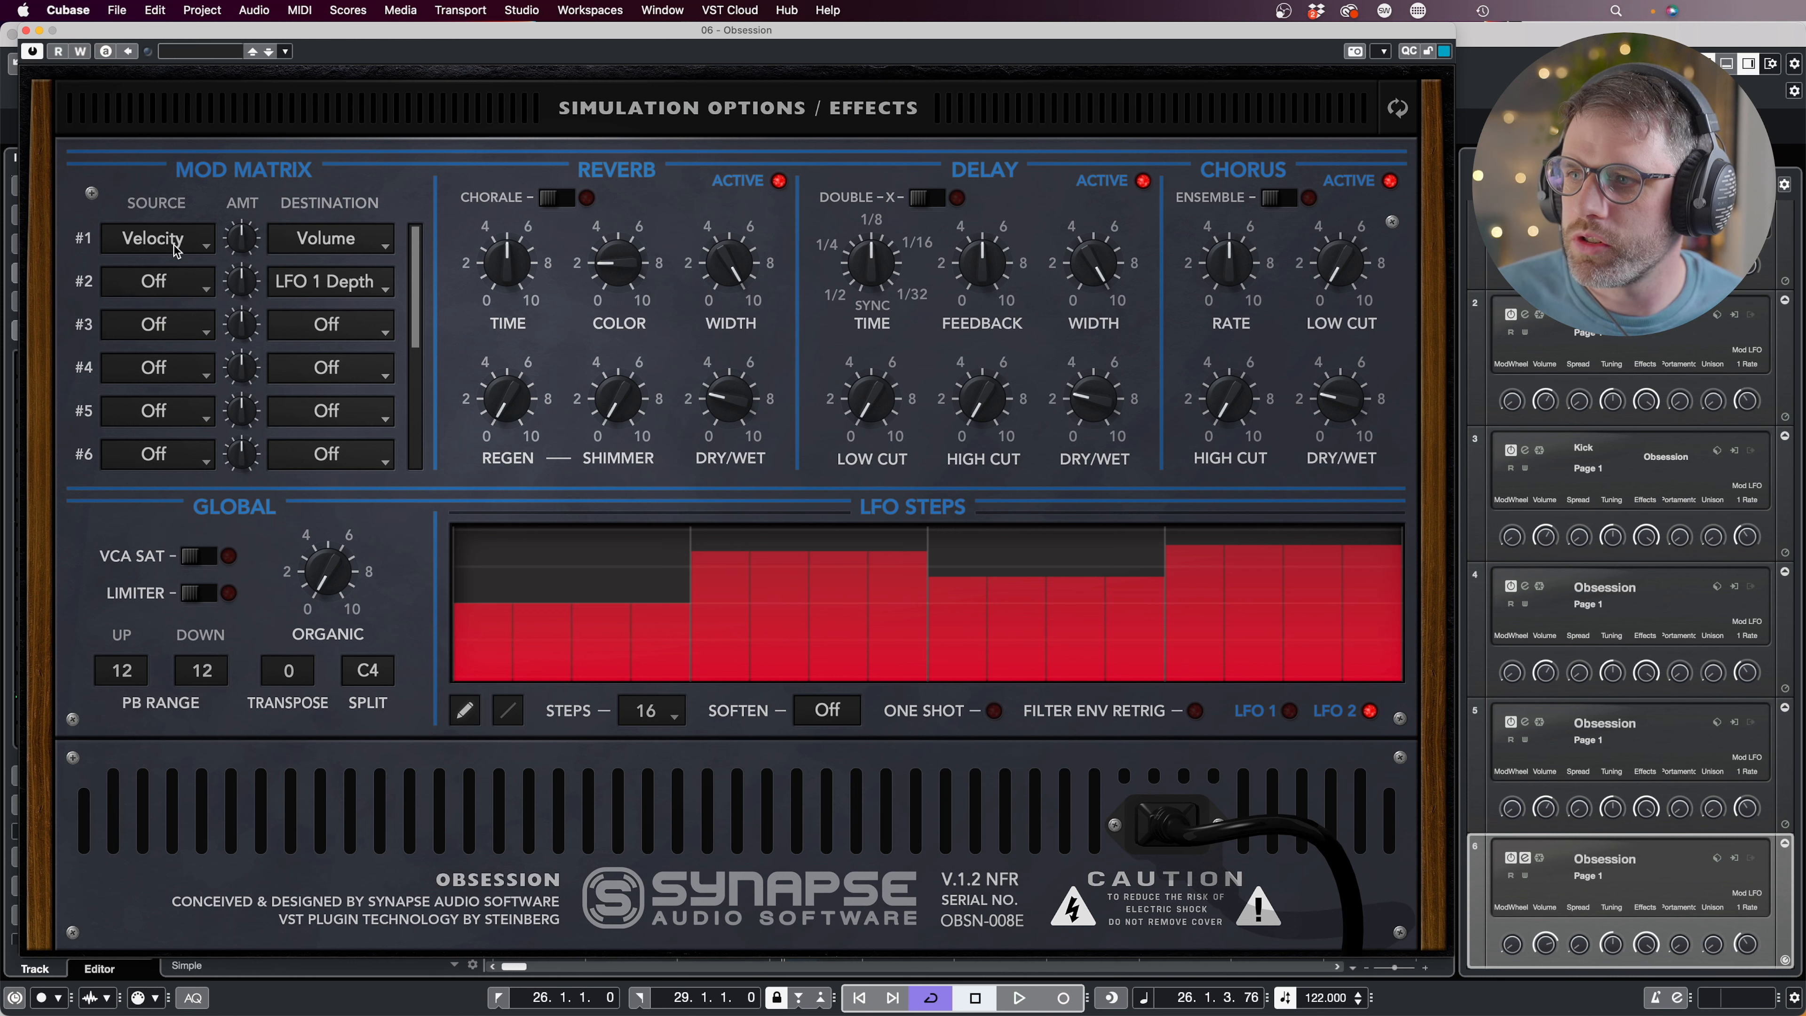
click(178, 241)
click(162, 254)
click(319, 240)
click(319, 259)
click(329, 281)
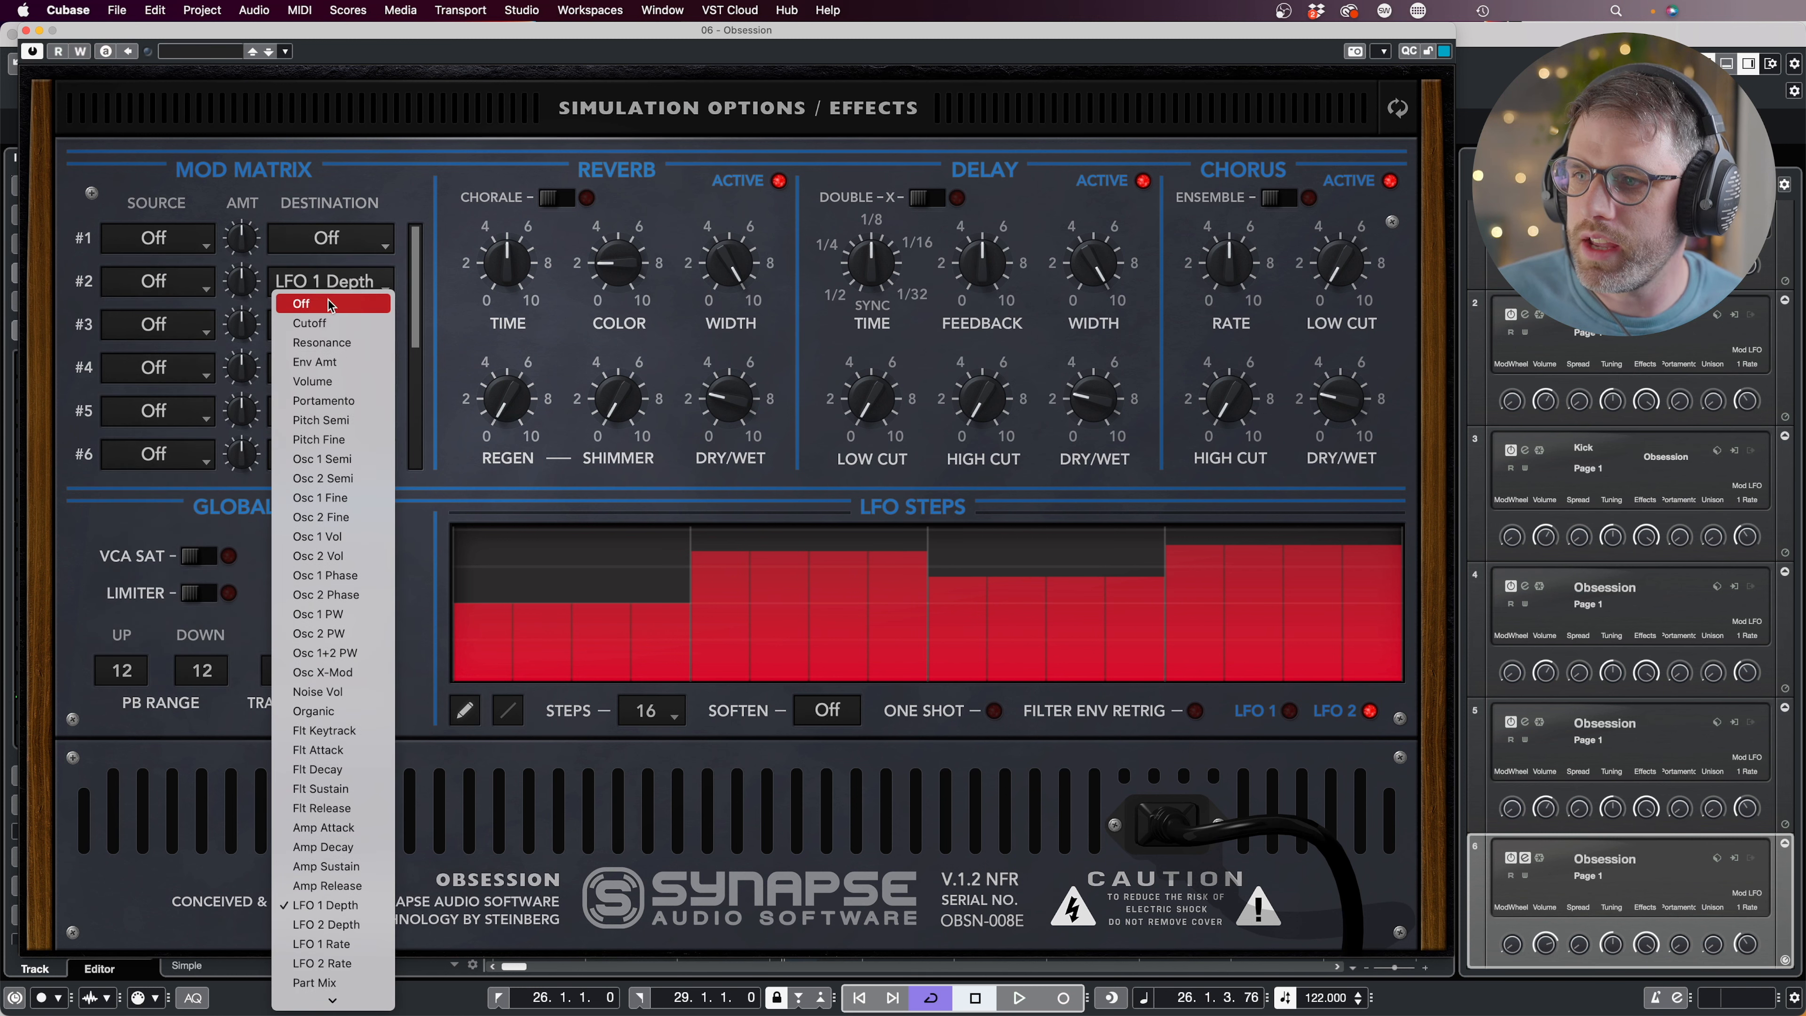
click(302, 304)
Assign Const to Osc 2 Semi in mod matrix slot 1 with a negative amount.
click(166, 242)
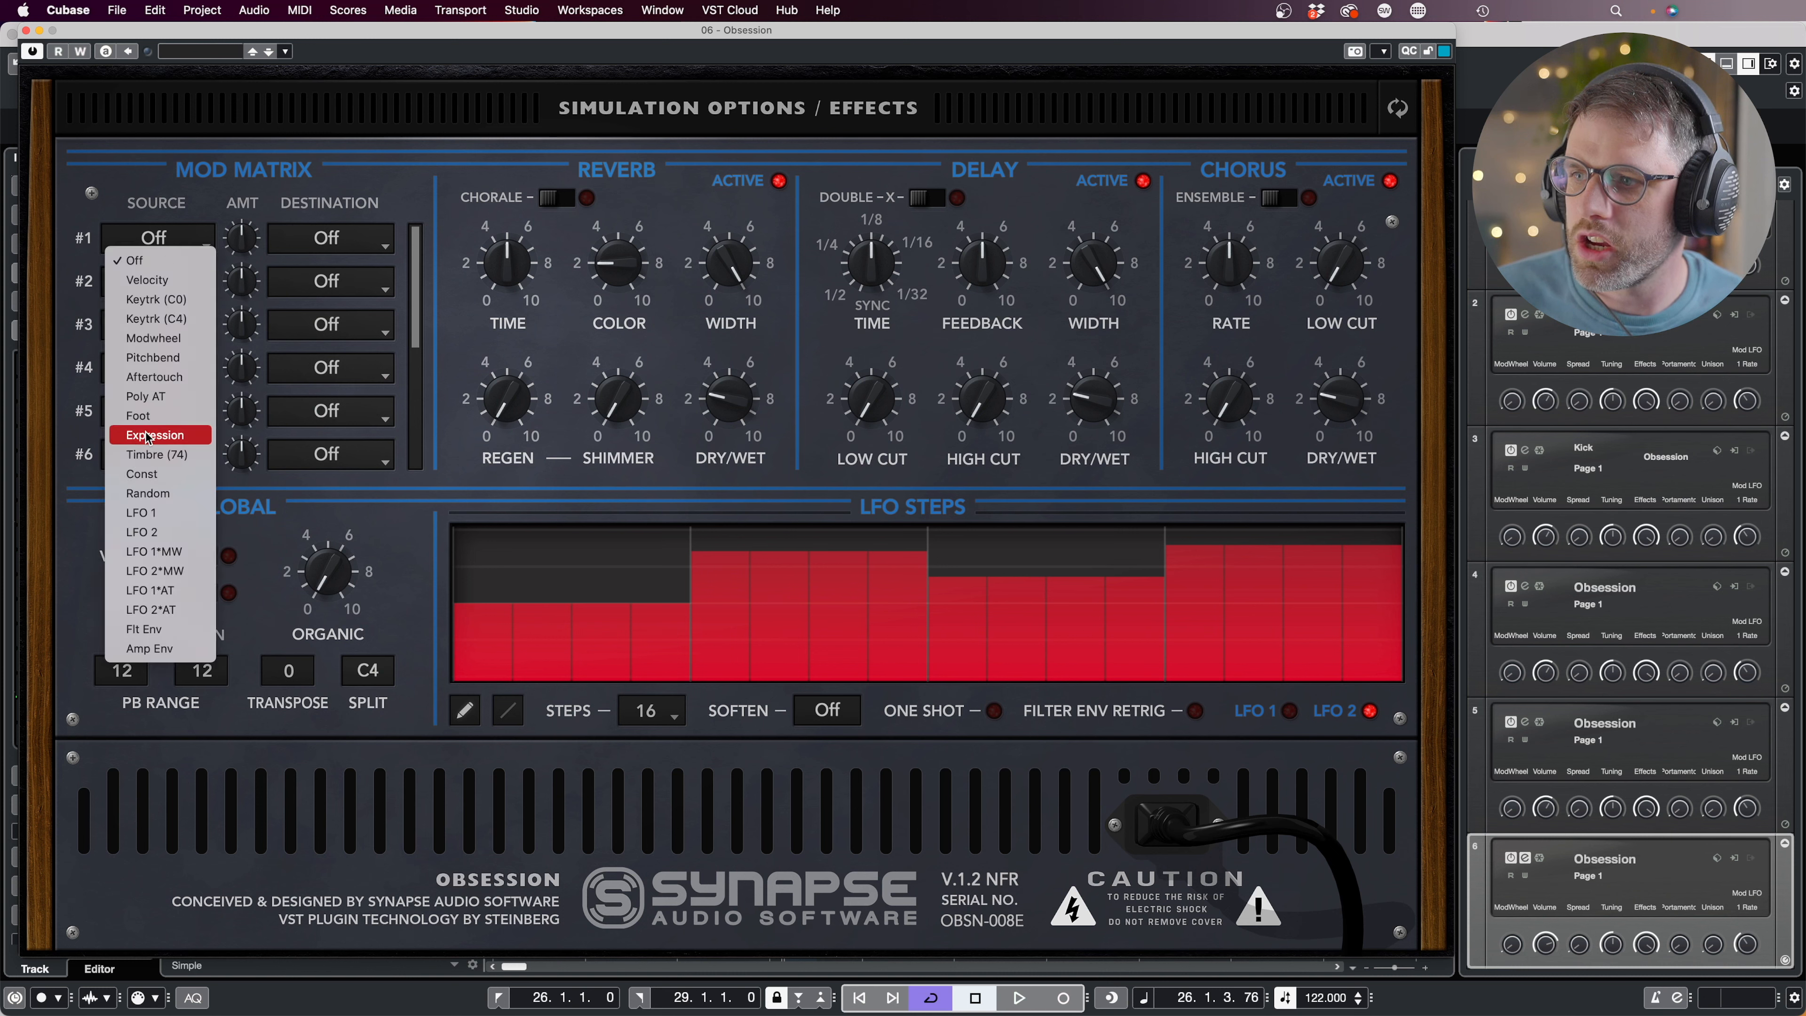
key(Escape)
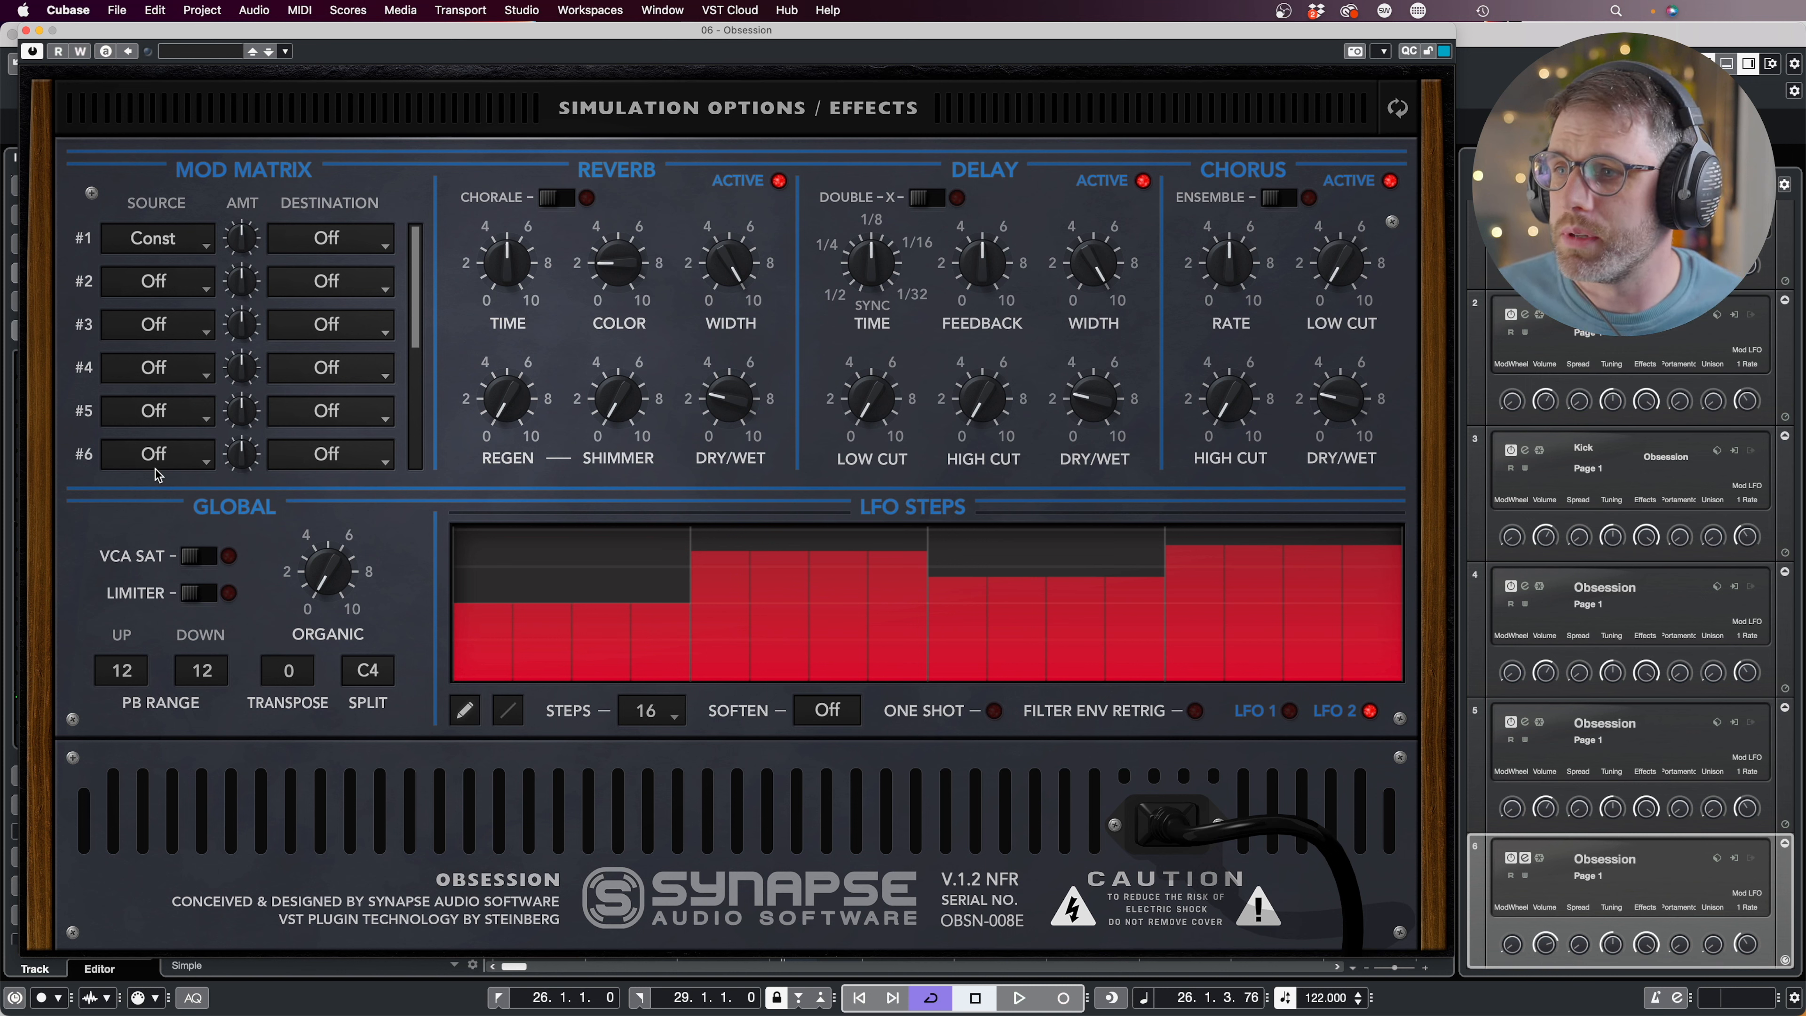
click(353, 245)
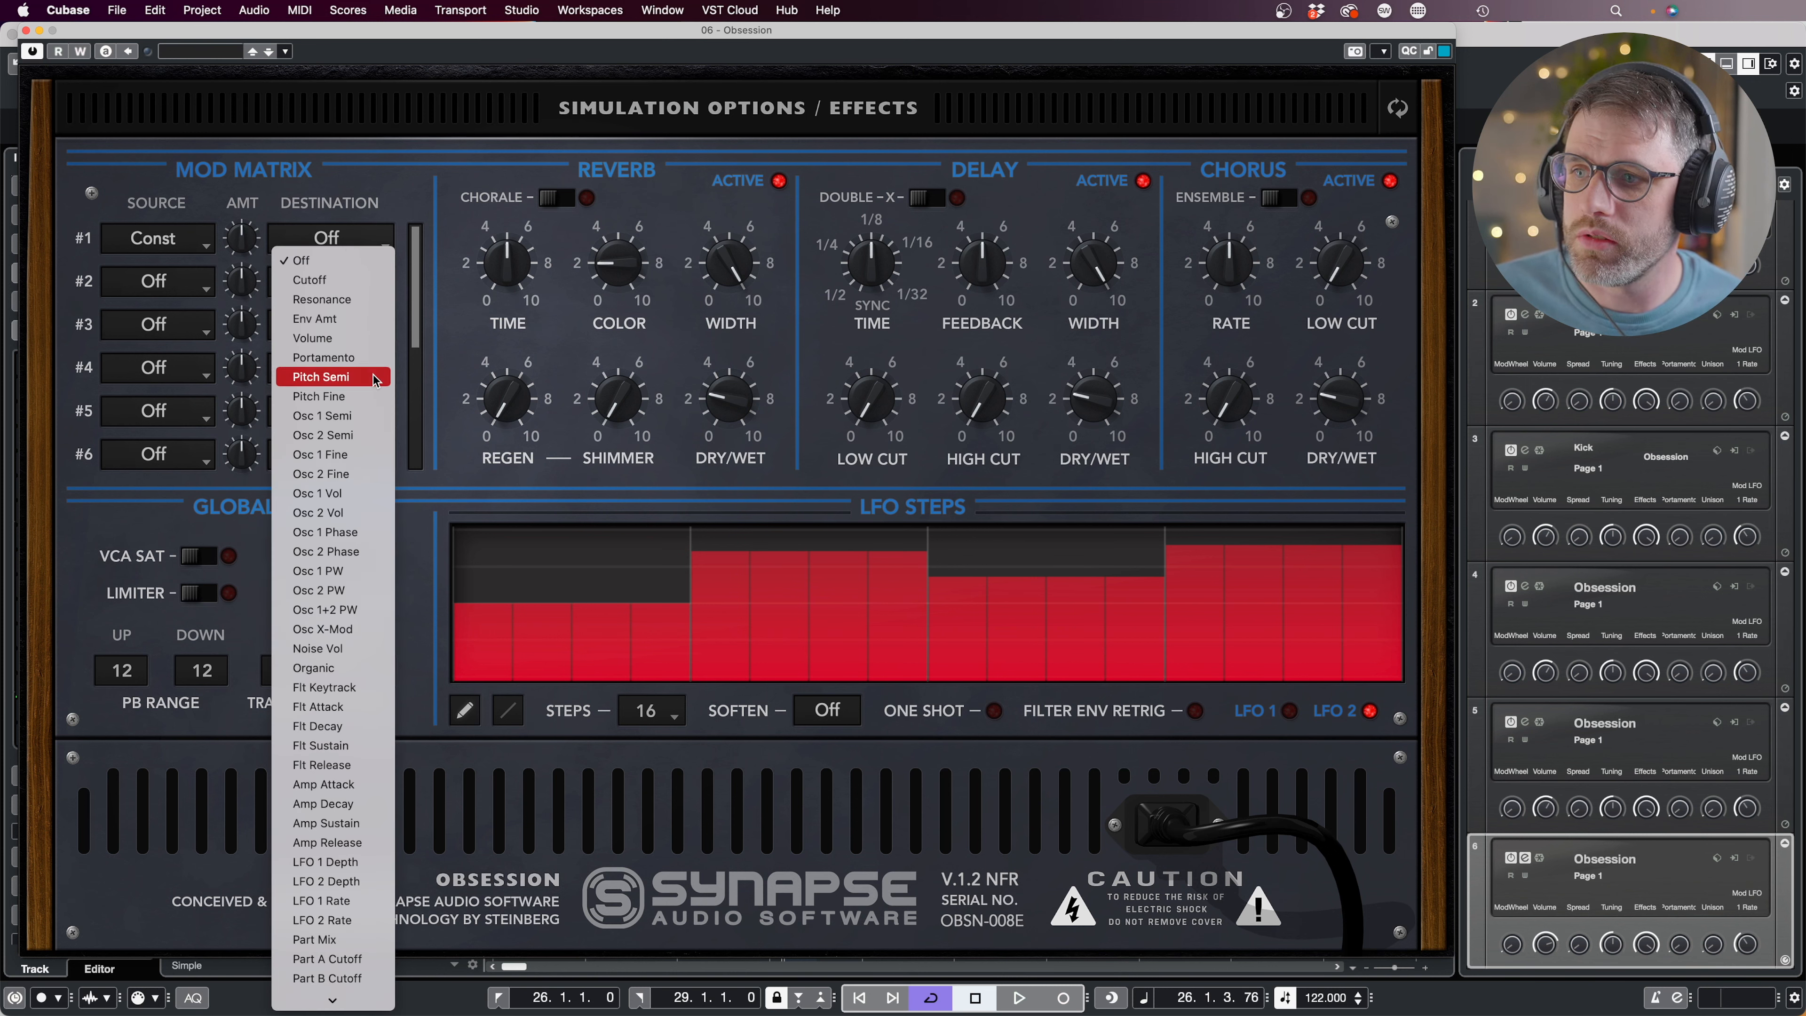
click(367, 435)
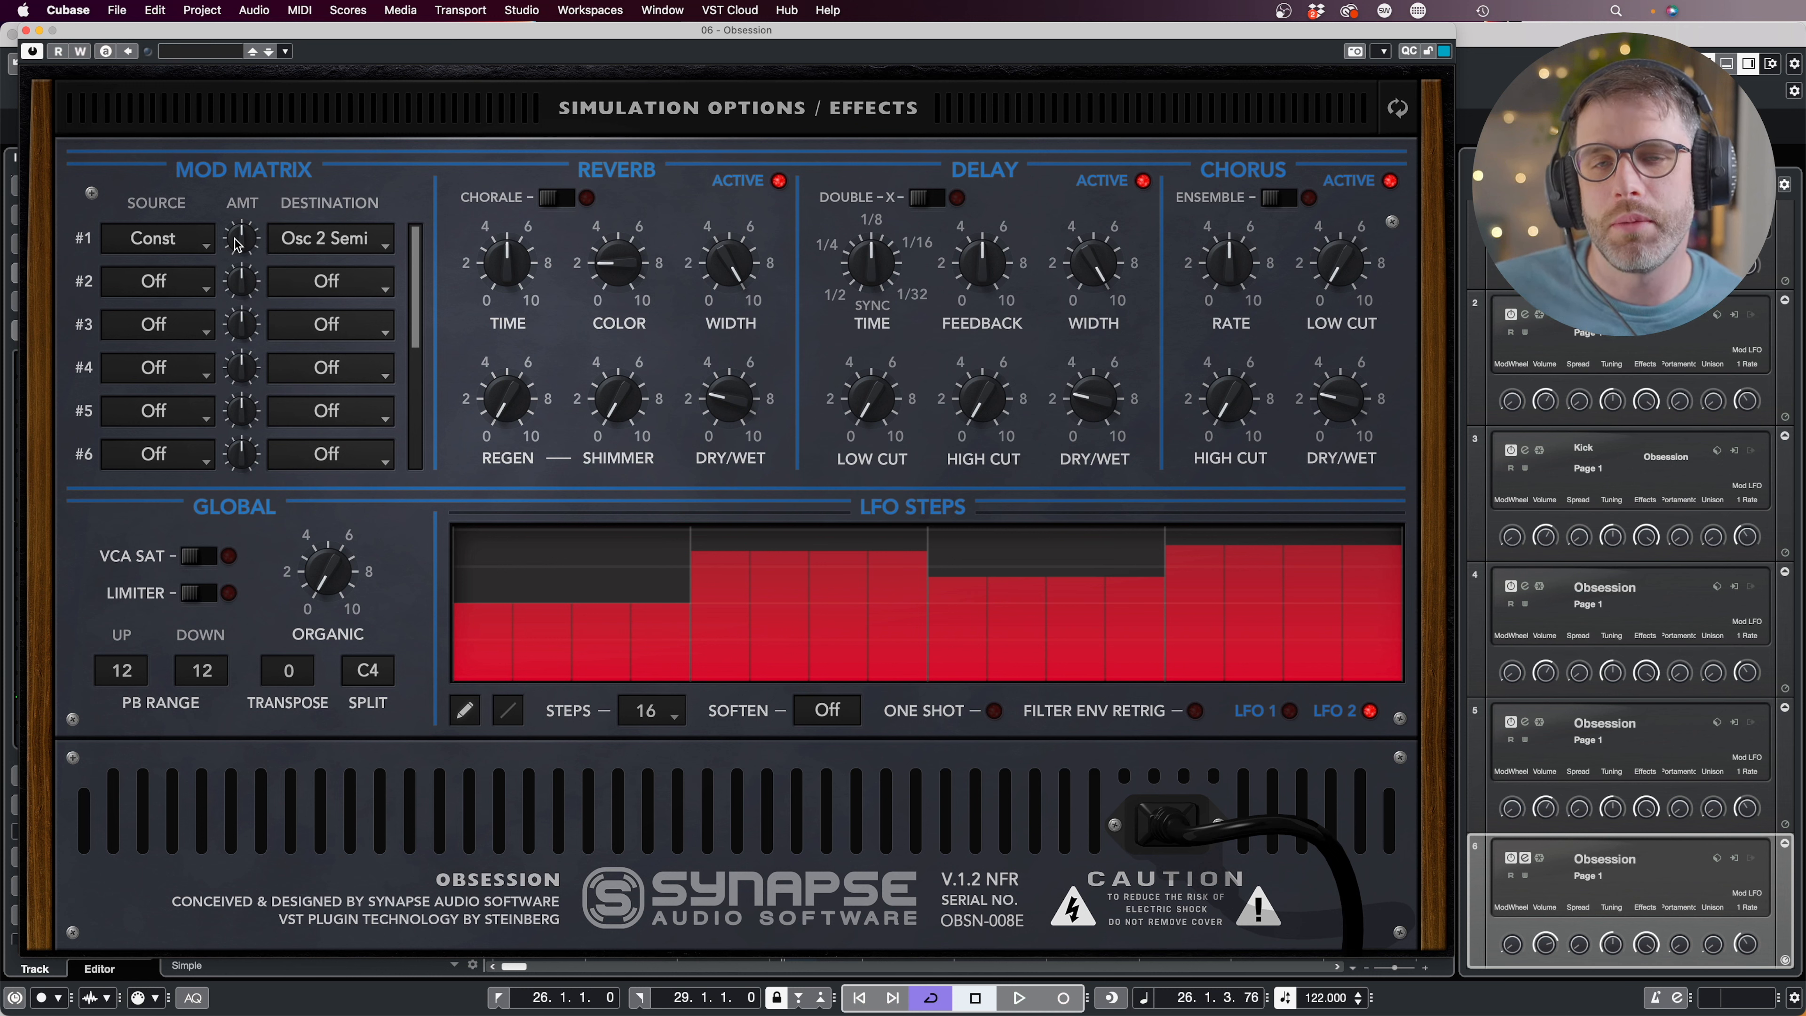
drag(236, 244, 241, 276)
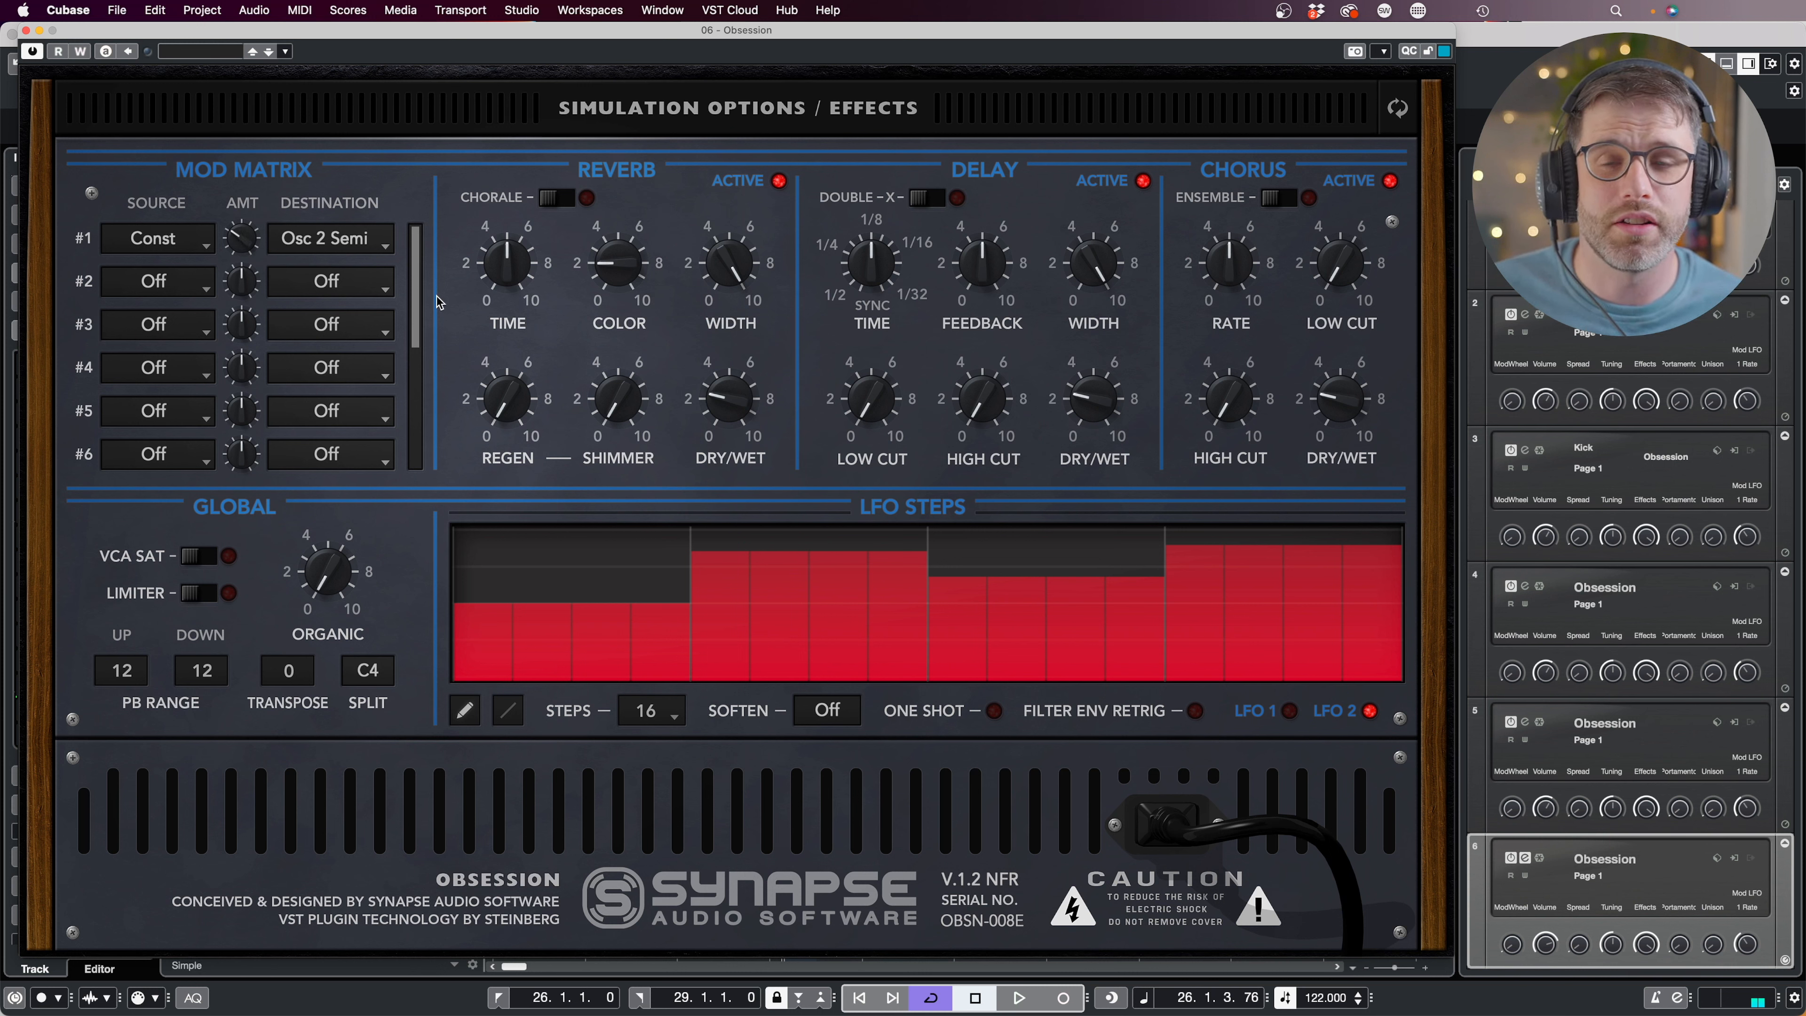
Return to the front panel, re-enable Osc 1 in the filter mix, and mute voices 2 to 8.
click(660, 112)
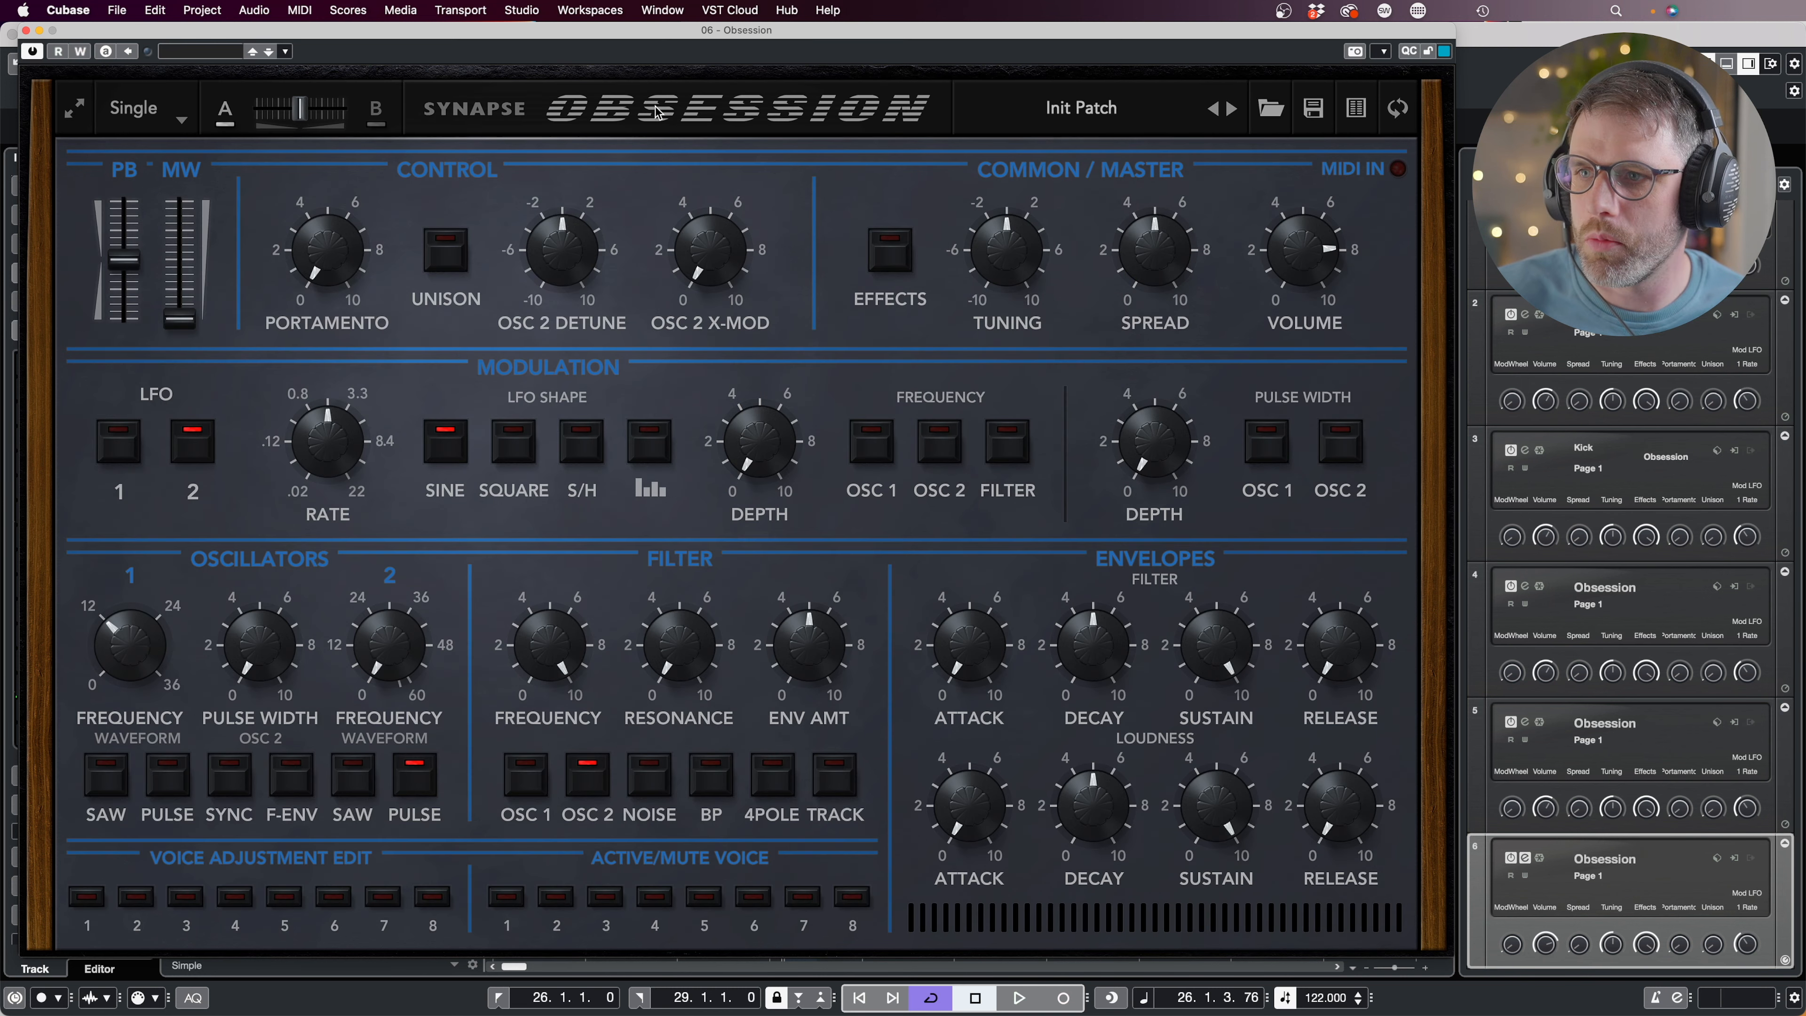
click(522, 789)
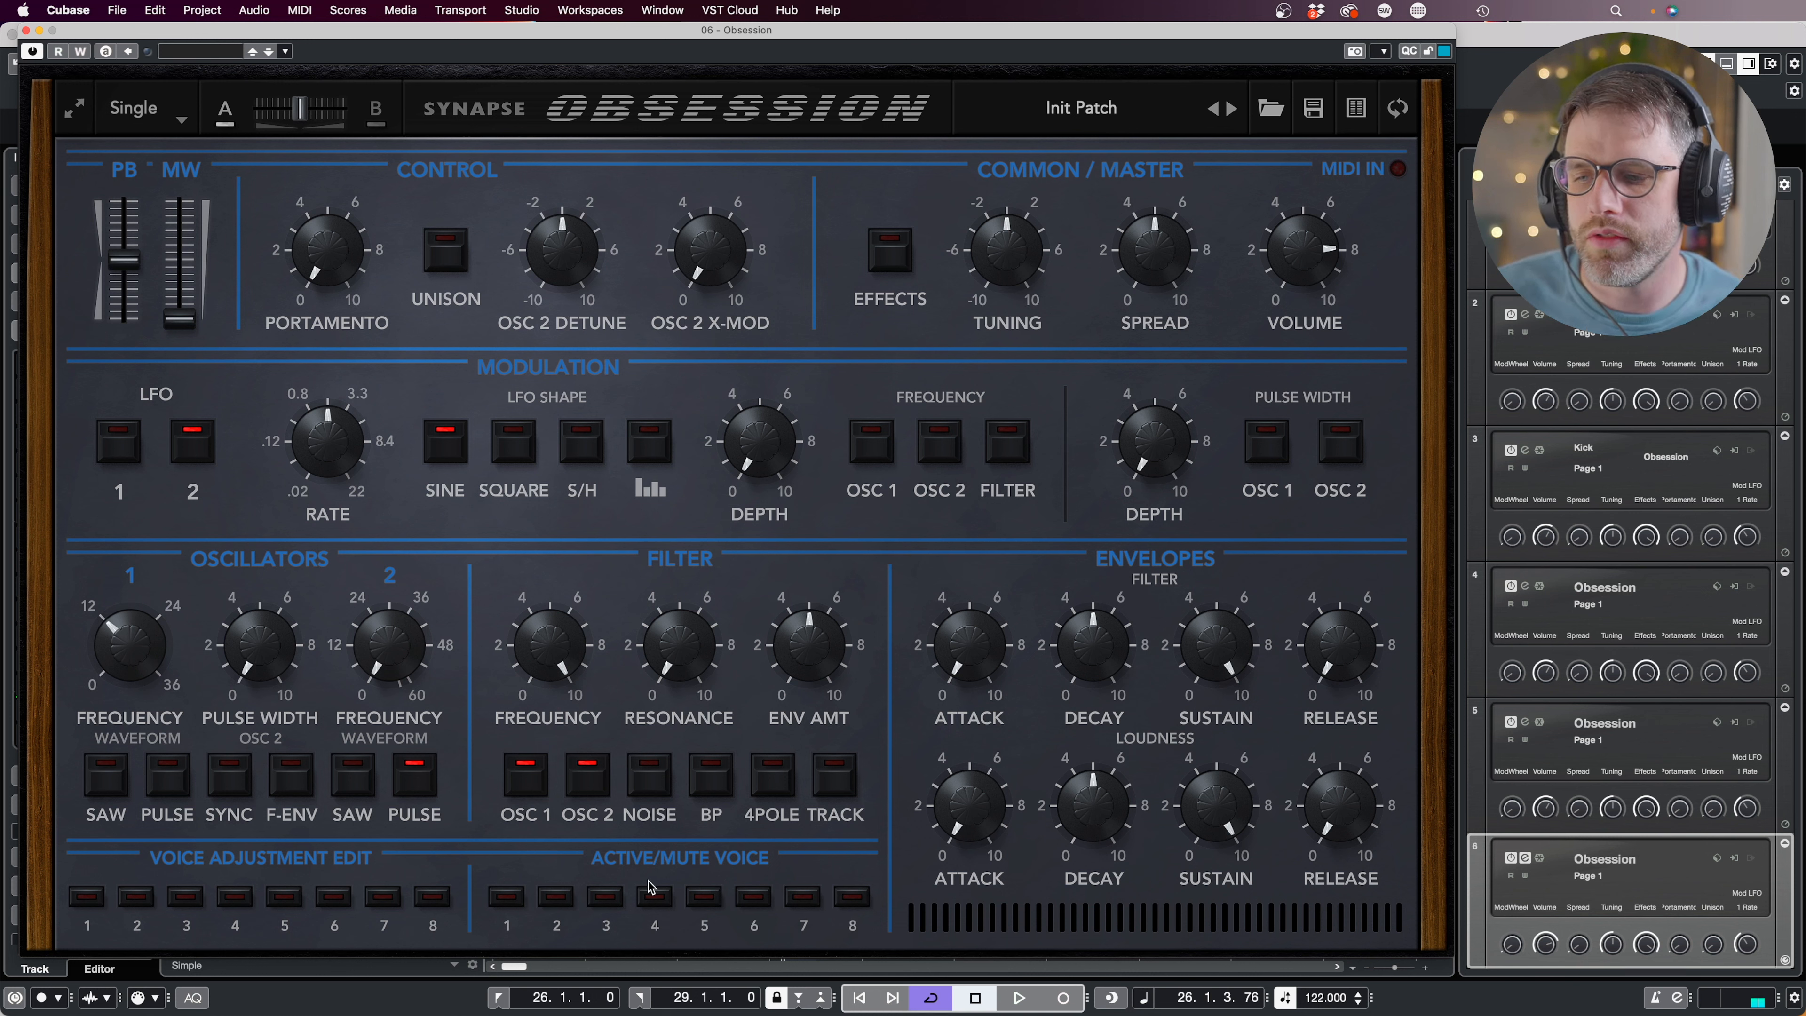
drag(558, 899, 853, 904)
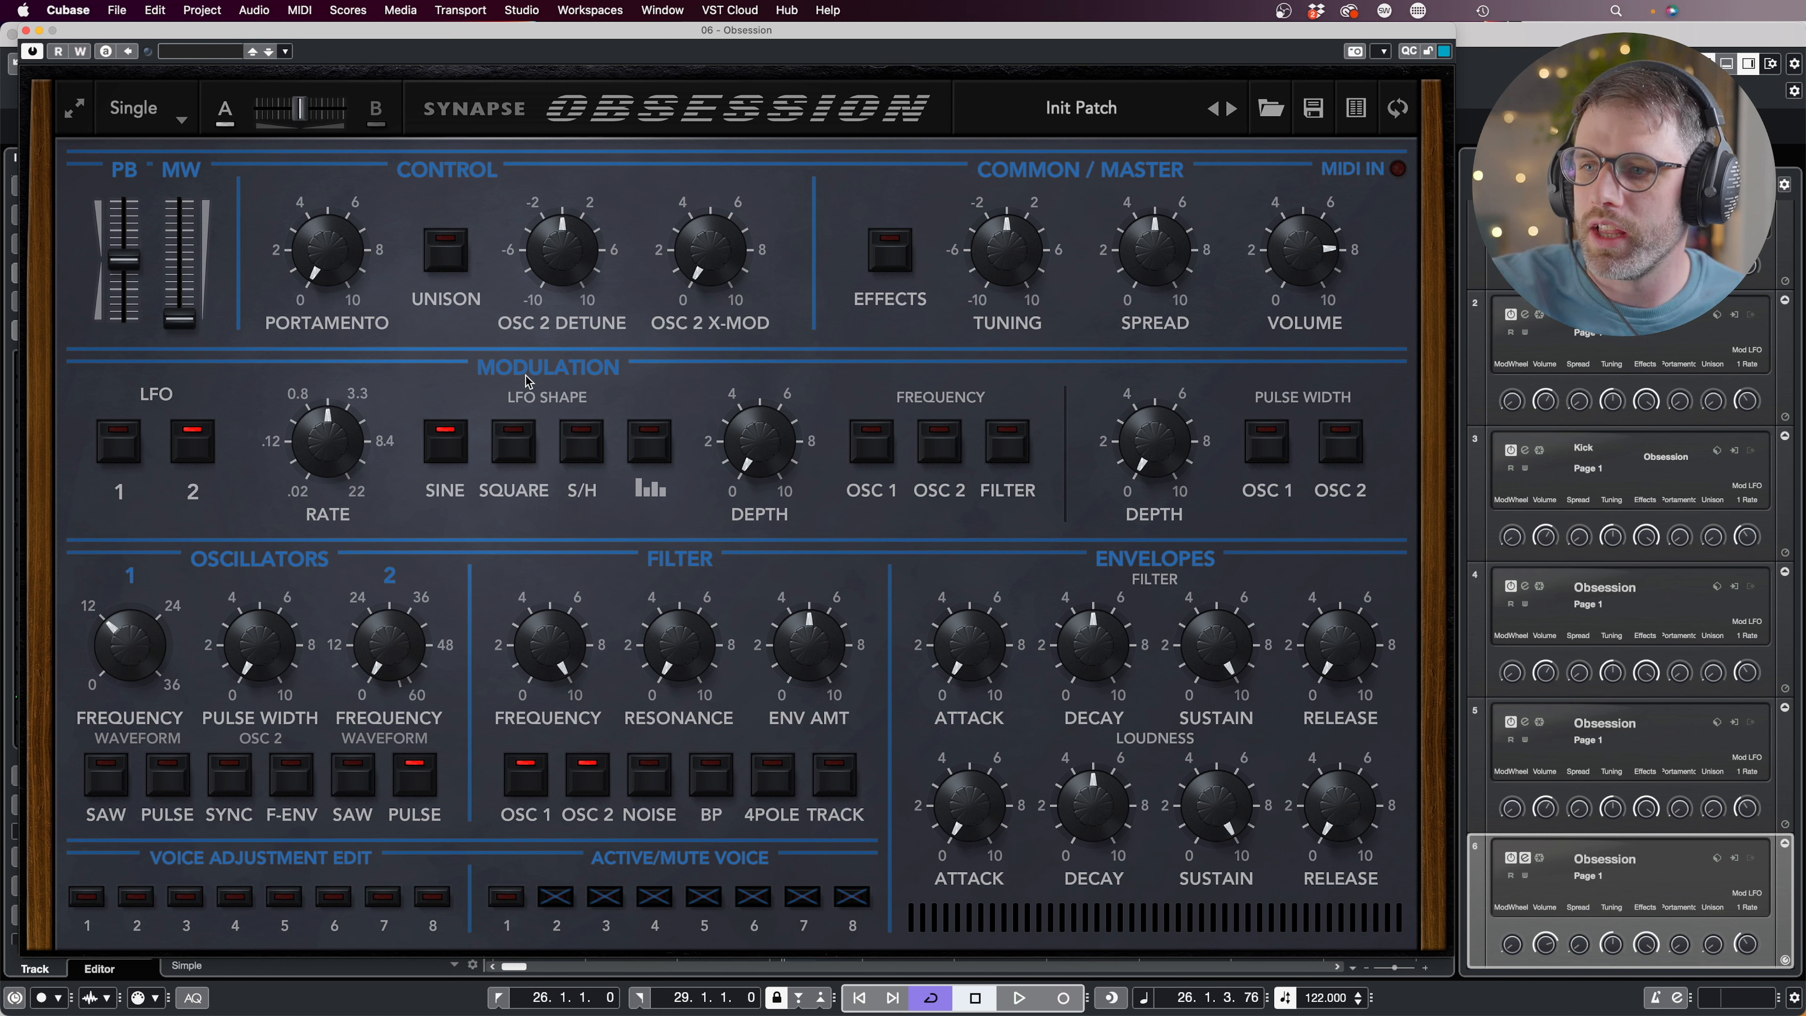
Set LFO 2's shape to the step sequence waveform.
click(127, 444)
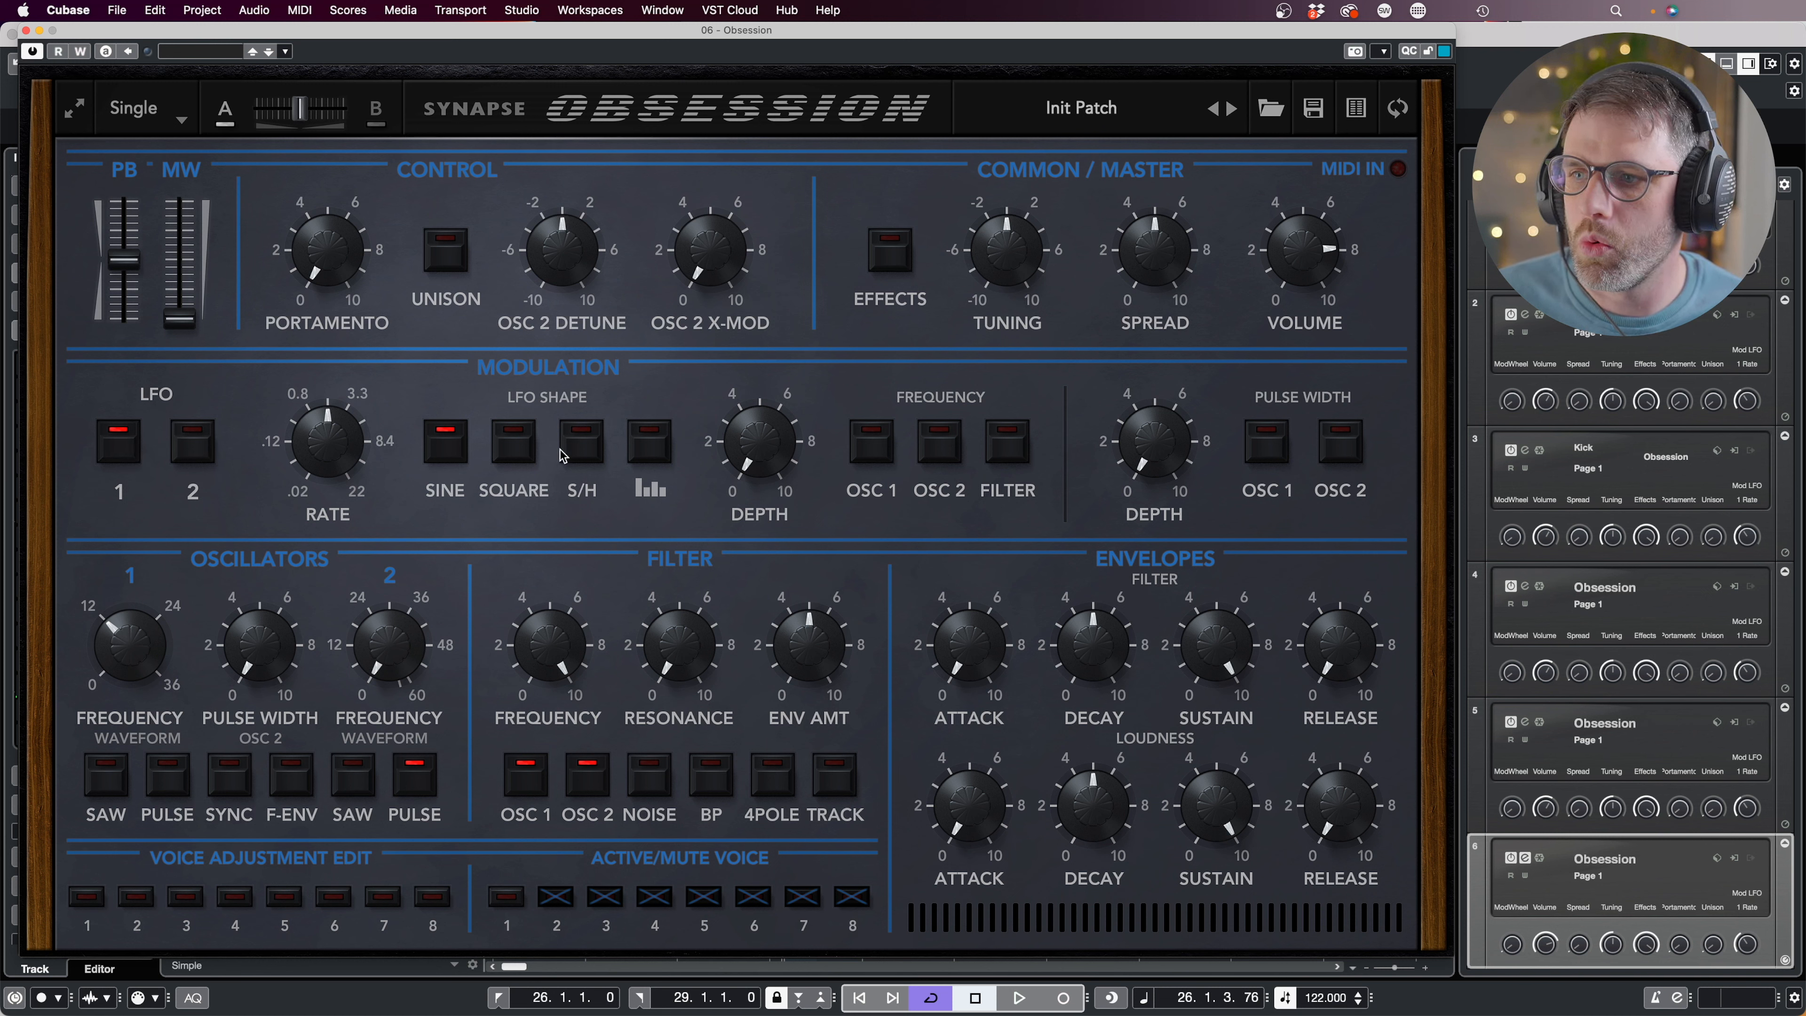
click(205, 453)
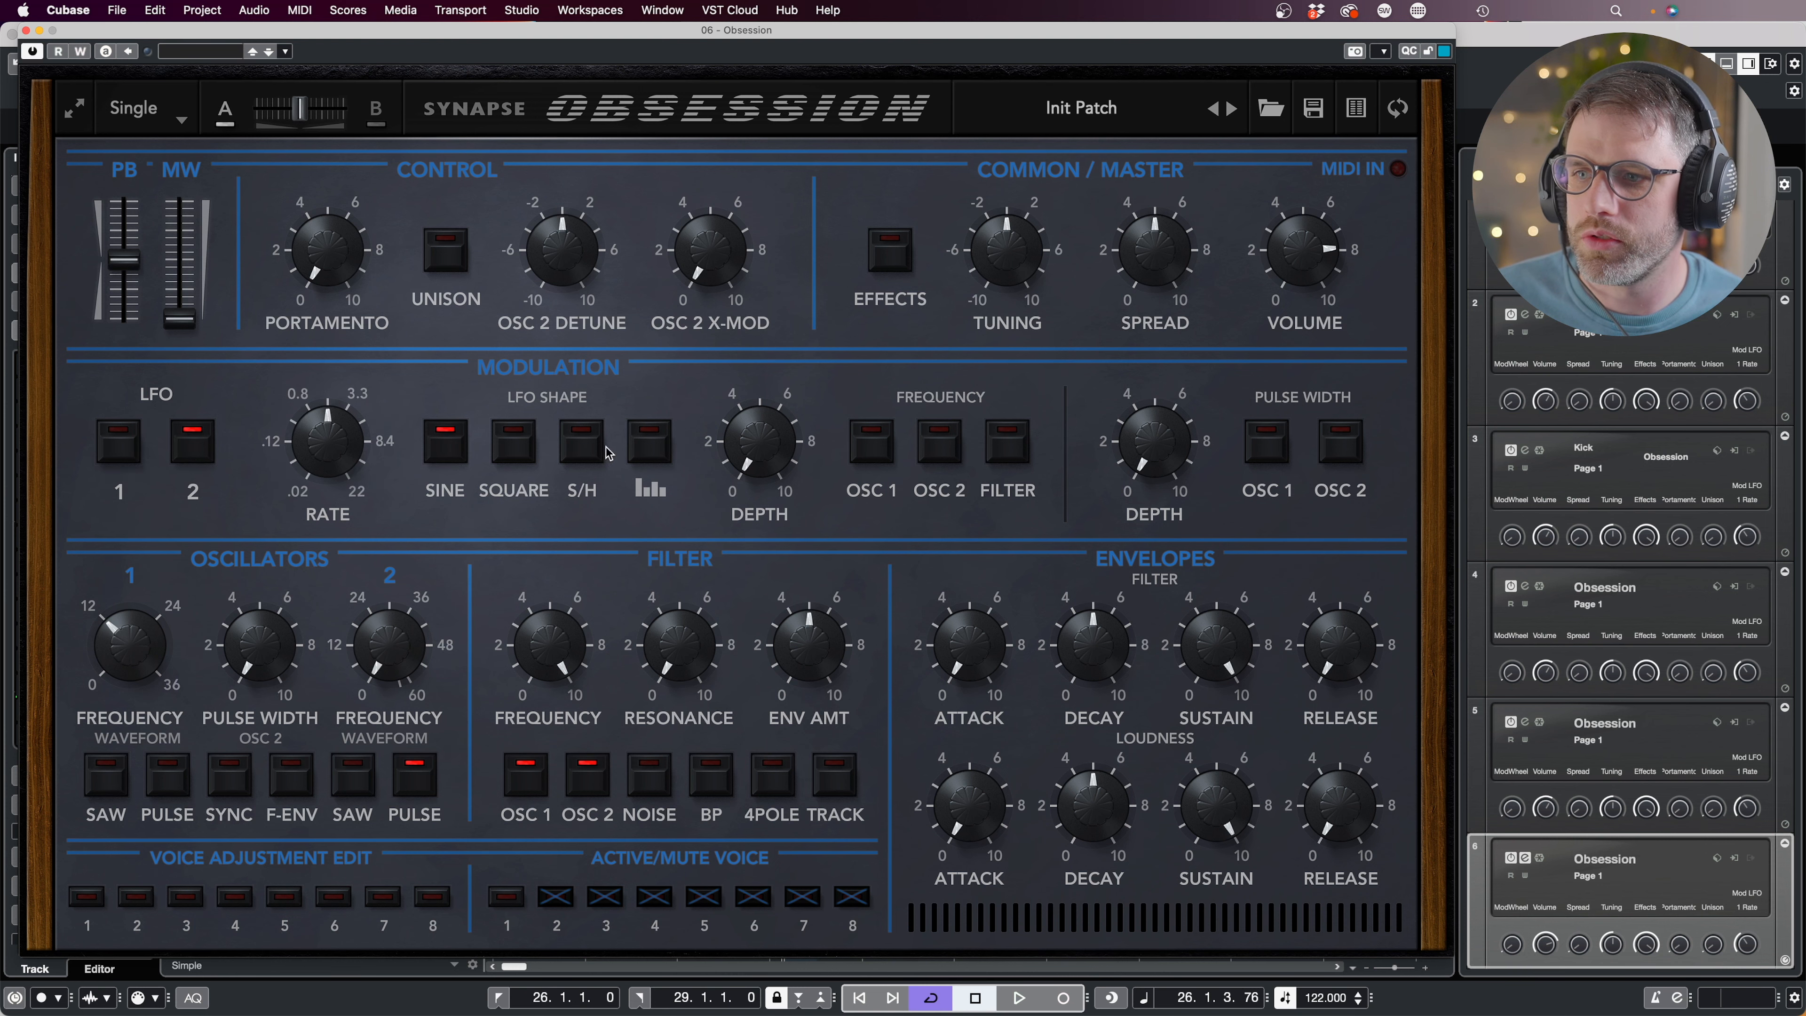
click(650, 444)
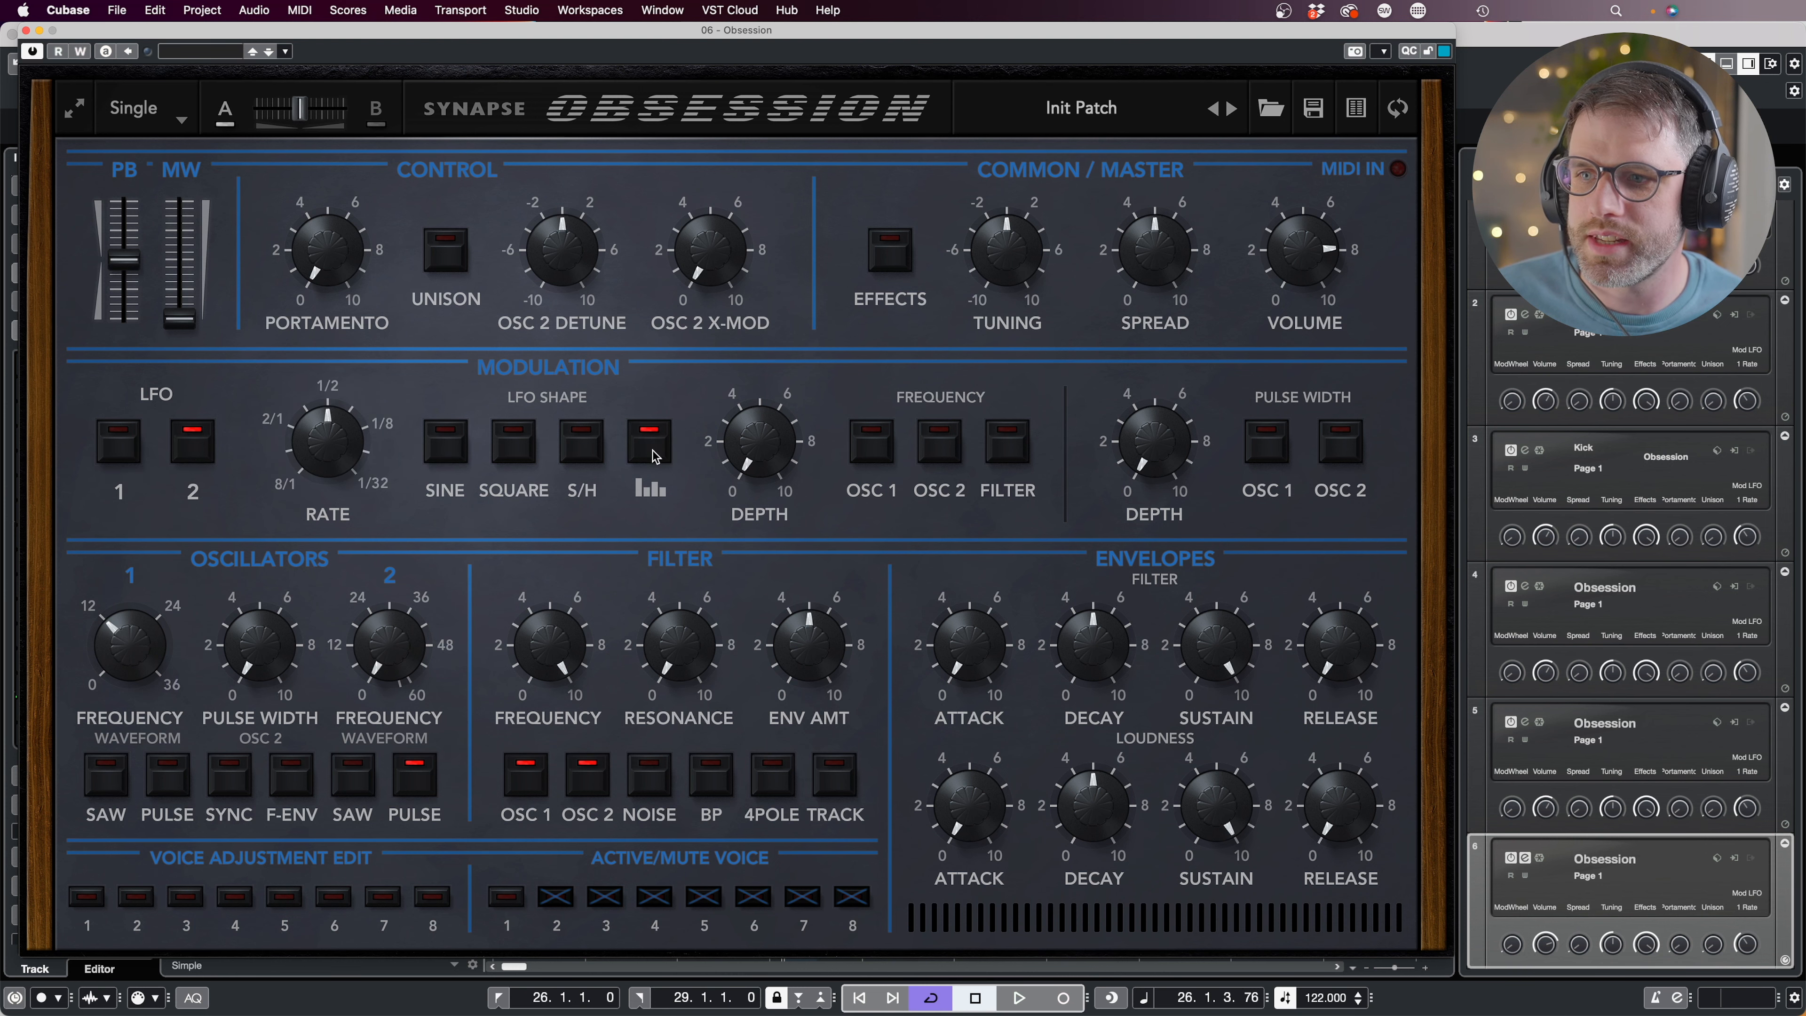
Clear all the LFO steps on the rear panel for LFO 2 and LFO 1.
click(802, 117)
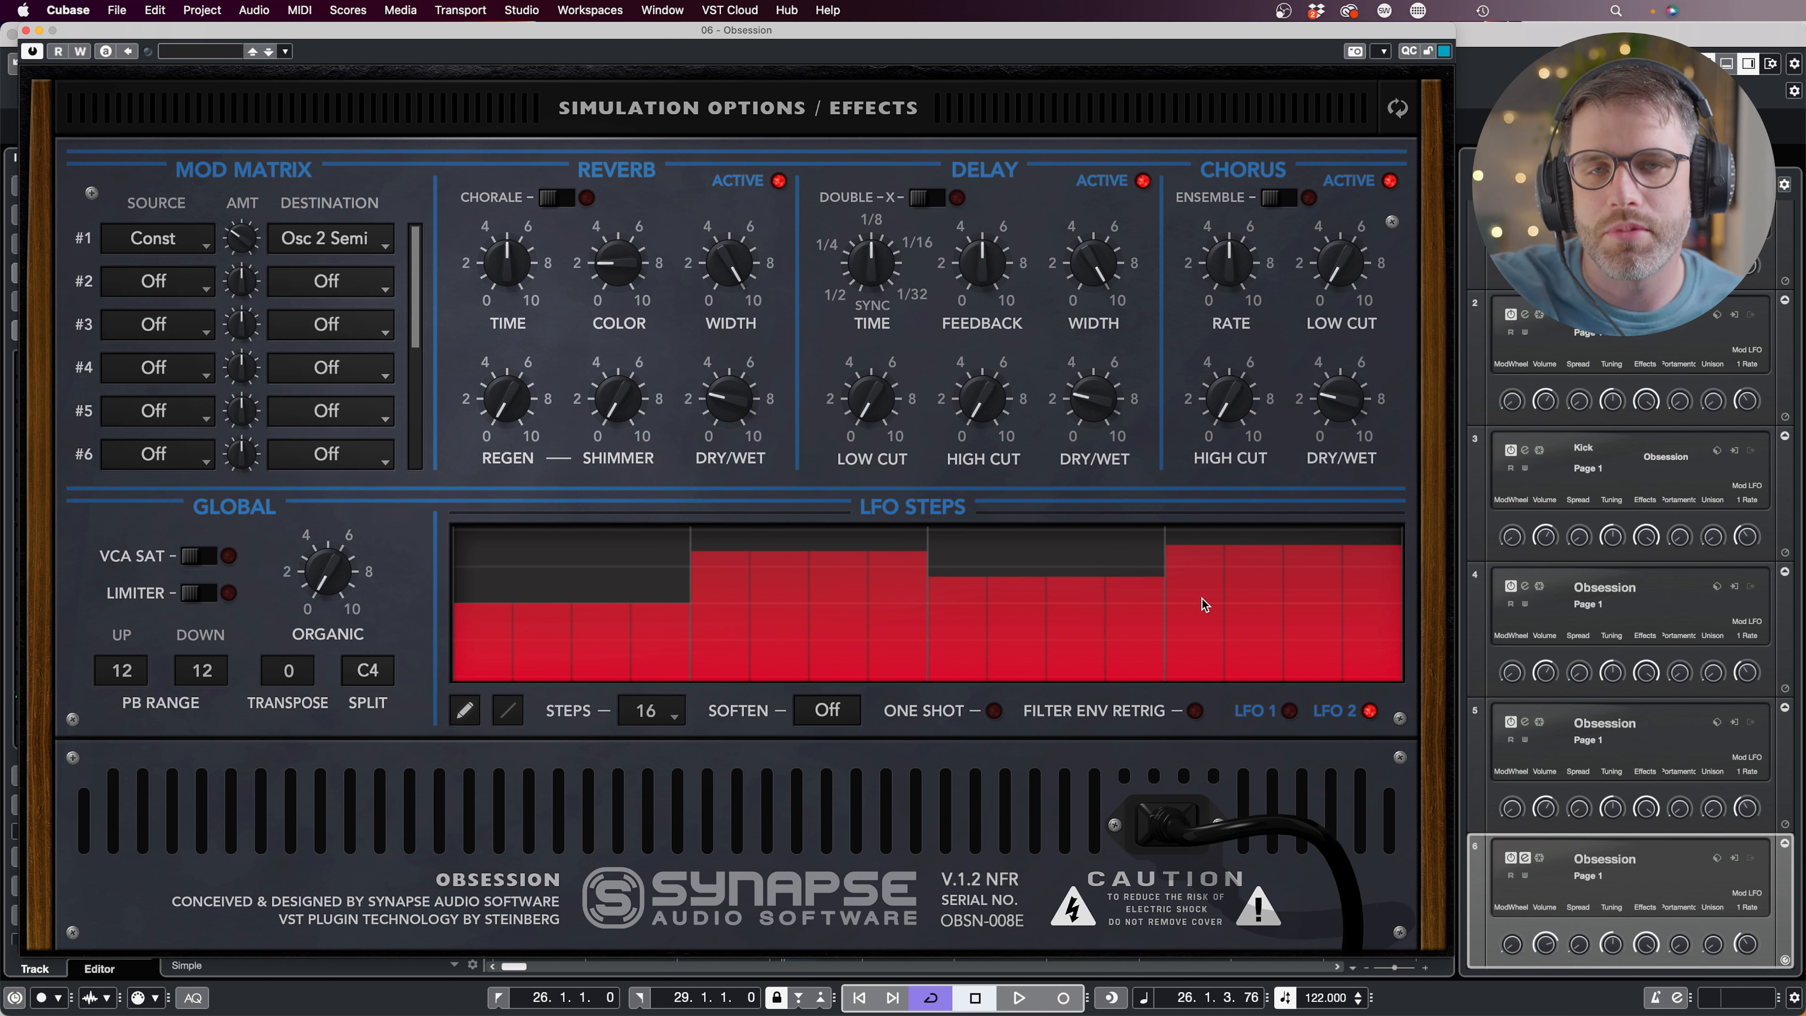
mouse_move(1335, 592)
mouse_down()
mouse_move(1407, 715)
mouse_move(694, 712)
mouse_move(420, 690)
mouse_up()
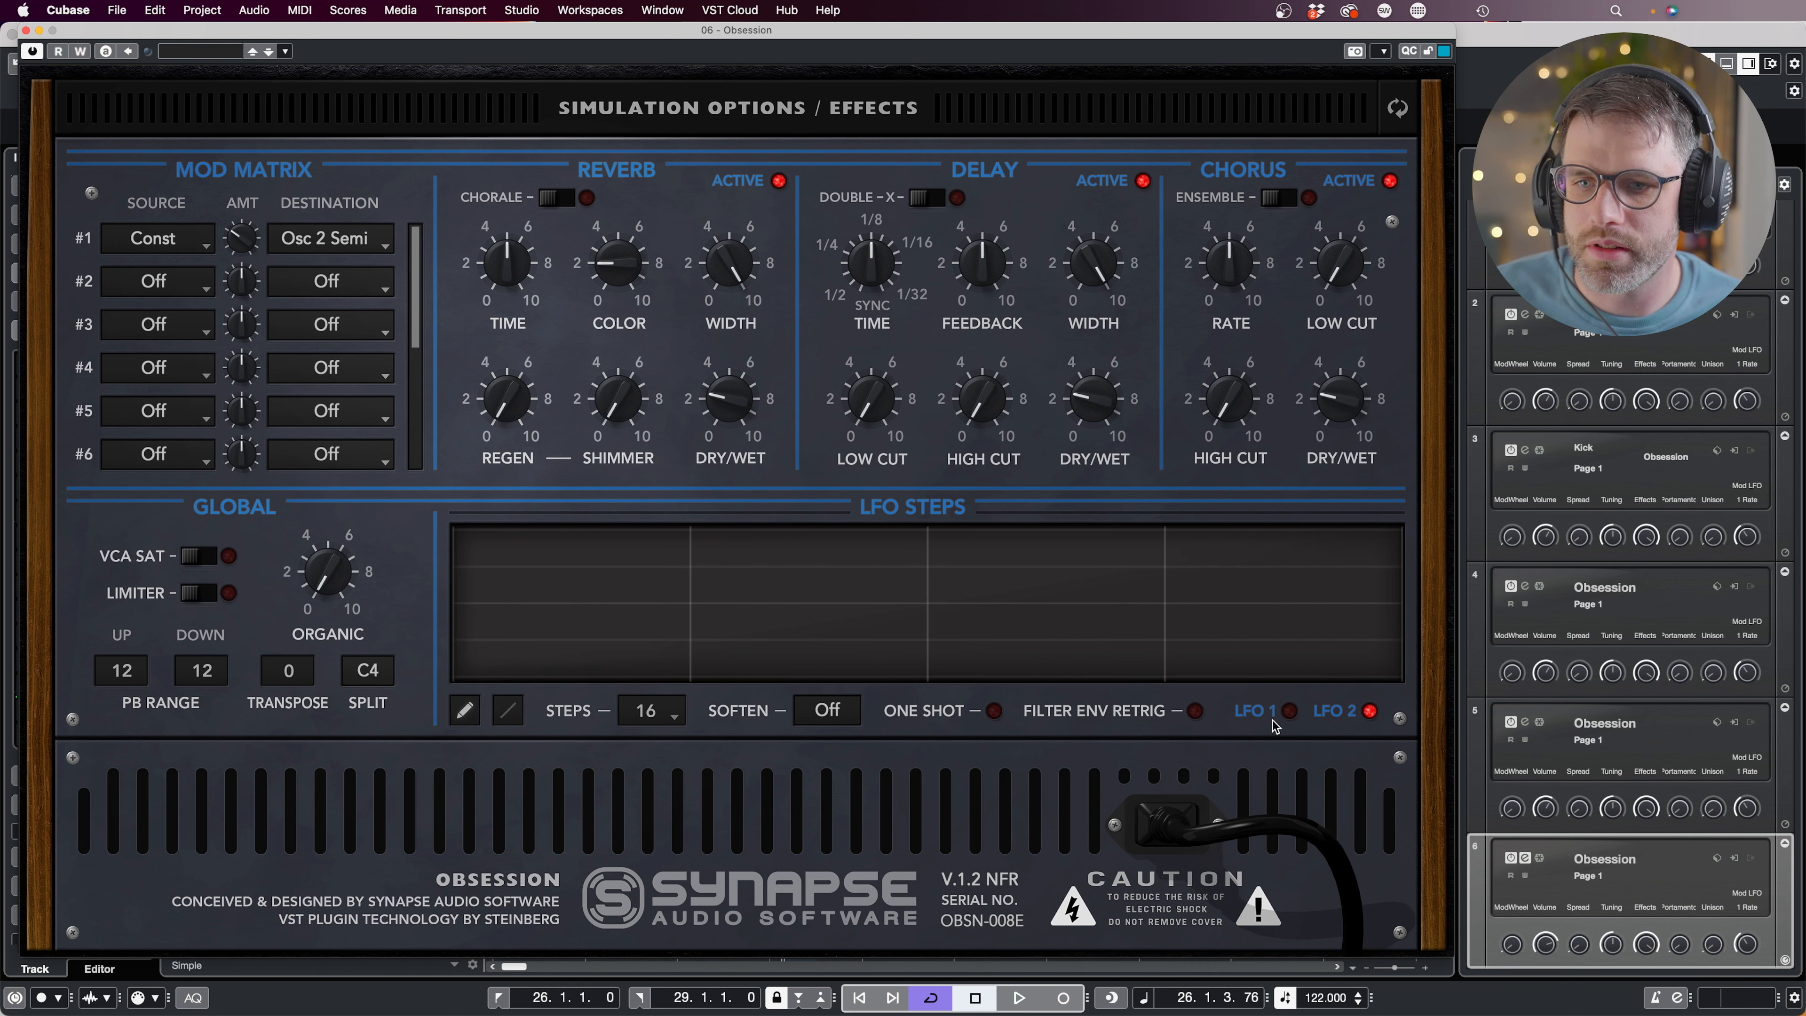
click(1288, 712)
mouse_move(1265, 680)
mouse_down()
mouse_move(540, 731)
mouse_move(1369, 747)
mouse_up()
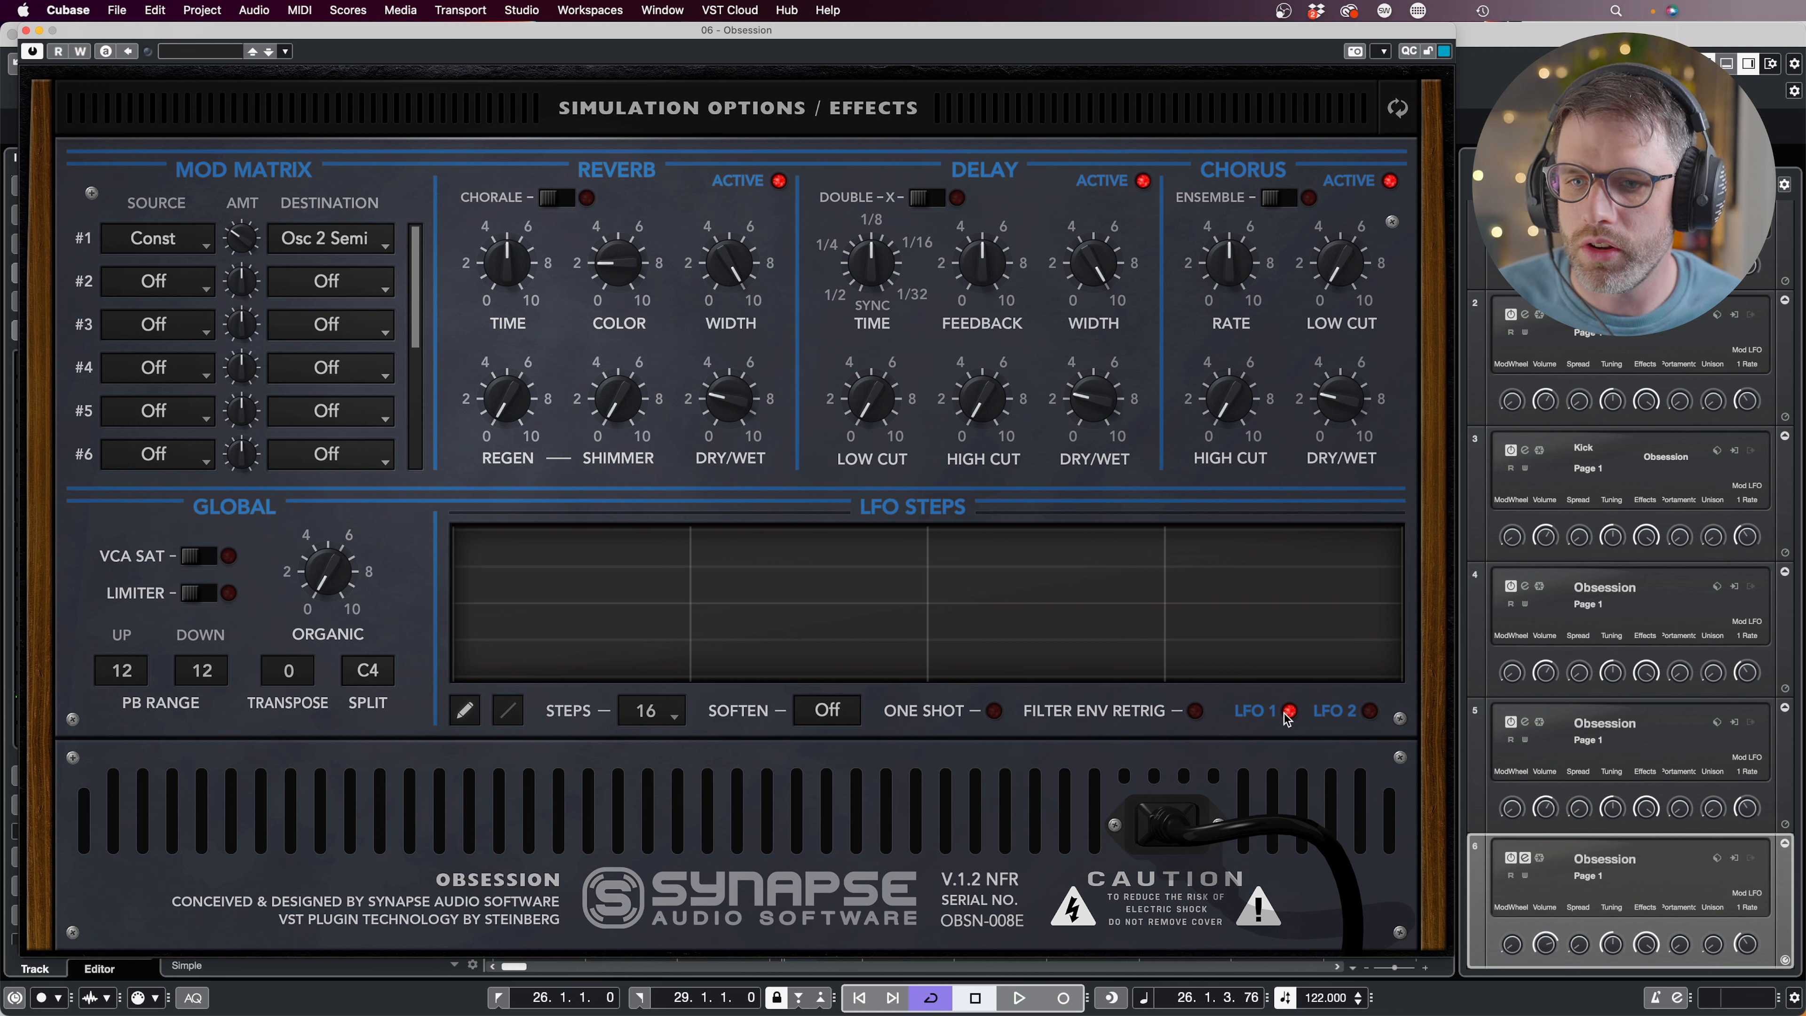
Set LFO 1 to 8 steps and draw a varied pattern that peaks at the fifth step, leaving the first at zero.
click(649, 710)
click(632, 759)
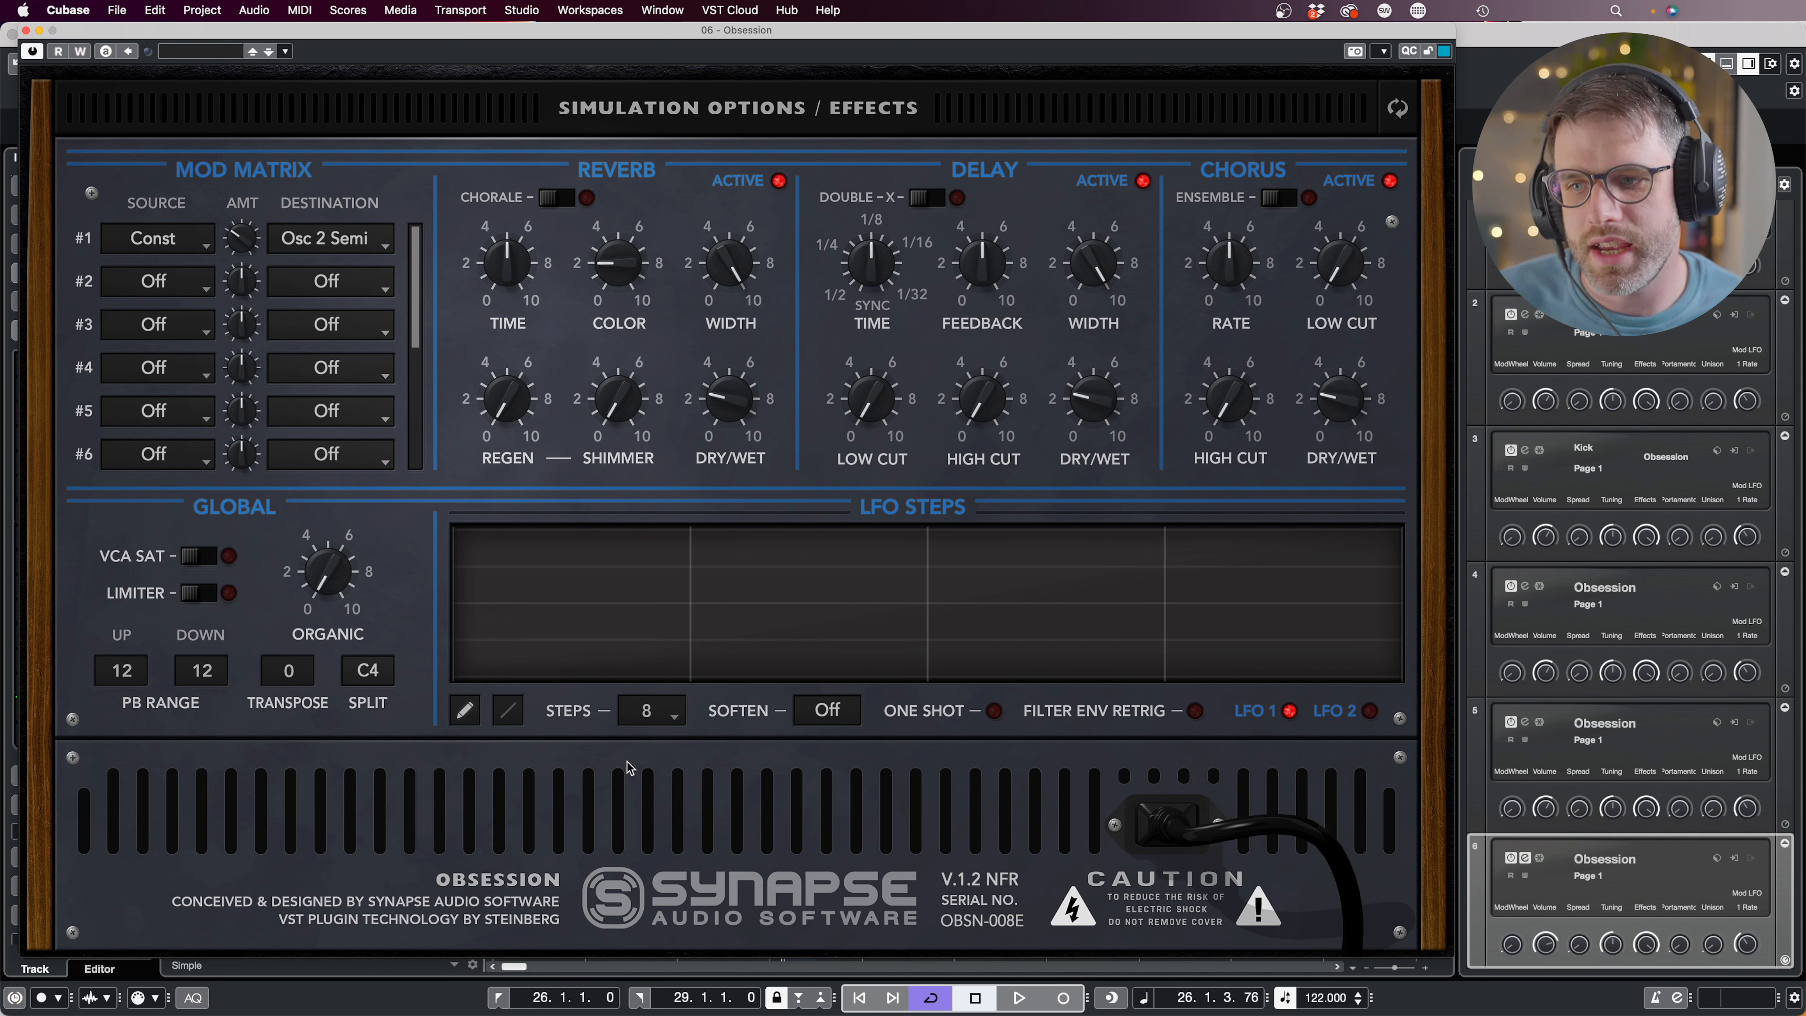
click(590, 628)
click(847, 613)
mouse_move(919, 622)
mouse_down()
mouse_move(1102, 580)
mouse_move(1240, 640)
mouse_move(1386, 644)
mouse_up()
Assign LFO 1 to Osc 1 Semi in mod matrix slot 2 with a positive amount.
click(204, 278)
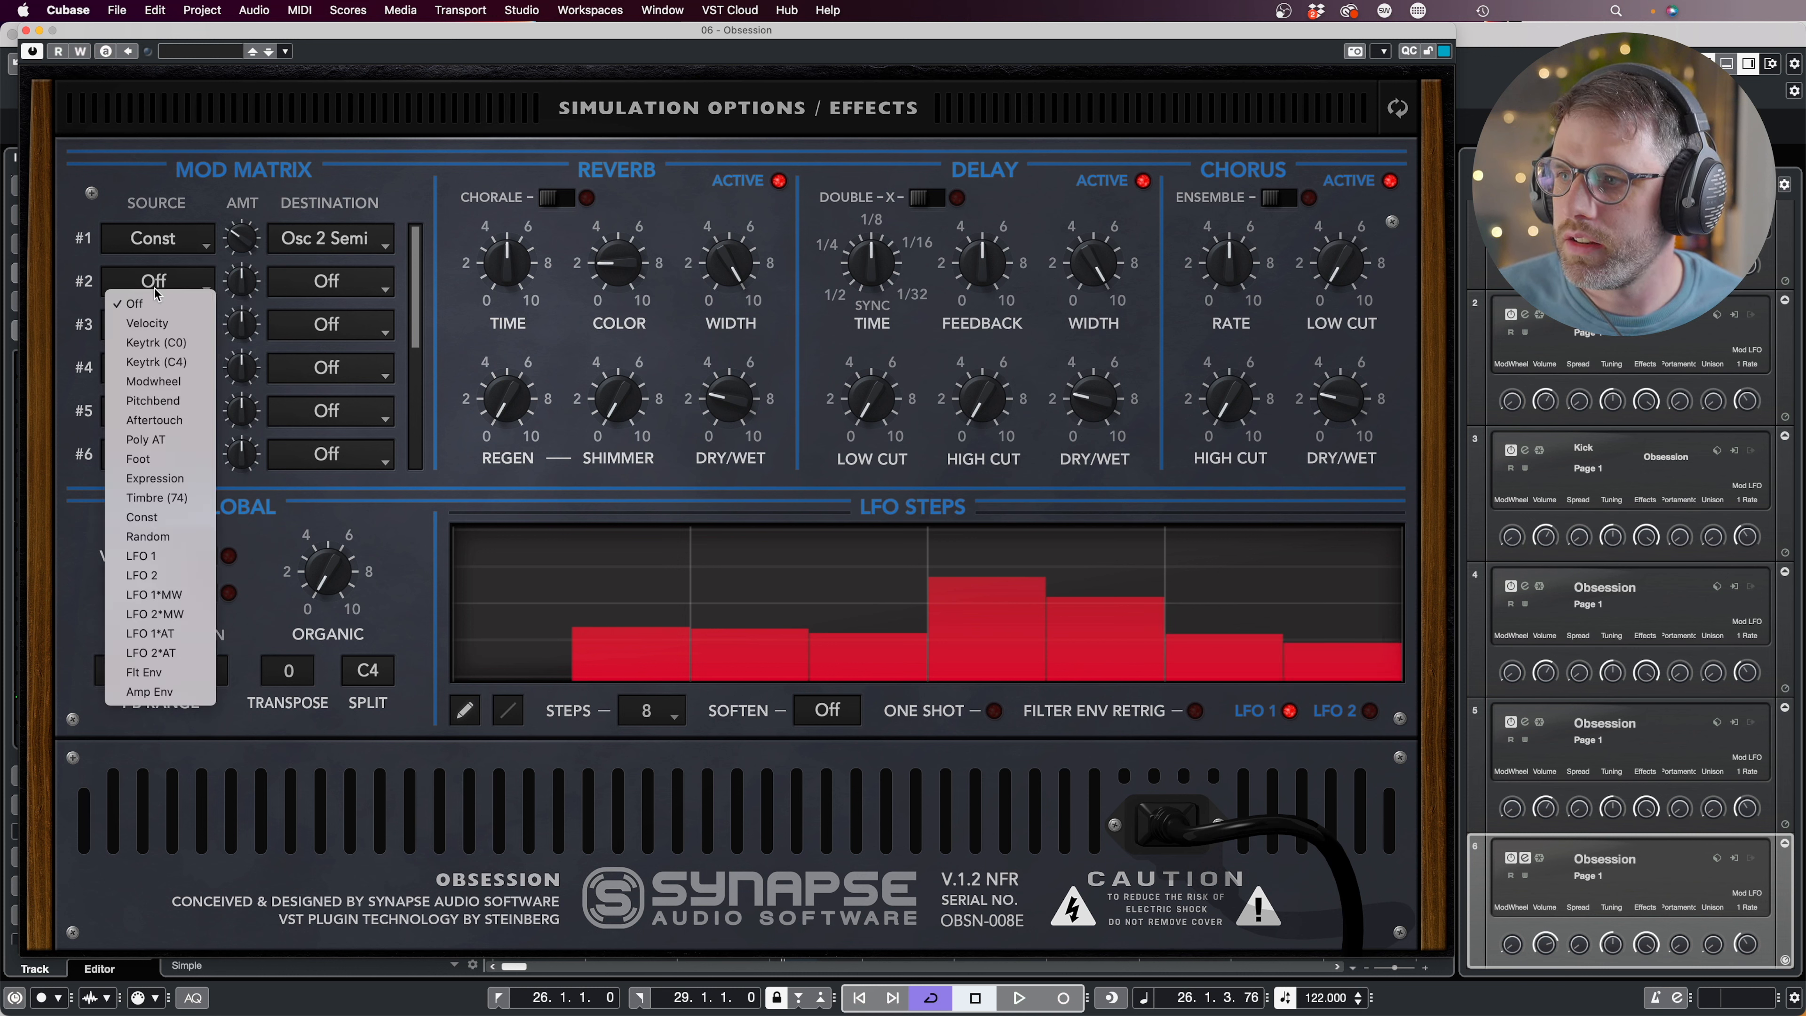
key(Return)
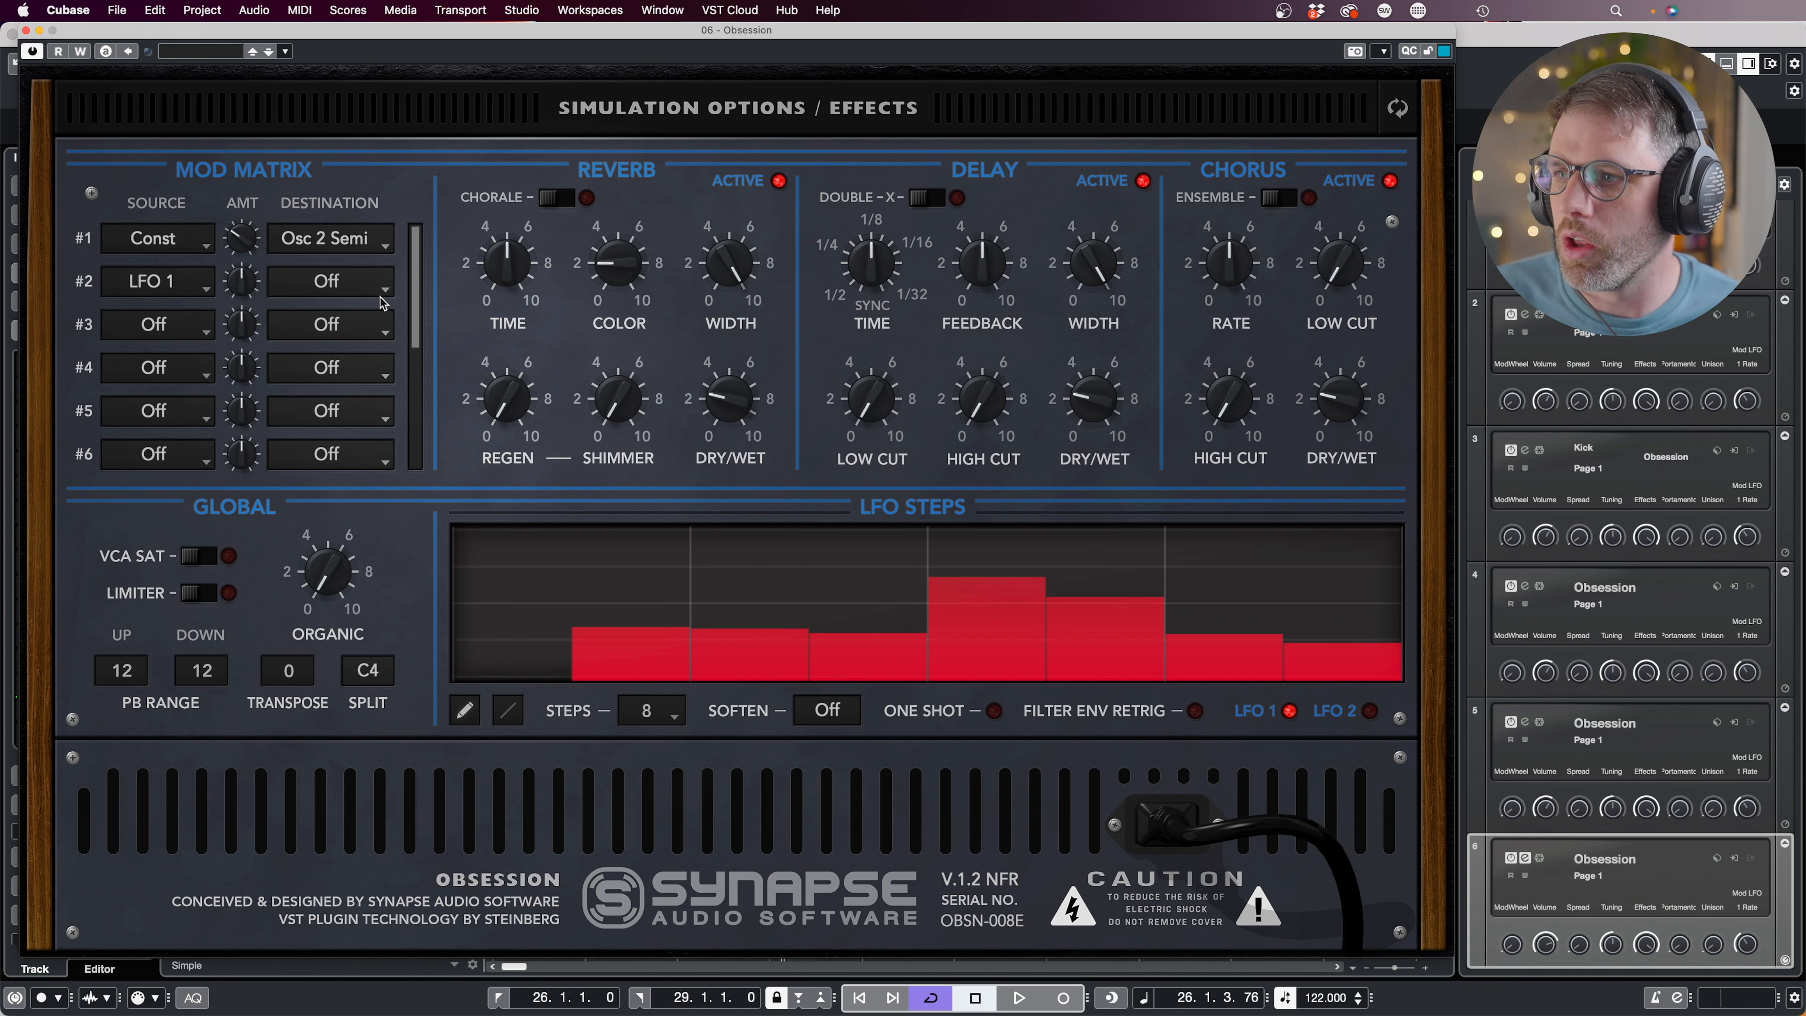
click(298, 292)
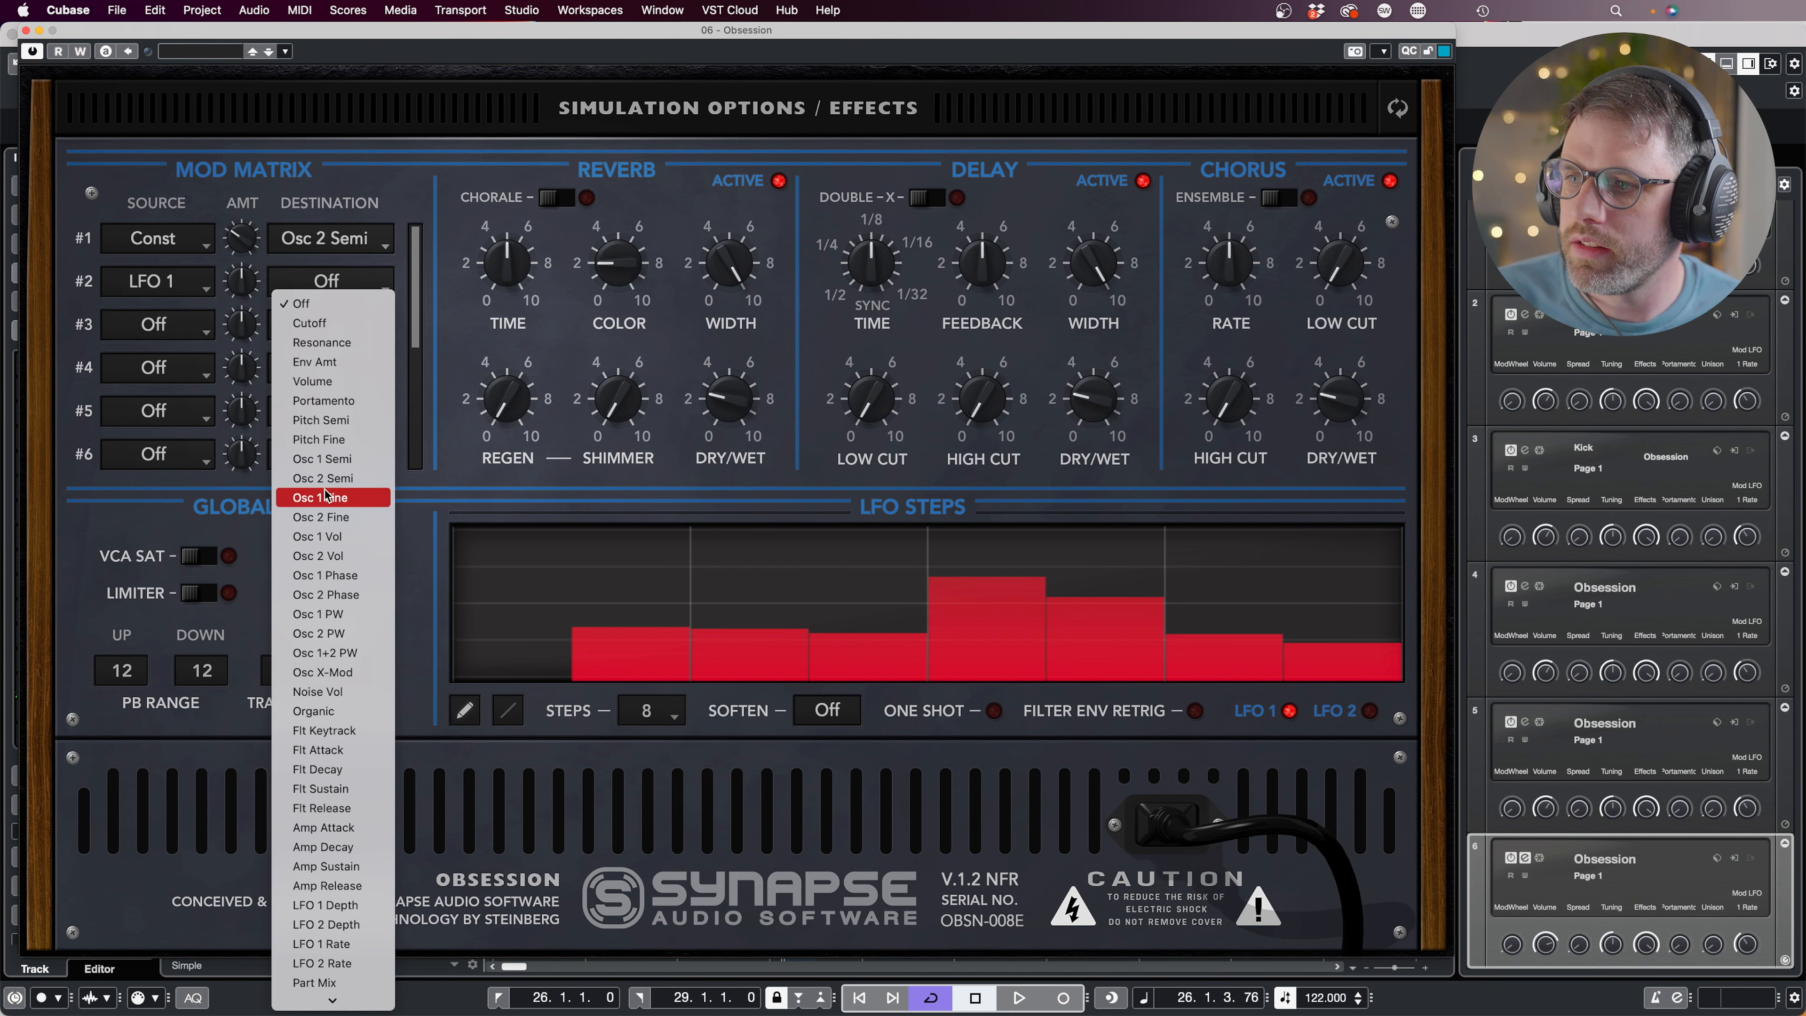
click(339, 459)
drag(251, 281, 262, 261)
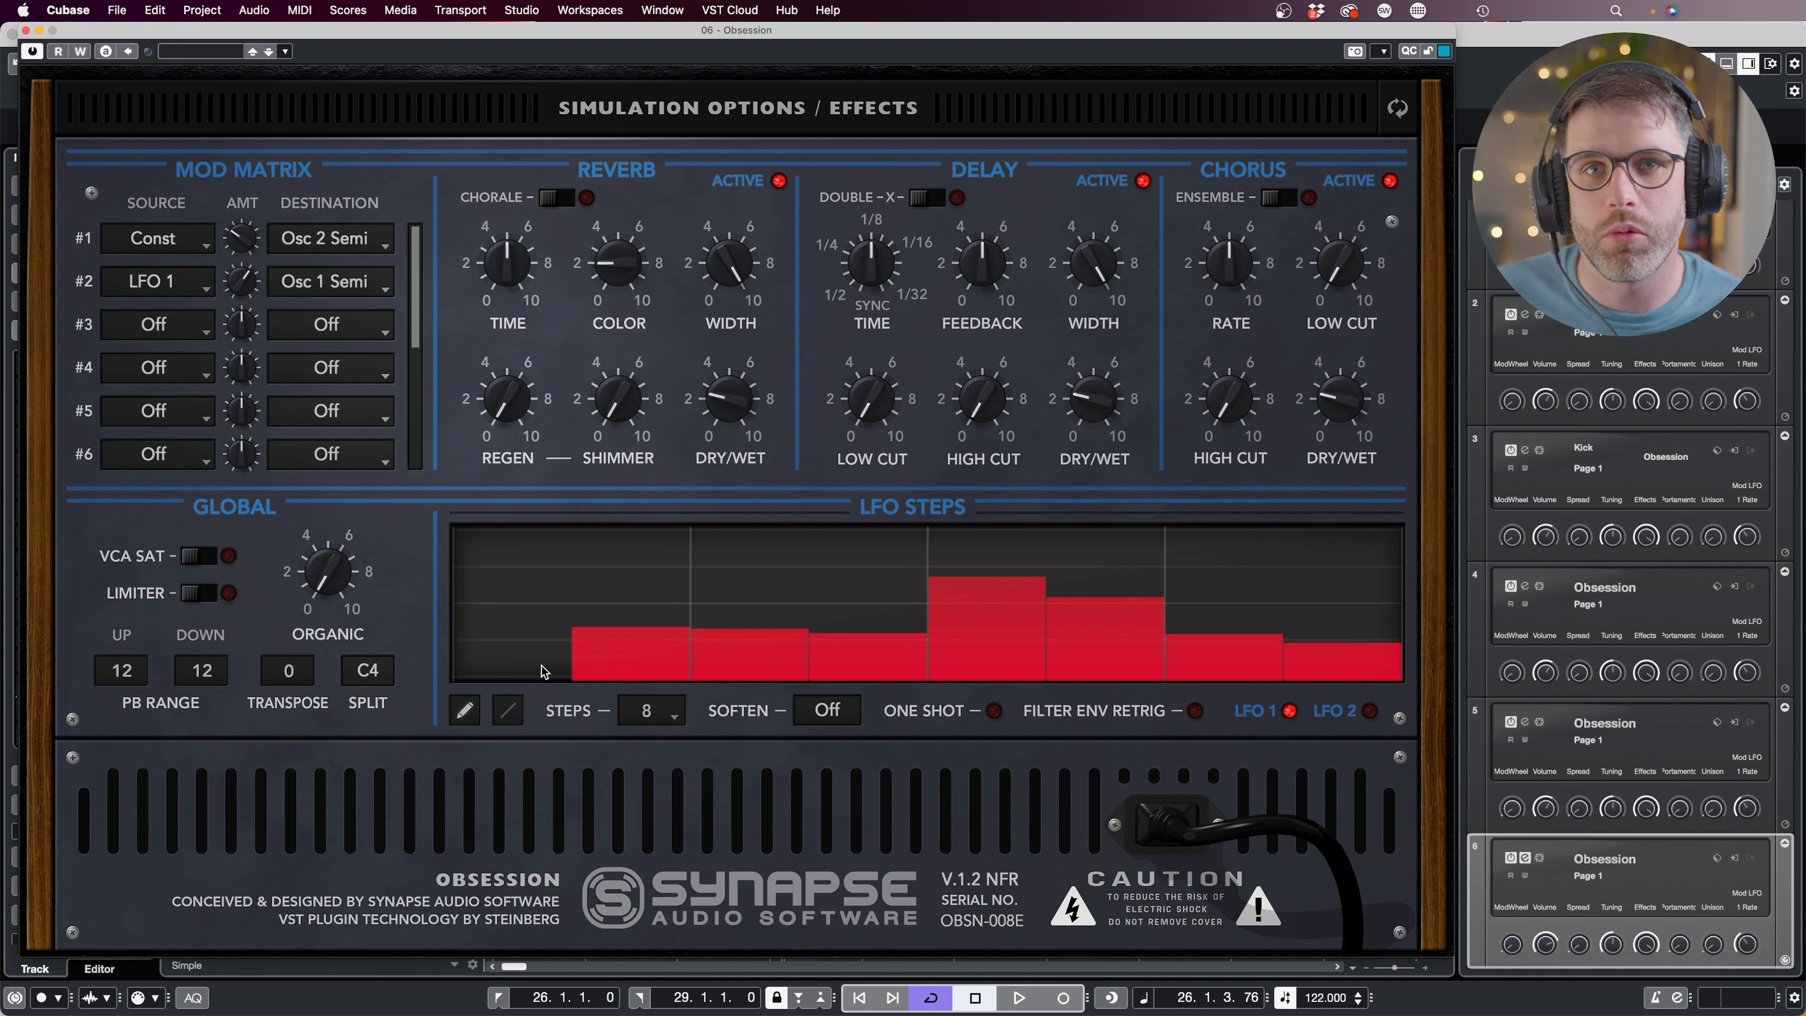
Try different heights for LFO 1's first step, bringing the first three steps down to near zero.
mouse_move(541, 667)
mouse_down()
mouse_move(525, 654)
mouse_move(531, 581)
mouse_up()
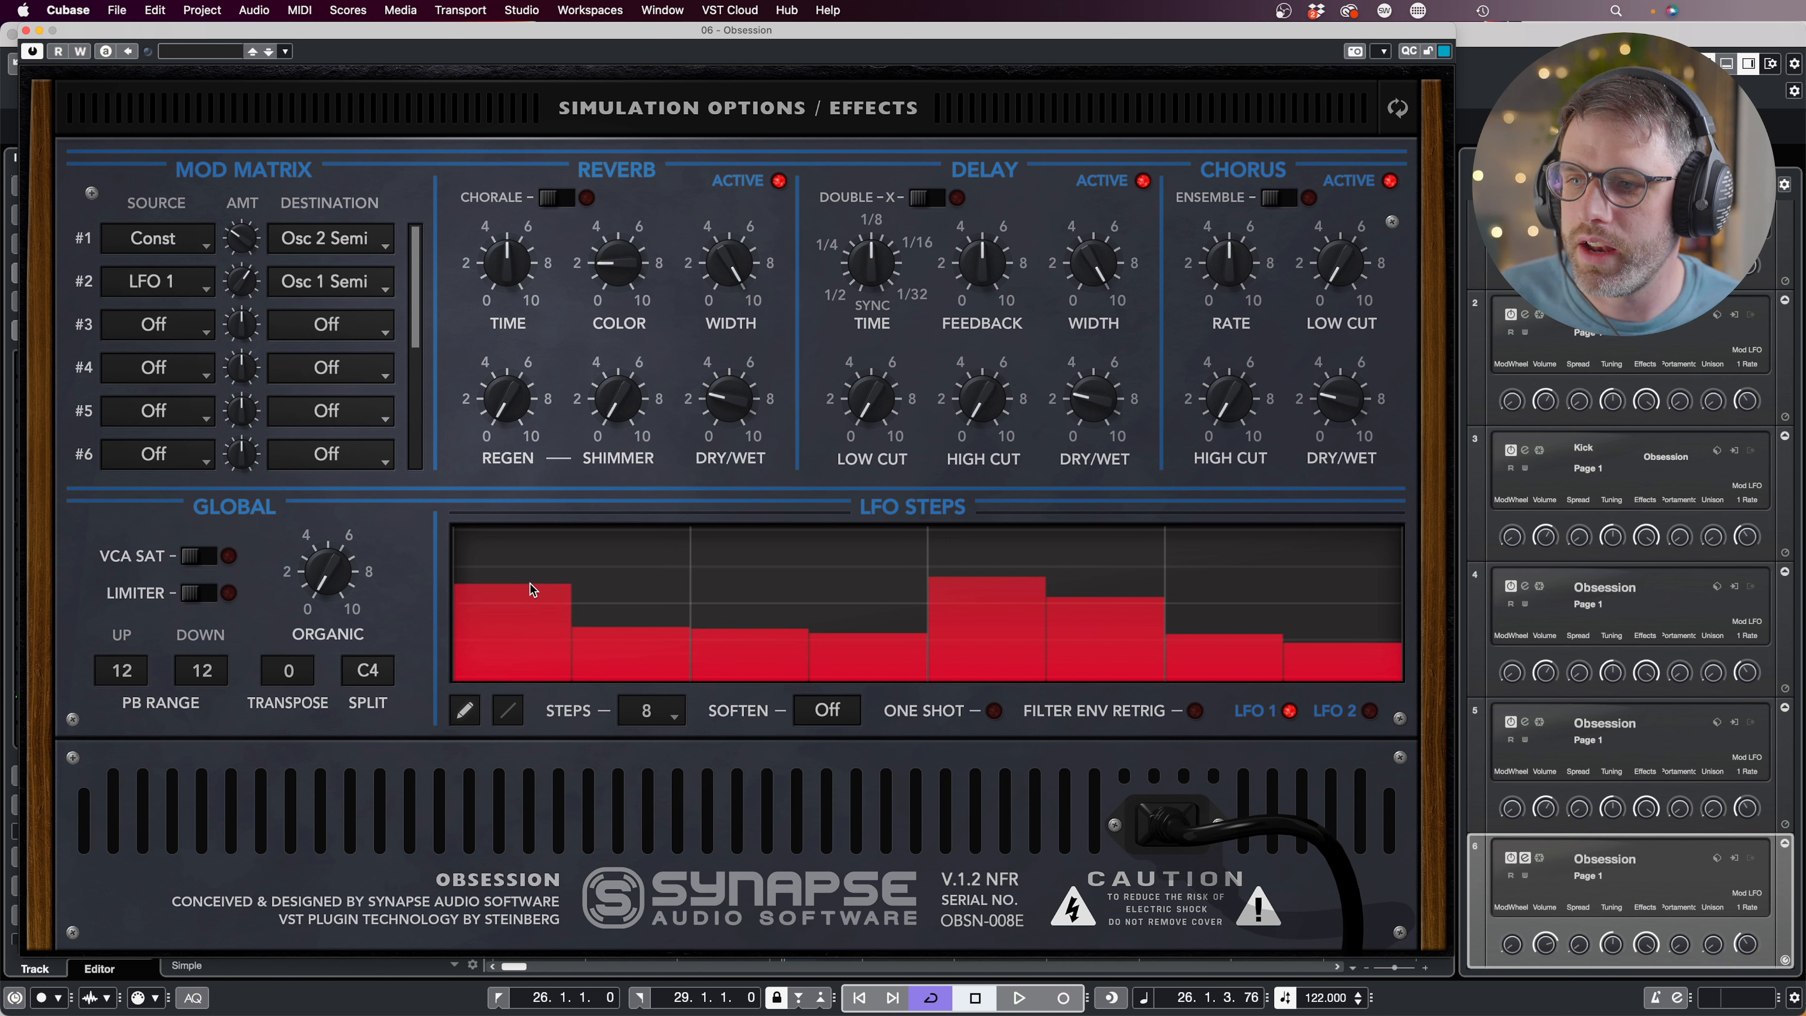
drag(532, 588, 535, 580)
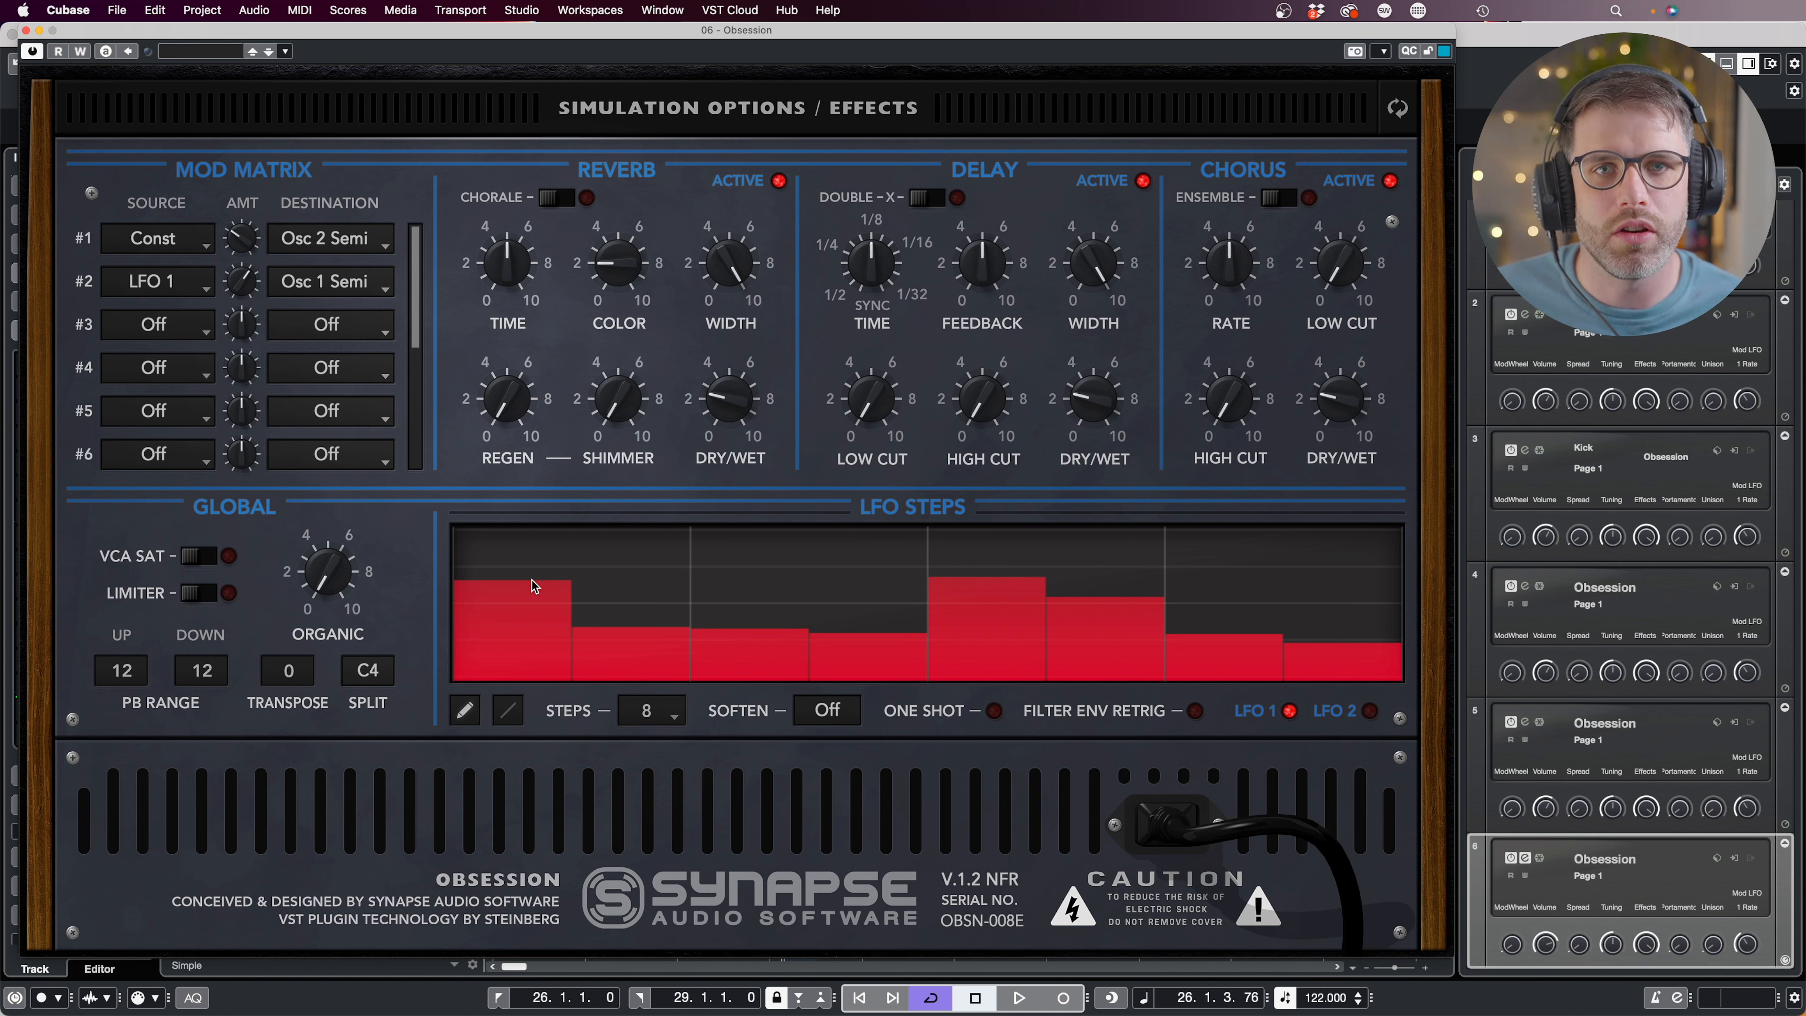
mouse_move(535, 585)
mouse_down()
mouse_move(527, 676)
mouse_move(729, 673)
mouse_up()
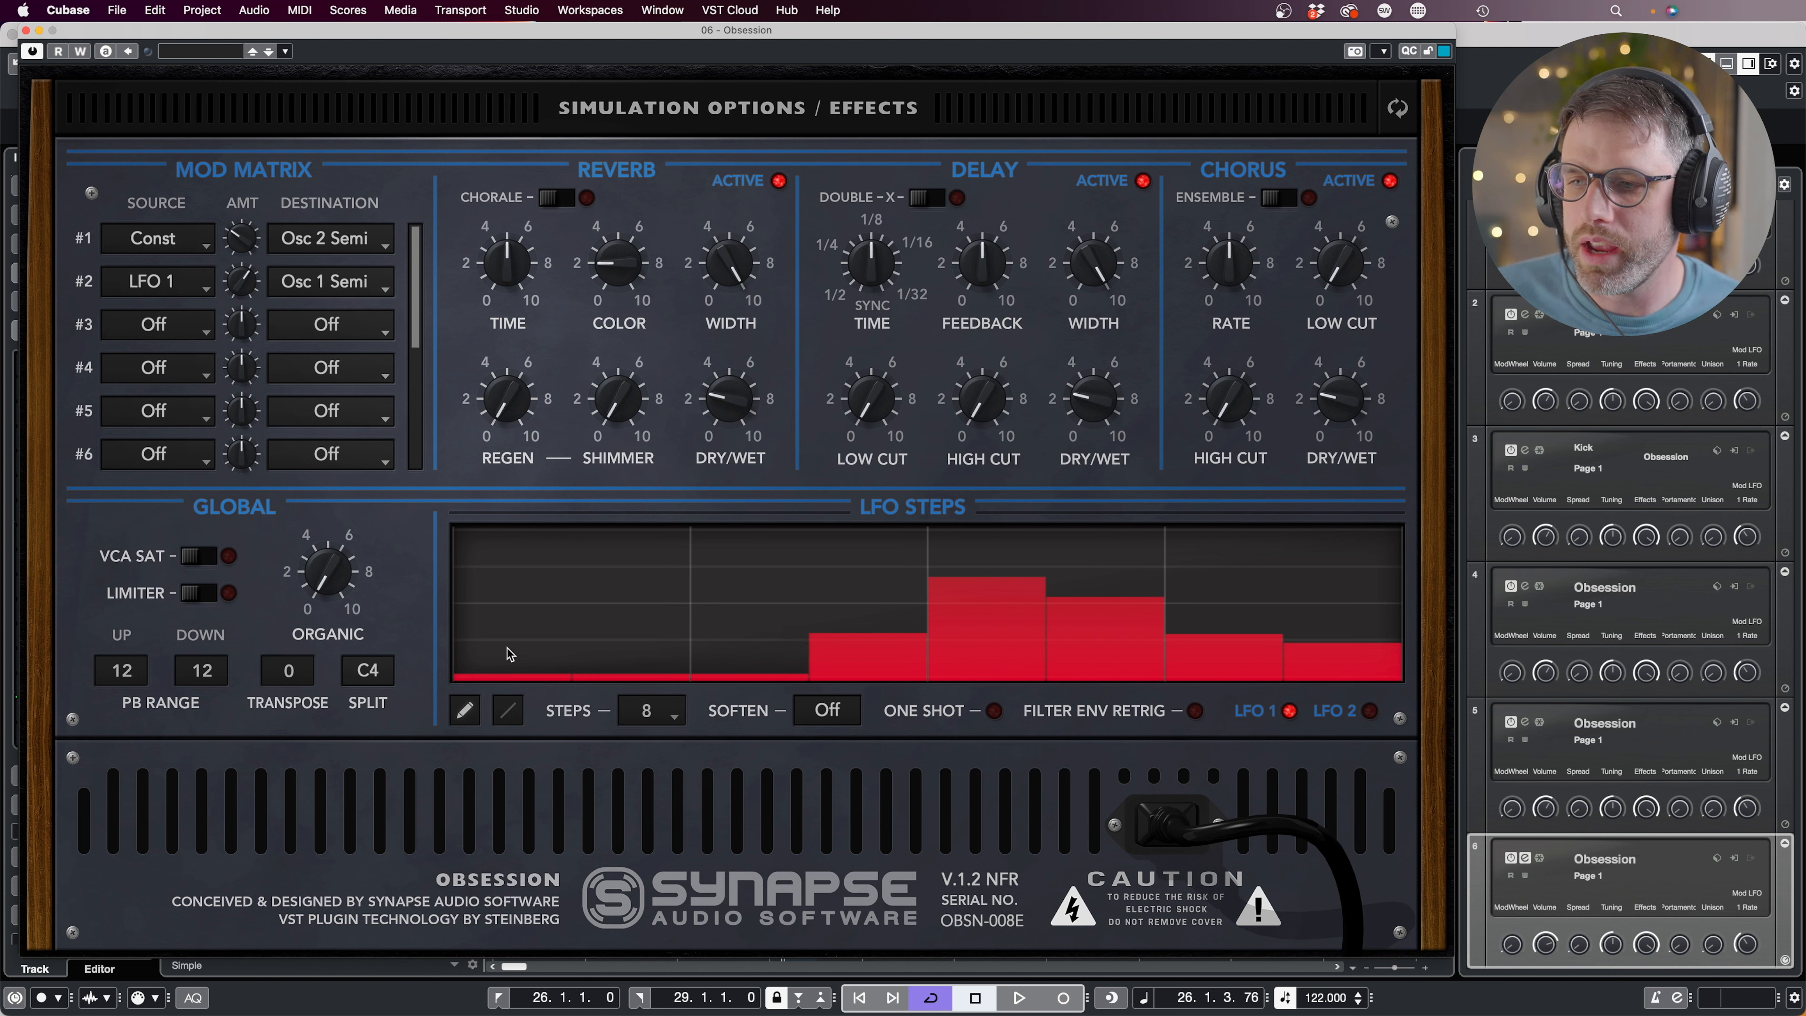
drag(496, 667, 520, 539)
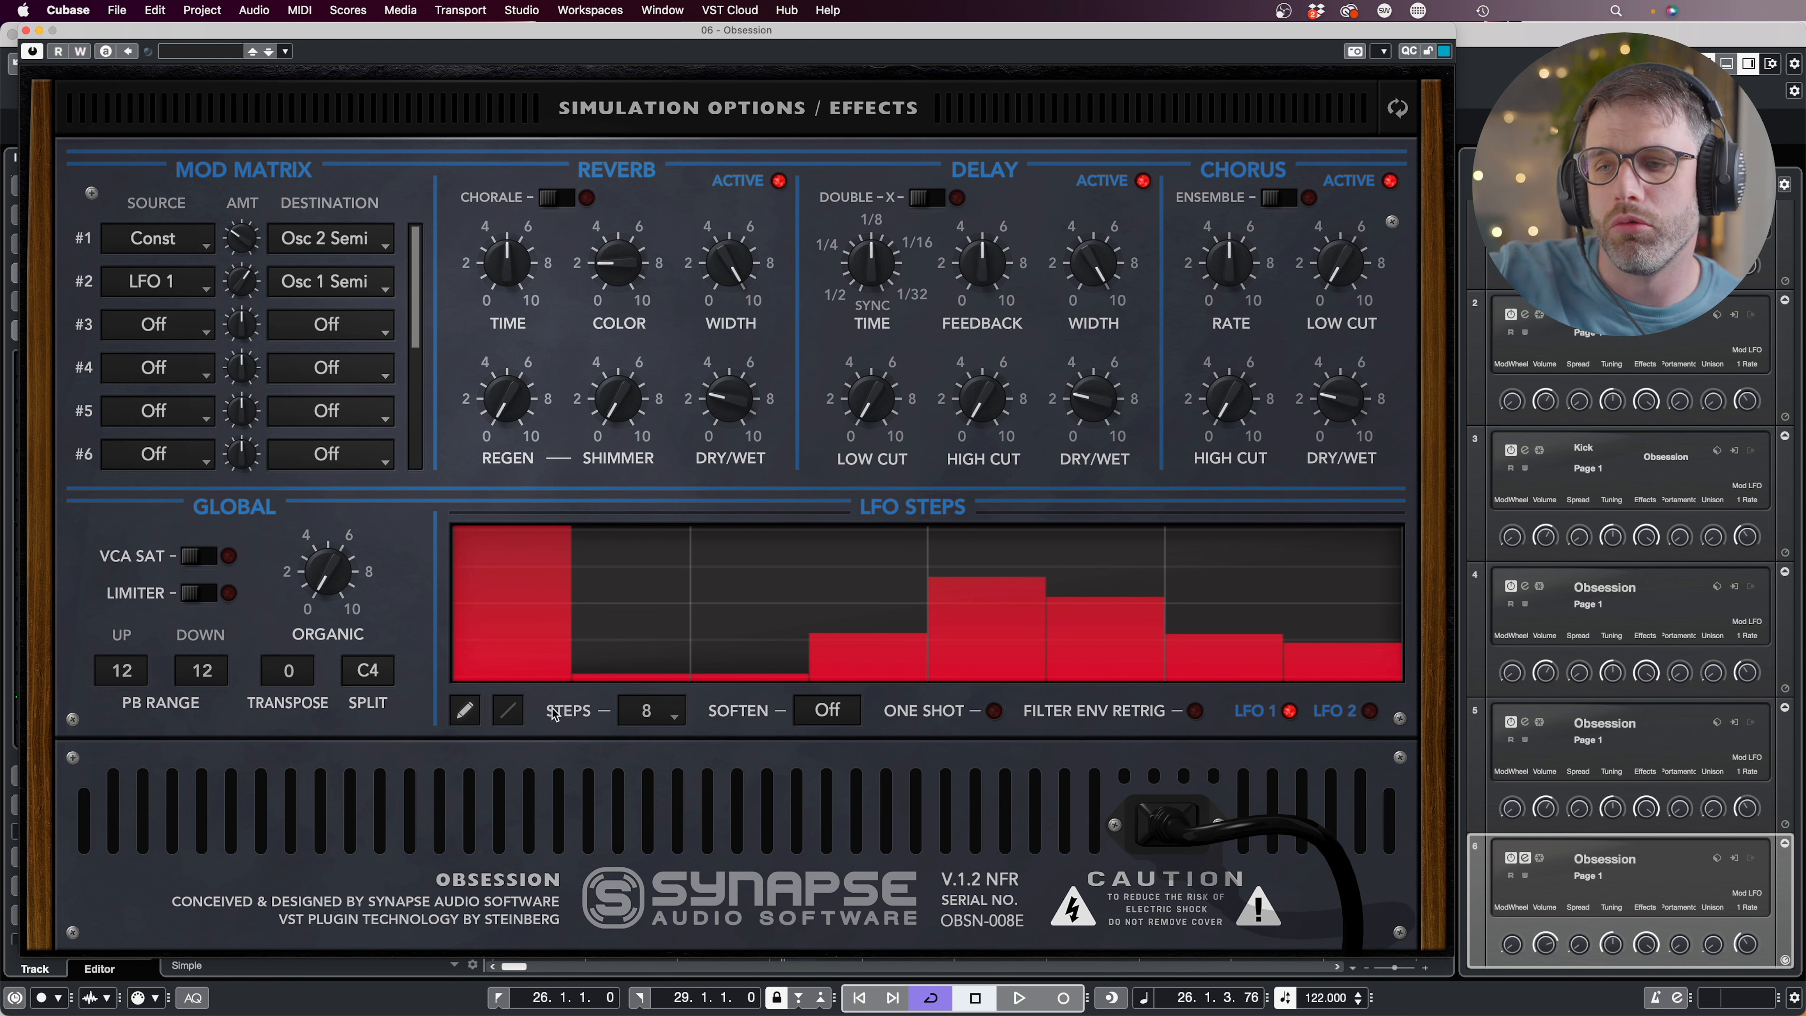
drag(532, 632, 533, 680)
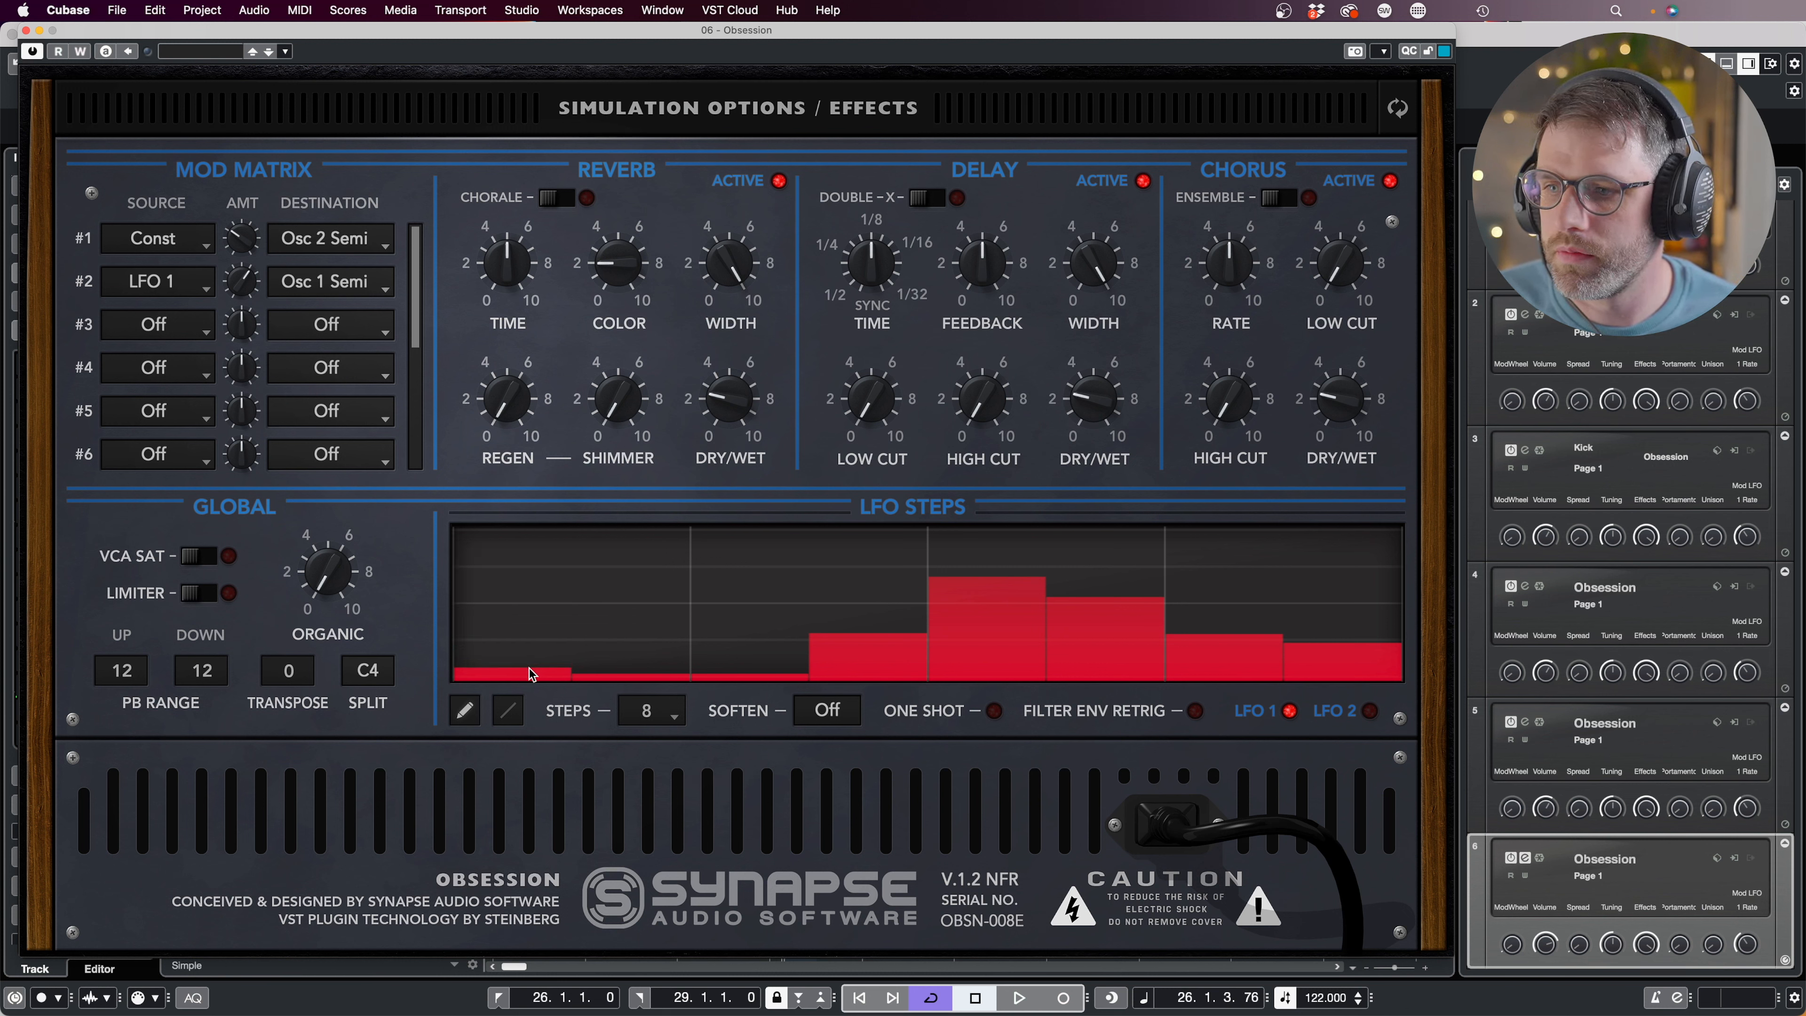
Bring LFO 1's fourth through eighth steps down to the same near-zero level as the first three.
click(887, 674)
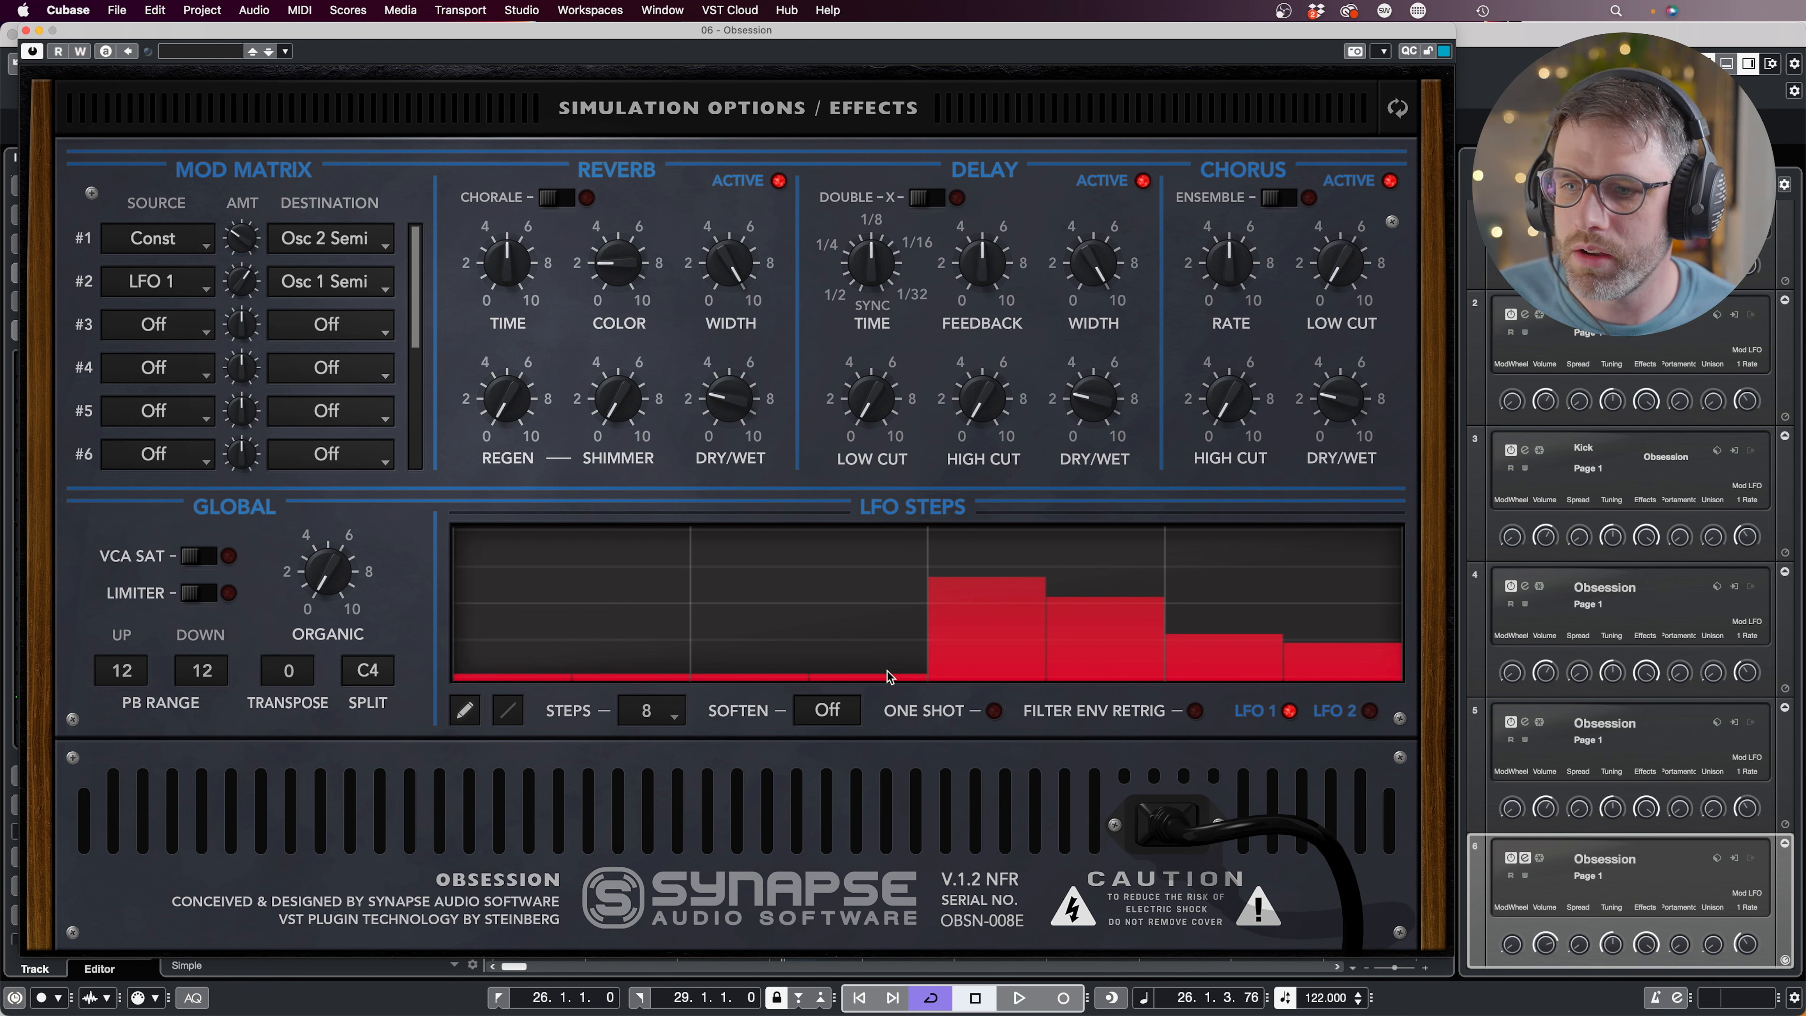
click(949, 666)
click(1072, 671)
click(1180, 669)
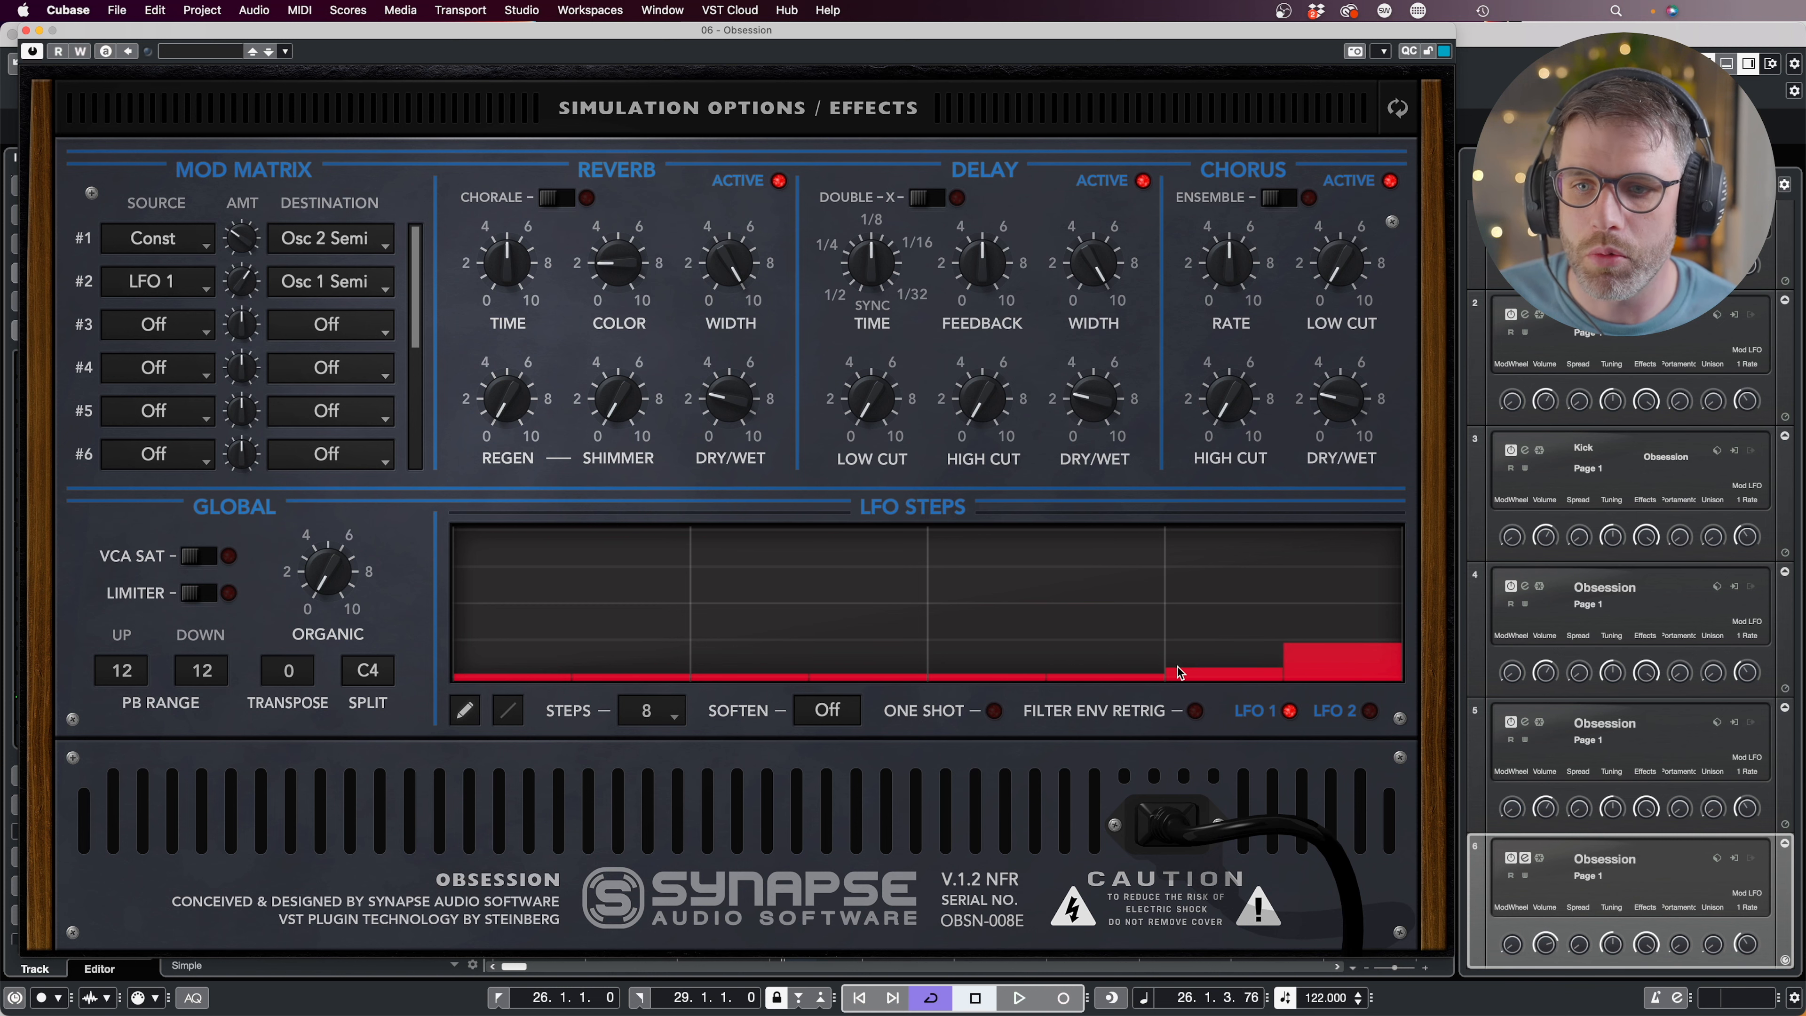
click(1298, 674)
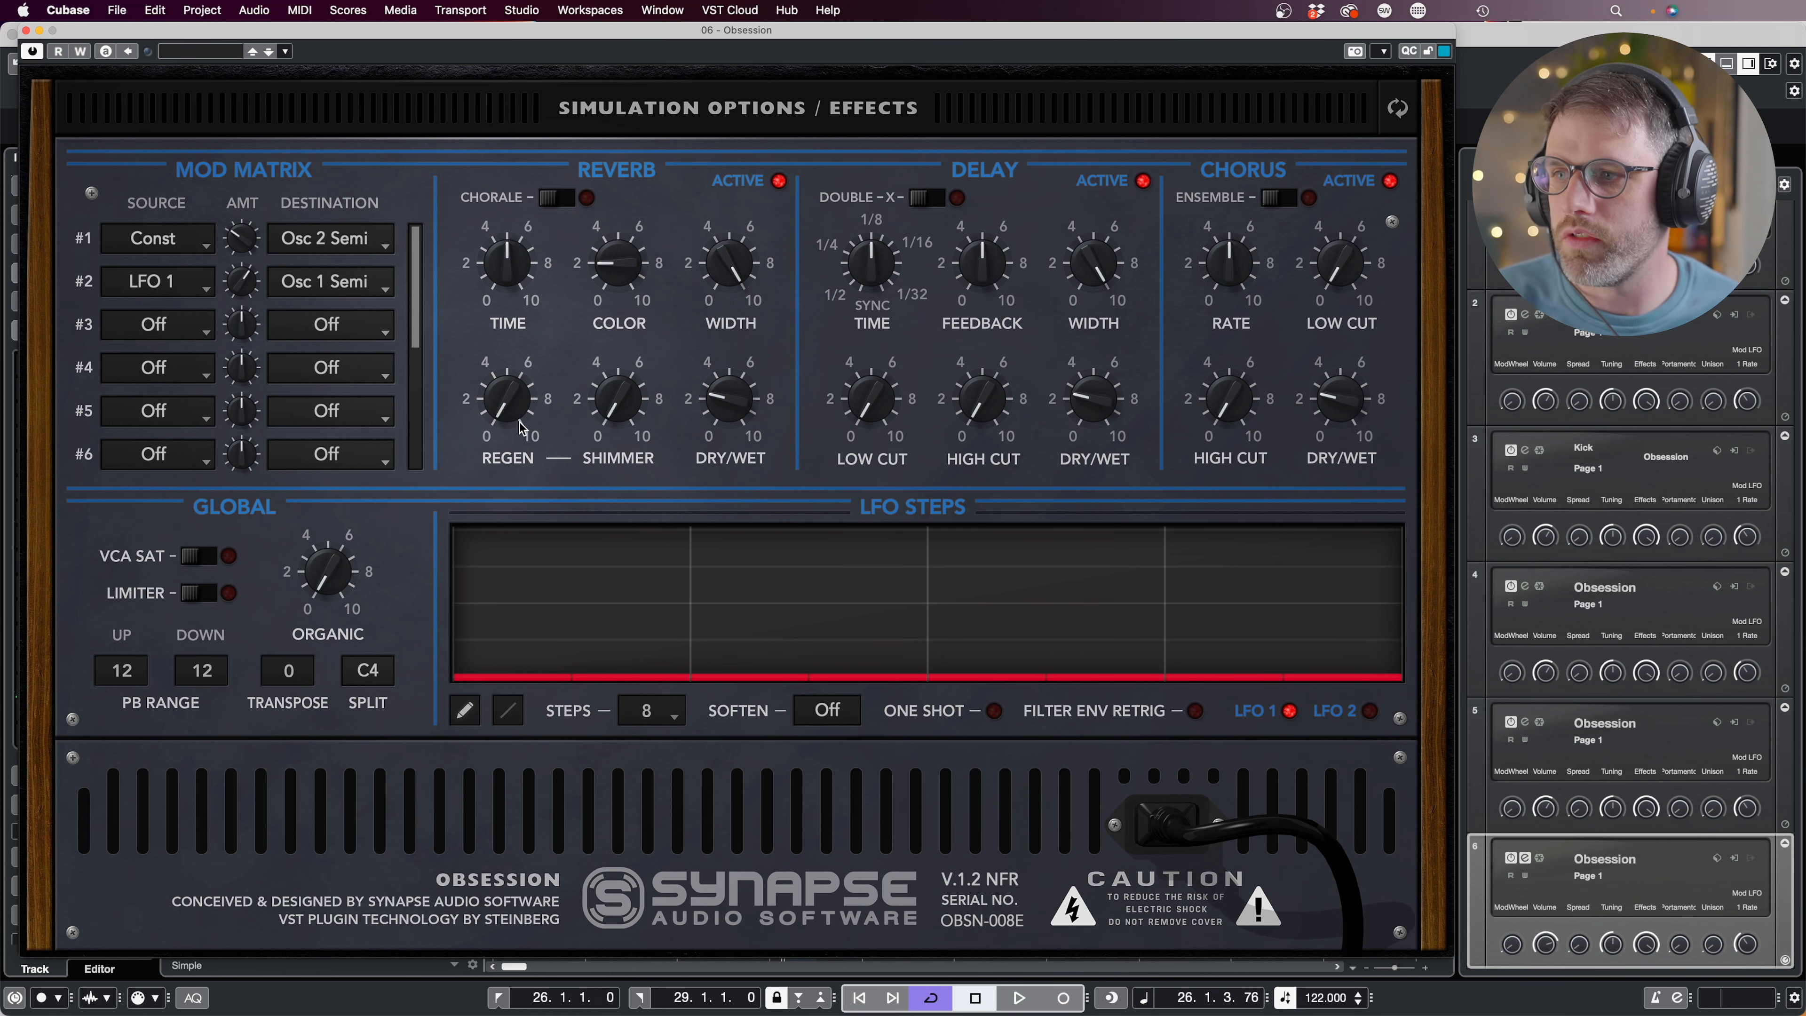
Open the Obsession 01 (D) part in the Key Editor, examine its melody and bass notes, and return to the project.
click(26, 30)
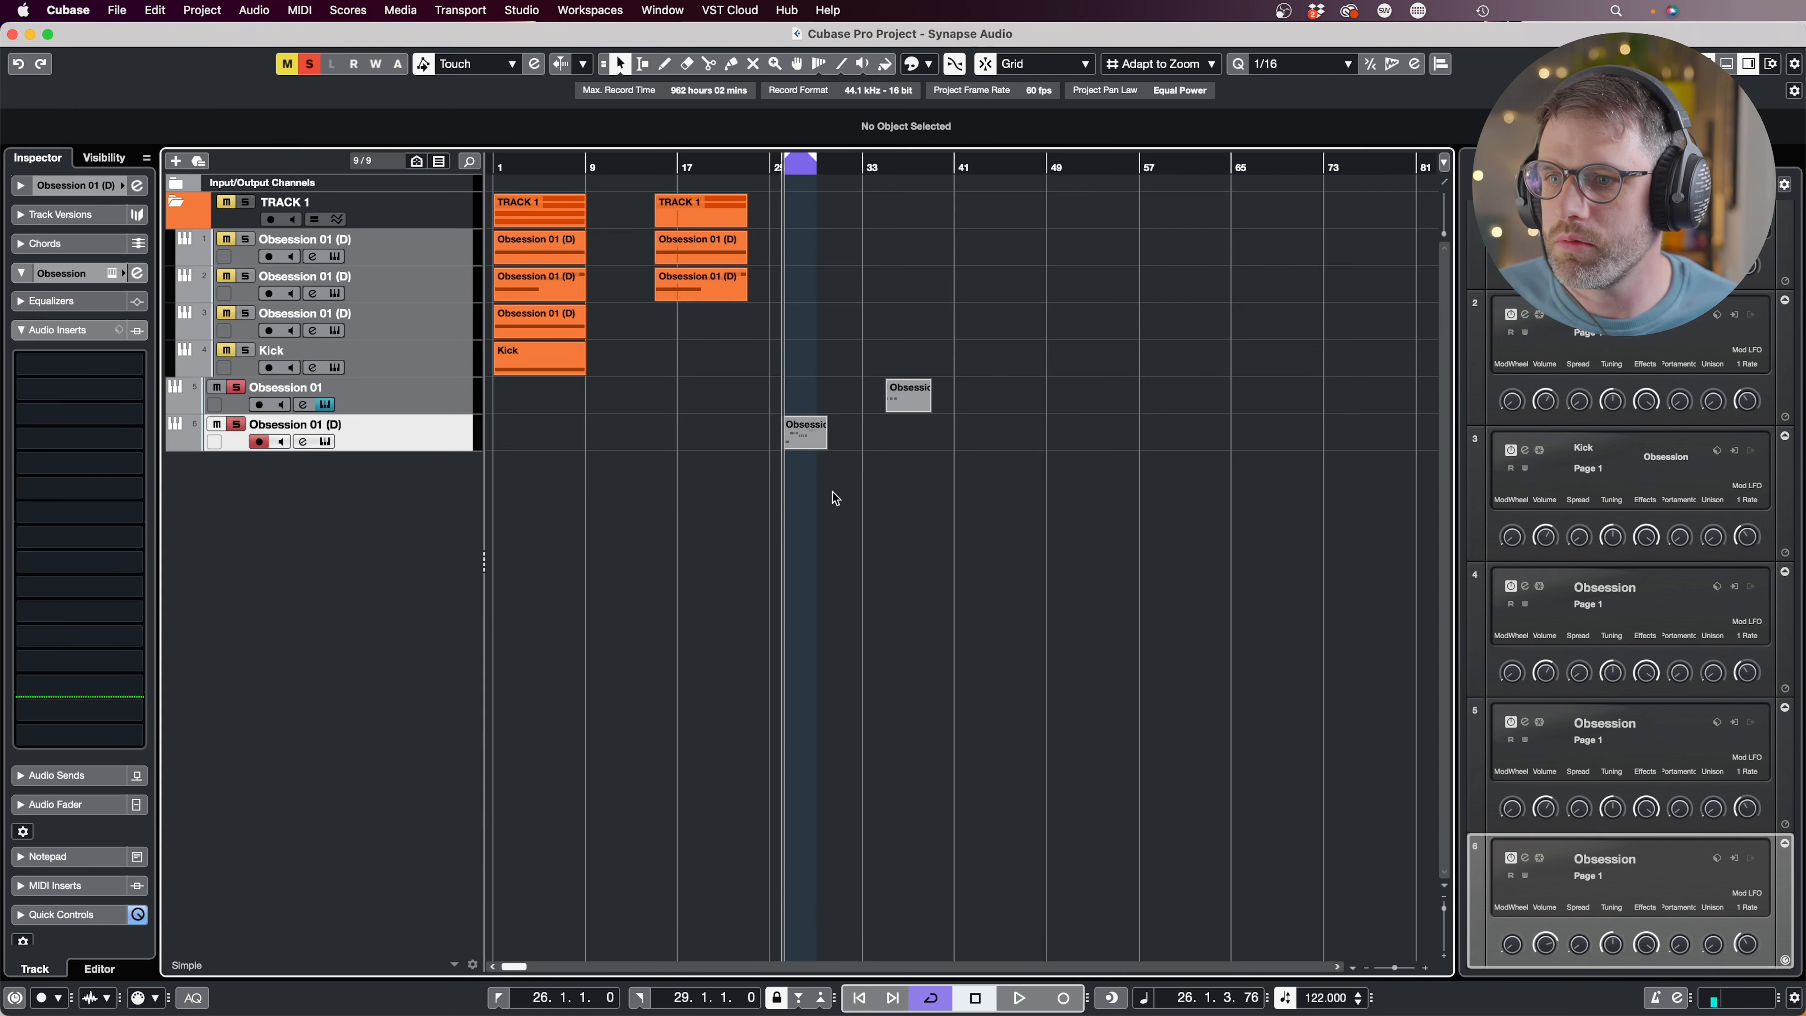
double_click(801, 420)
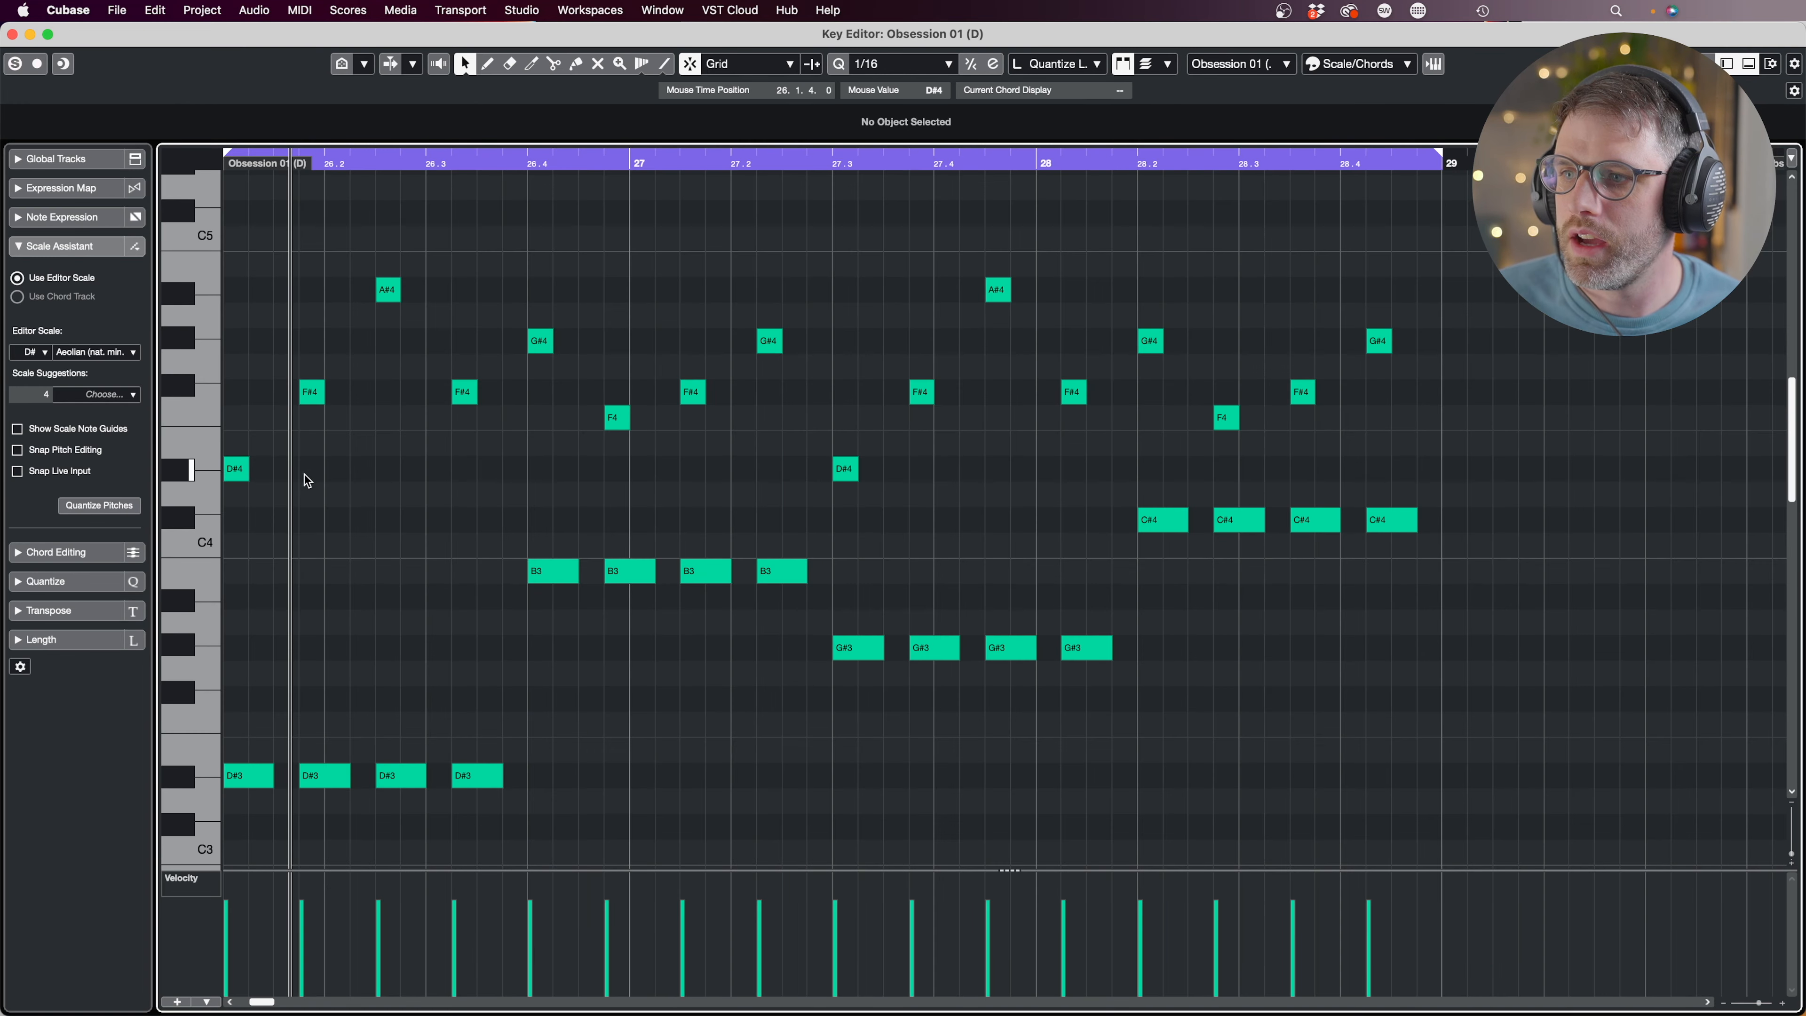
drag(230, 254, 241, 868)
click(321, 562)
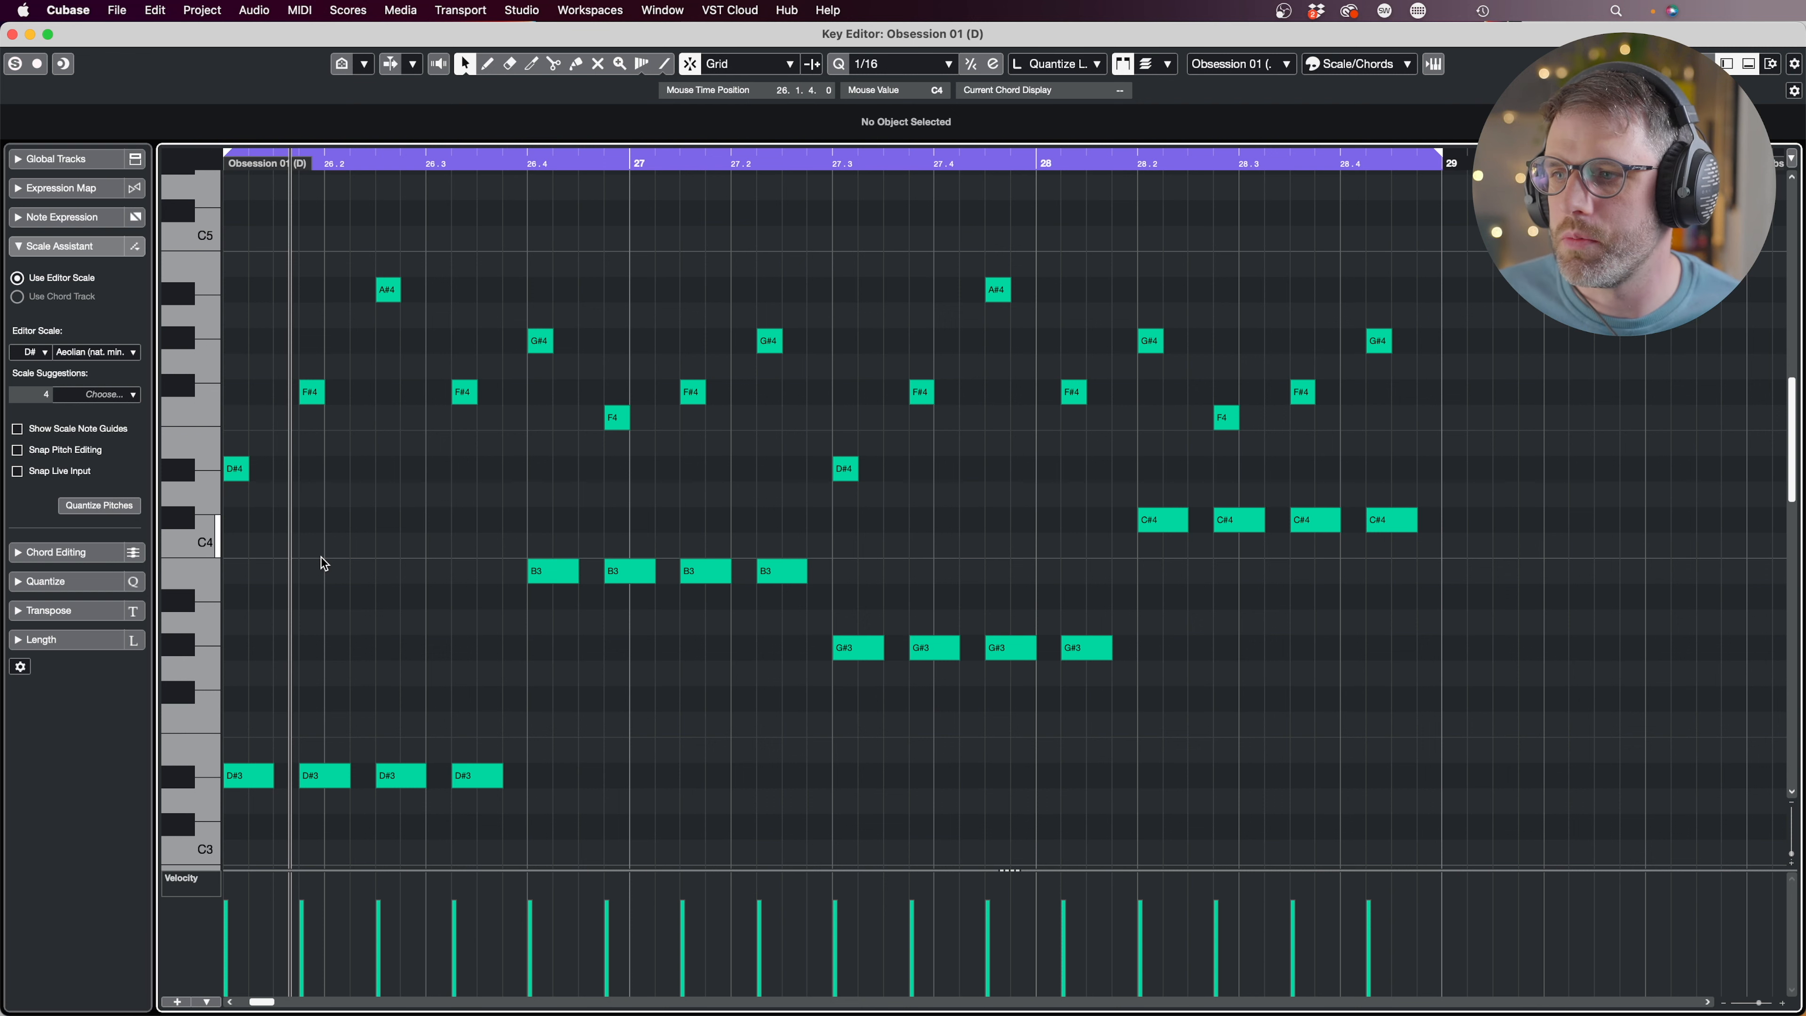
click(242, 469)
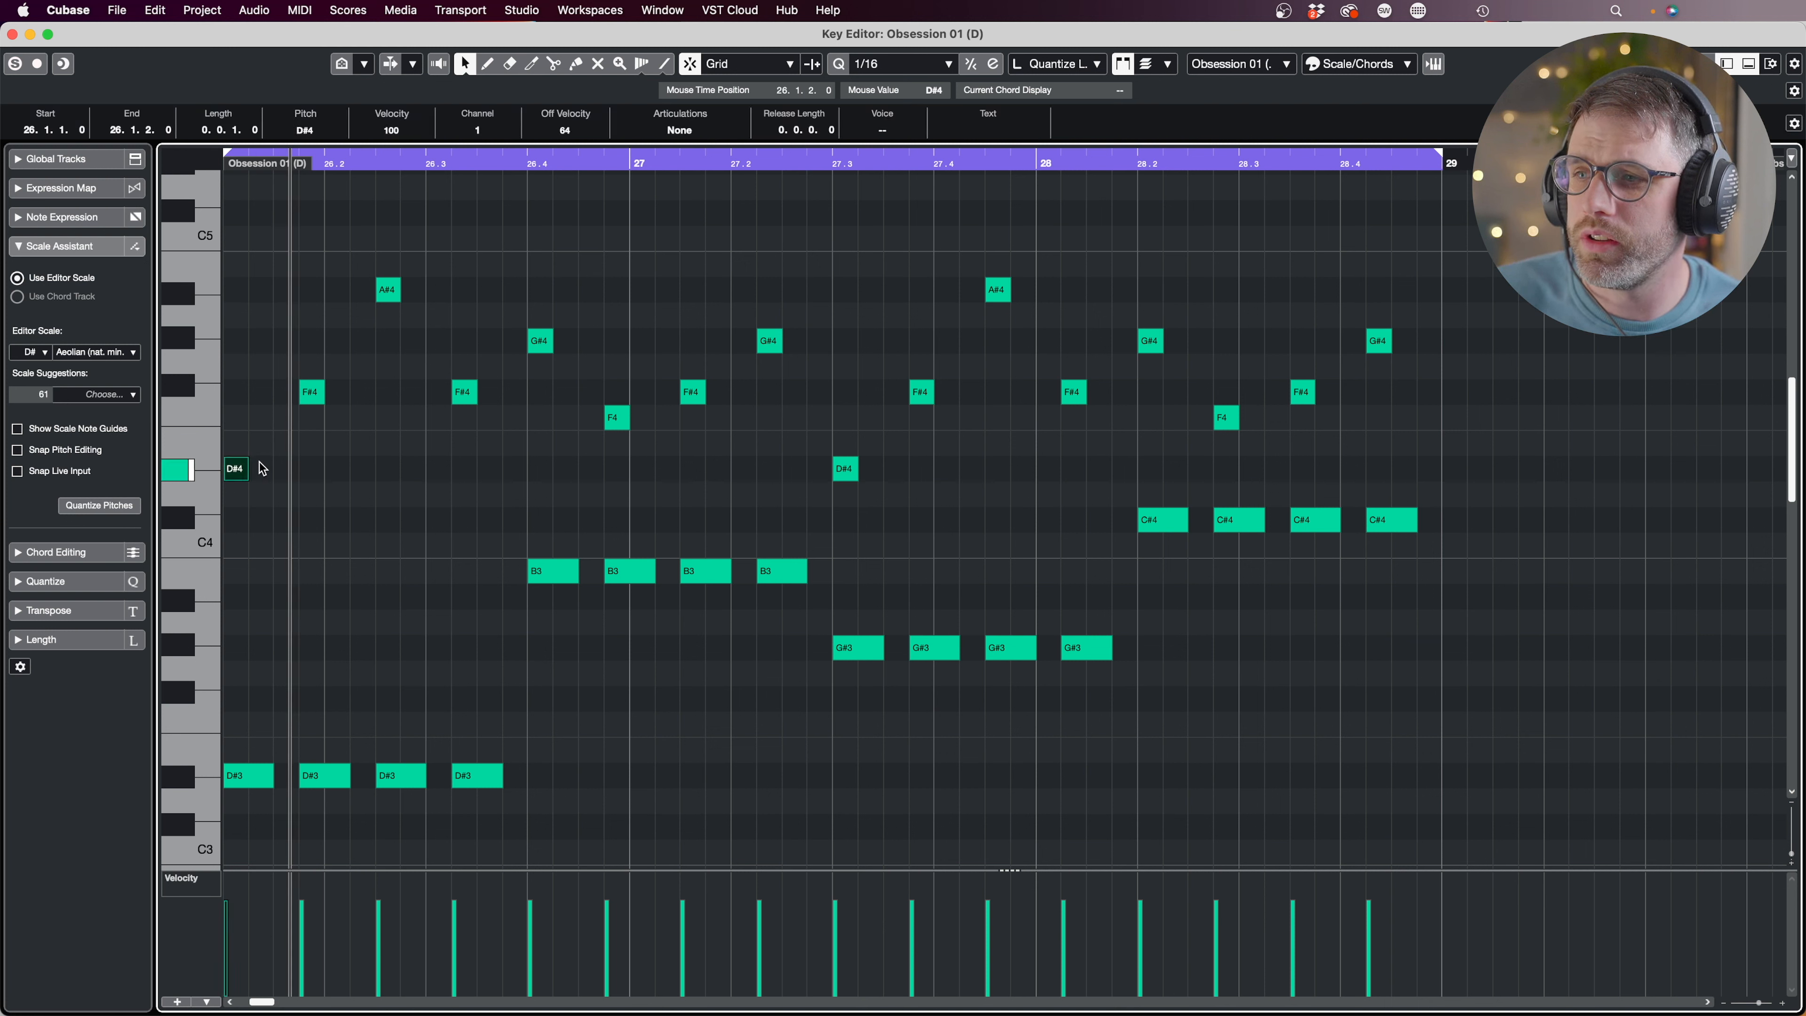
click(262, 462)
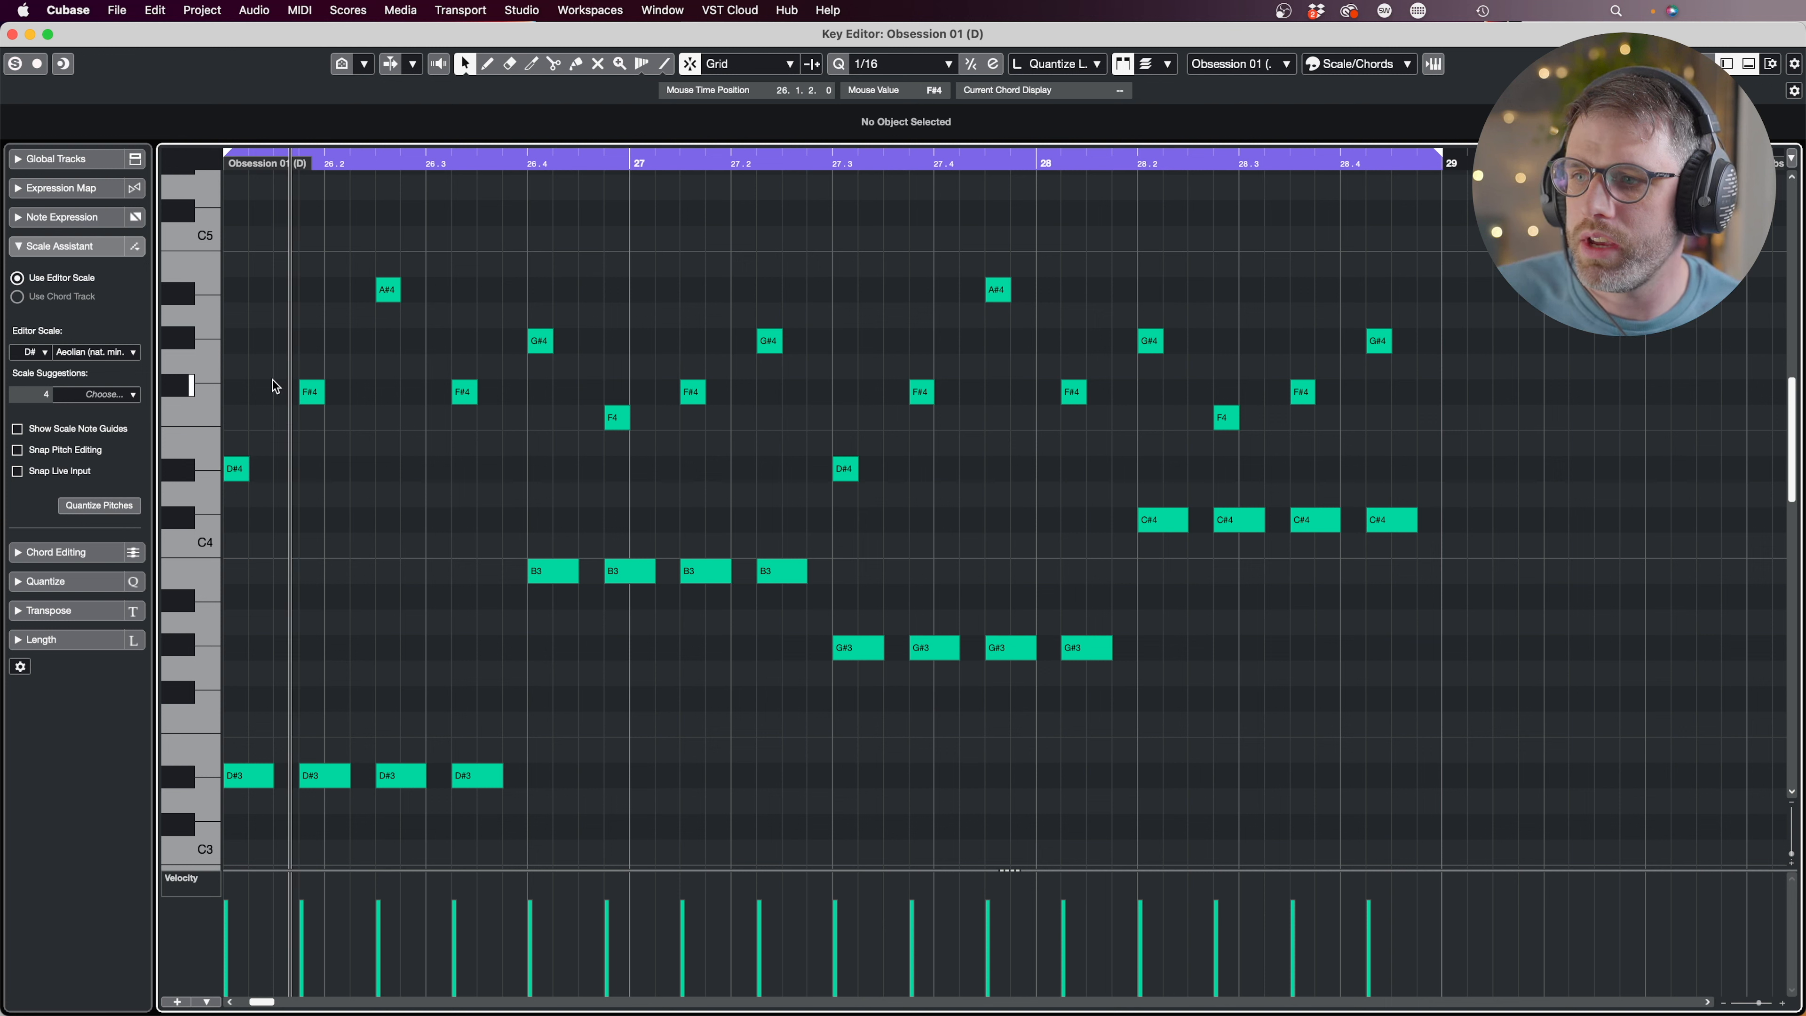
drag(273, 380, 375, 443)
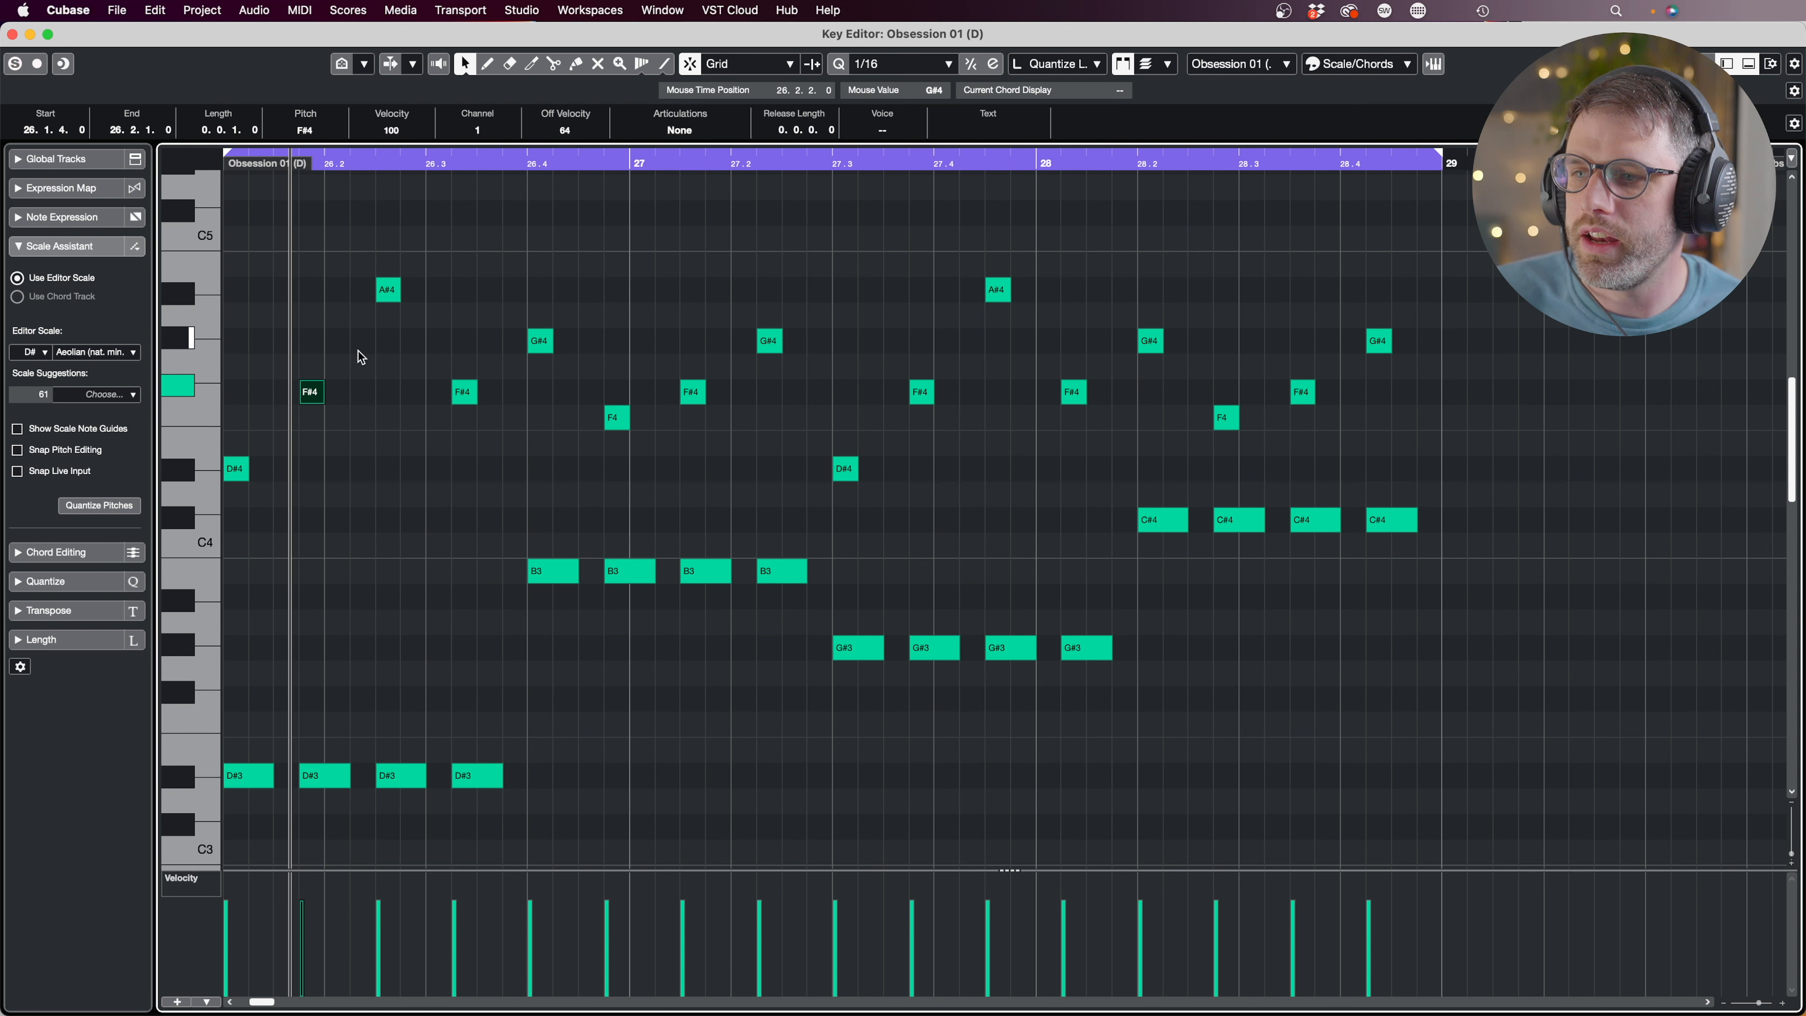
click(350, 359)
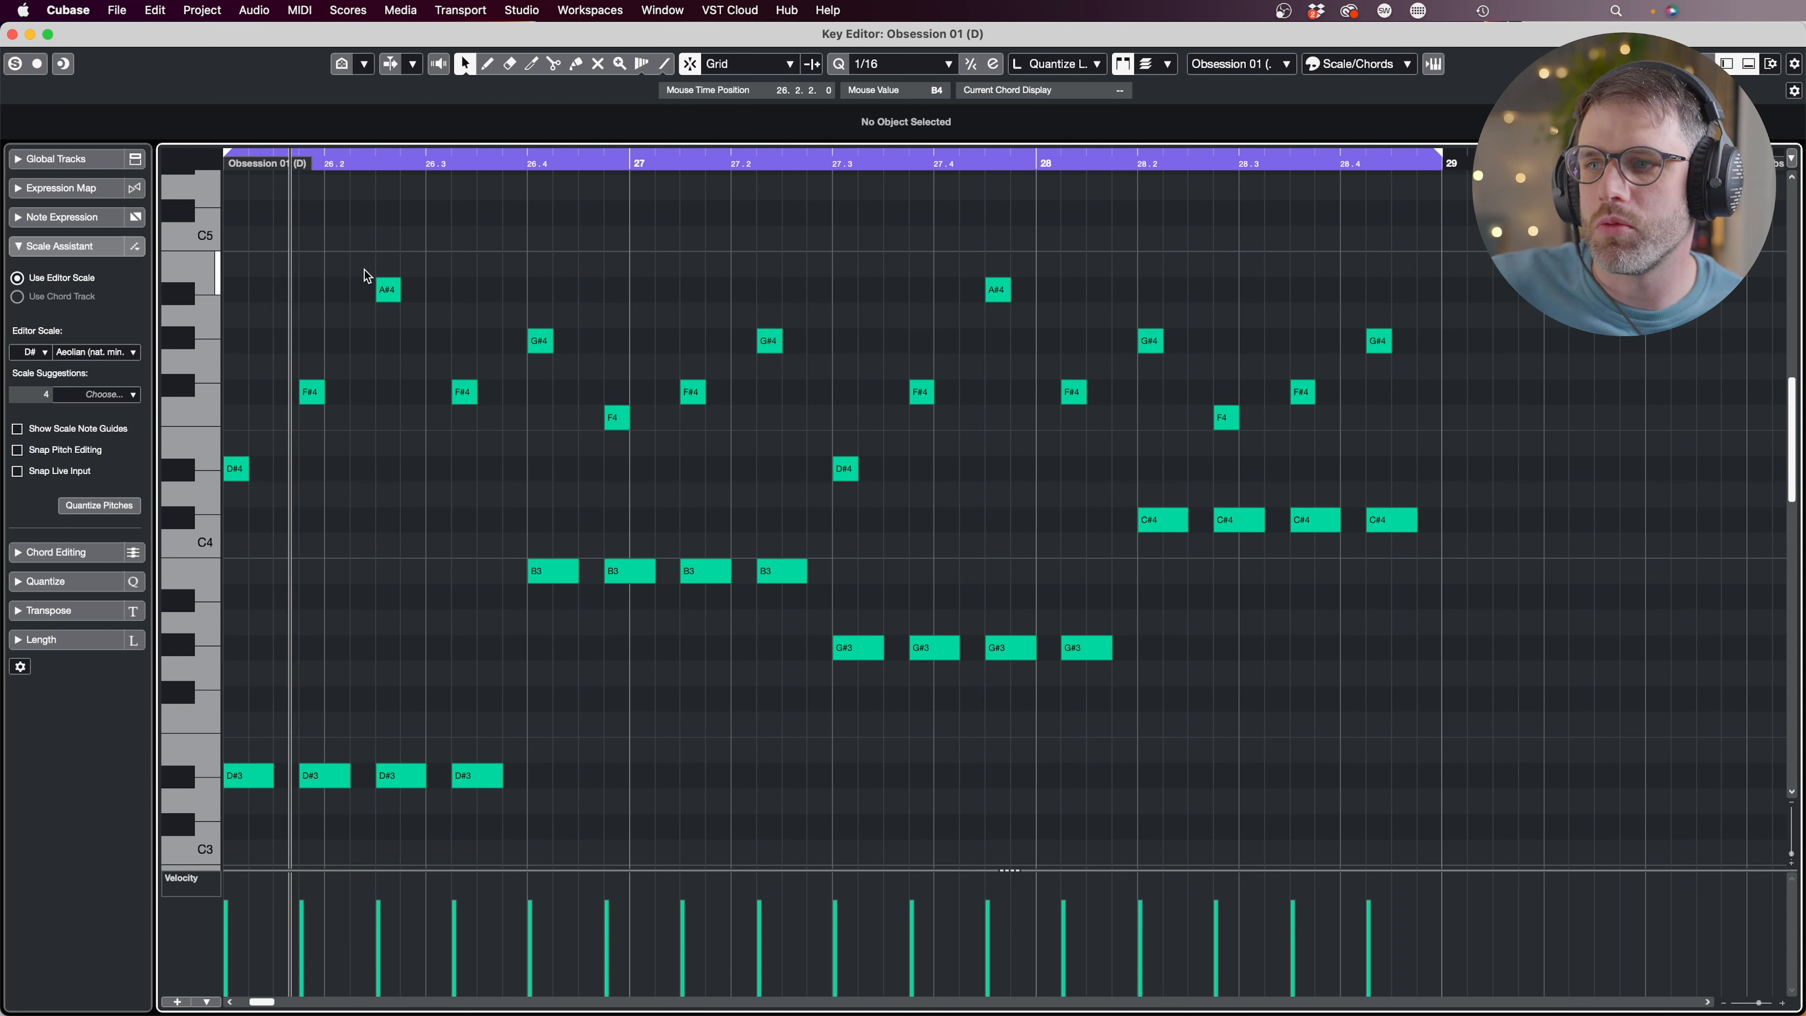
drag(364, 270, 401, 306)
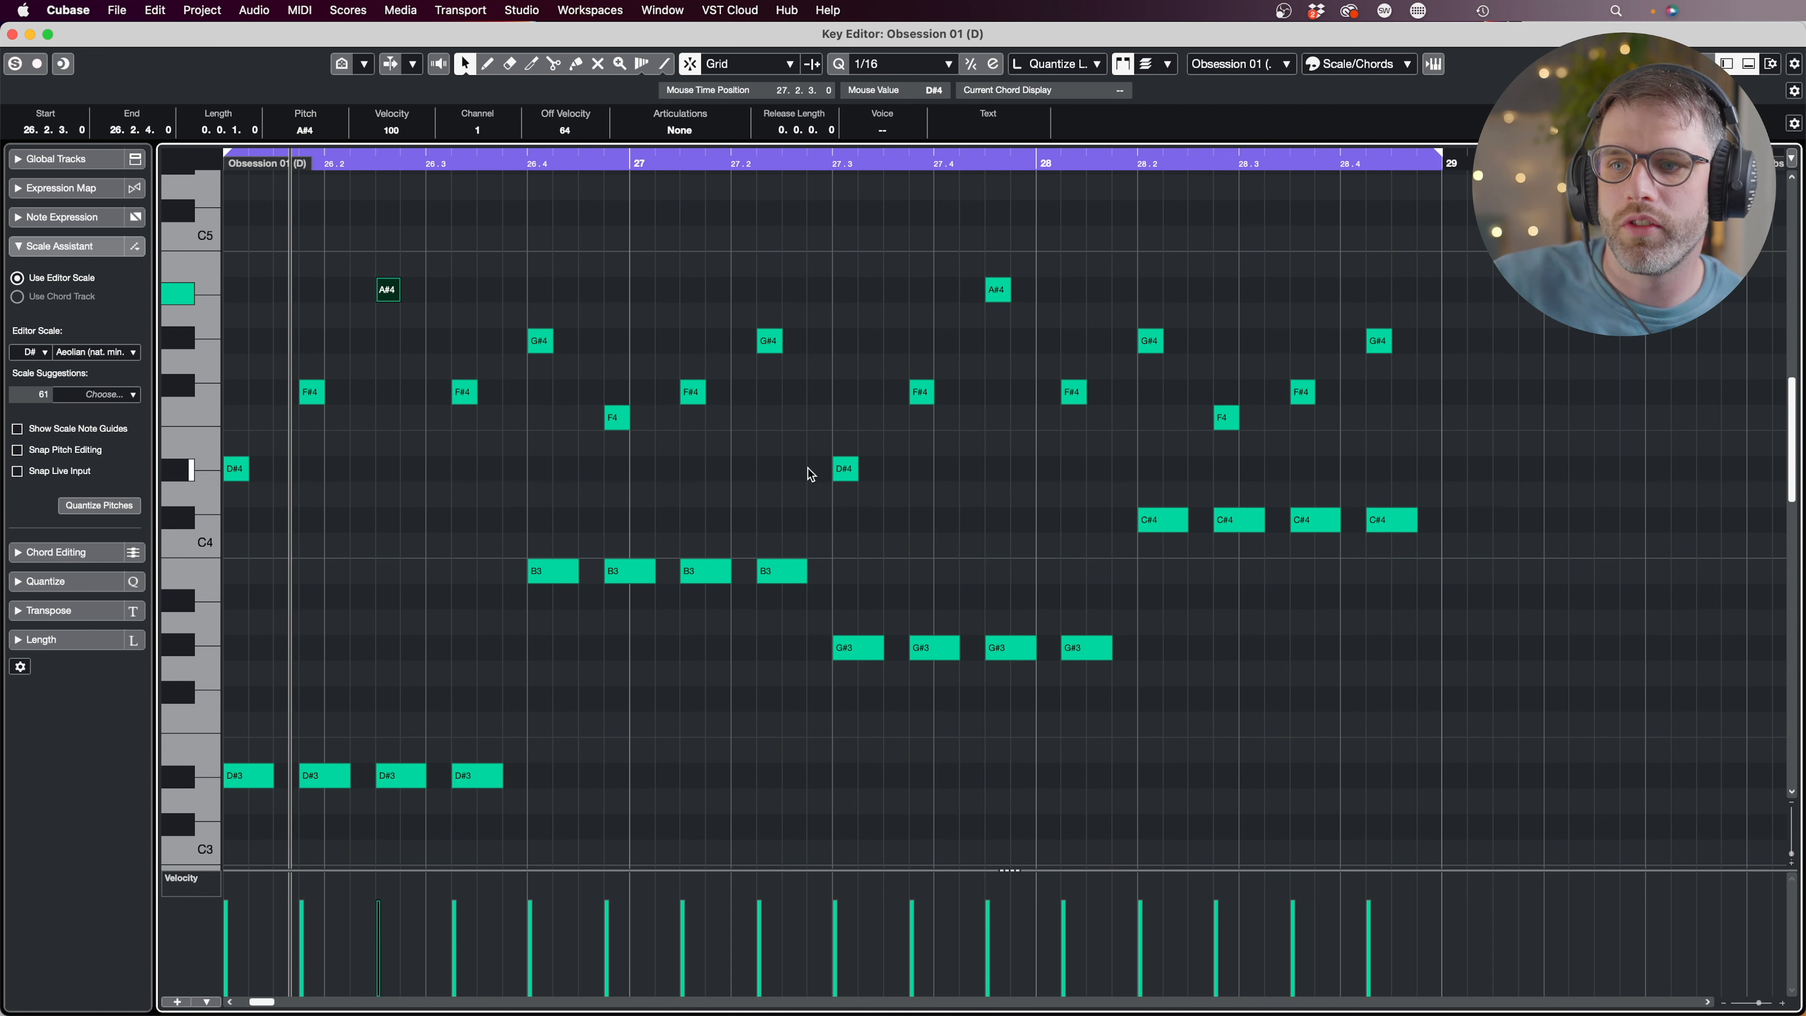
click(830, 234)
drag(829, 234, 1557, 752)
drag(1635, 496, 845, 691)
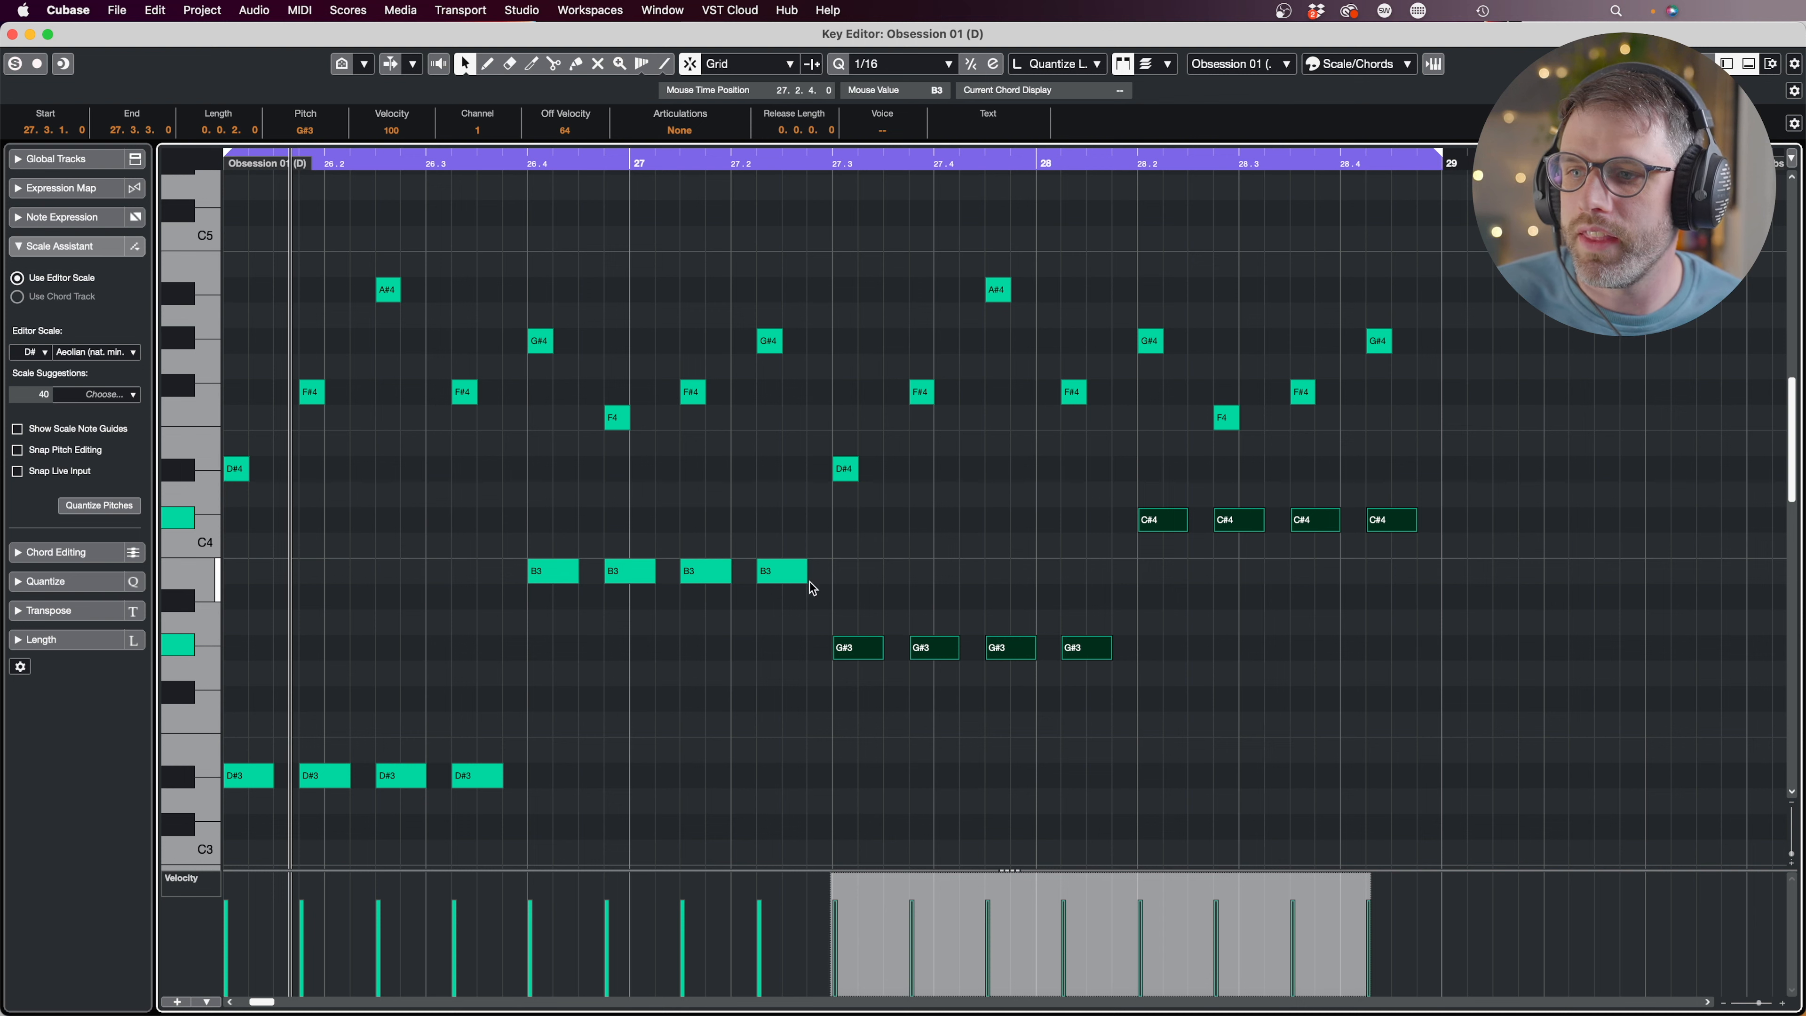
key(Return)
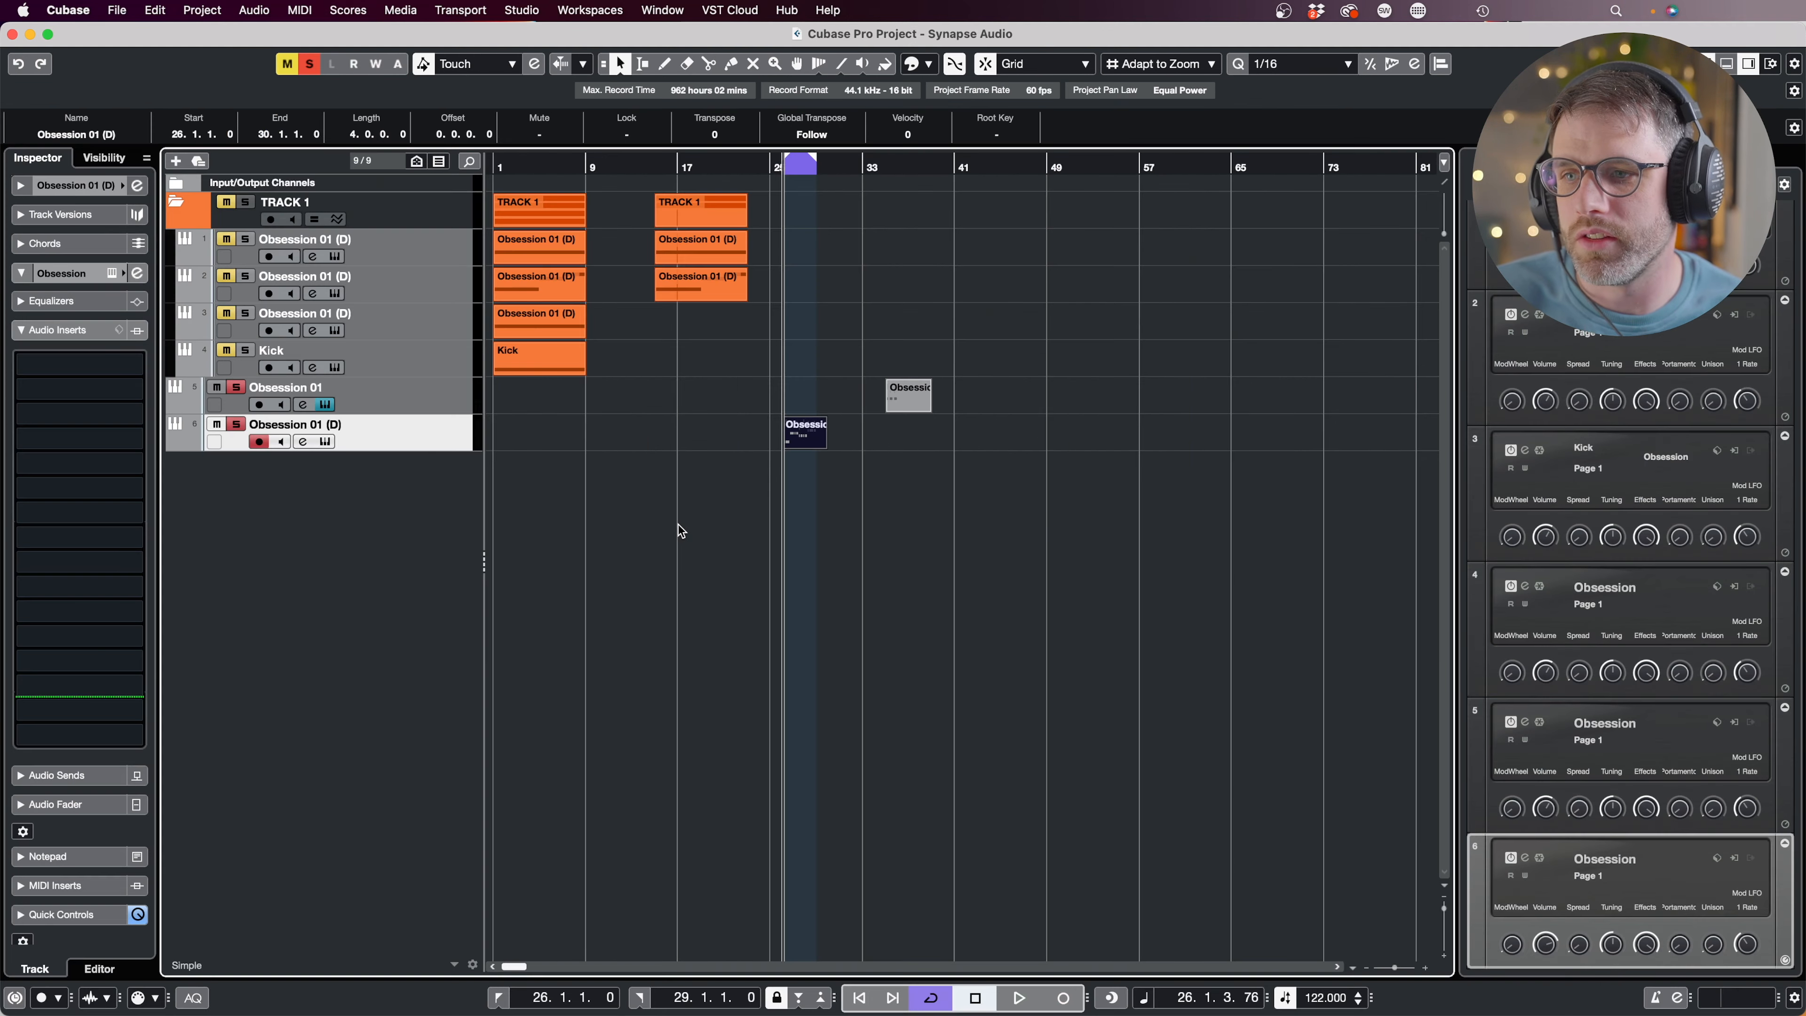
Reopen the synth and slow LFO 1's rate to between 2/1 and 1/2, and LFO 2's to between 8/1 and 2/1.
click(324, 442)
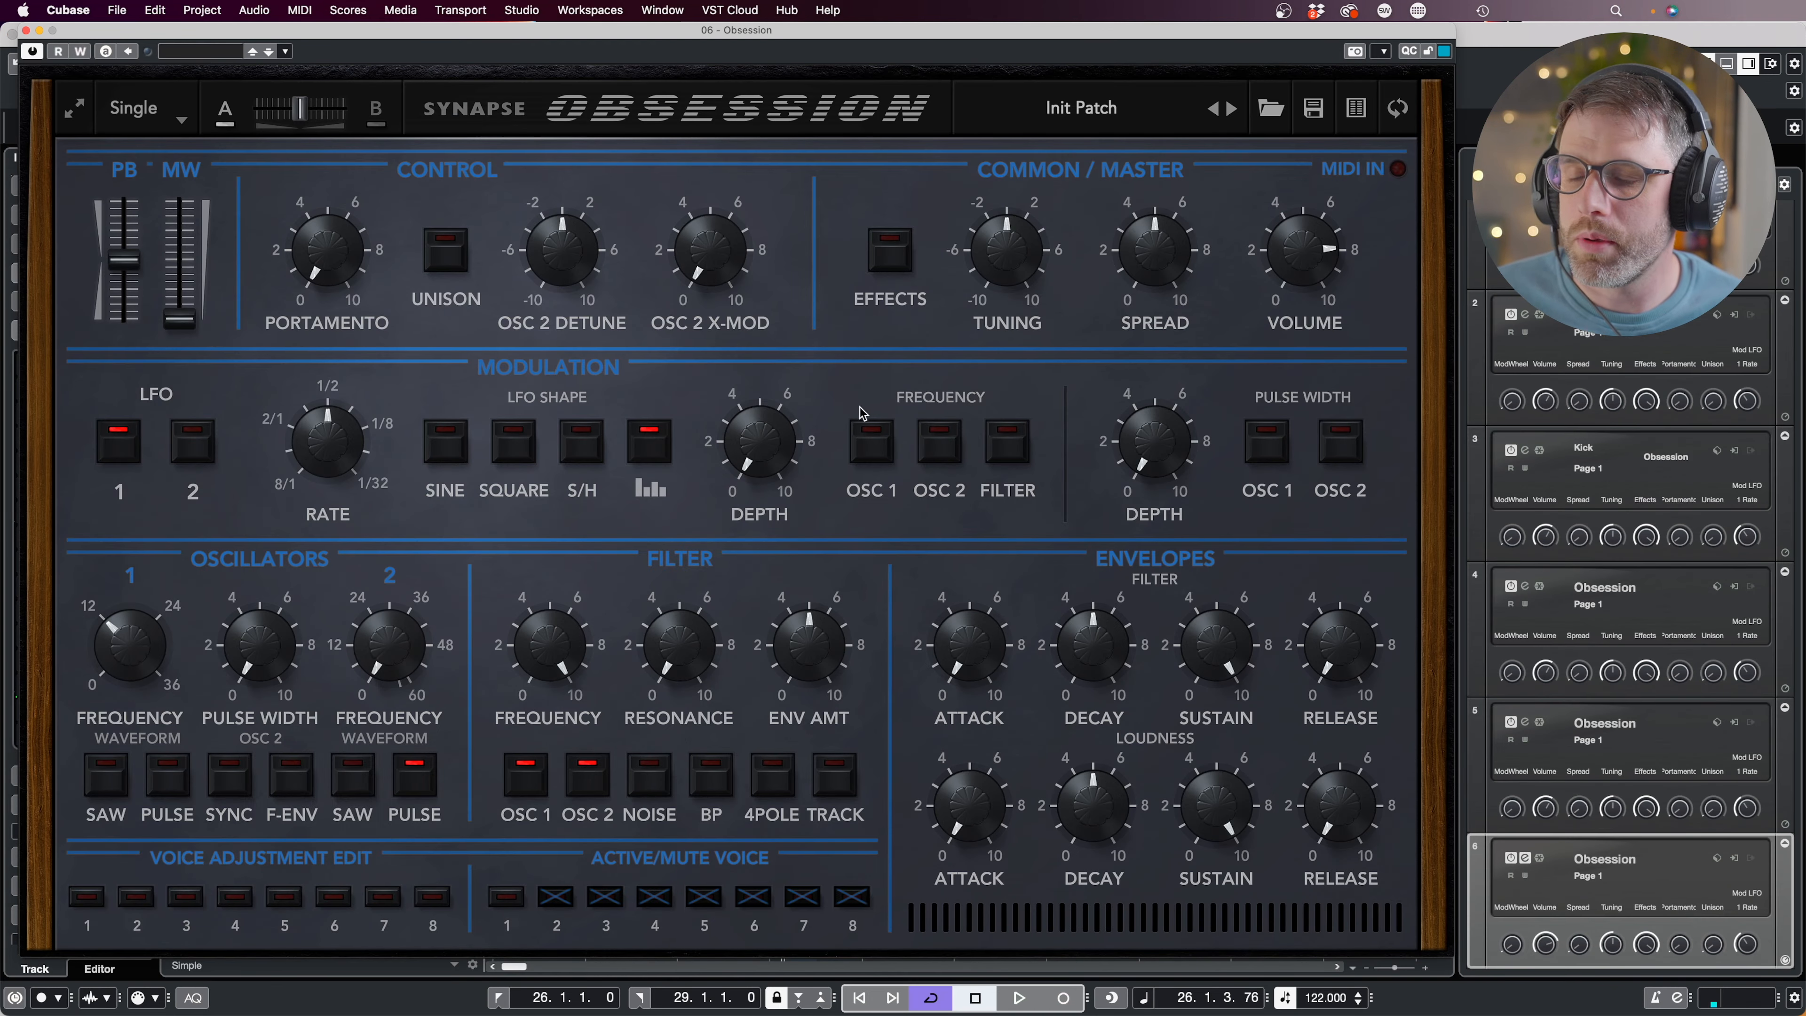
click(338, 433)
drag(334, 433, 336, 456)
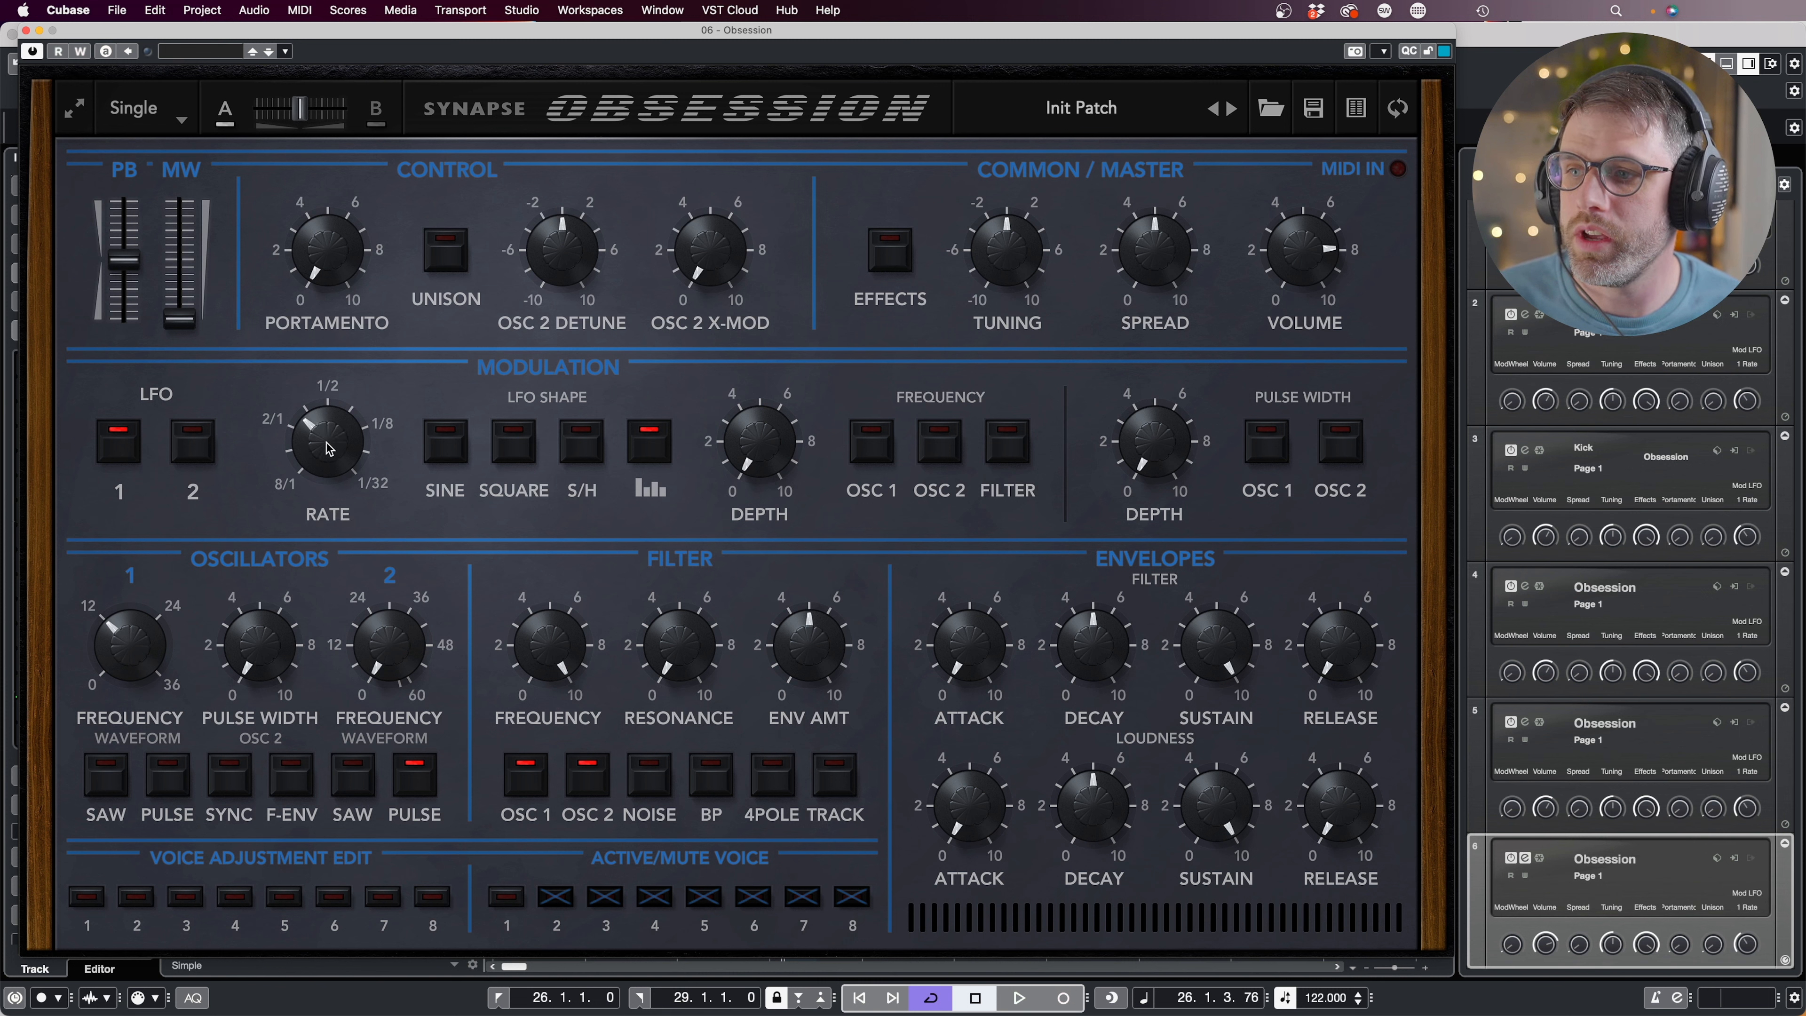
click(202, 447)
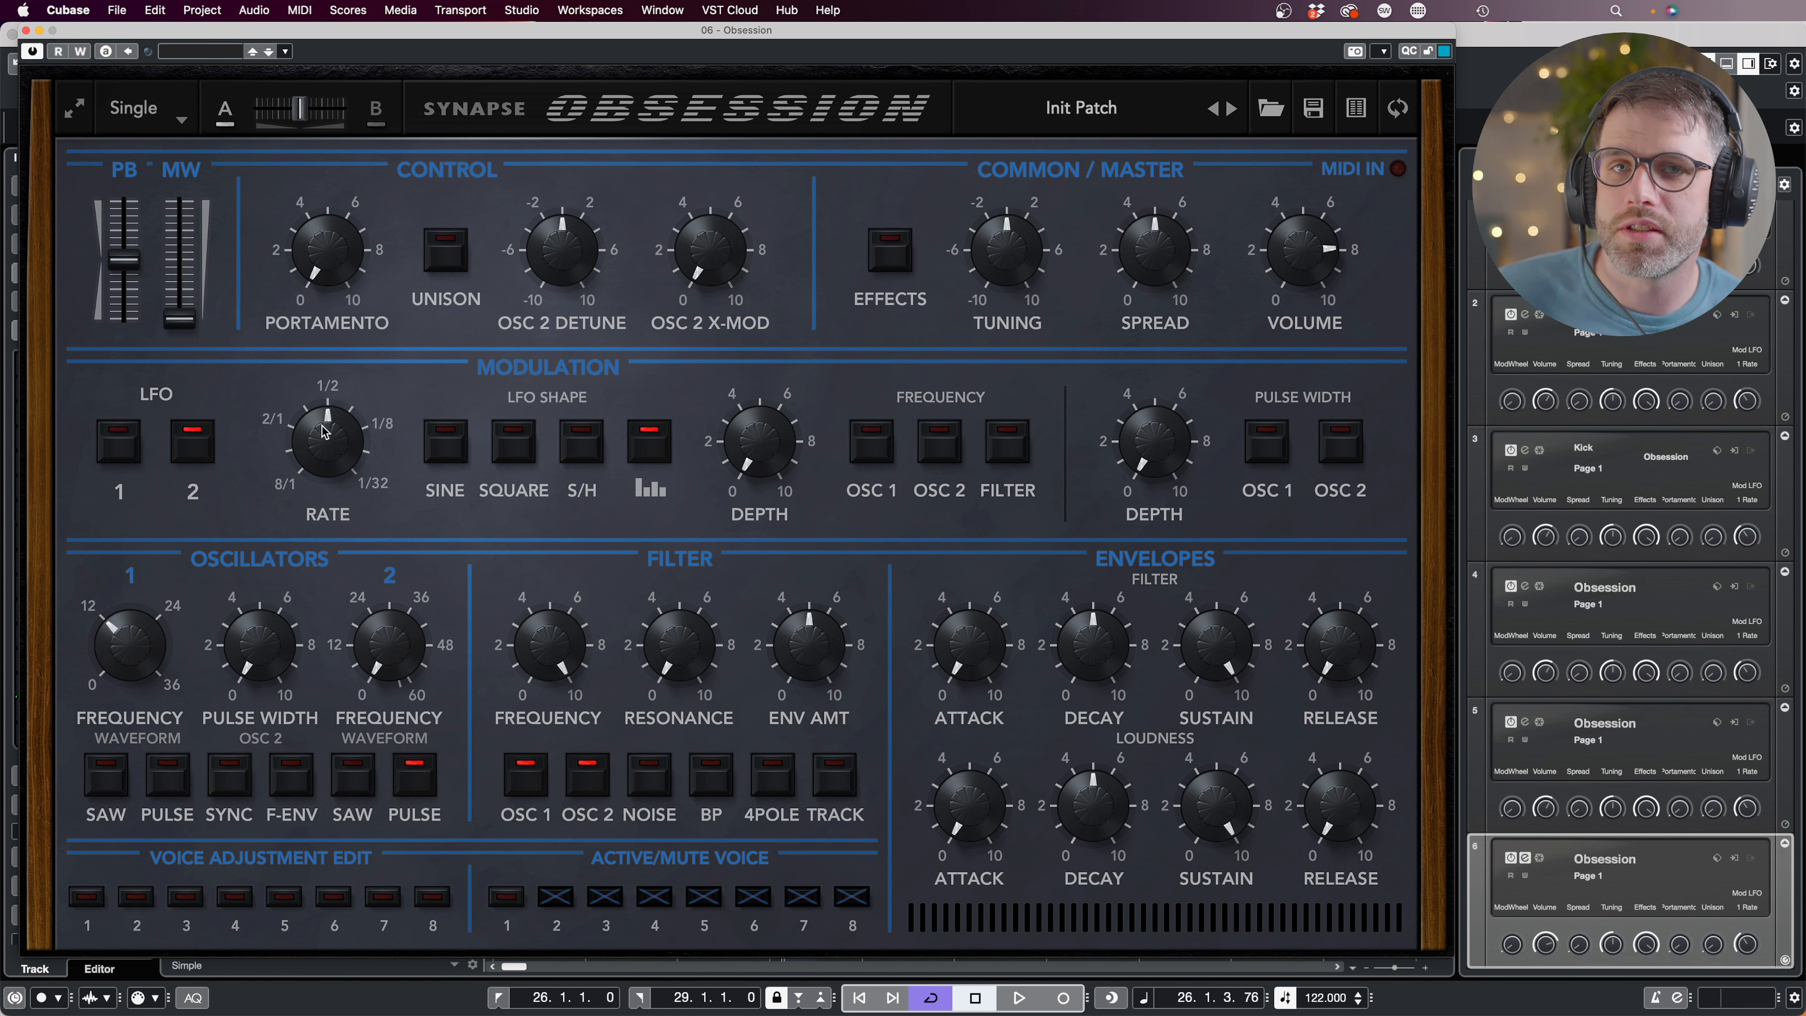
drag(325, 431, 324, 475)
Turn off Osc 2 in the filter section and display LFO 1's steps on the rear panel.
click(589, 782)
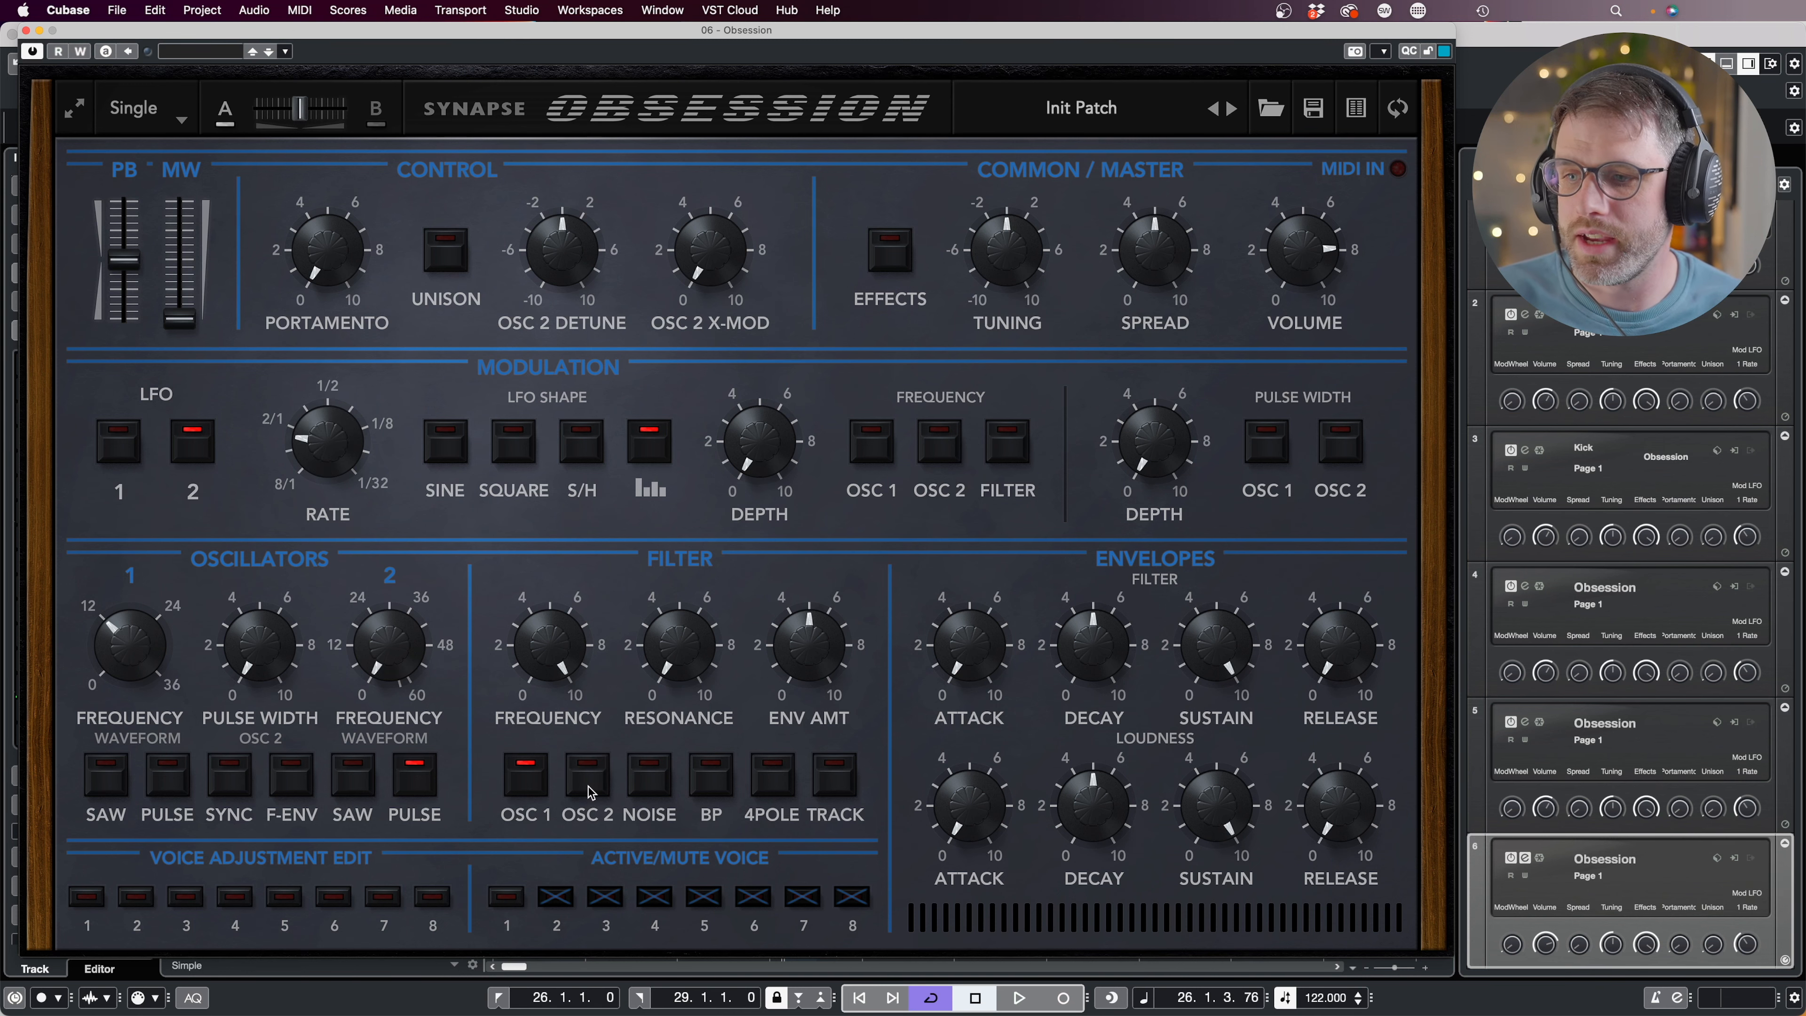
click(635, 99)
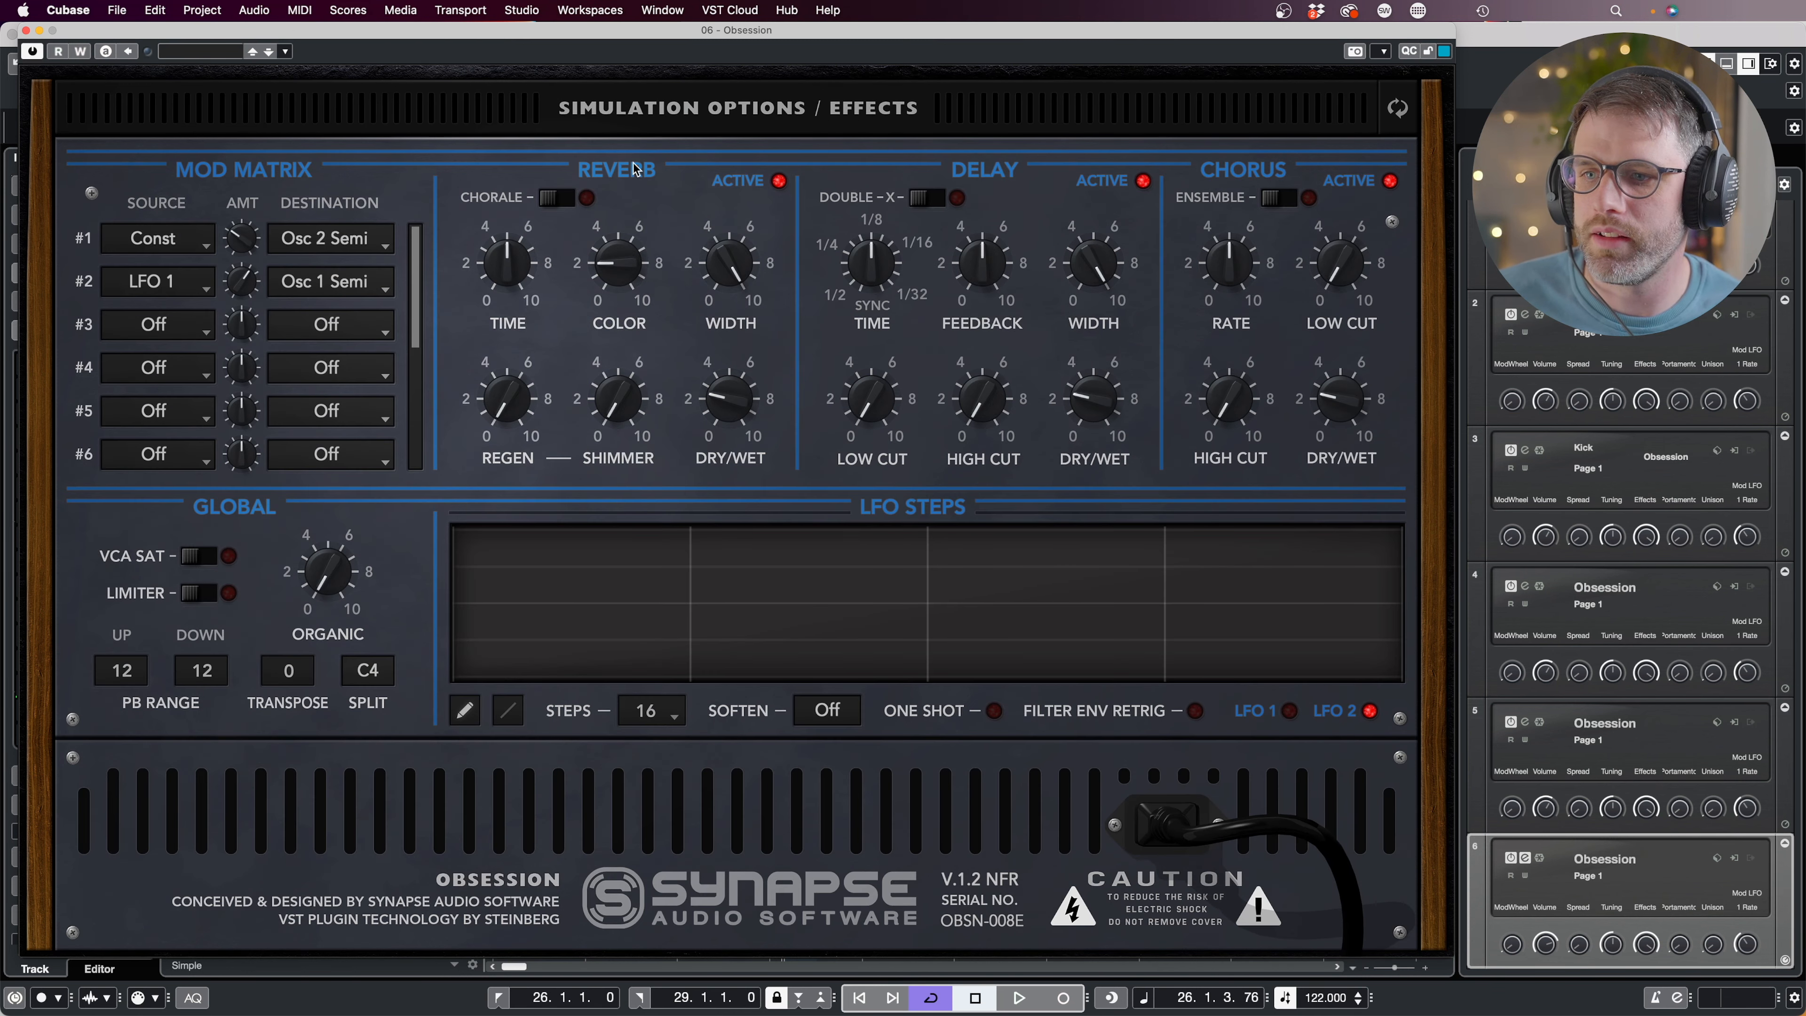
click(1290, 711)
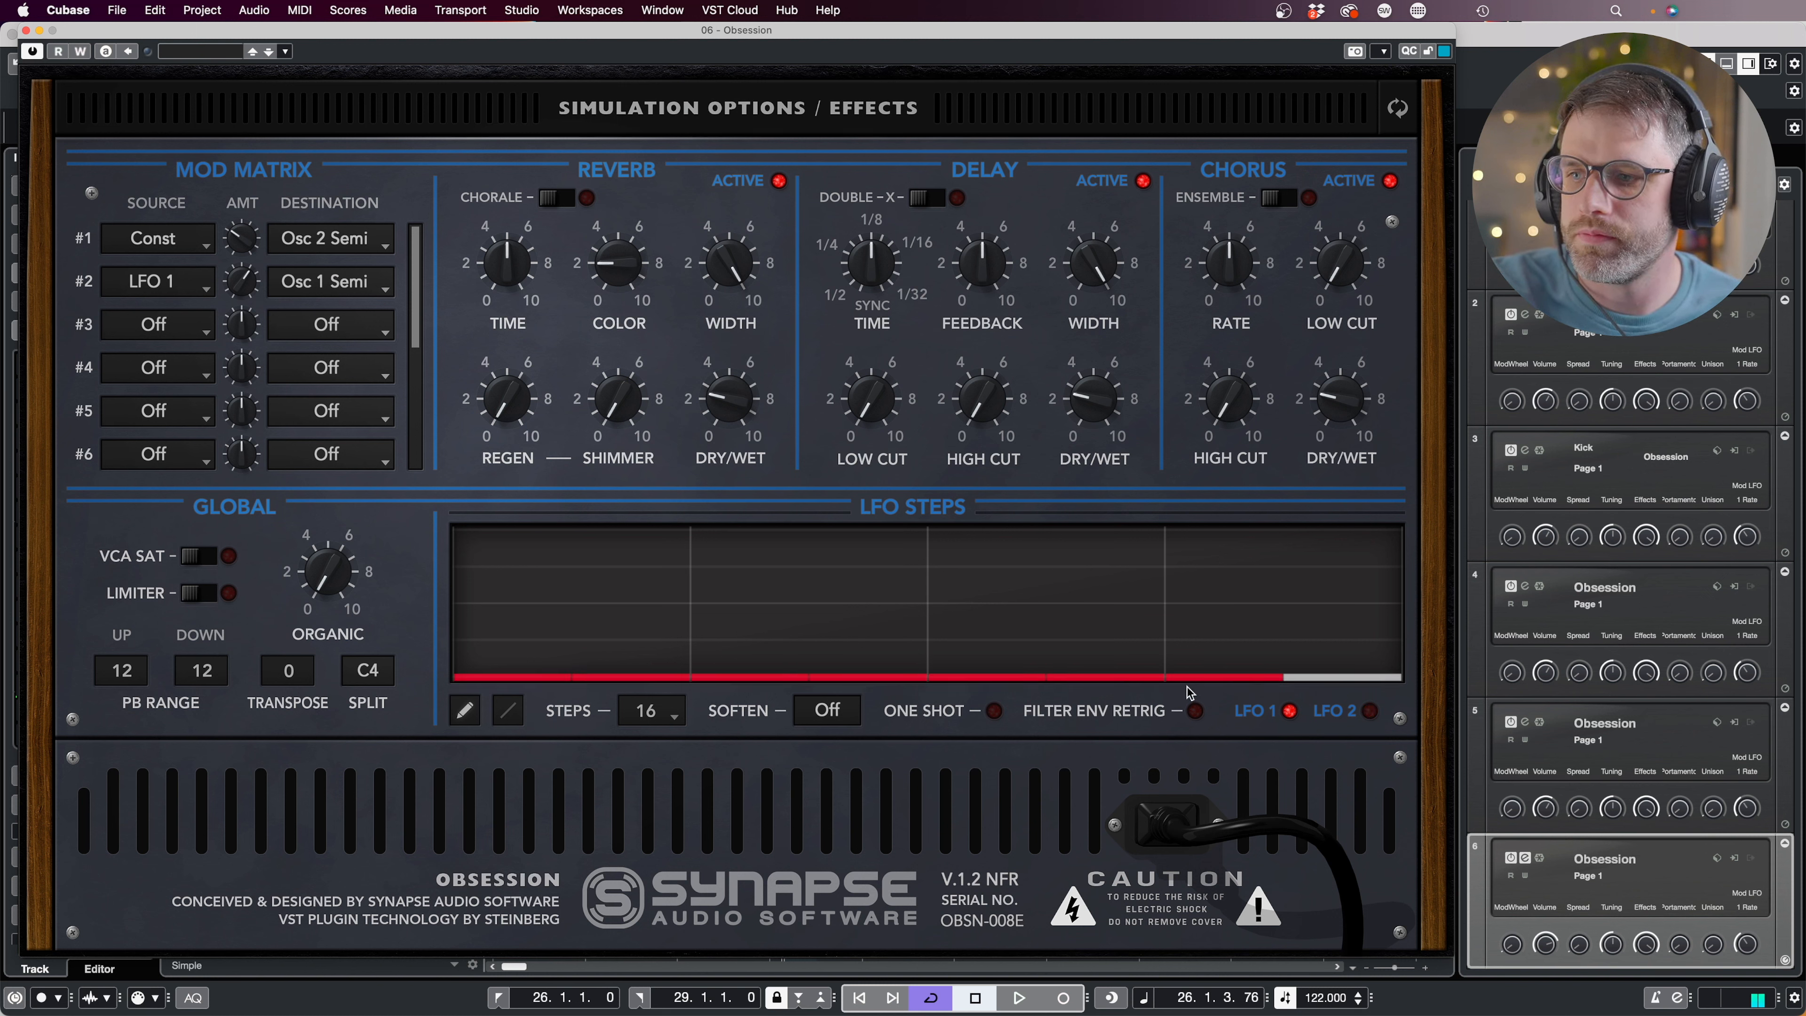
Raise LFO 1's second through eighth steps to varied low heights, with the third step highest and the first left near zero.
click(642, 658)
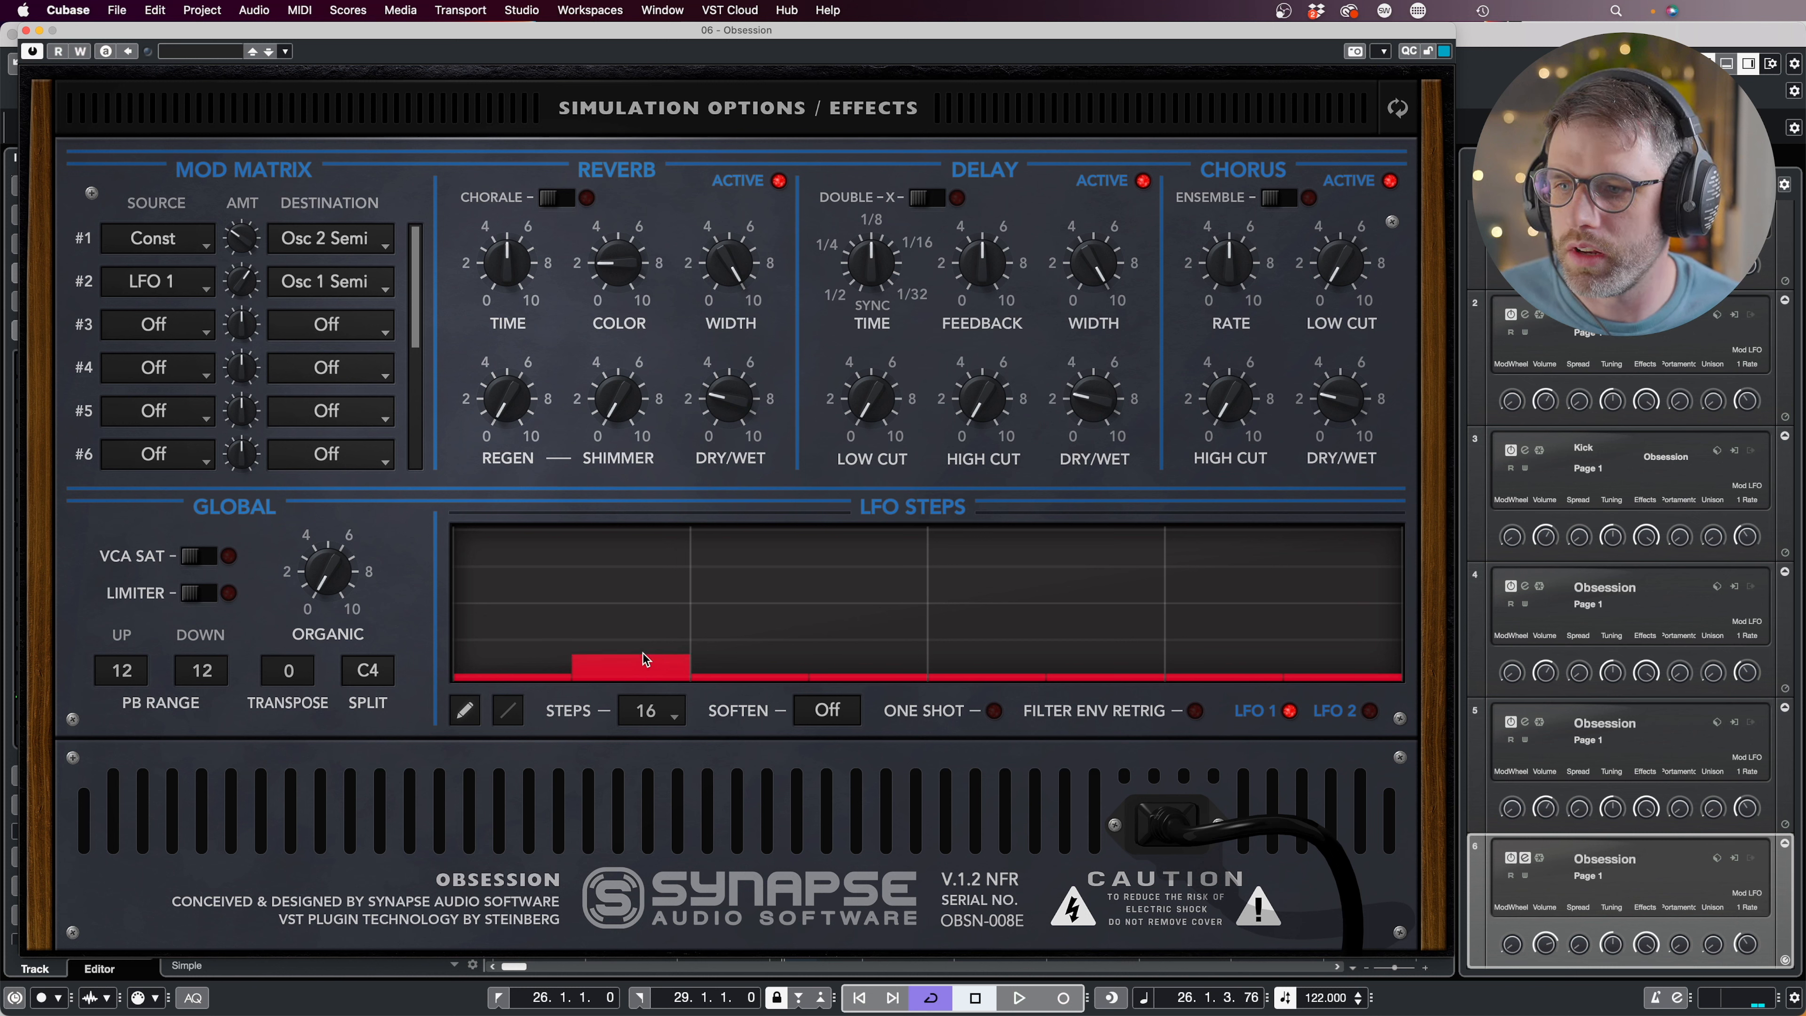
click(700, 659)
click(701, 648)
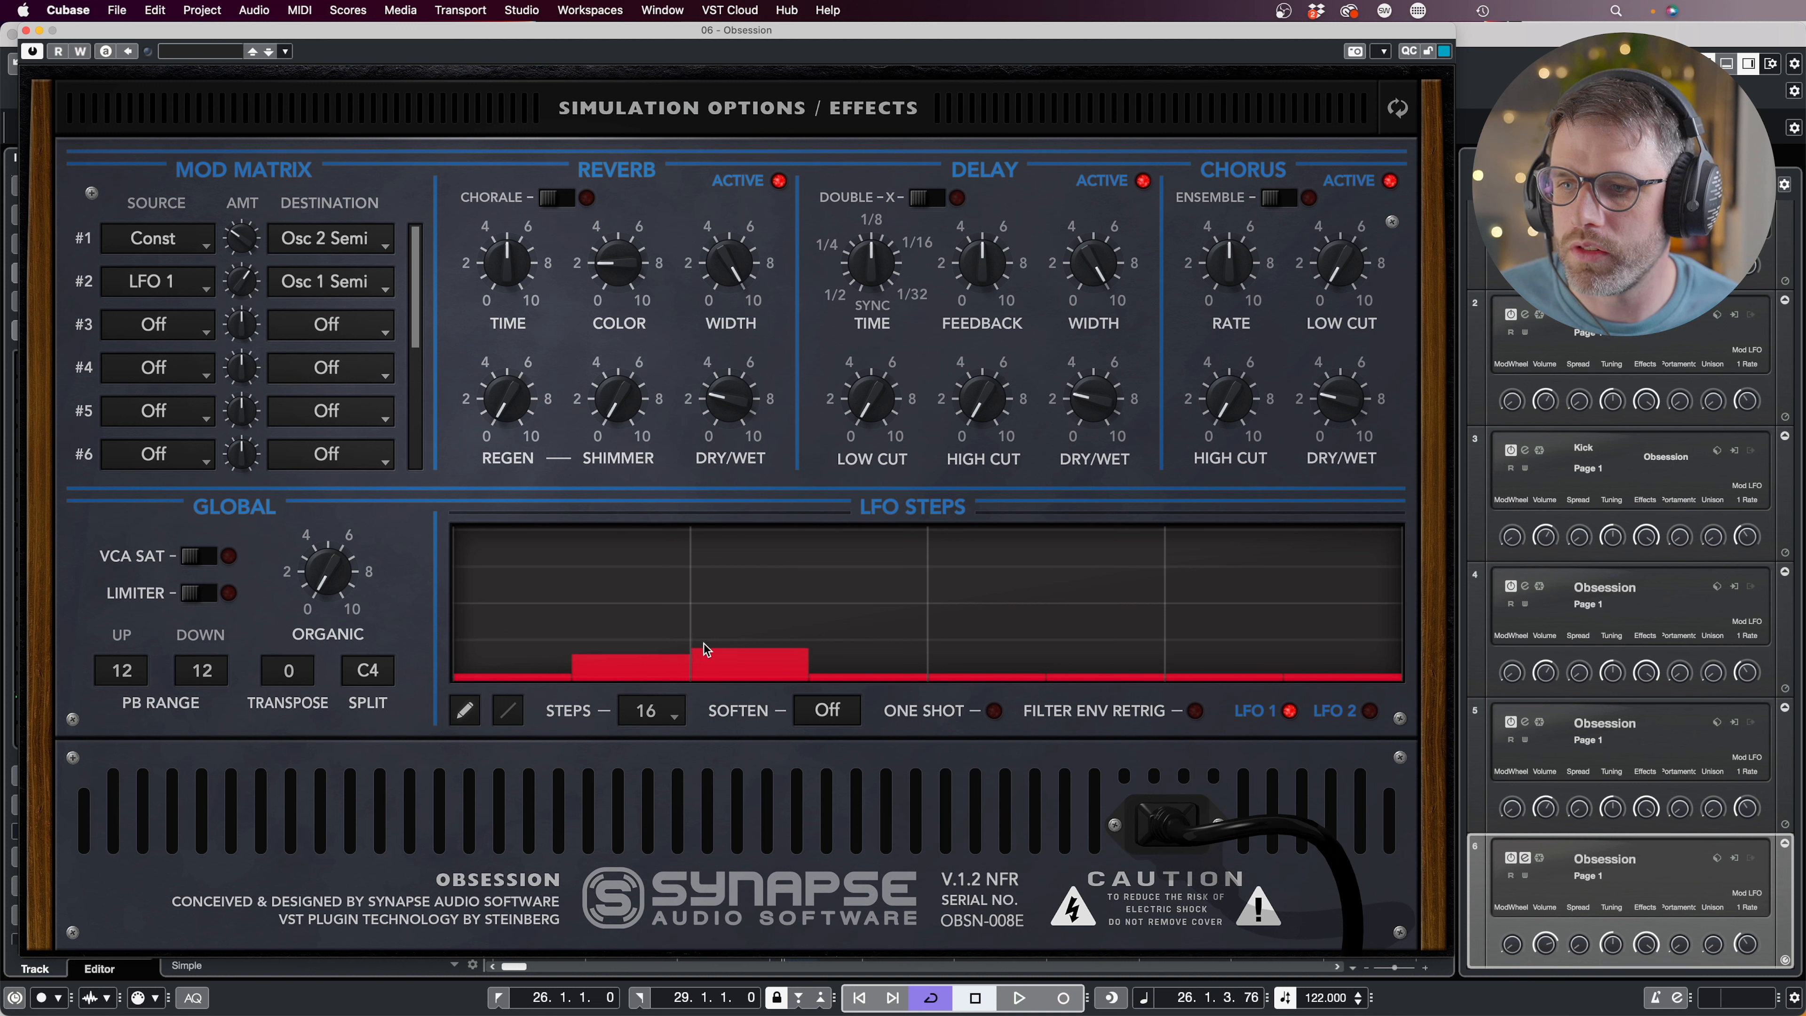
drag(704, 644, 708, 630)
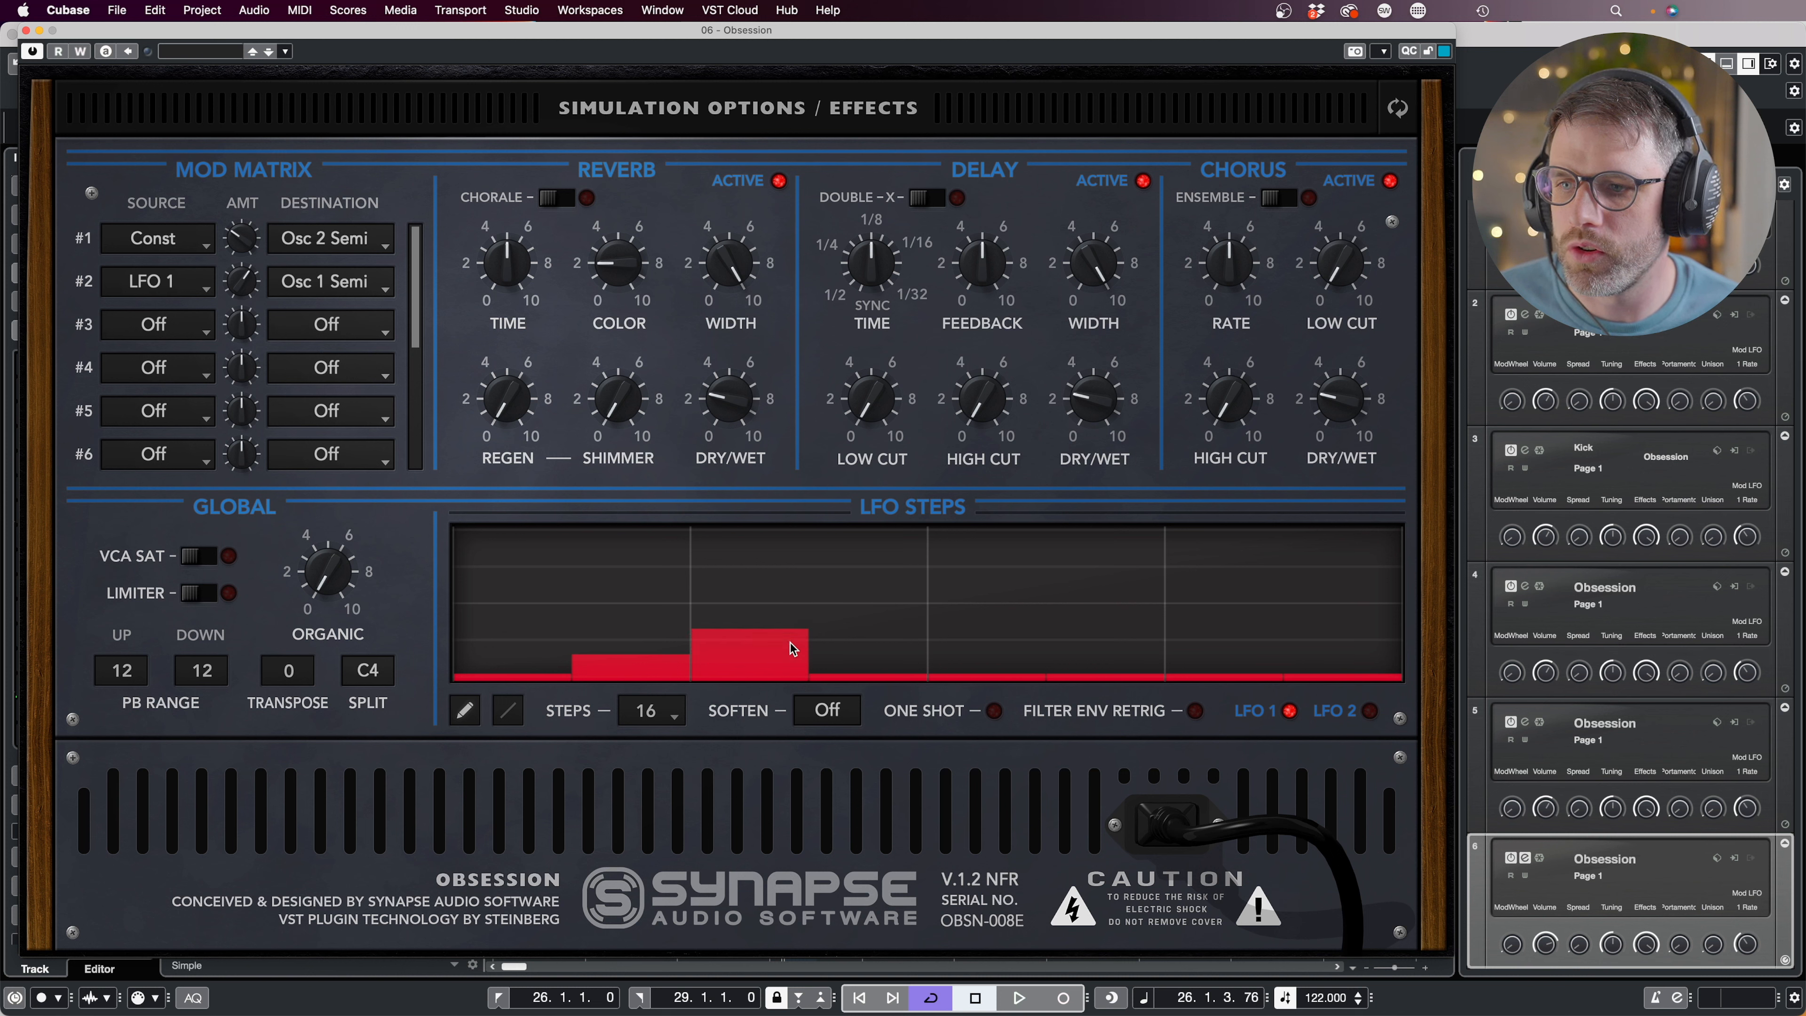
click(846, 653)
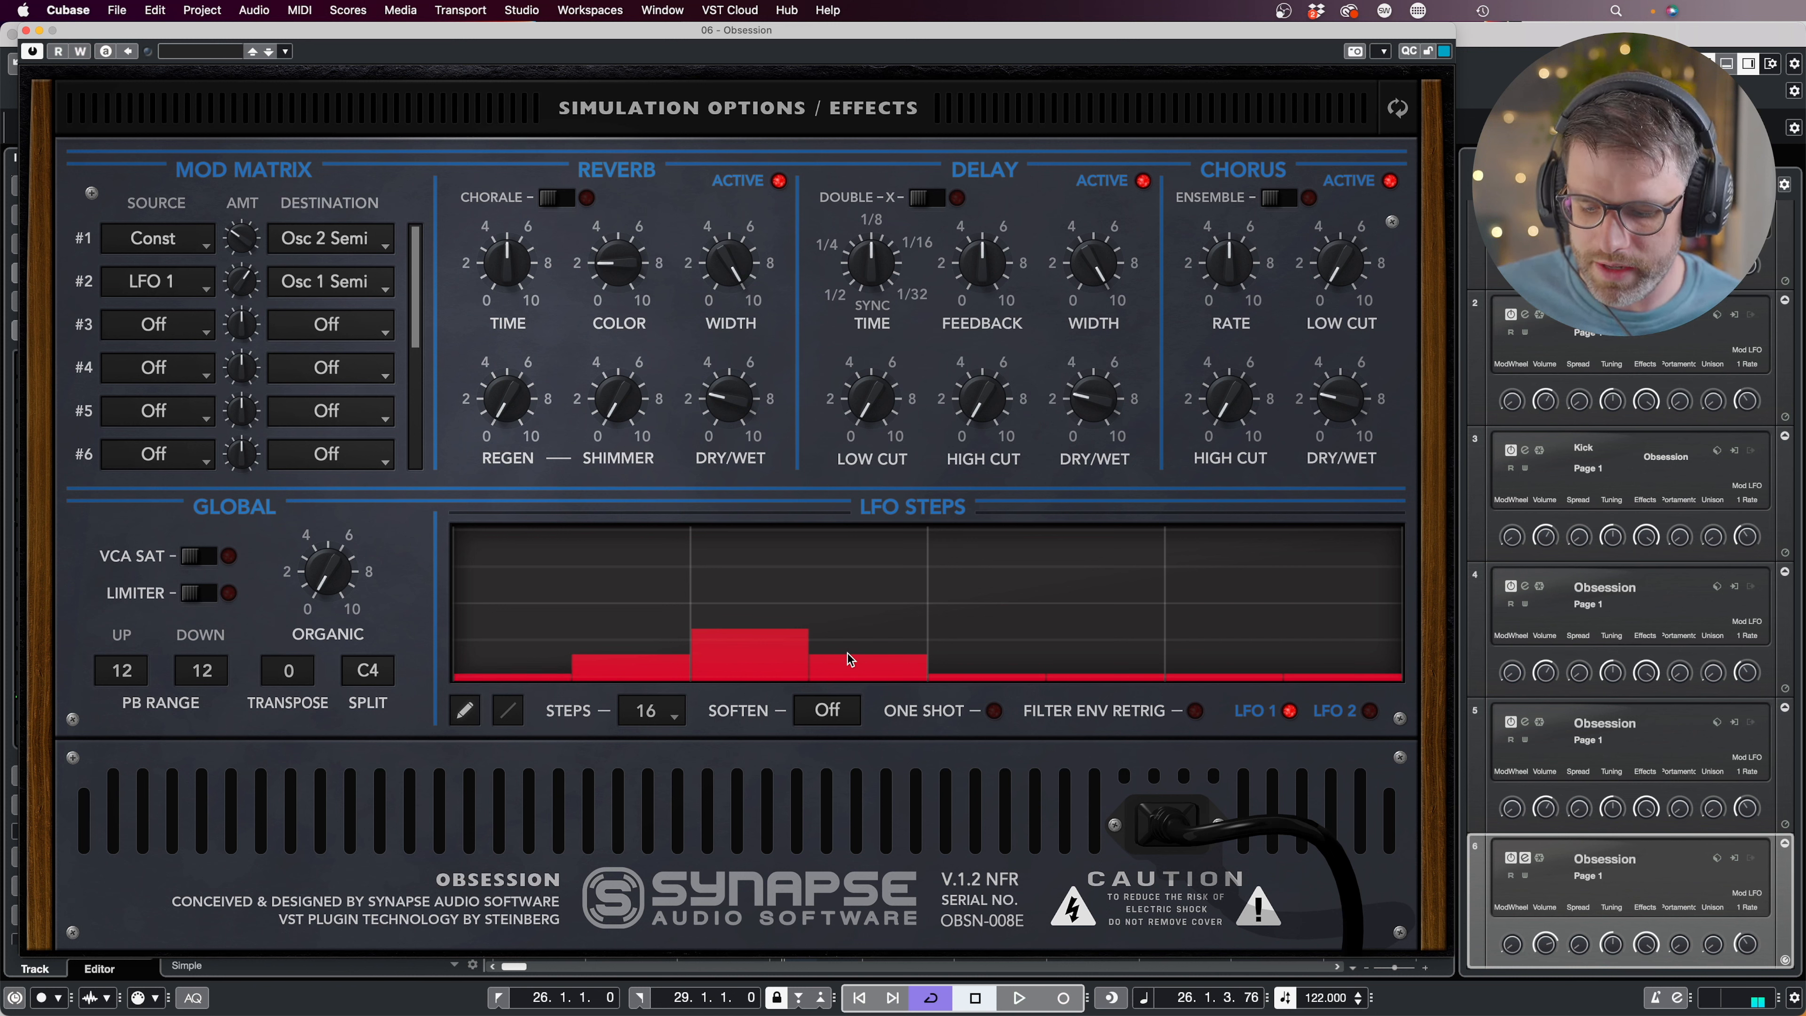
mouse_move(993, 654)
mouse_down()
mouse_move(969, 651)
mouse_move(1074, 639)
mouse_move(1073, 659)
mouse_up()
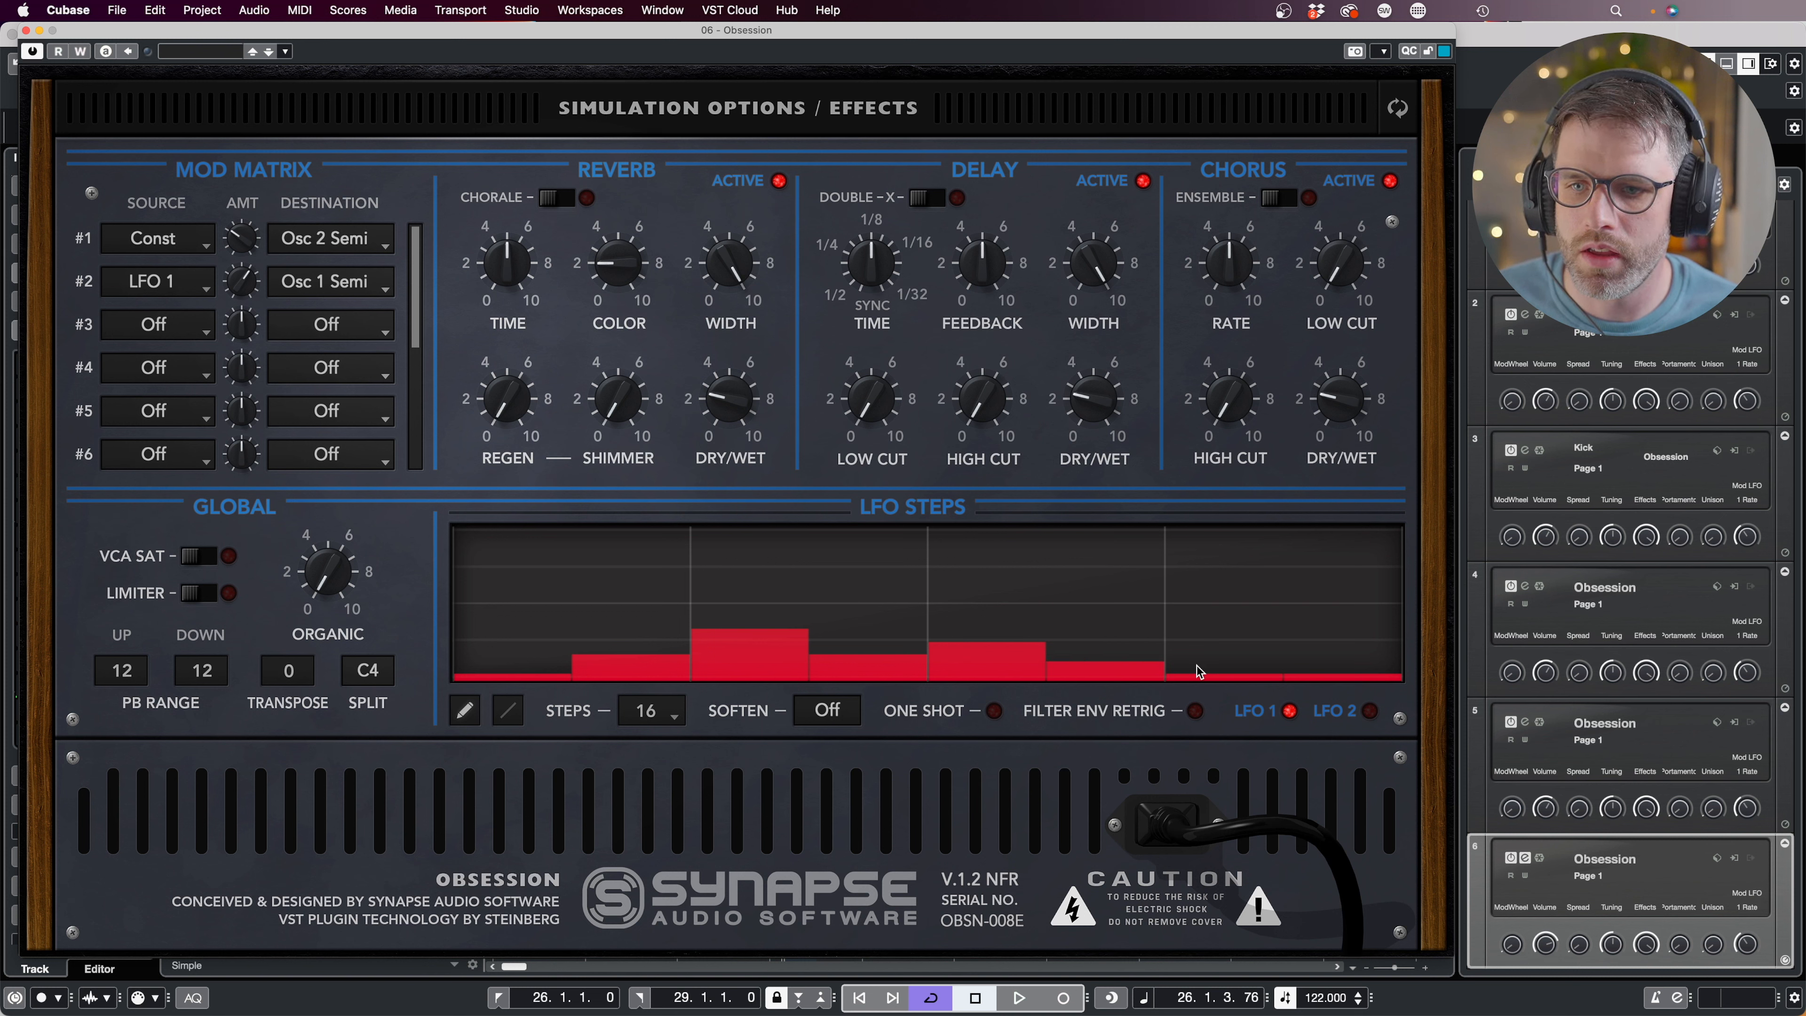
drag(1197, 666, 1298, 641)
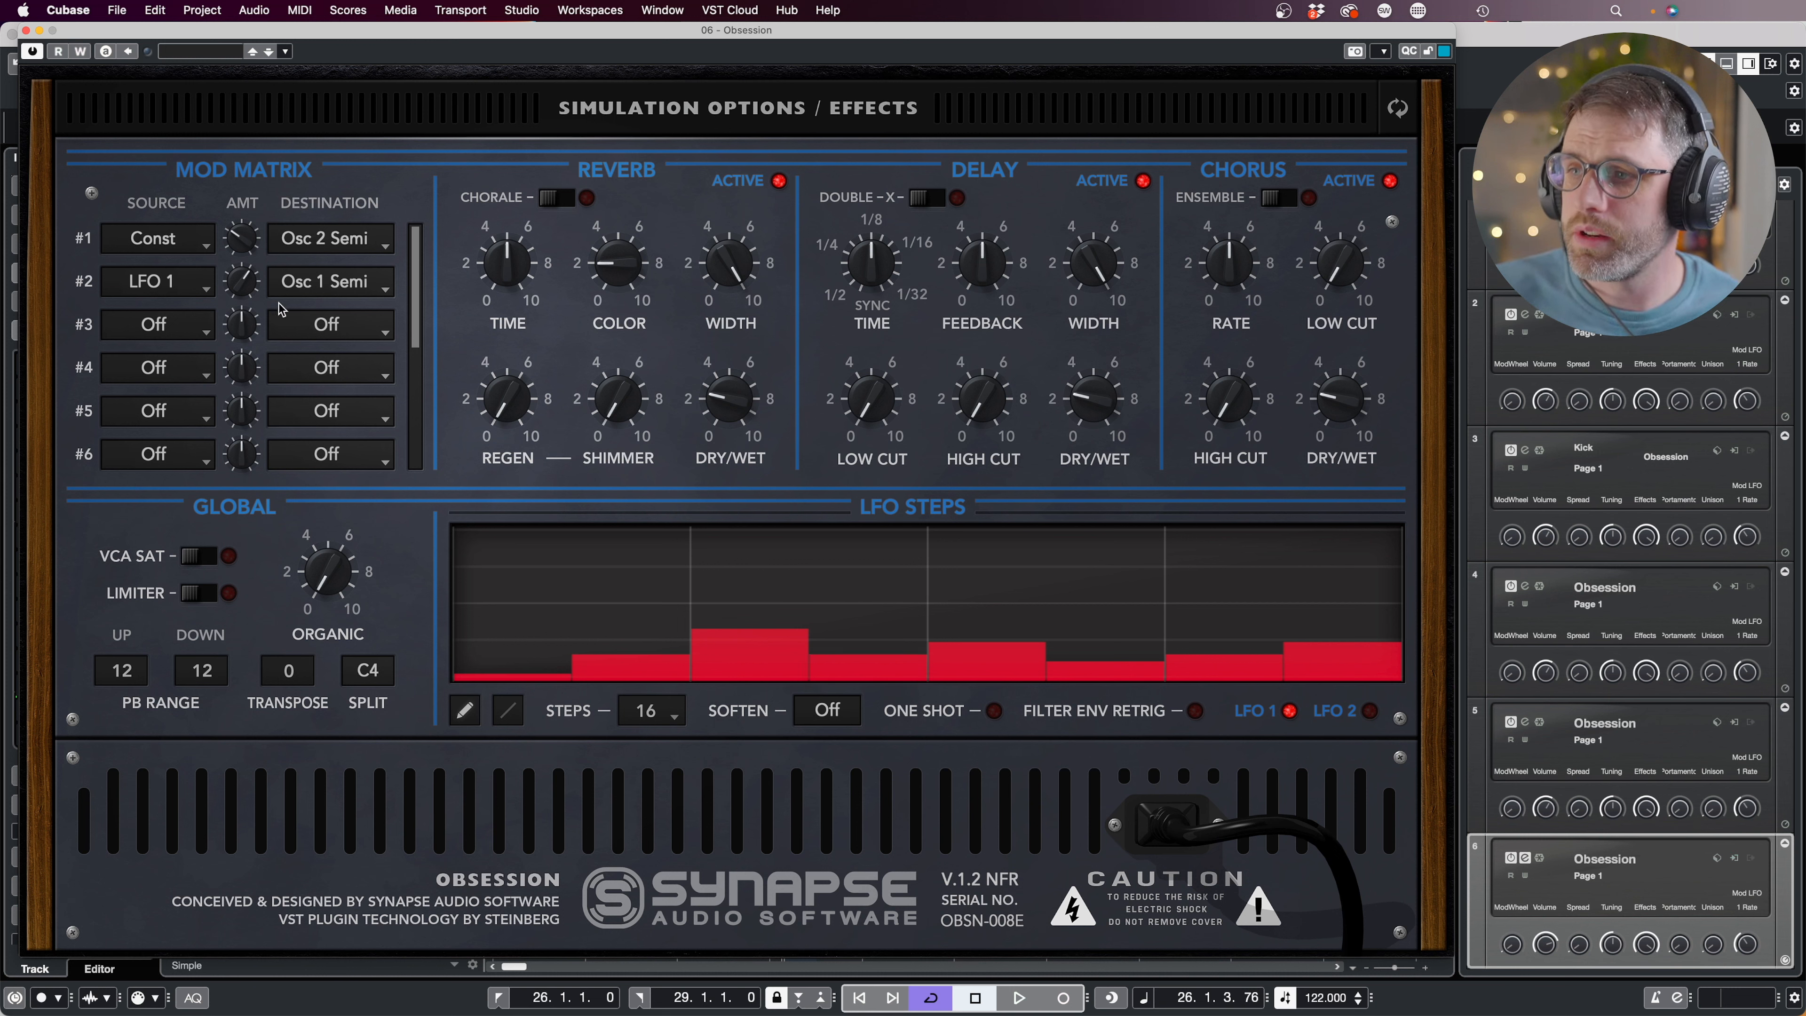
Route Const to Osc 1 Vol in mod matrix slot 3 with a positive amount.
click(197, 331)
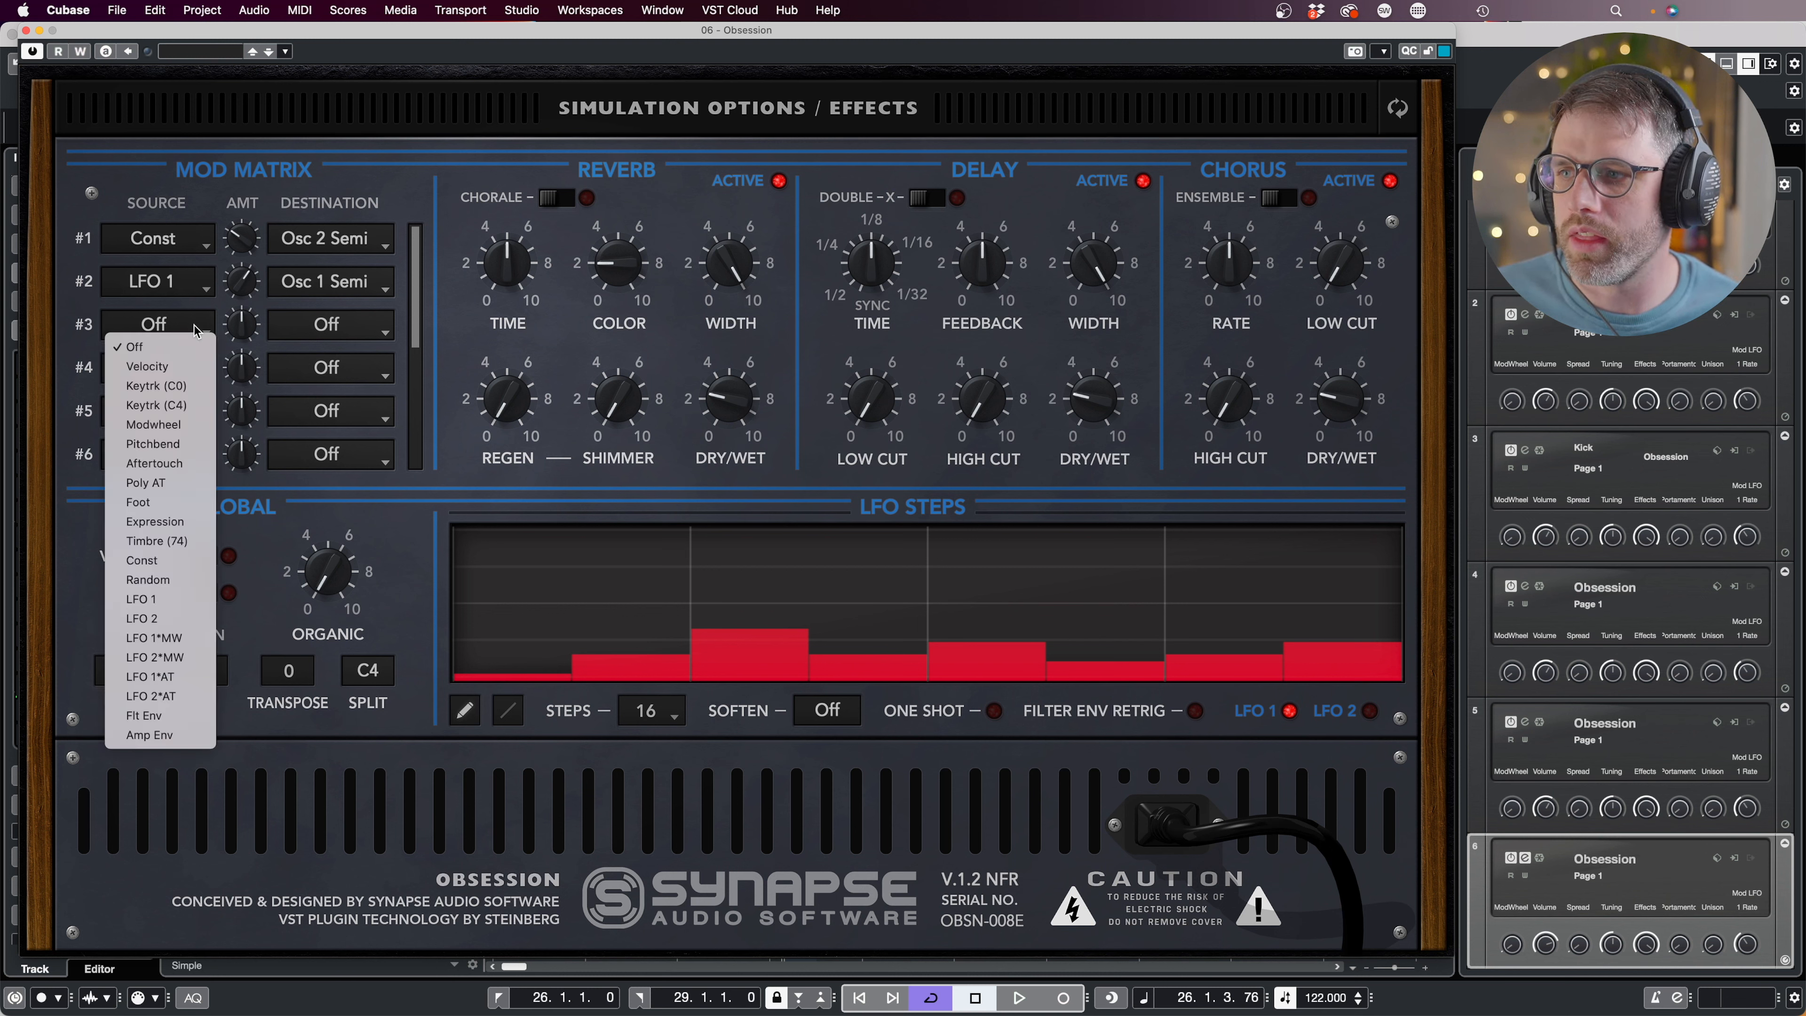
click(163, 562)
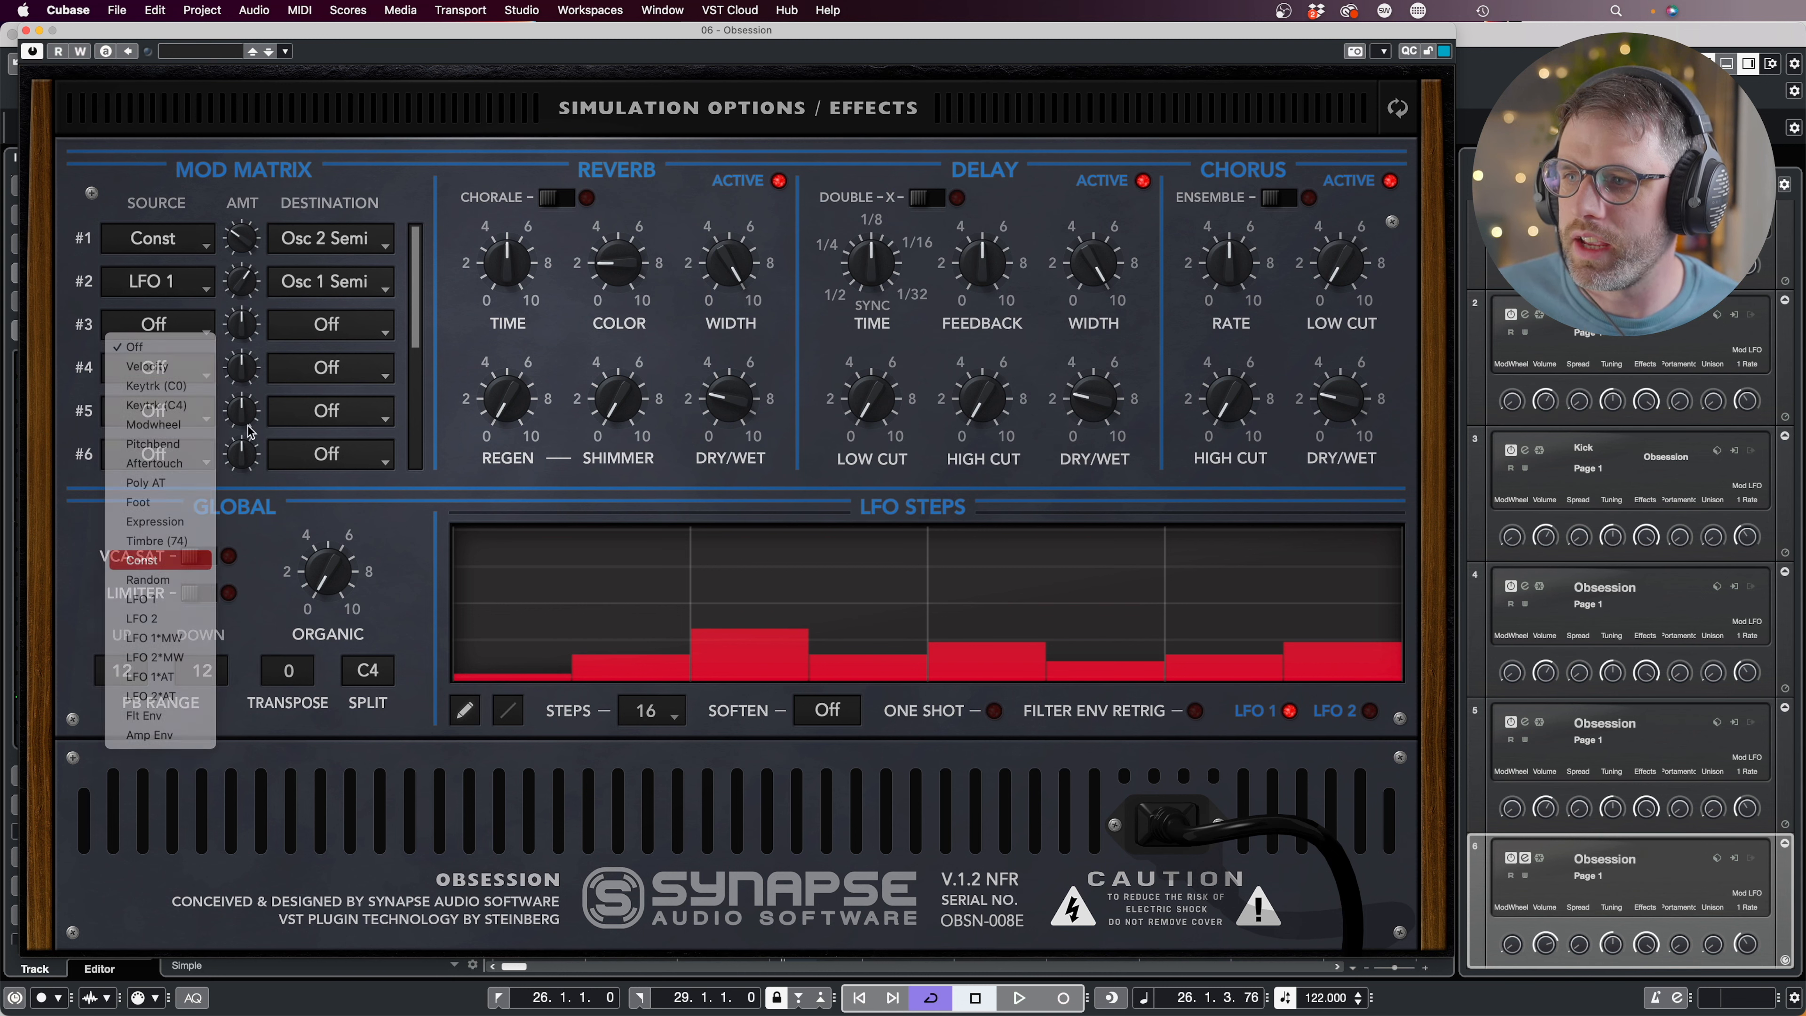
click(320, 327)
click(328, 581)
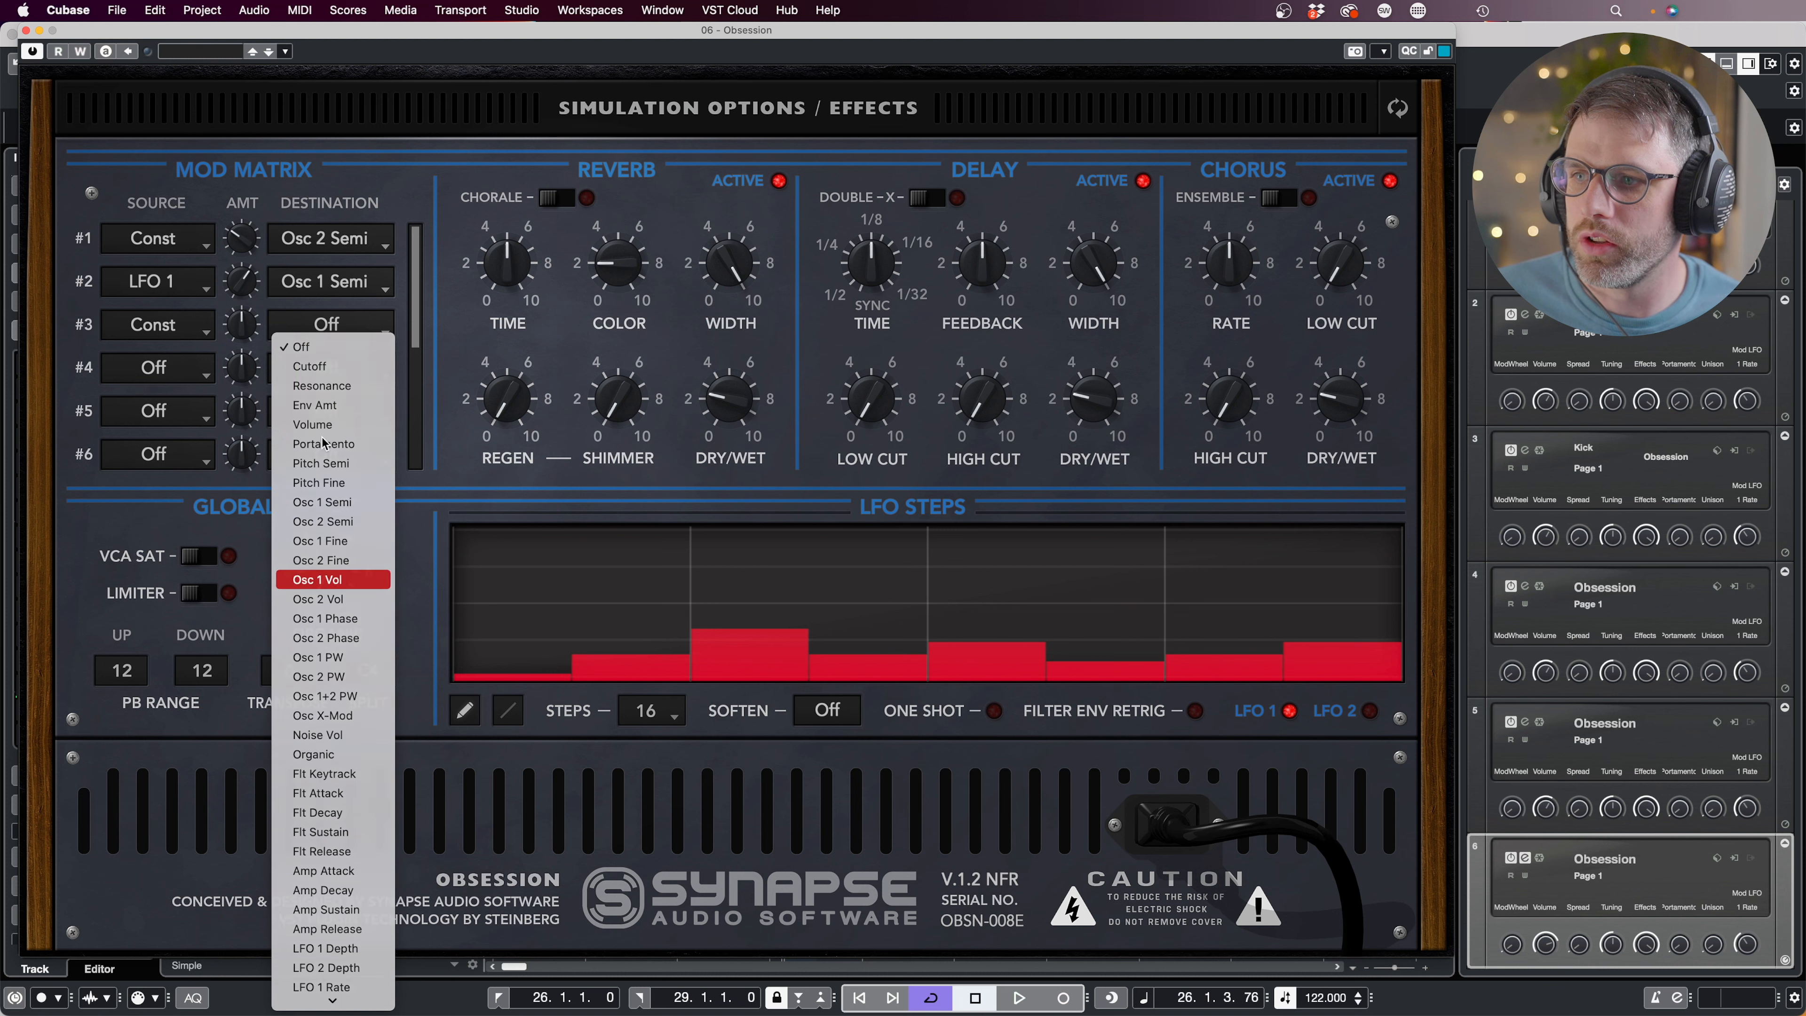
drag(245, 329, 257, 284)
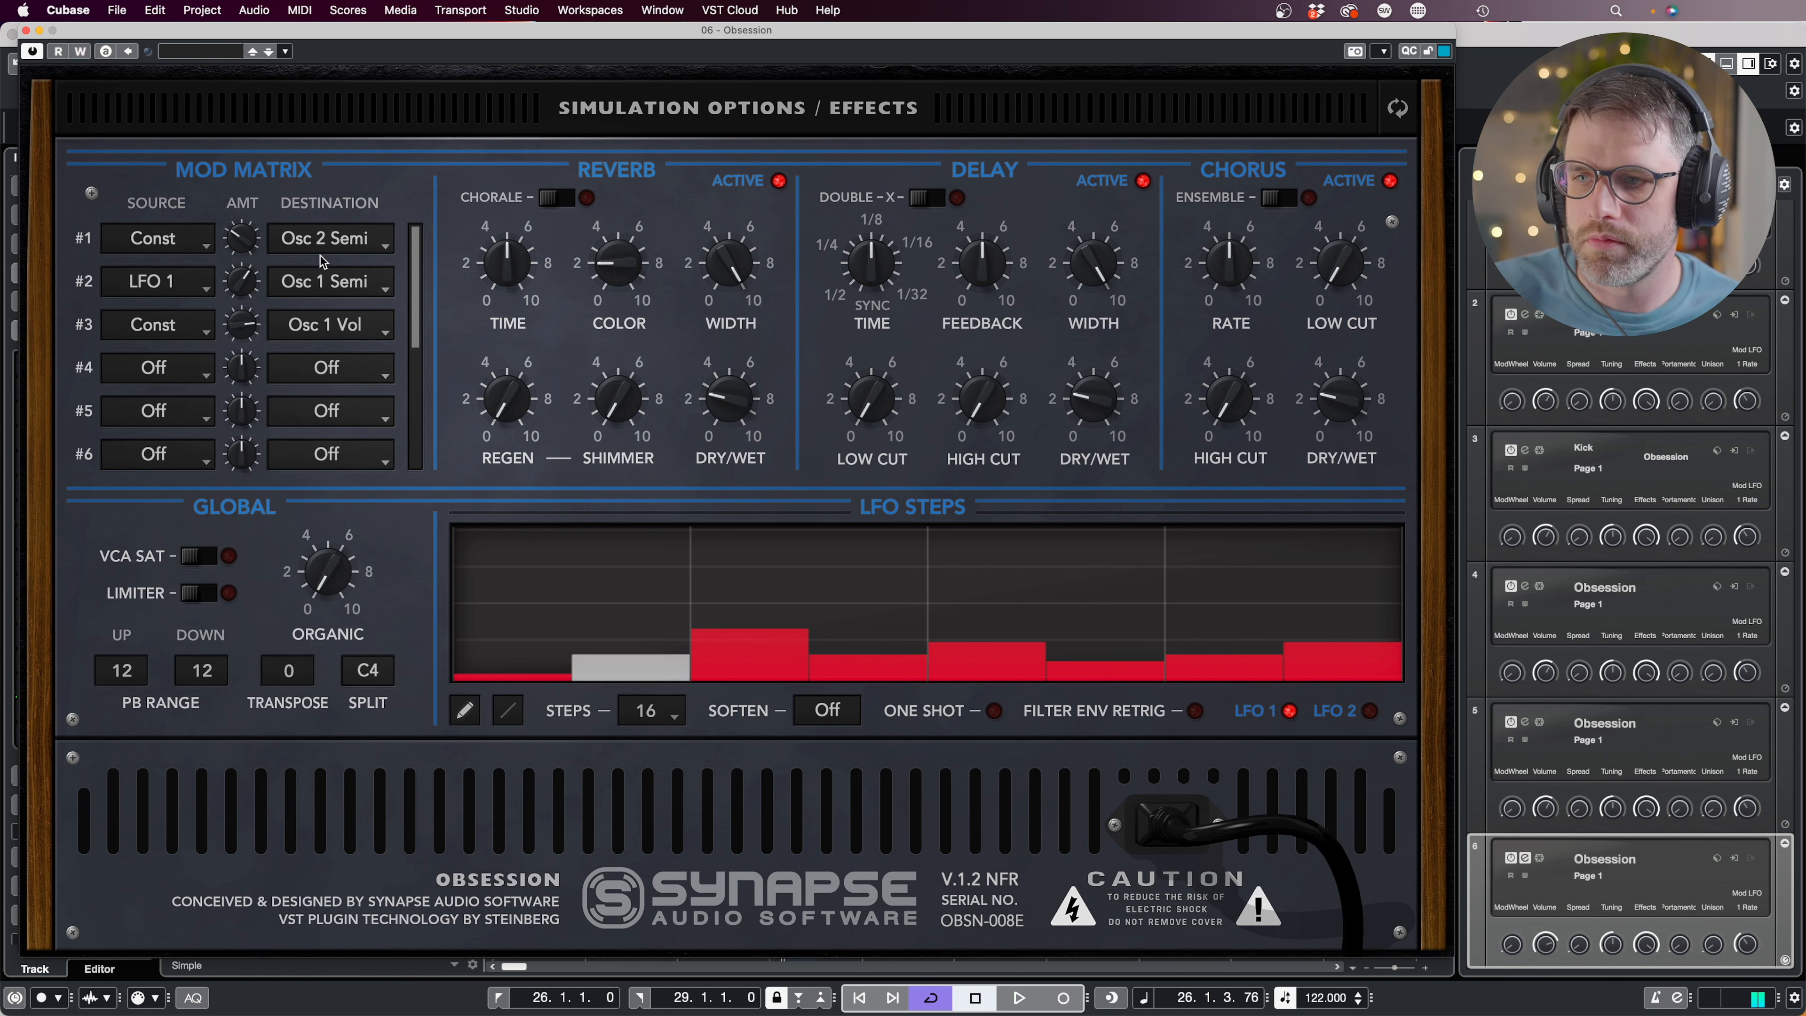
Display LFO 2's steps and route LFO 2 to Osc 2 Semi in mod matrix slot 4 with a positive amount.
click(786, 115)
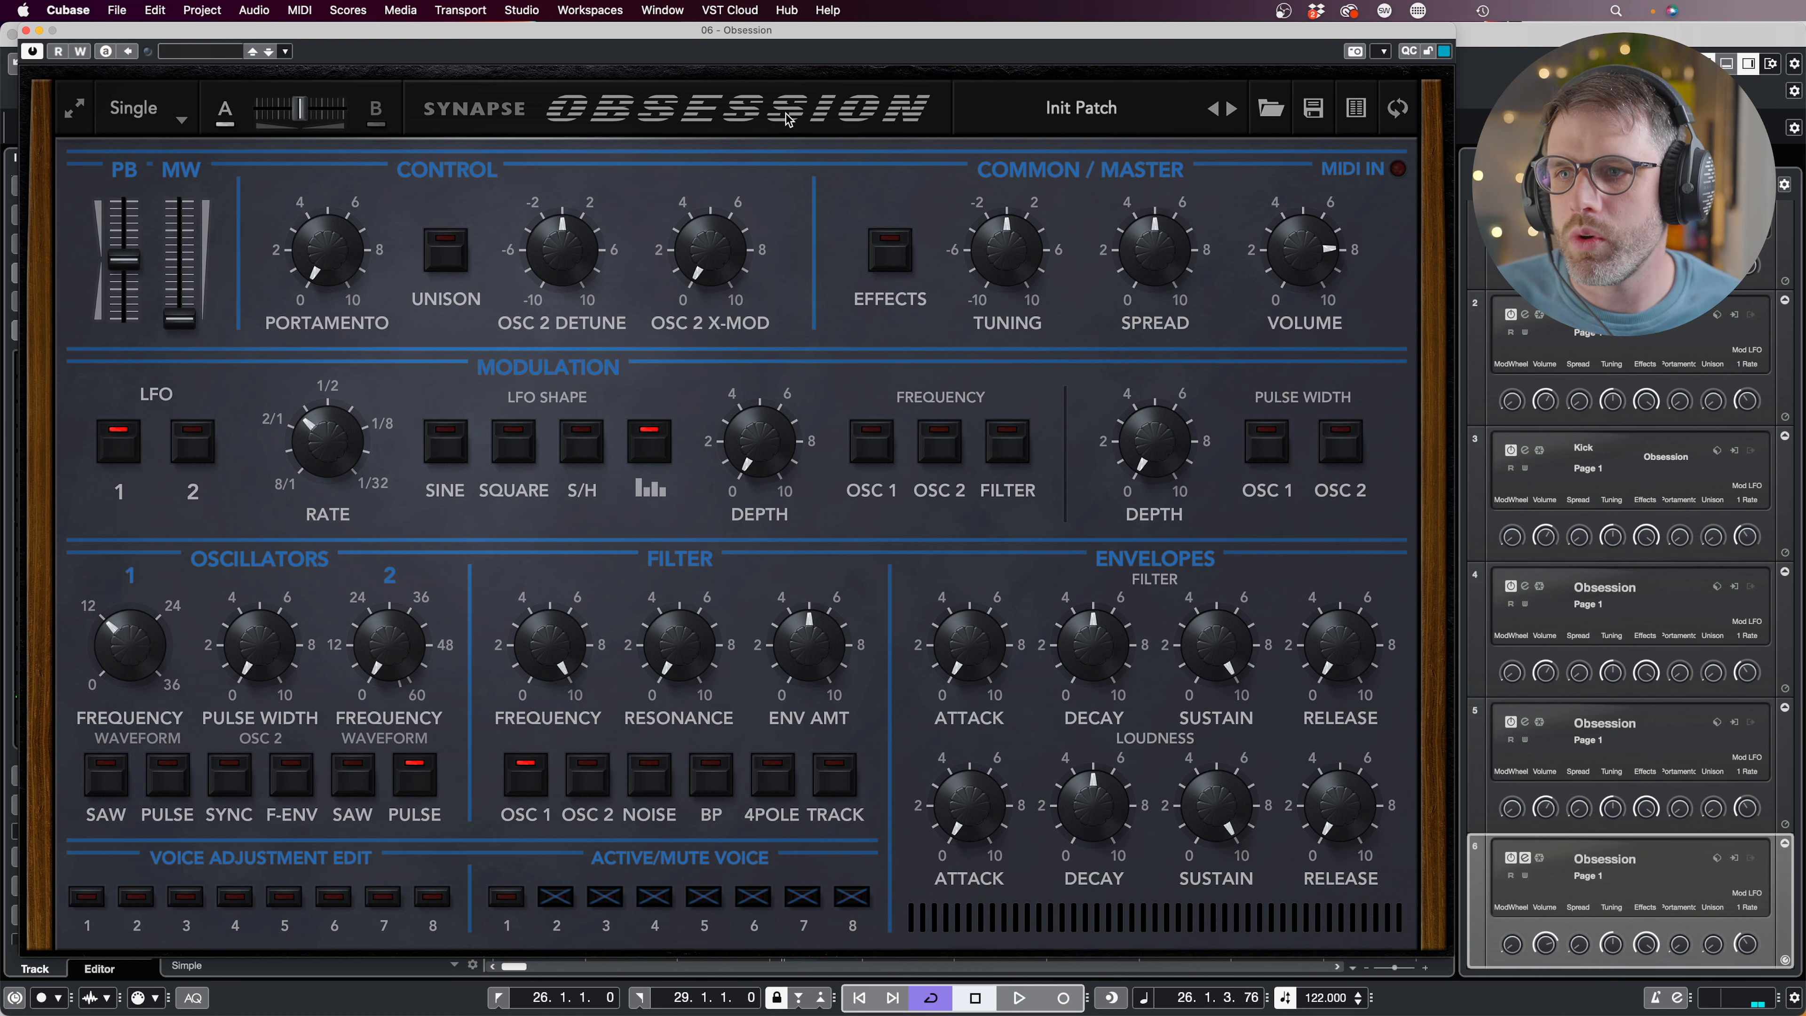
click(787, 119)
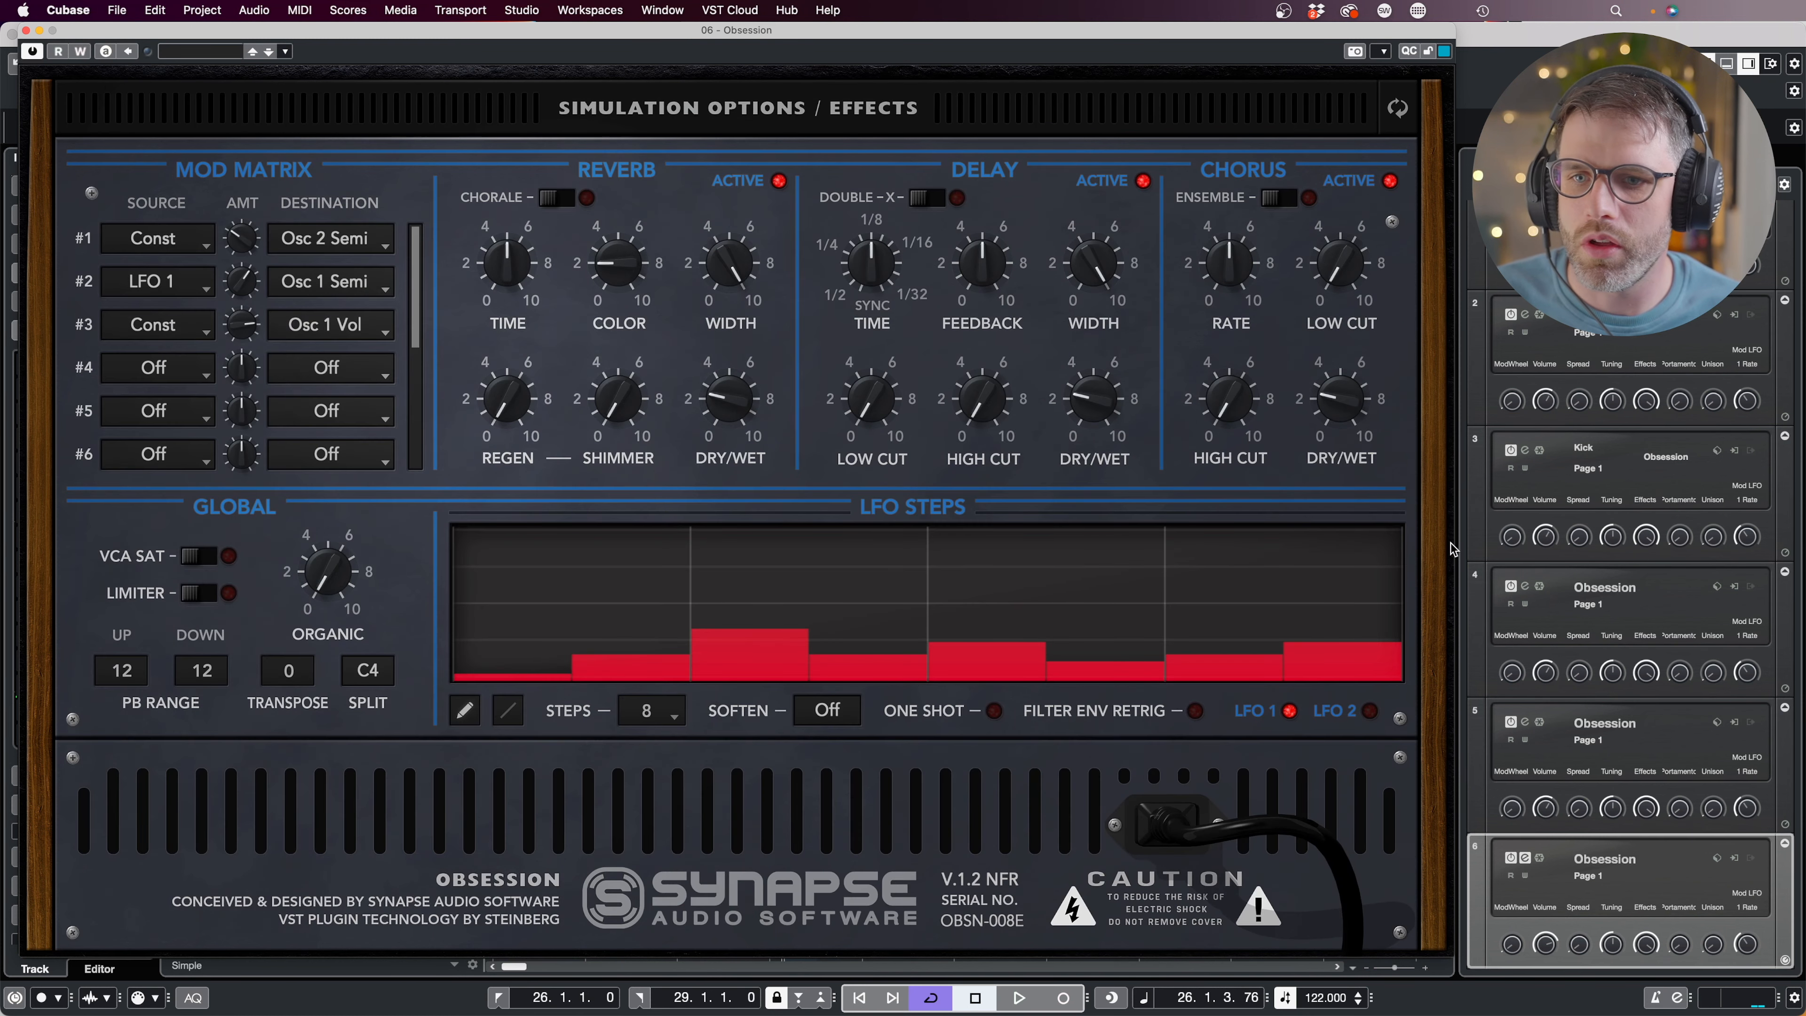
click(1368, 717)
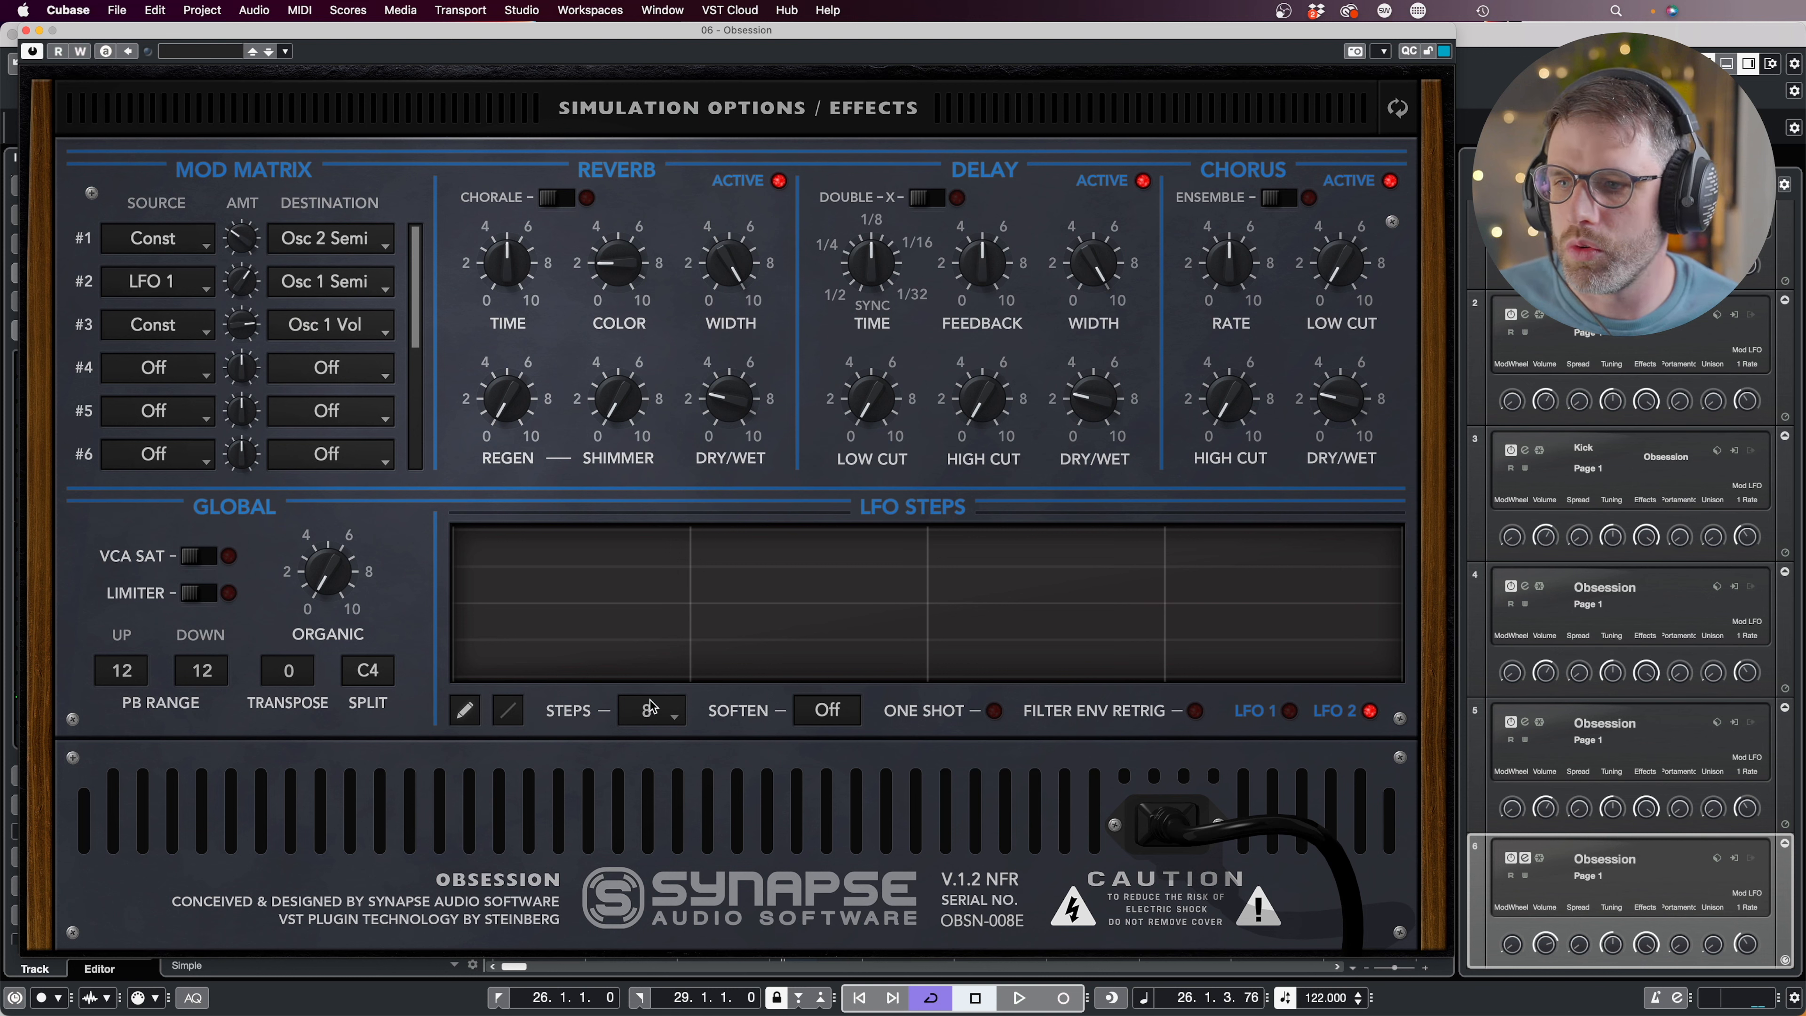
click(173, 382)
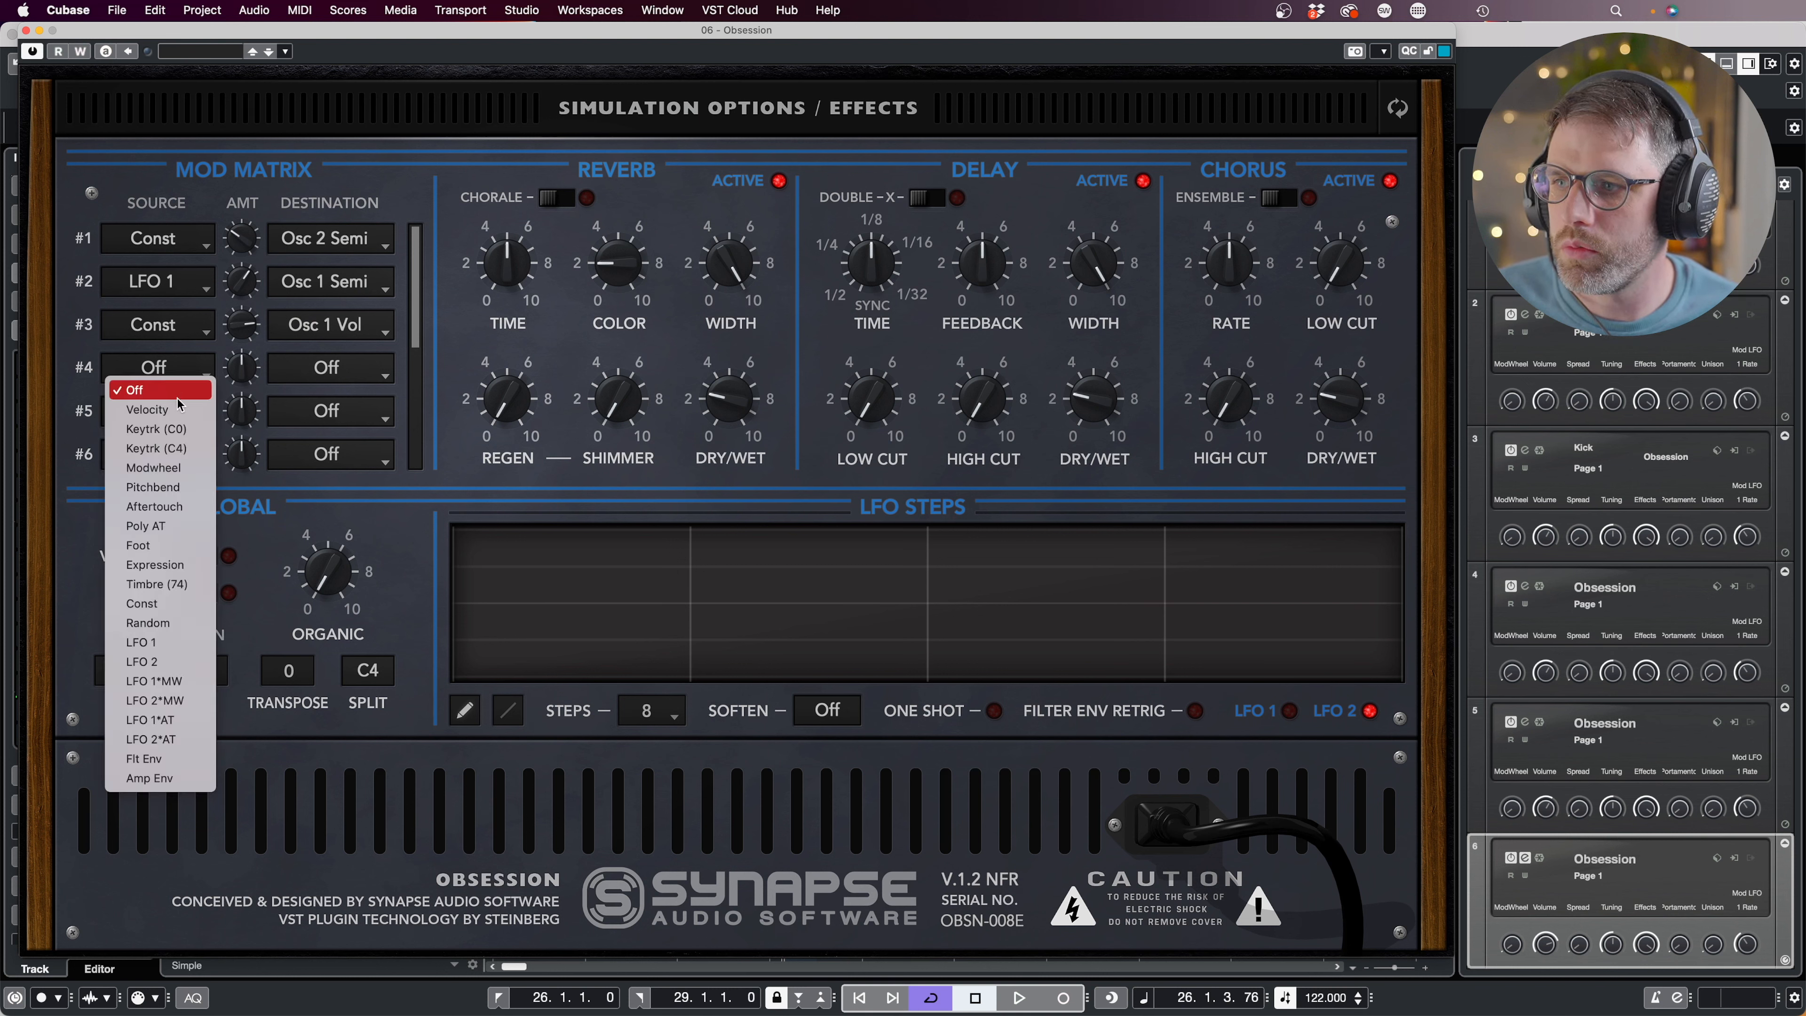
click(171, 662)
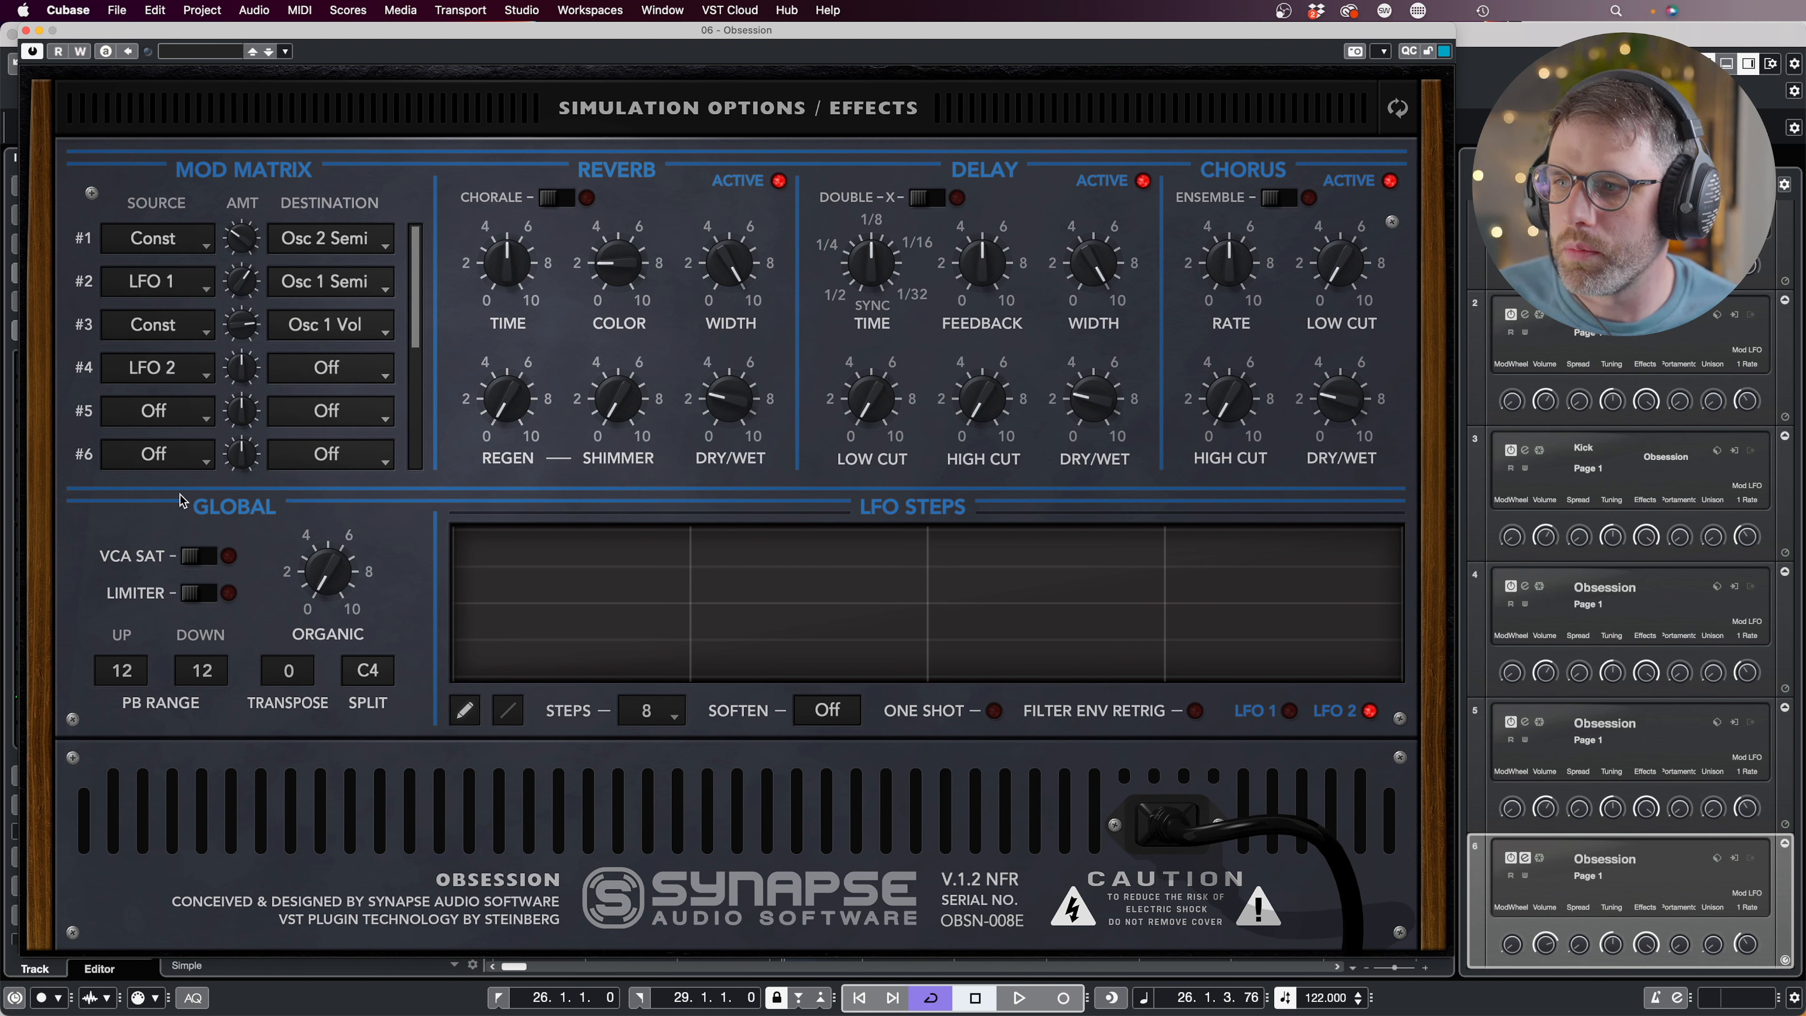
click(325, 380)
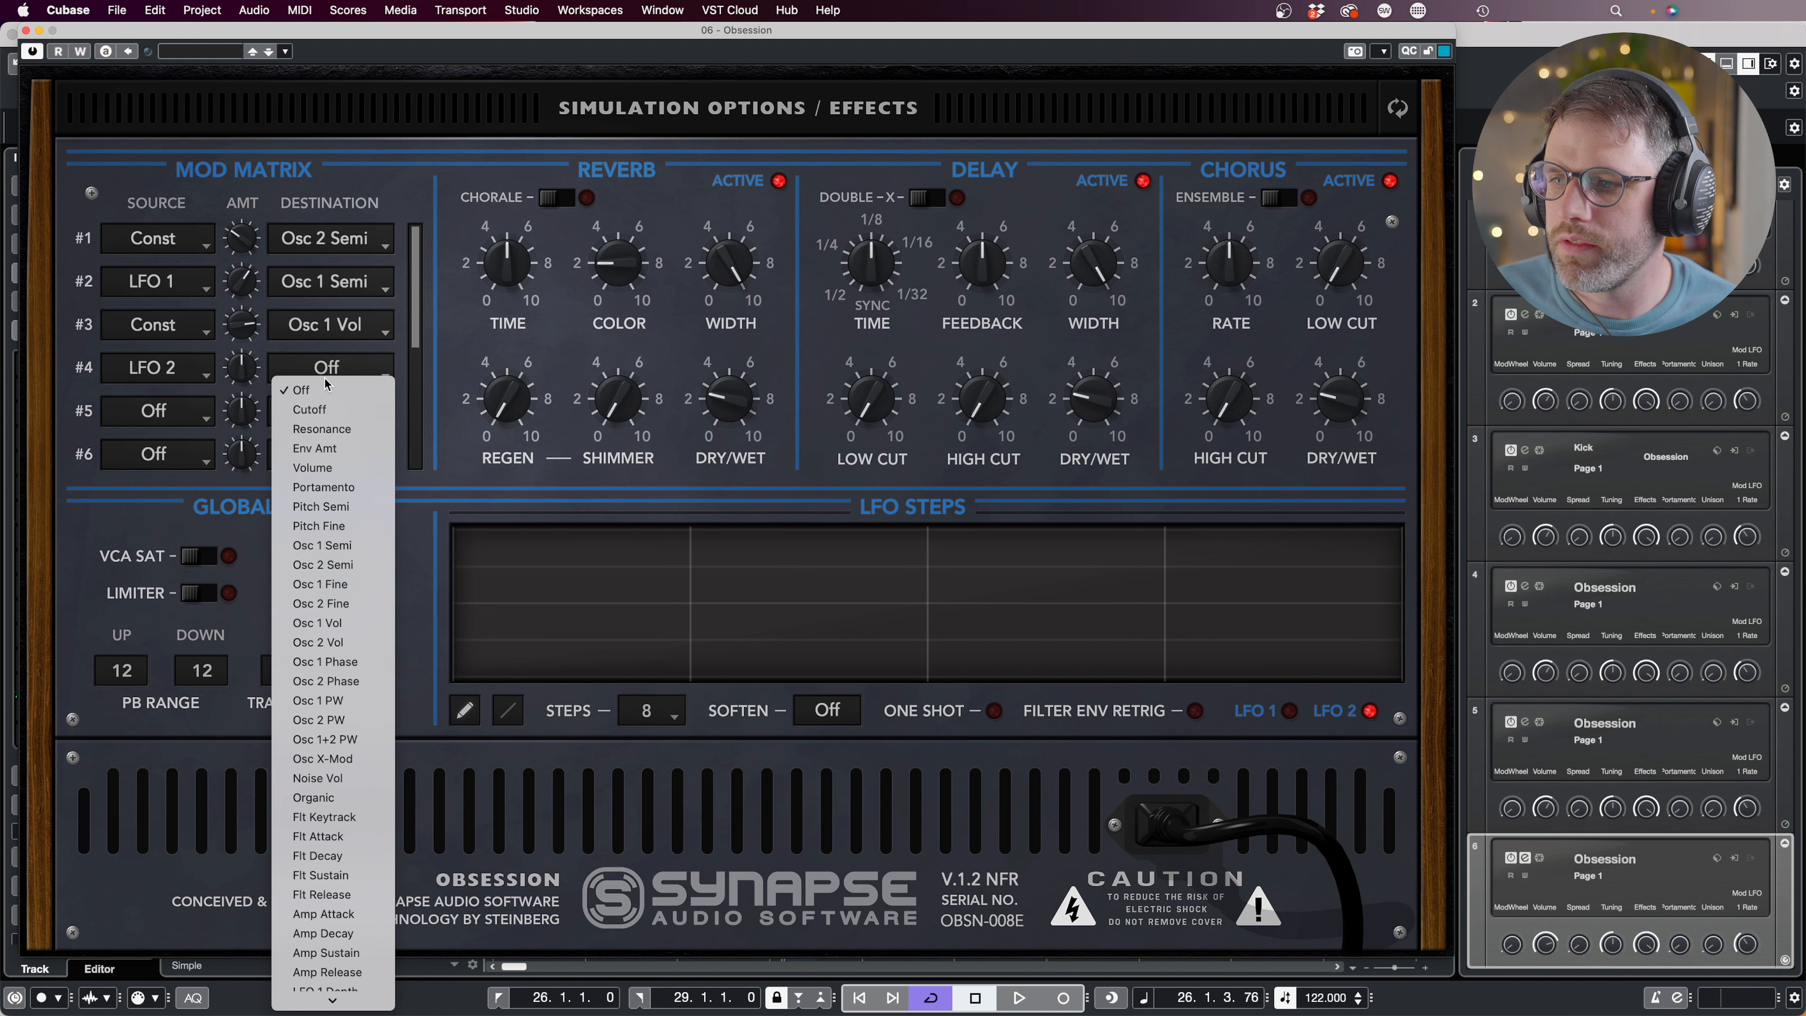
click(345, 566)
drag(249, 372, 251, 344)
Enable only Osc 2 in the filter section and raise the first four of LFO 2's 16 steps to about half height.
click(744, 117)
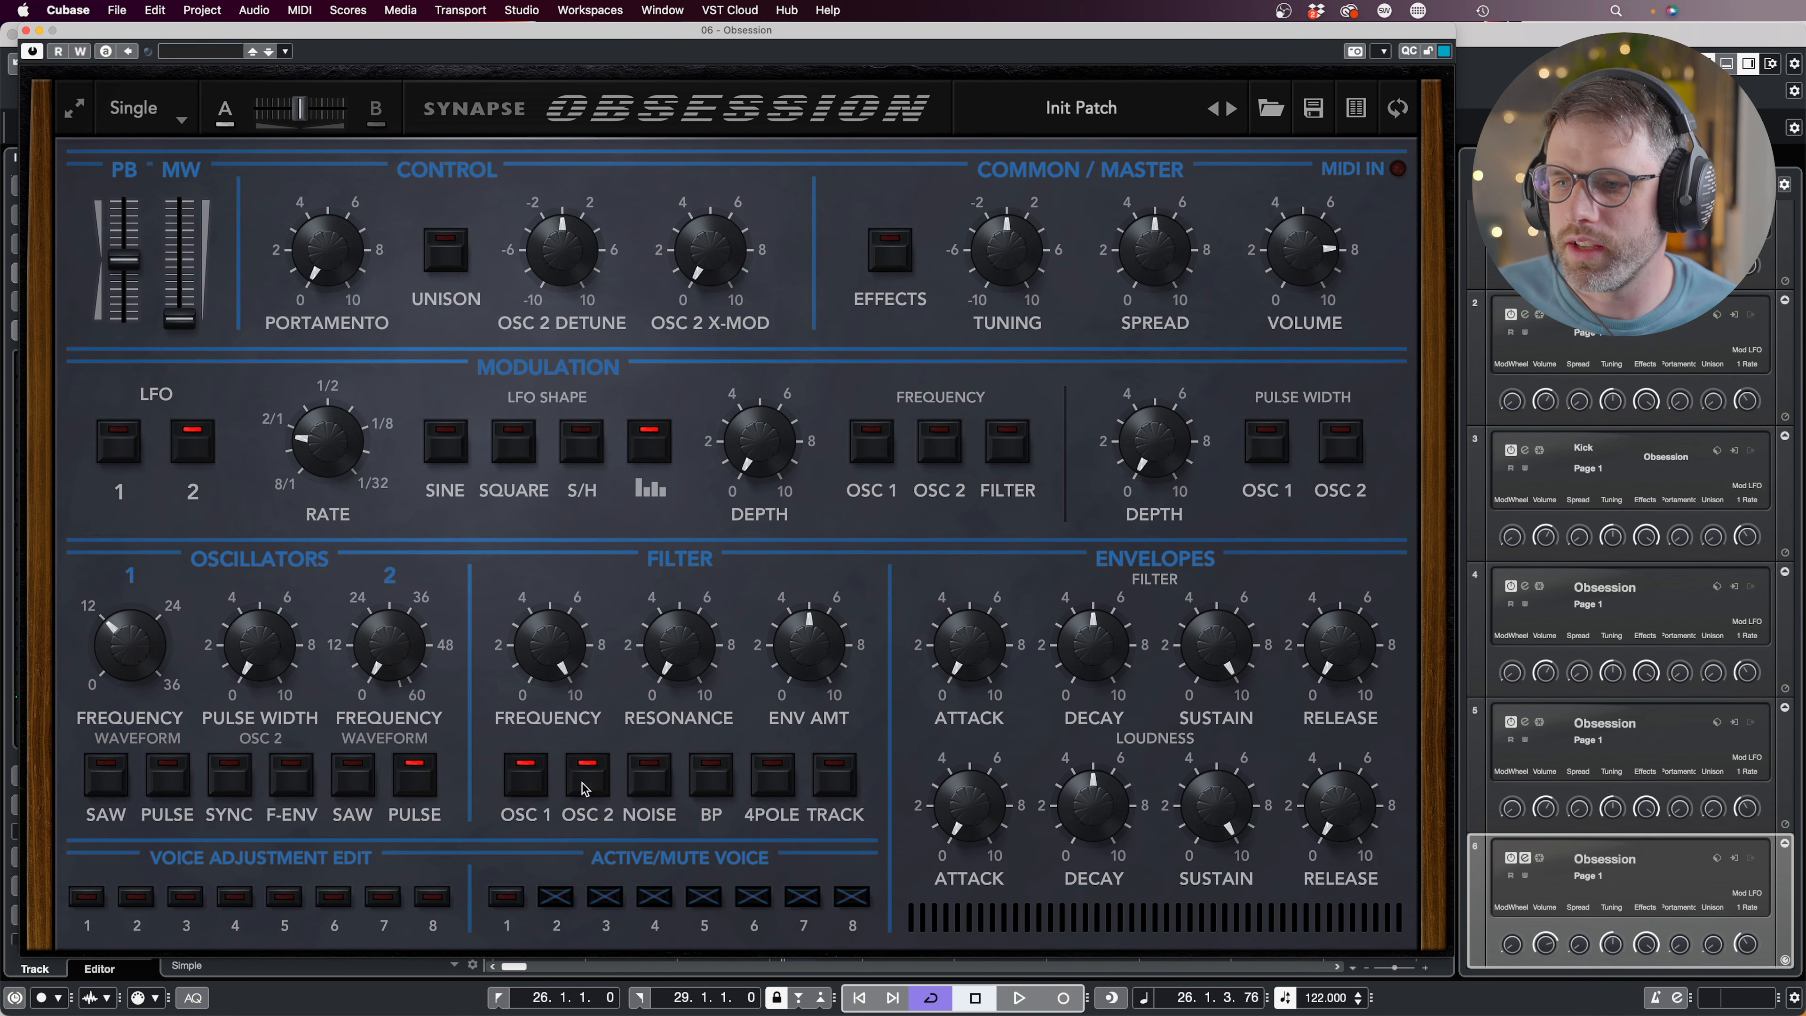
click(530, 781)
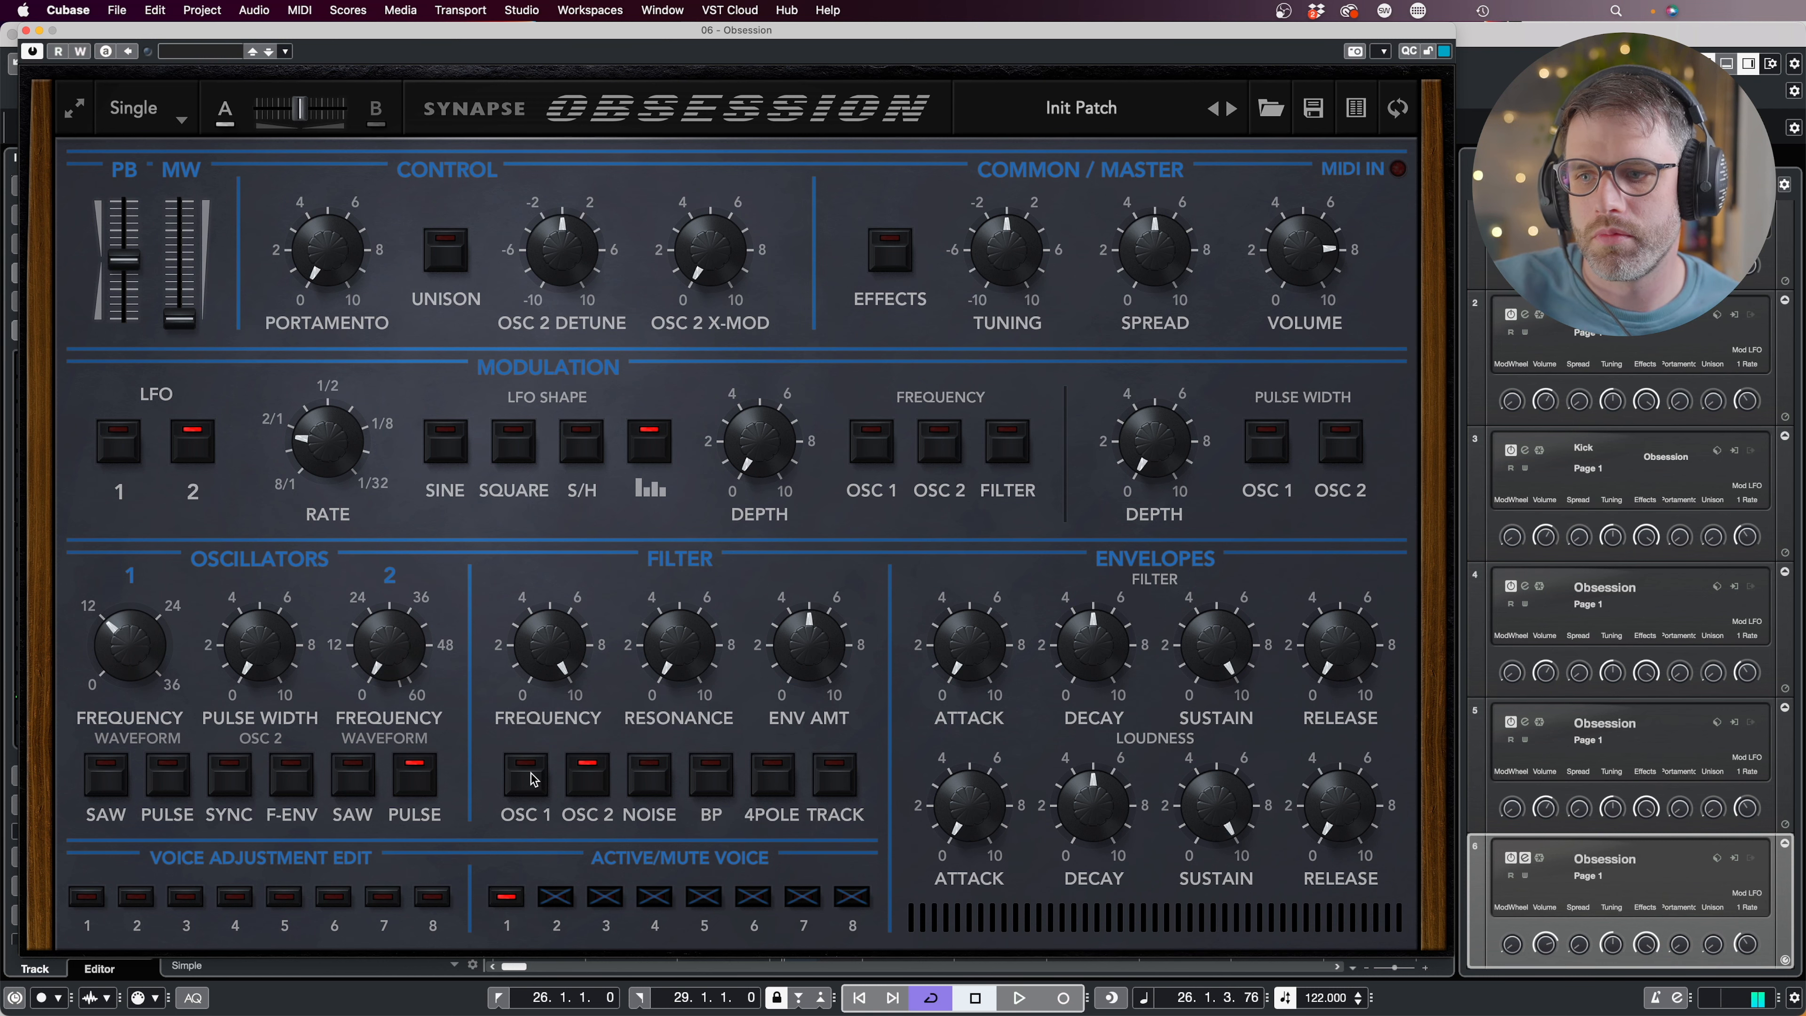
click(655, 103)
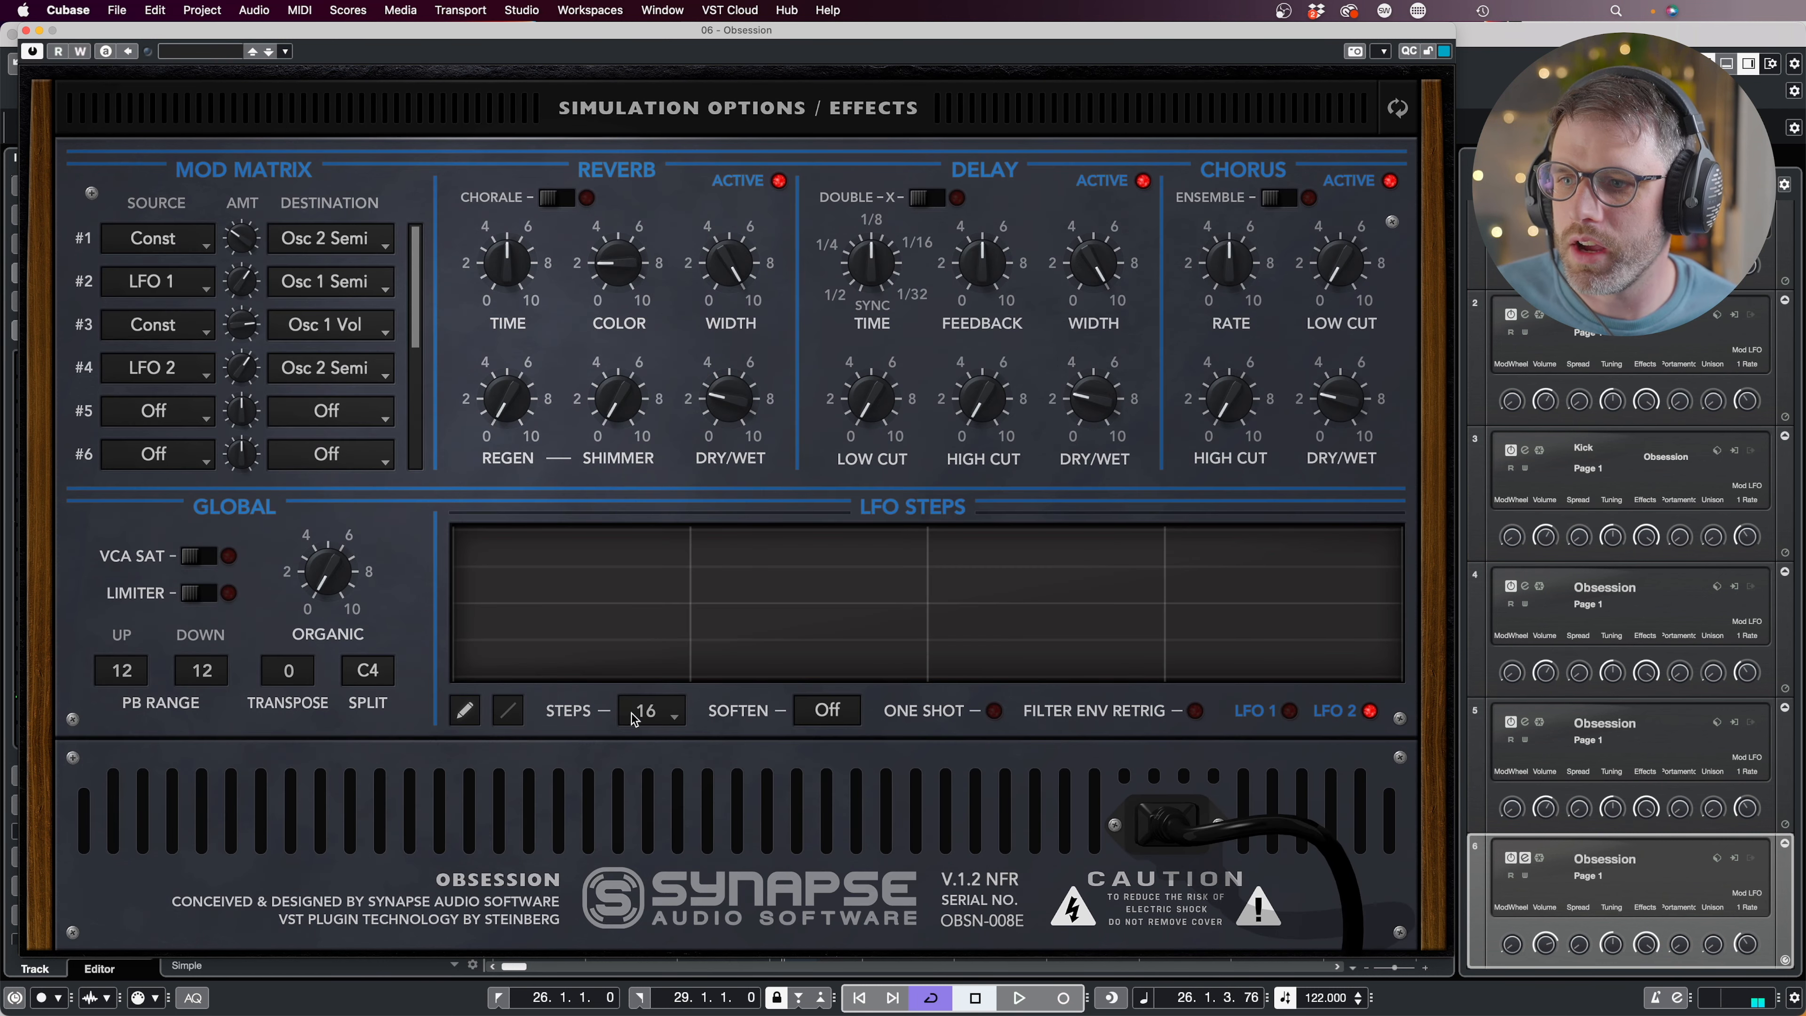
mouse_move(624, 679)
mouse_down()
mouse_move(459, 681)
mouse_move(658, 684)
mouse_move(579, 680)
mouse_move(644, 676)
mouse_up()
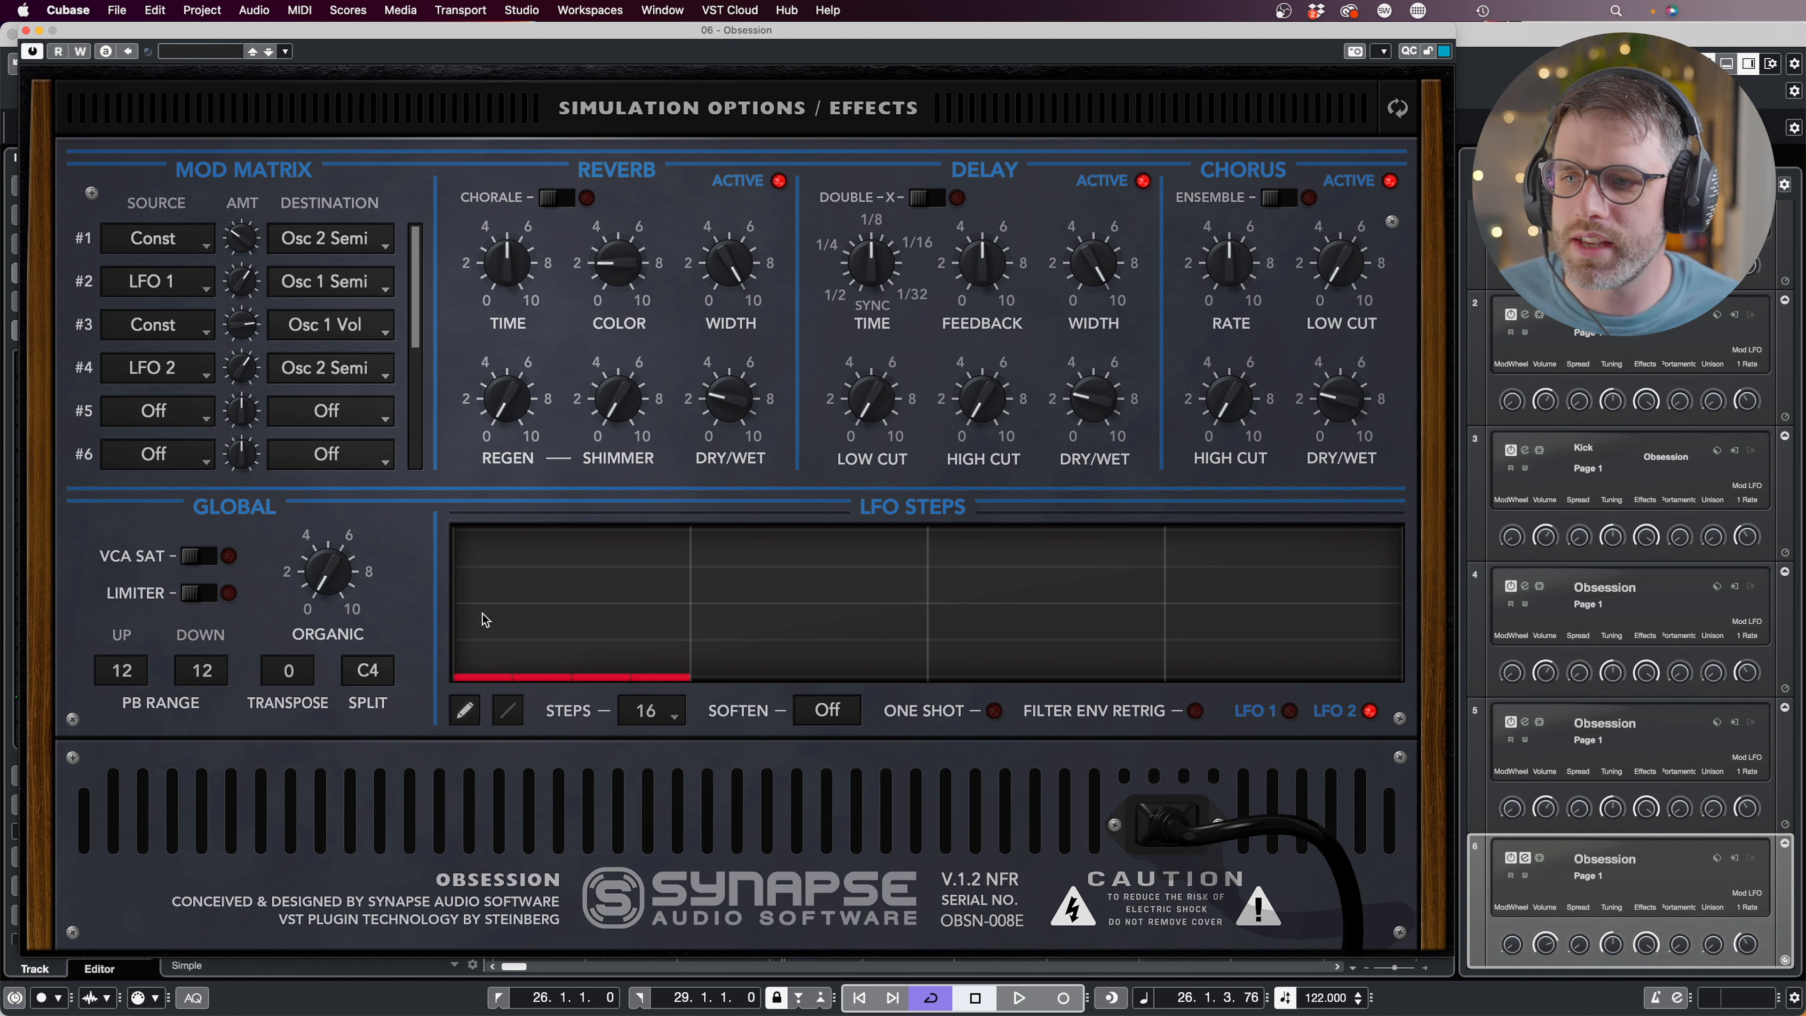
drag(481, 604, 646, 601)
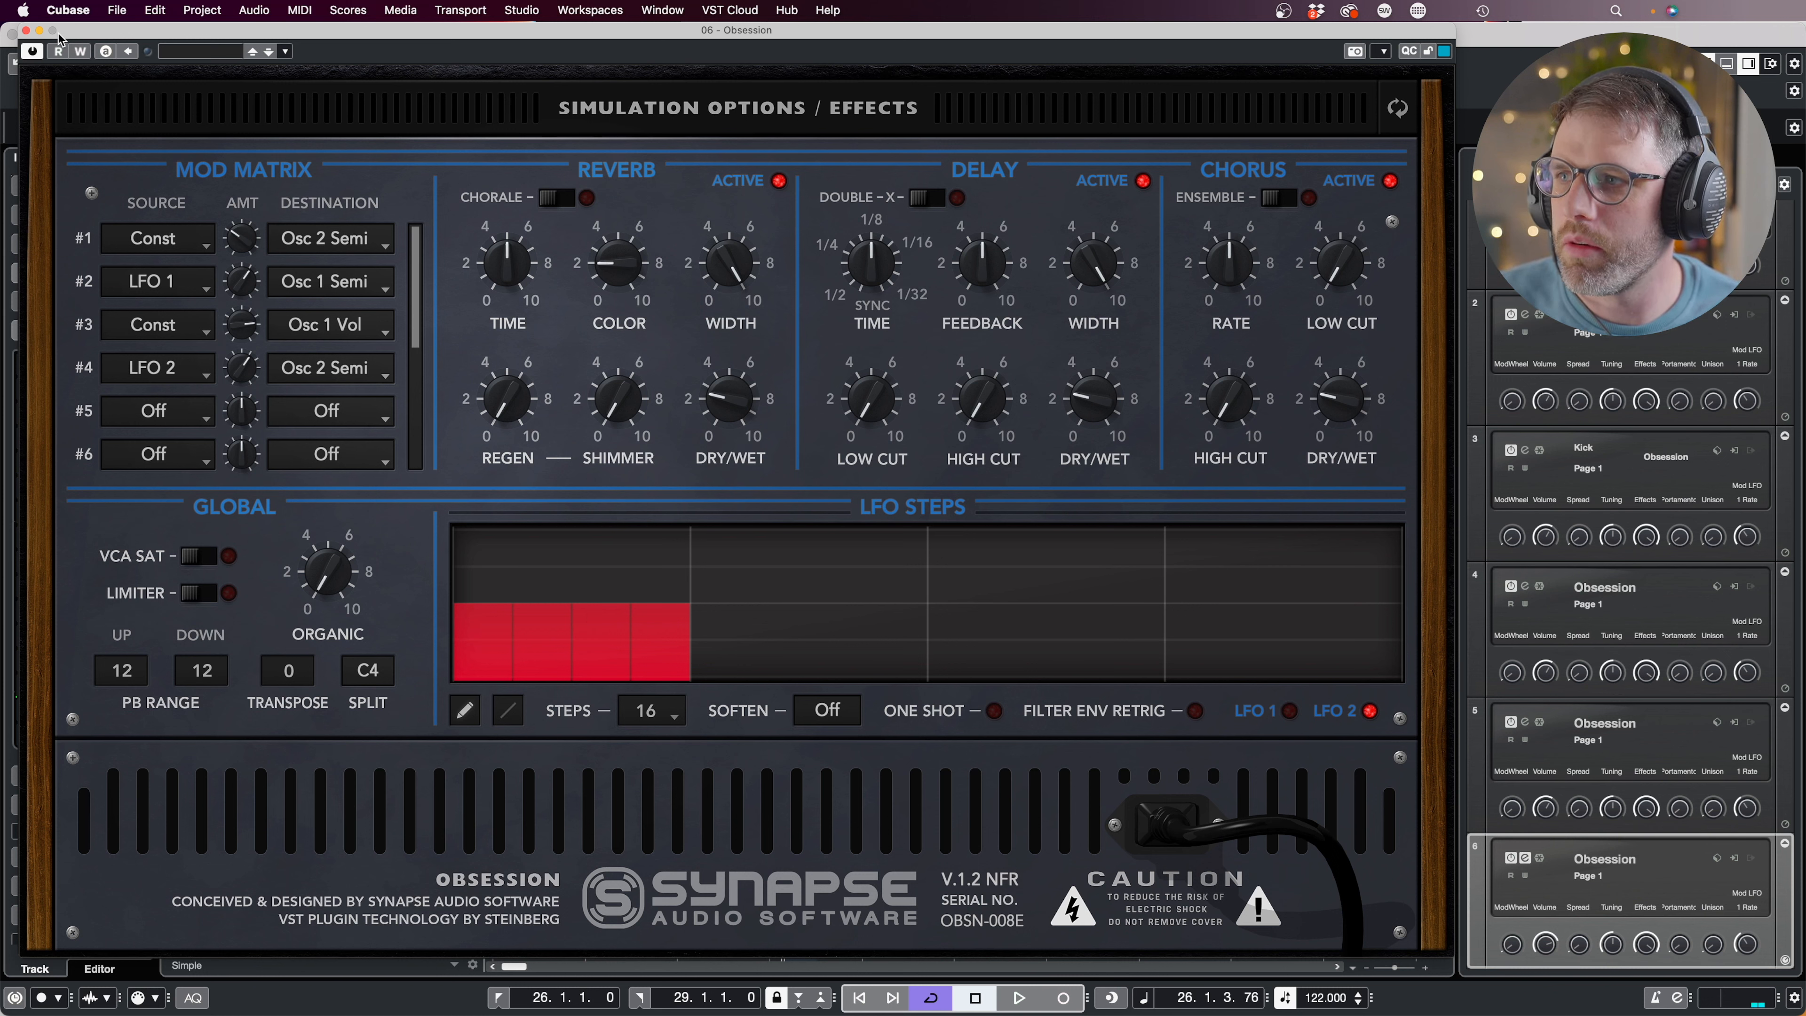
Examine the note pattern of the Obsession 01 (D) part in the Key Editor and return to the synth's rear panel.
click(25, 30)
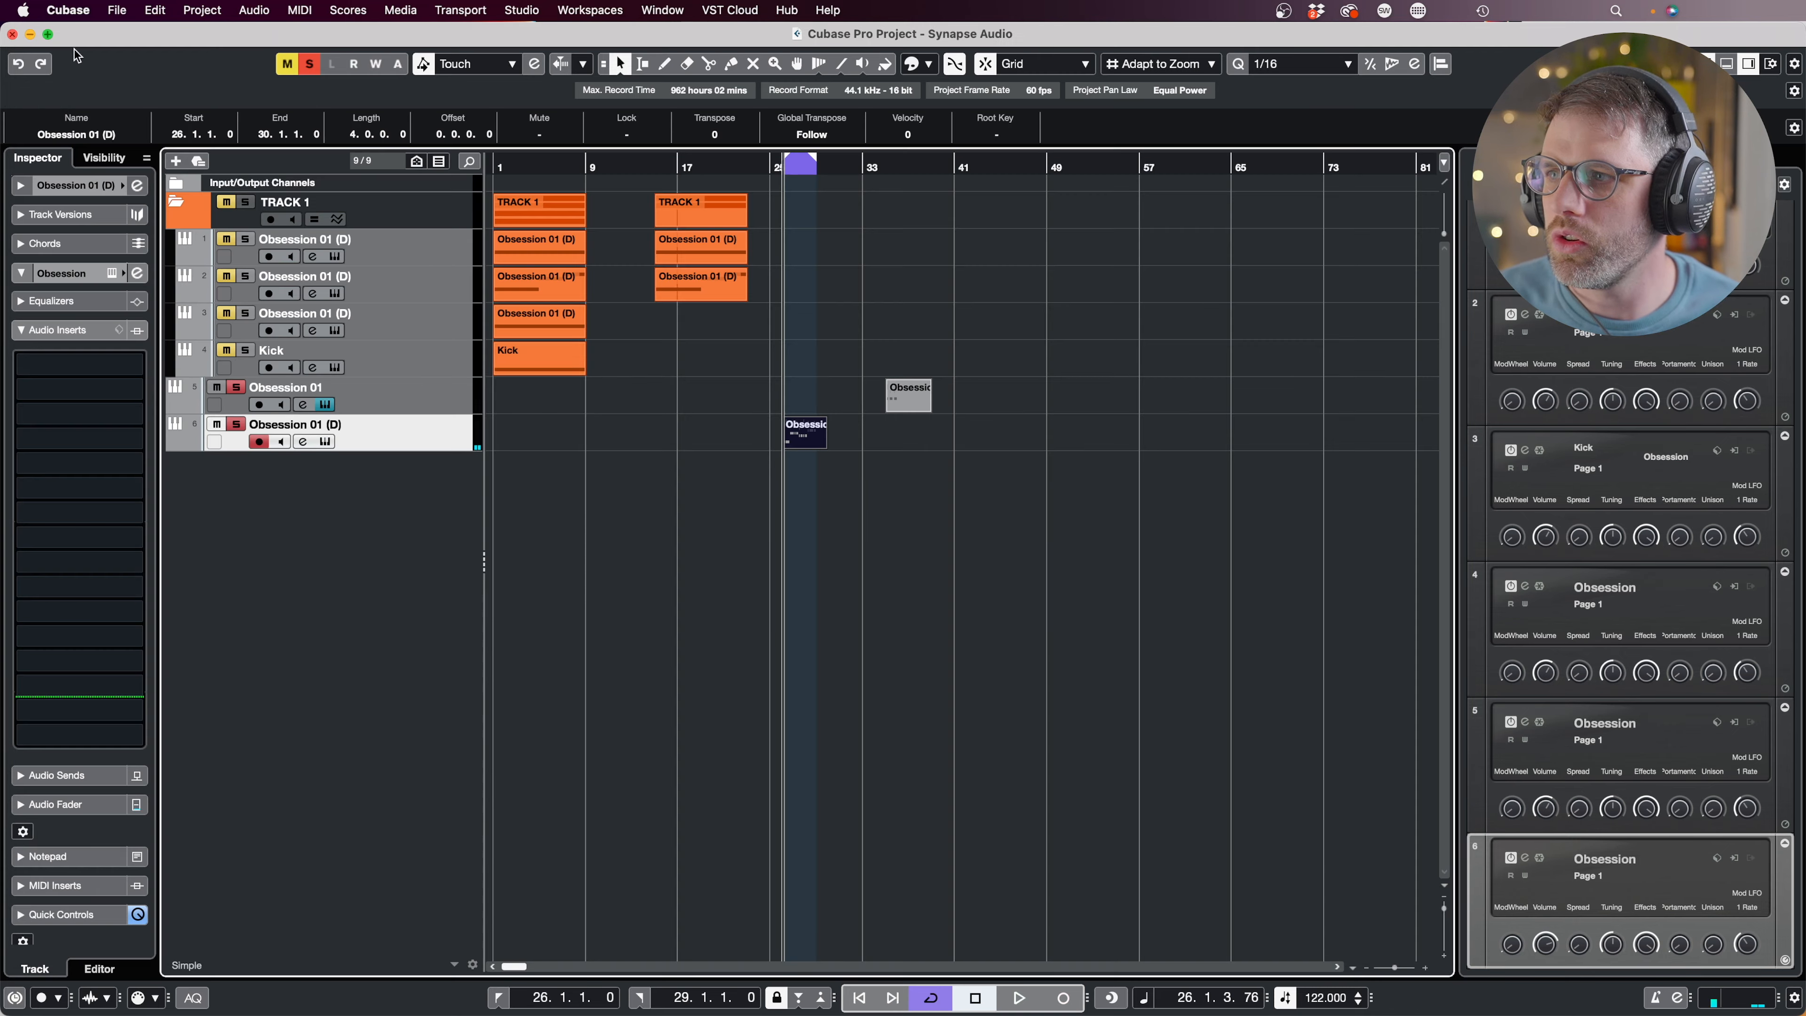
double_click(809, 437)
click(476, 775)
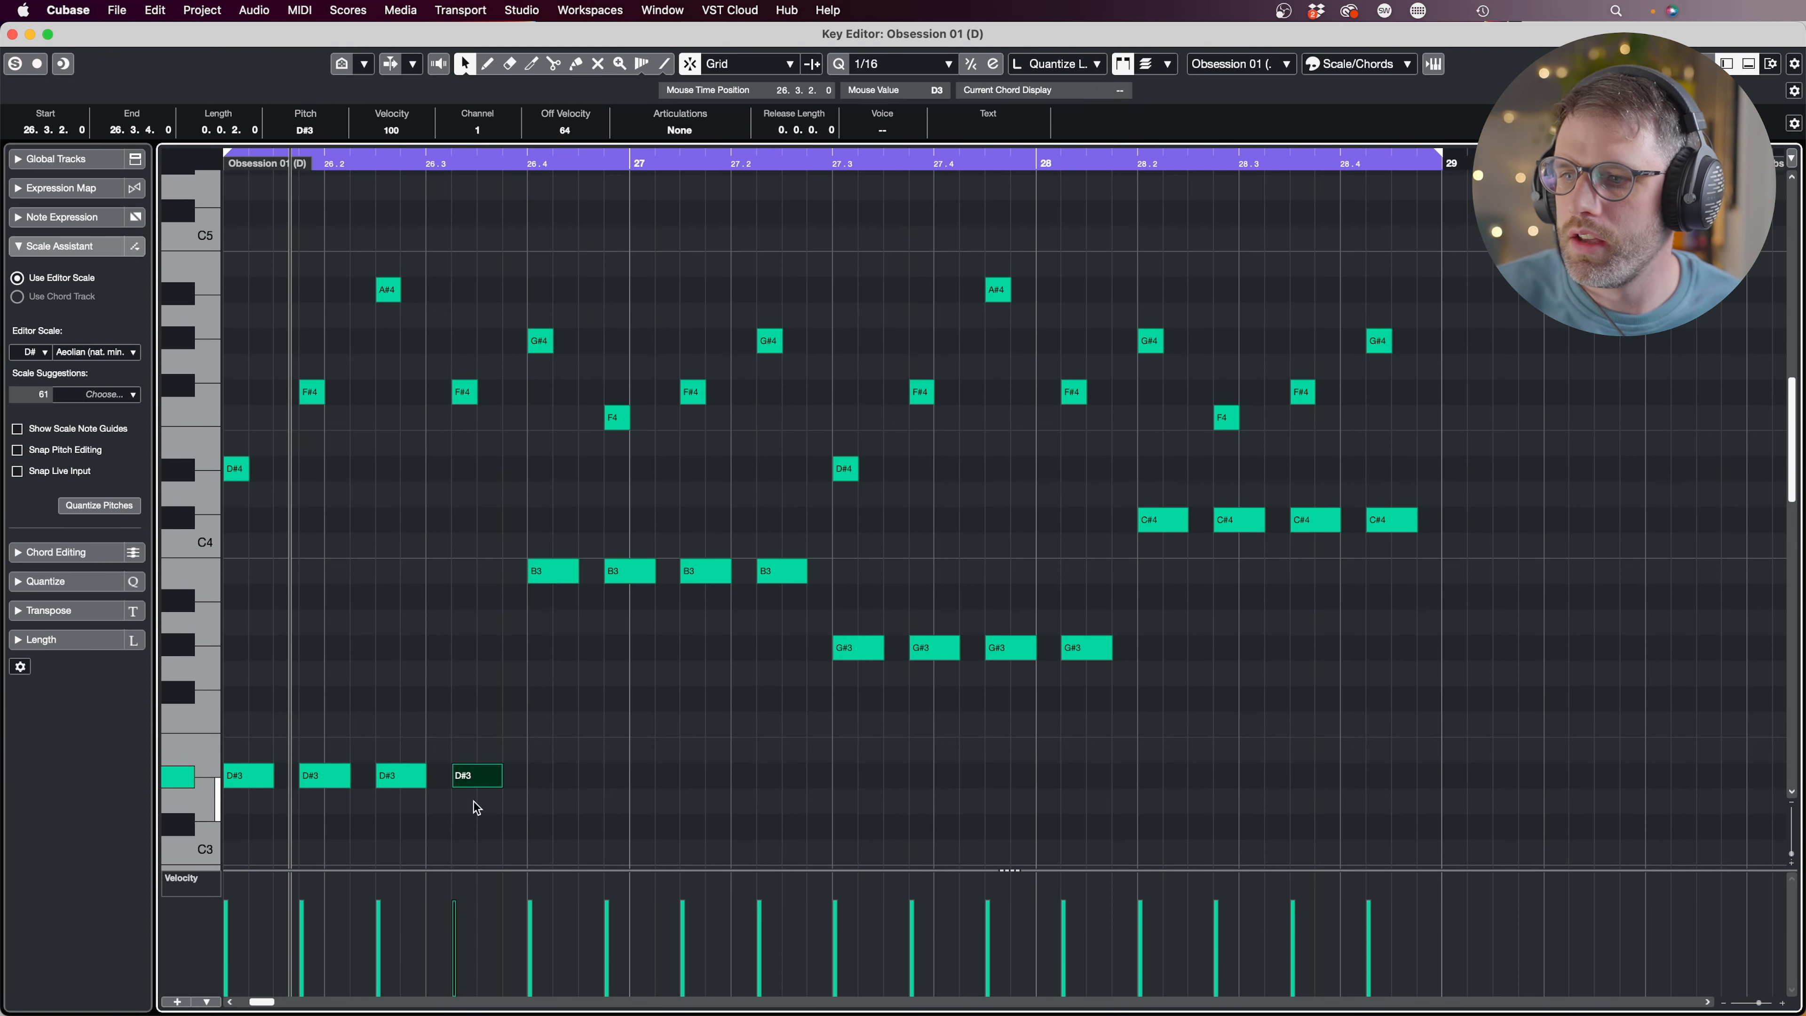
click(518, 754)
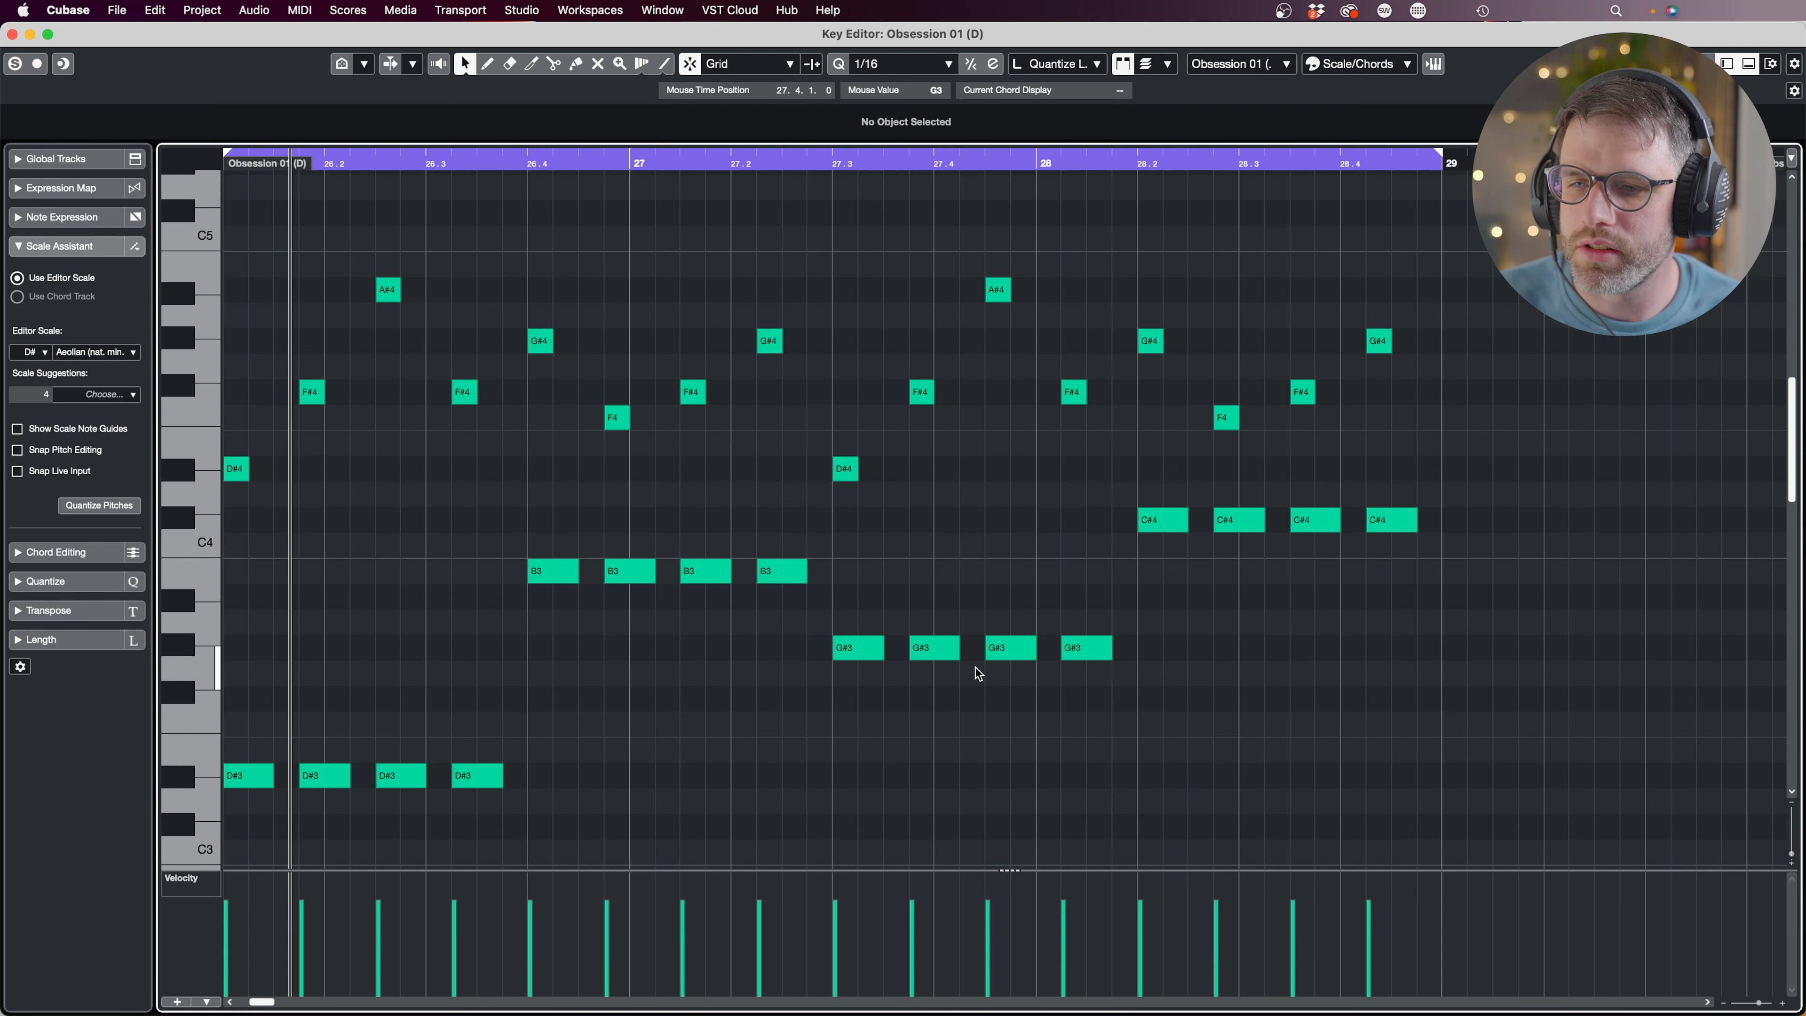
key(Return)
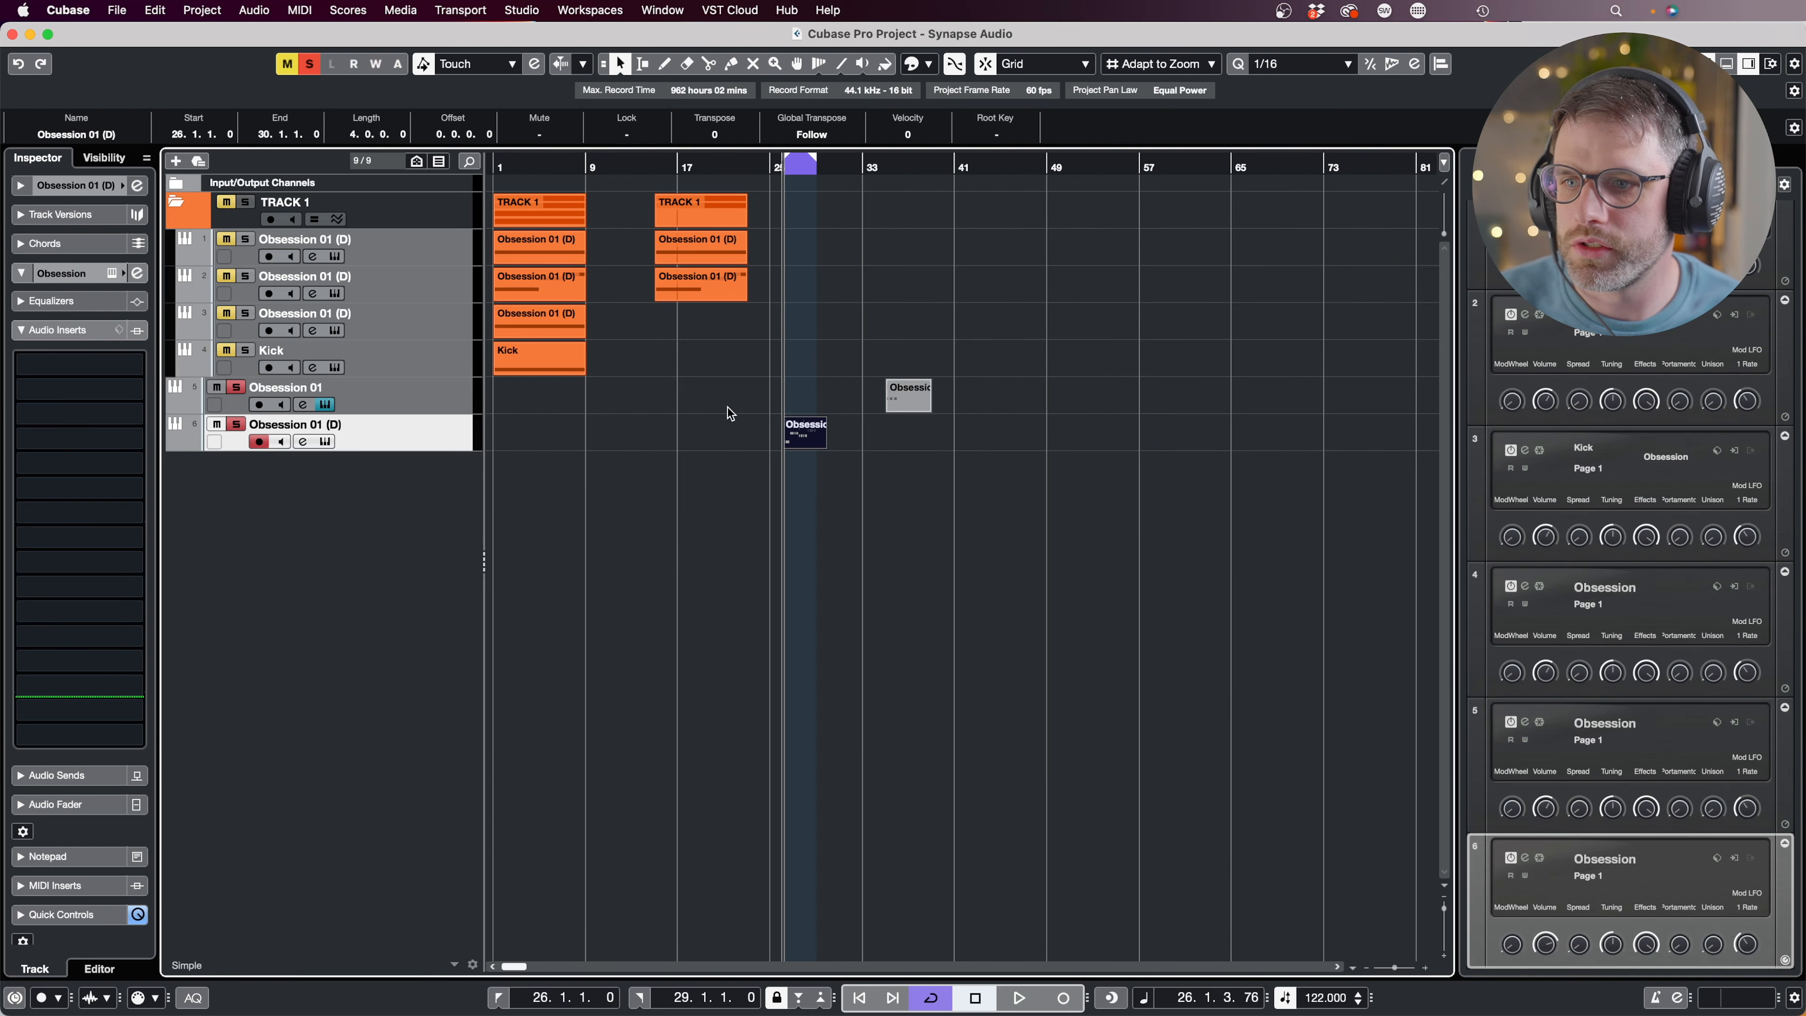
double_click(800, 439)
key(Return)
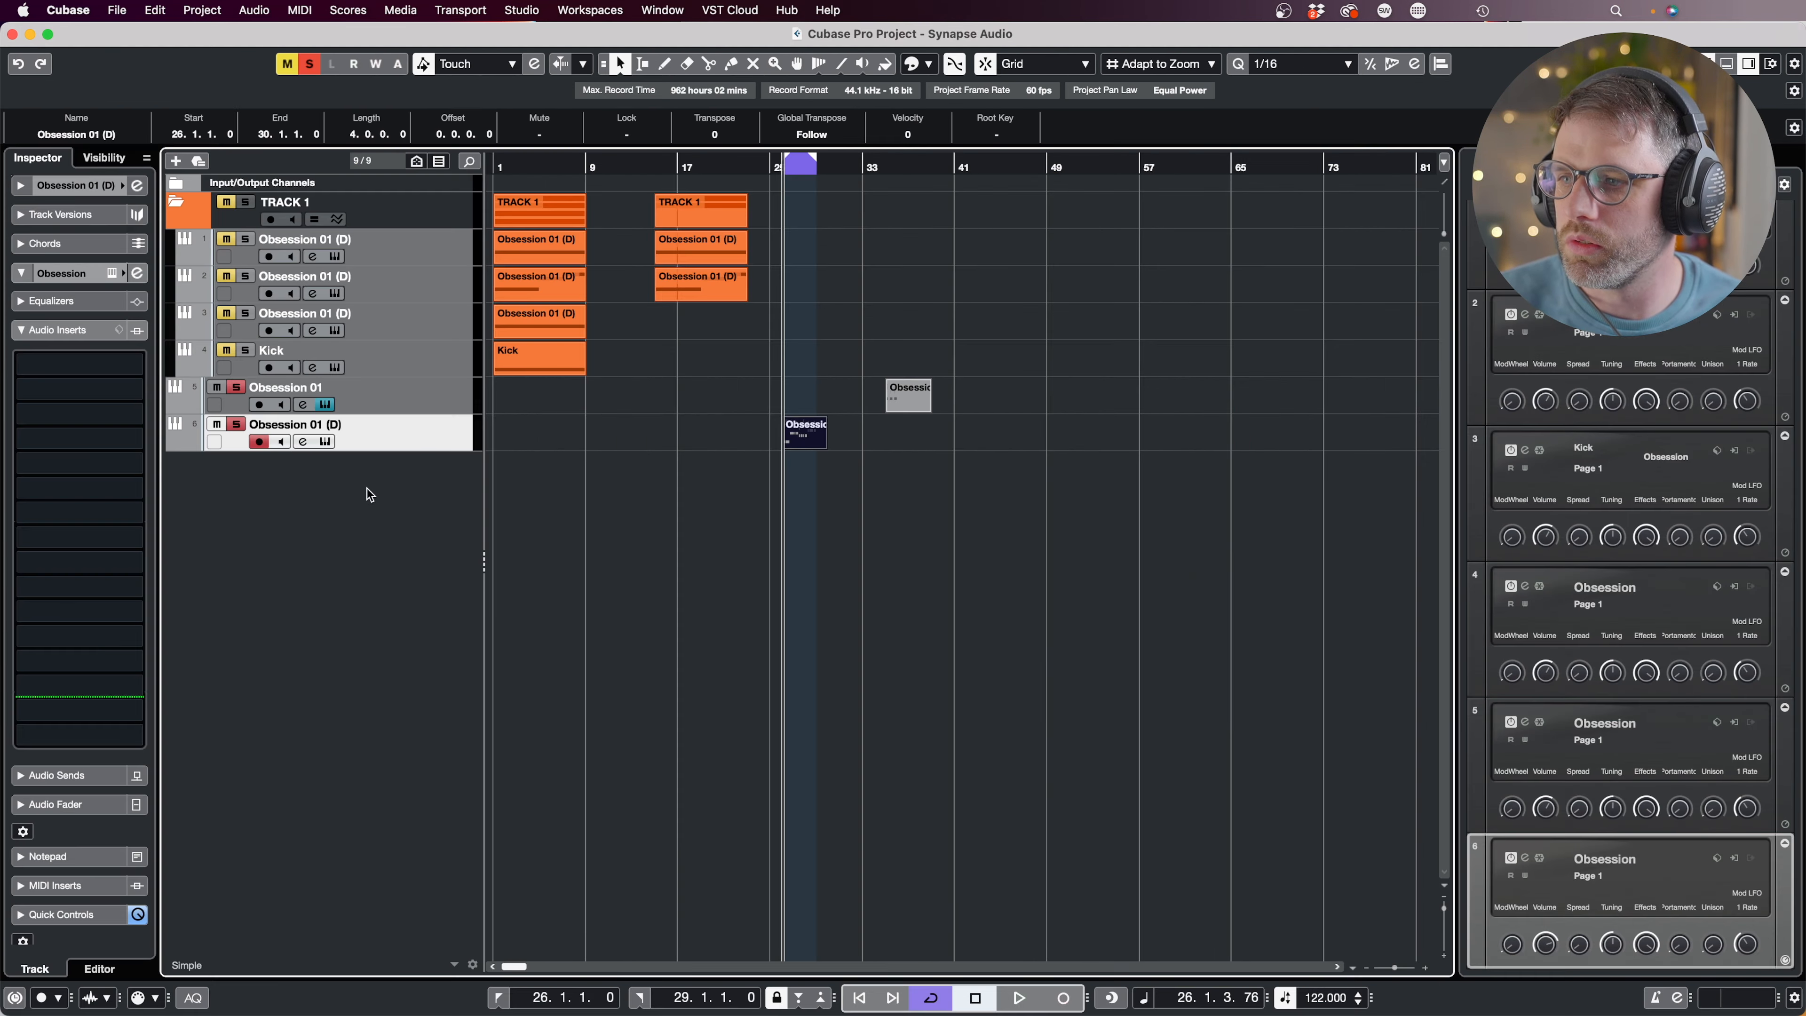
click(330, 441)
click(790, 113)
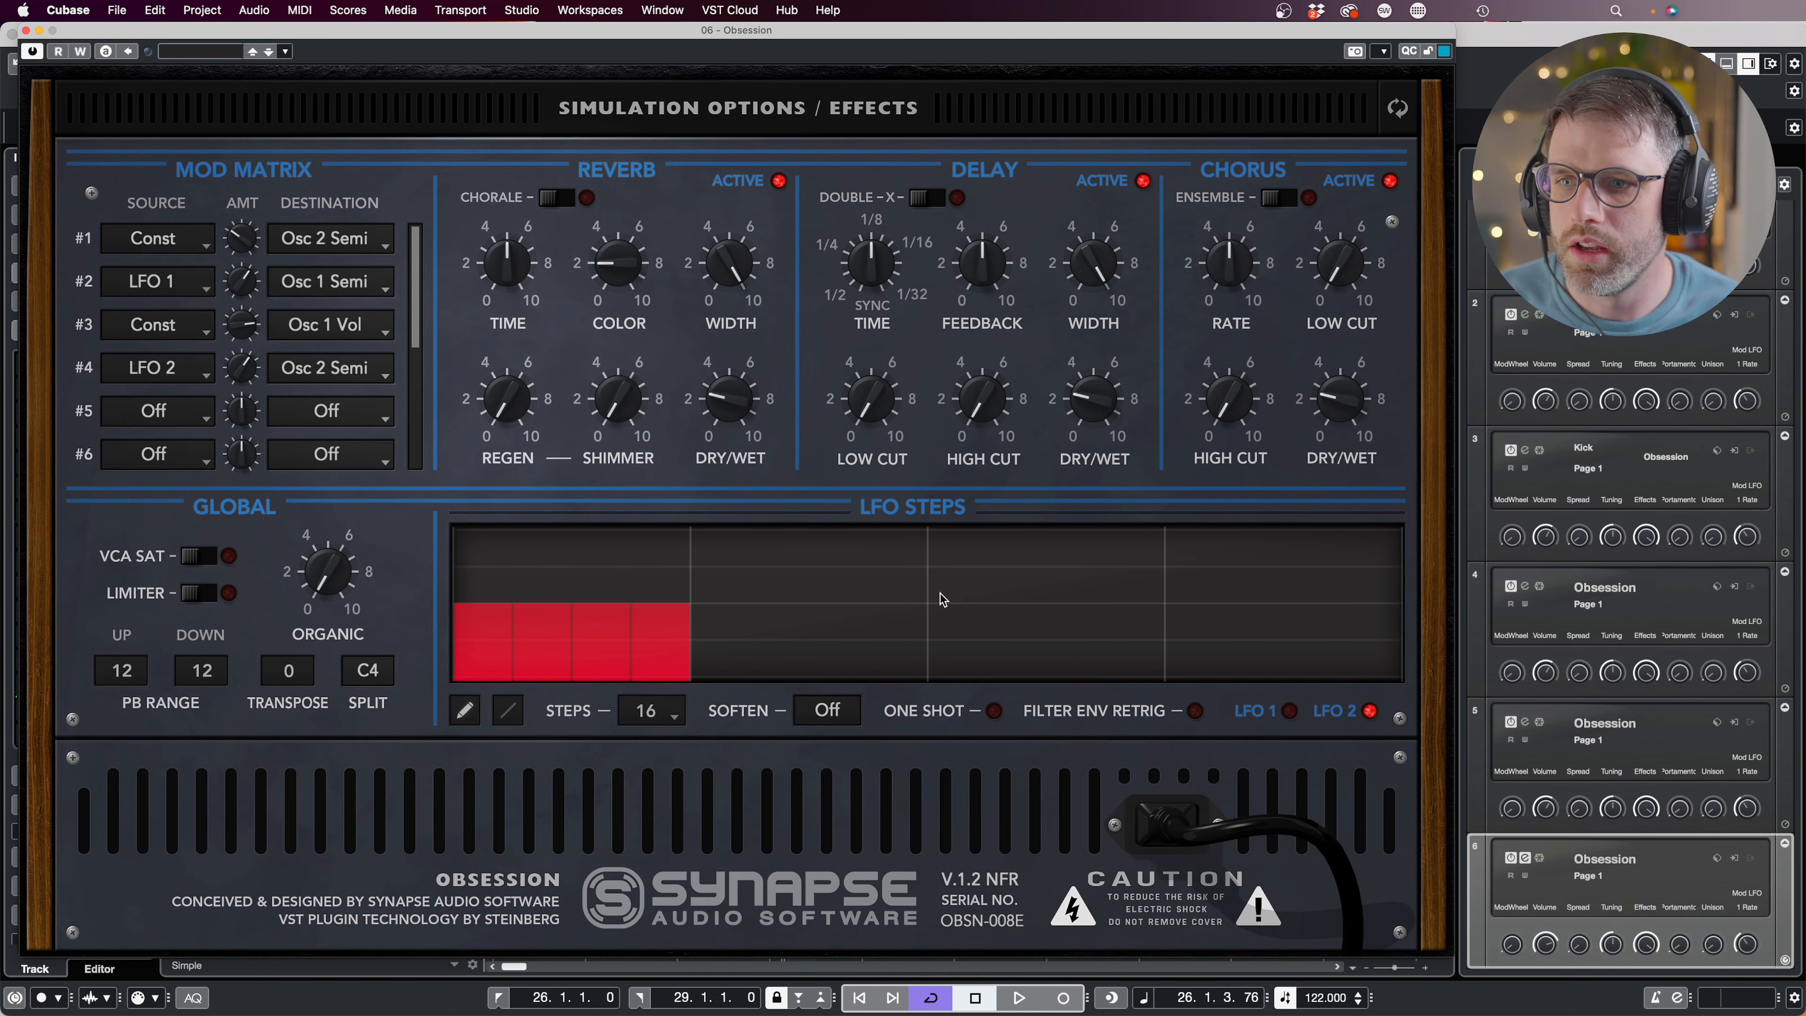
Raise LFO 2's steps 5–8 to about four-fifths height, steps 9–12 slightly lower, and steps 13–16 close to the maximum.
click(706, 611)
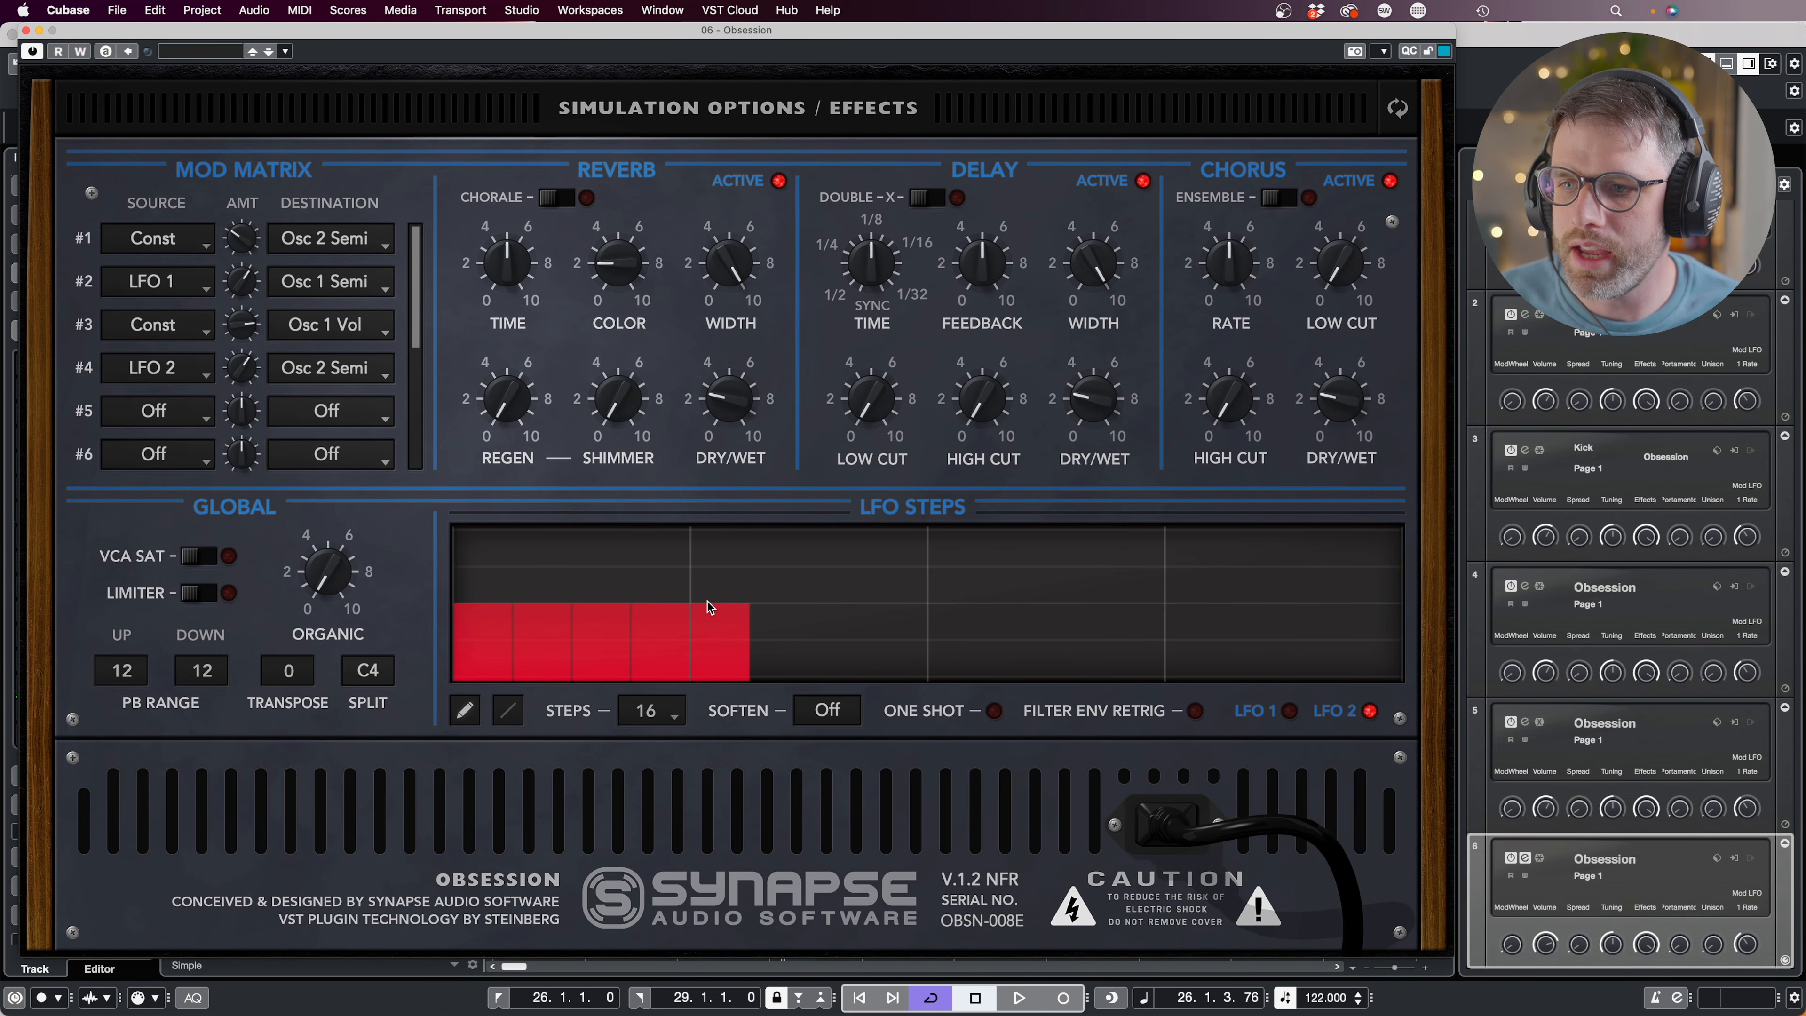
click(710, 591)
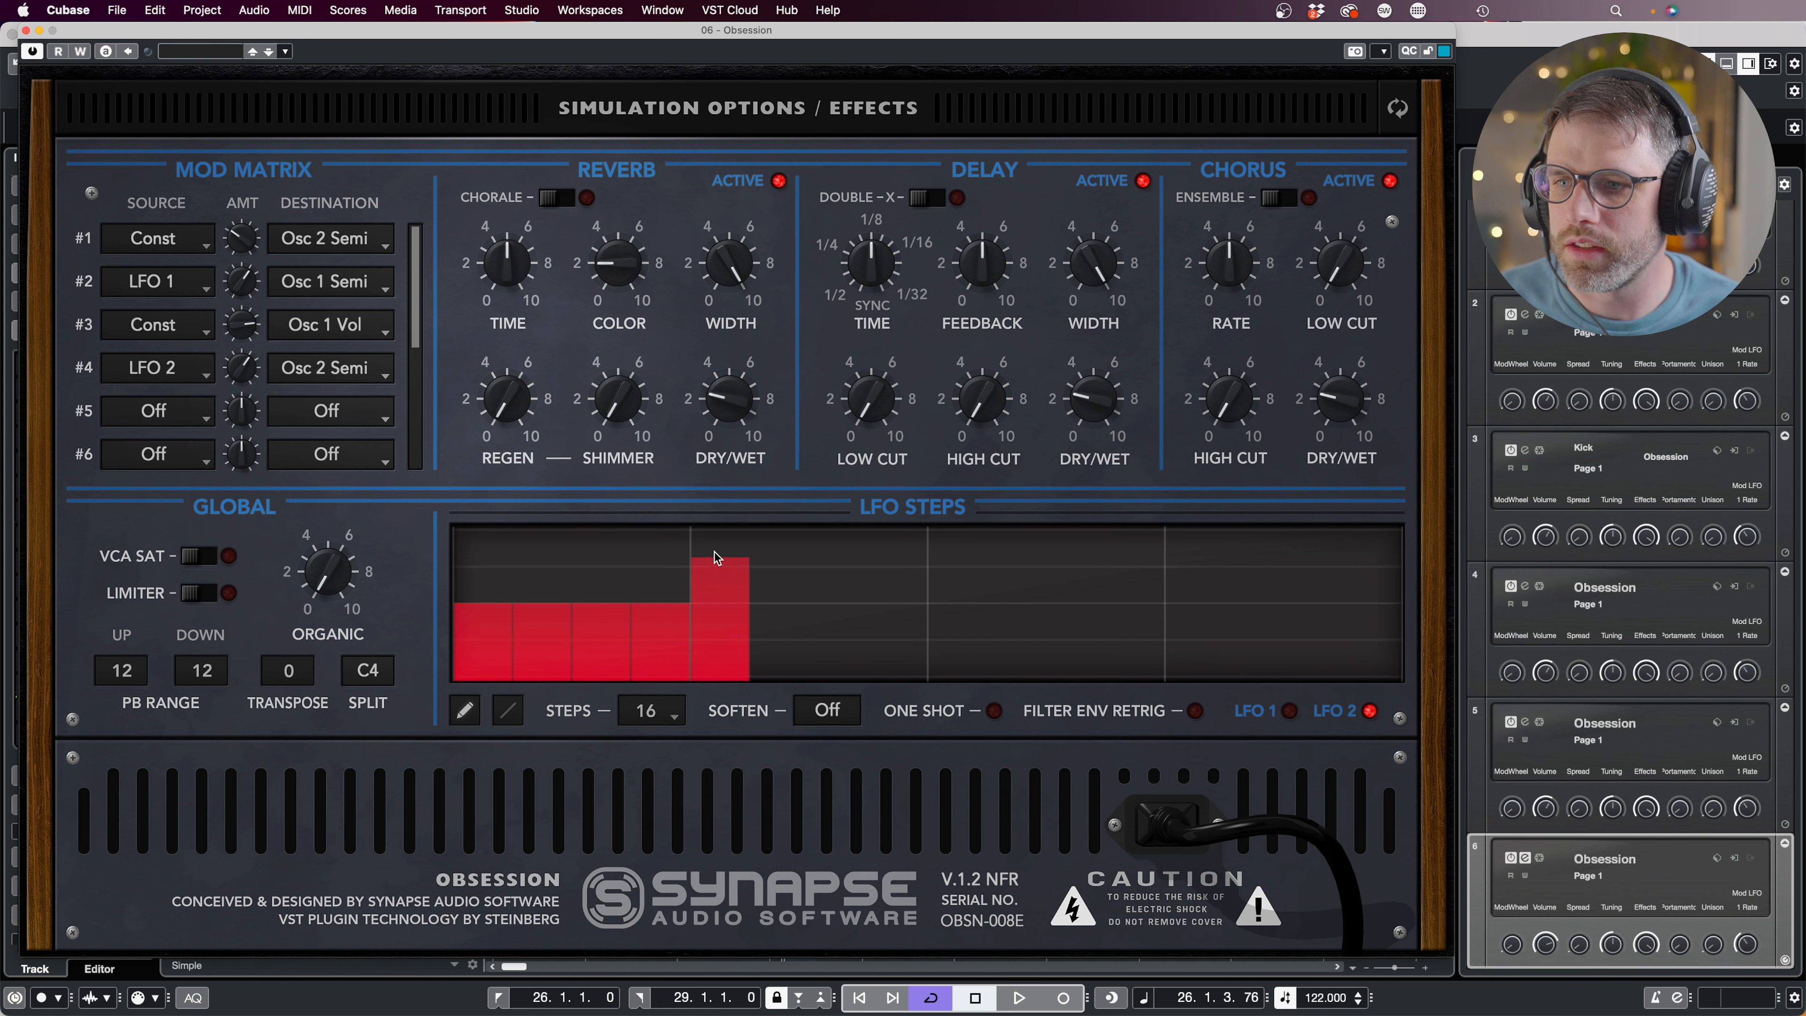
drag(713, 552, 947, 552)
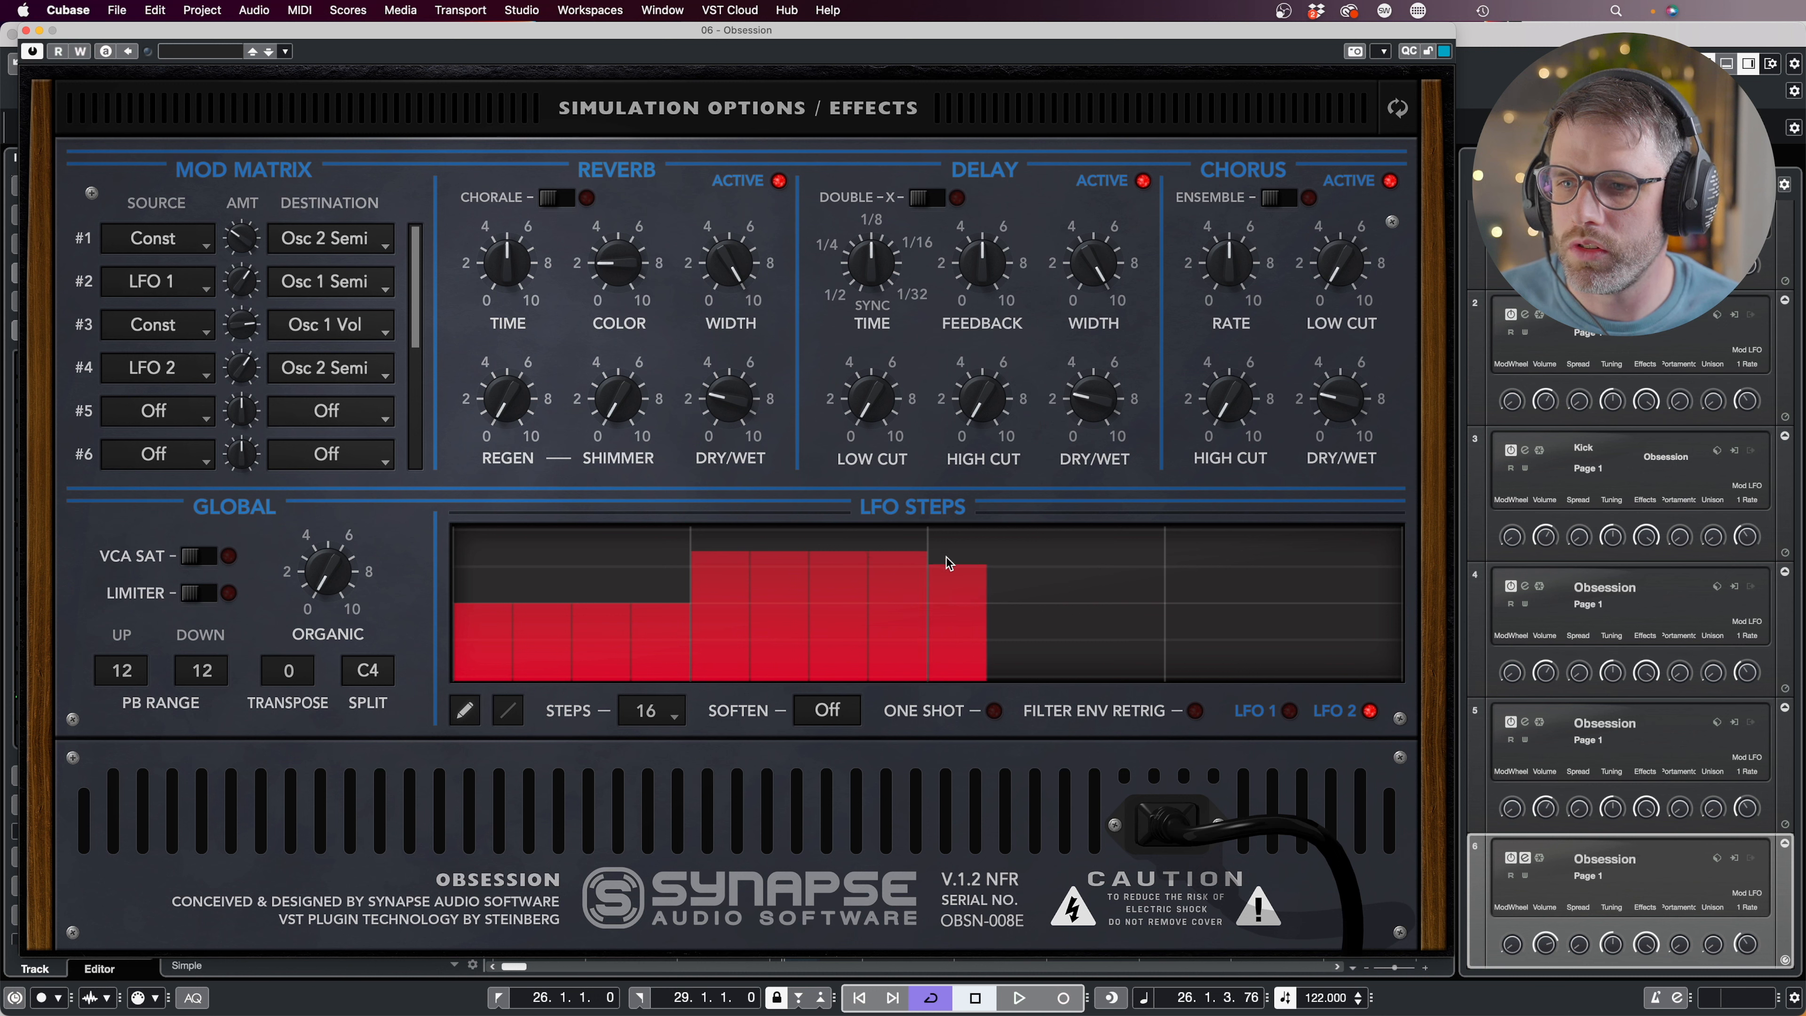
drag(947, 567, 1179, 575)
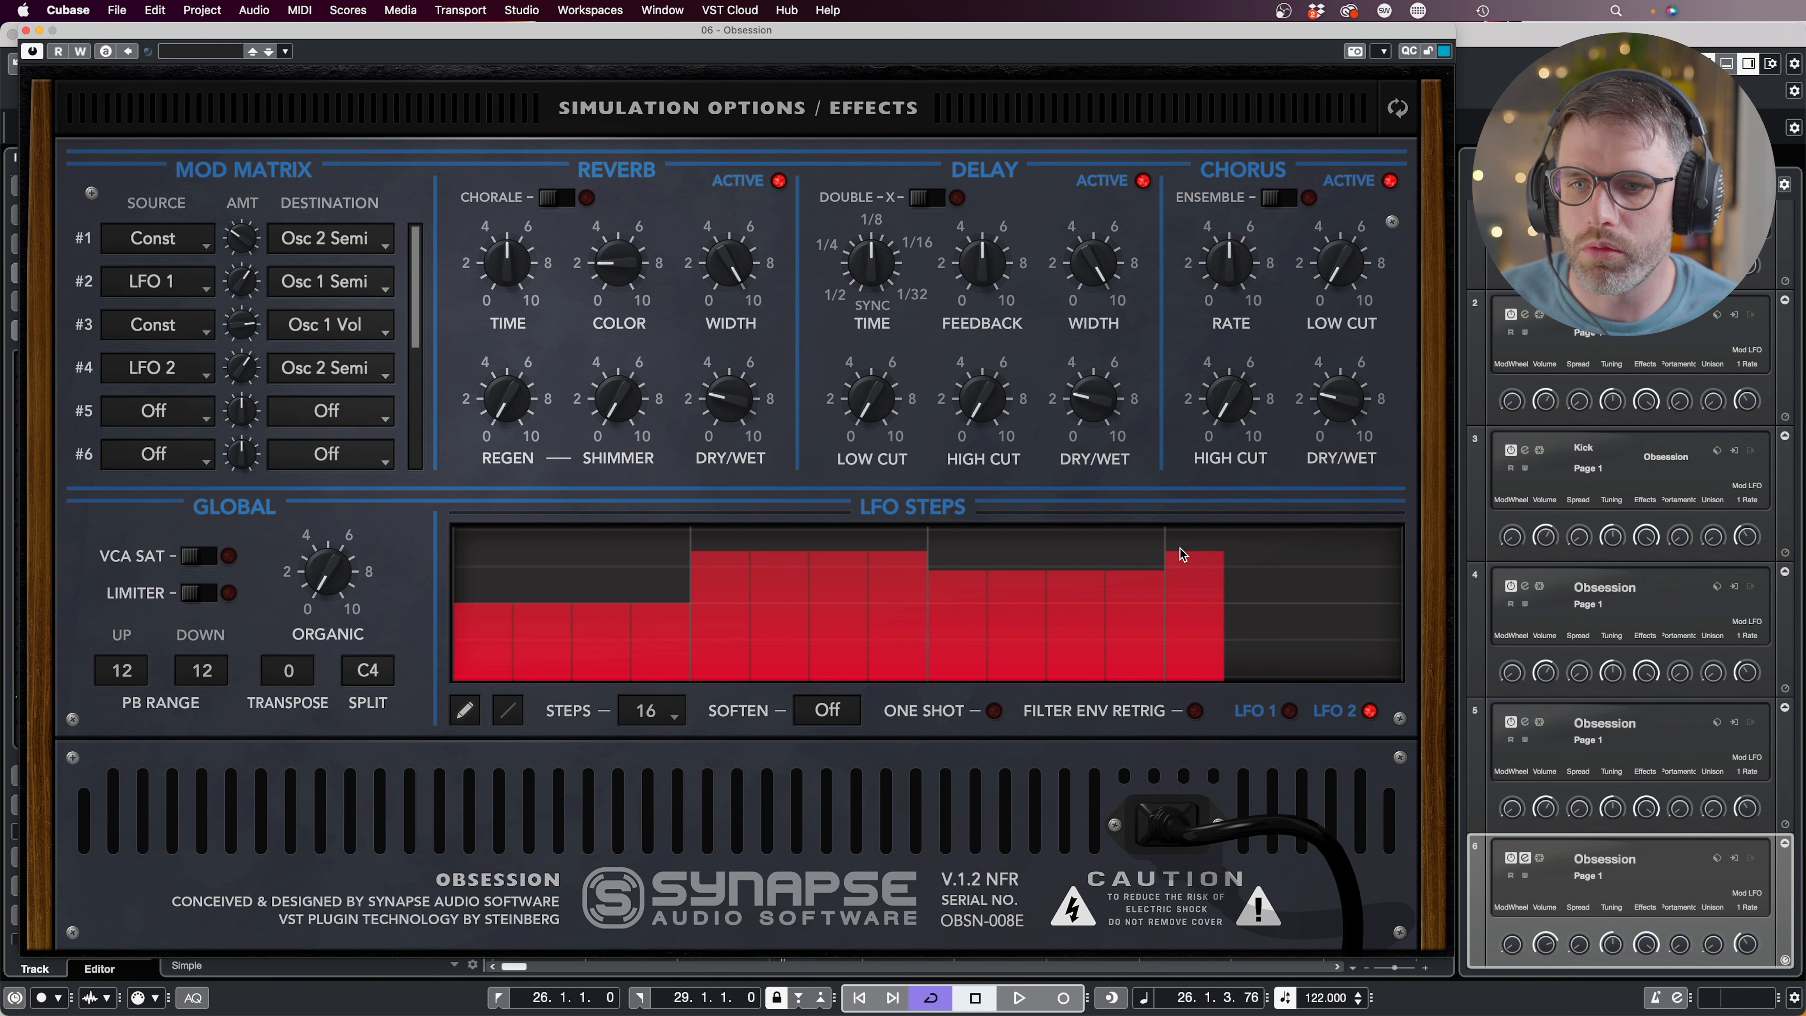
drag(1181, 537, 1357, 539)
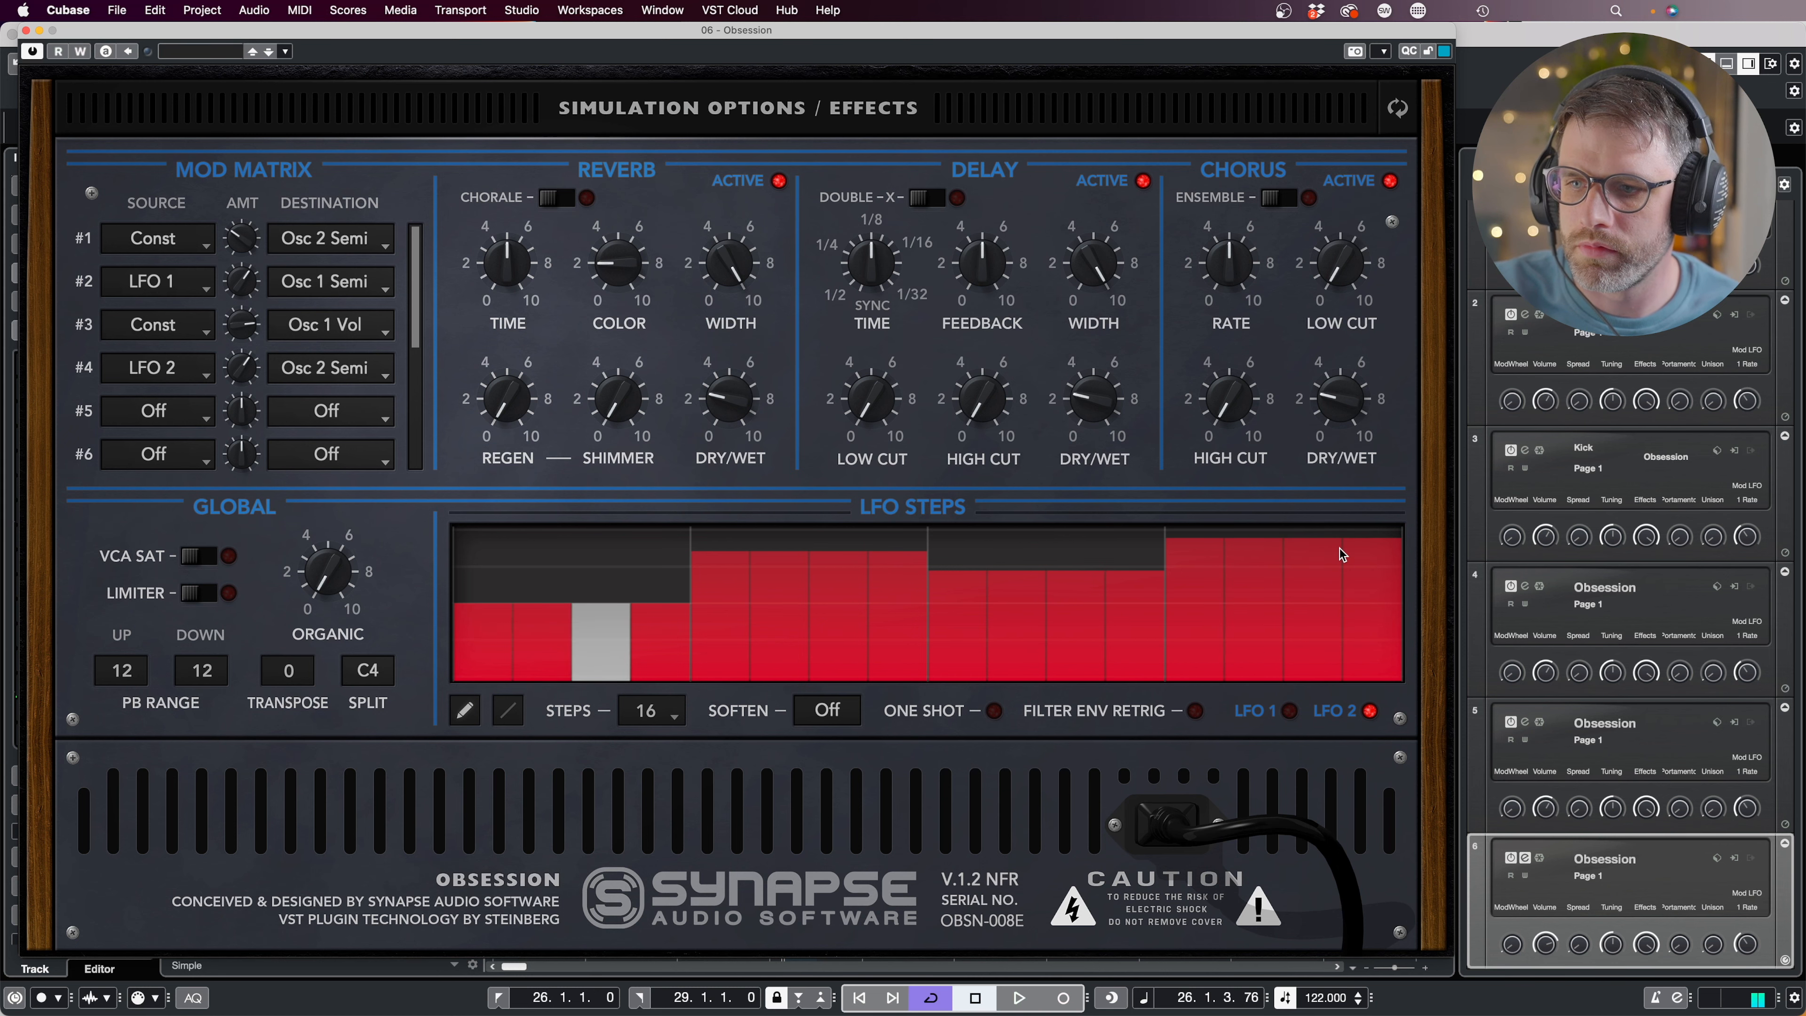
Turn Osc 1 back on in the filter section and display LFO 1's steps on the rear panel.
click(882, 107)
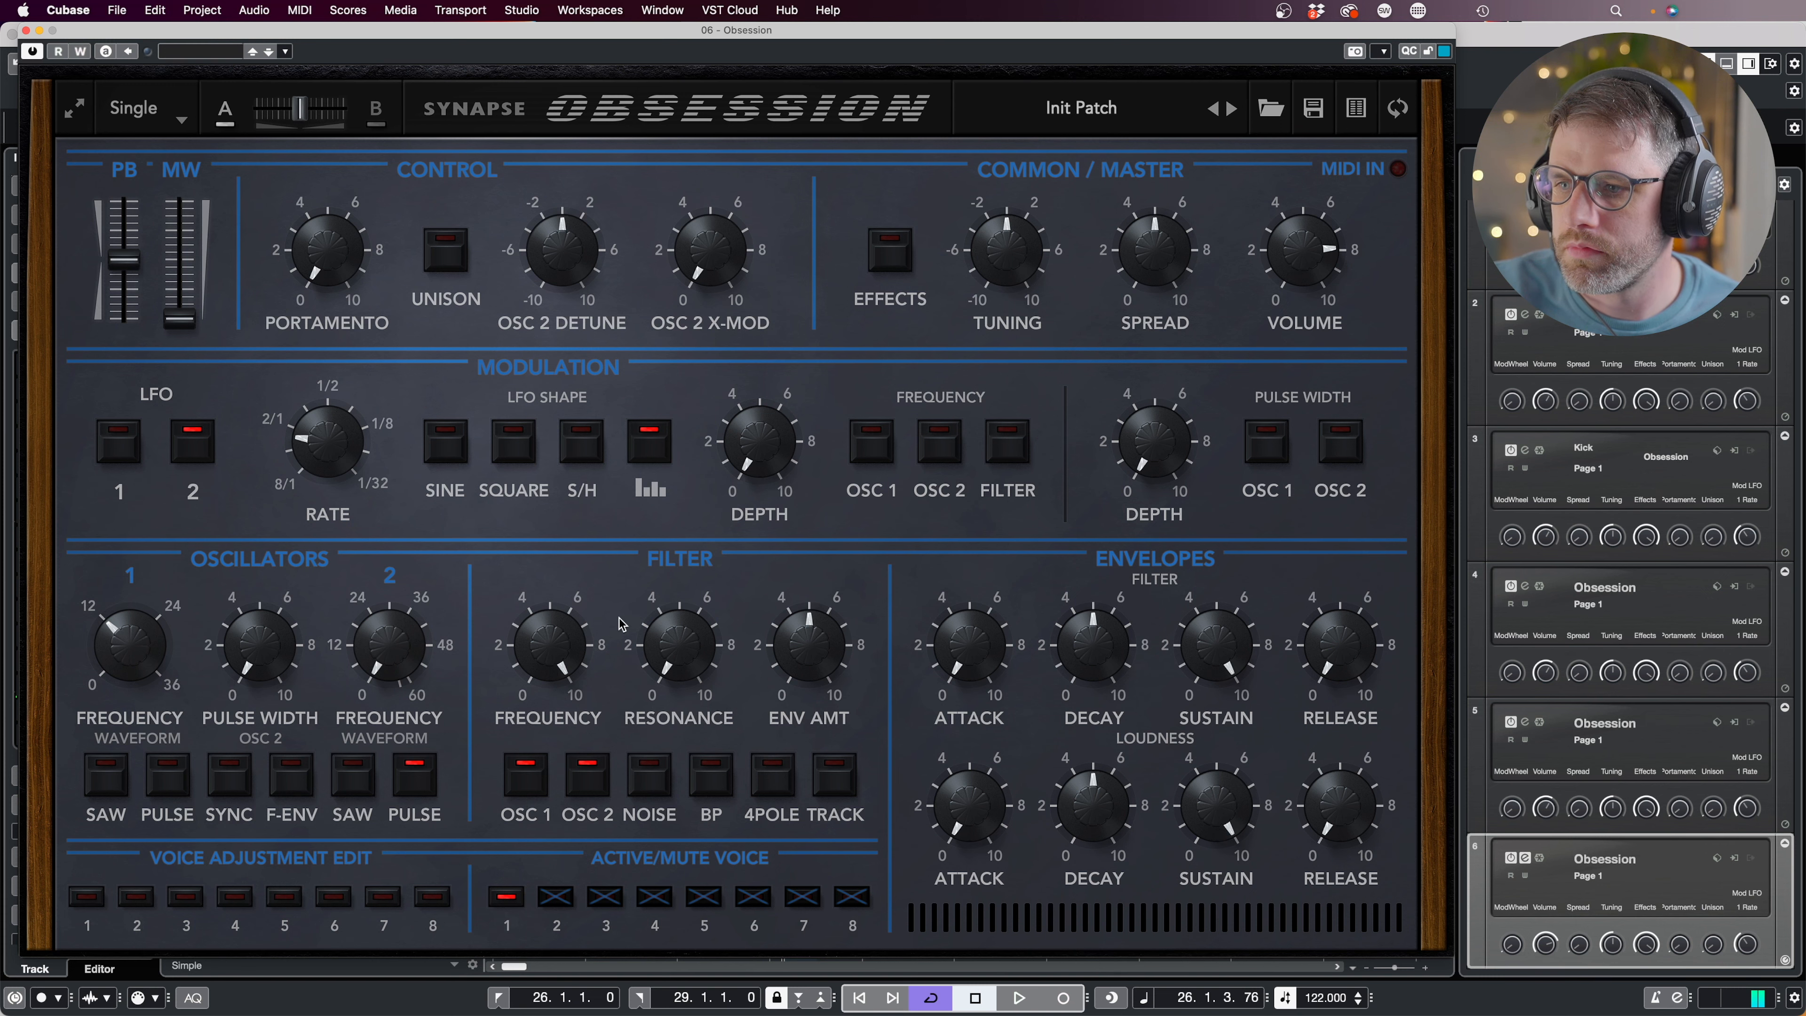
click(694, 108)
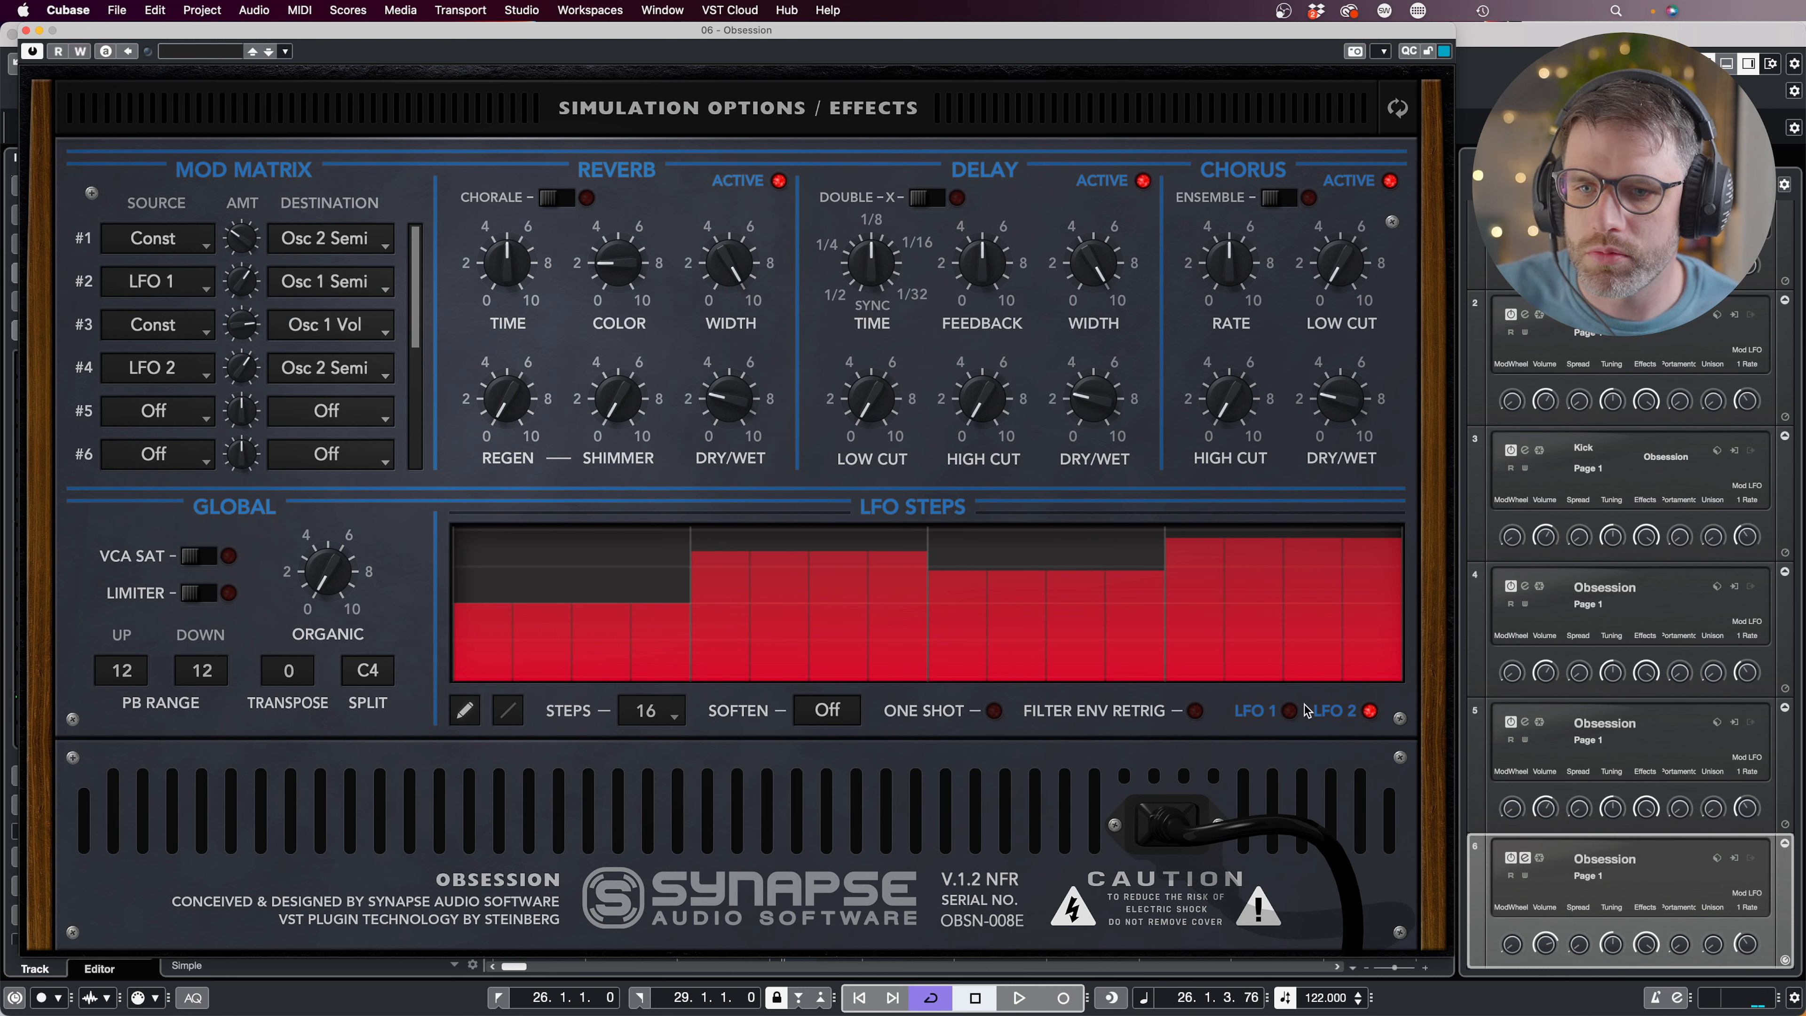
click(1289, 713)
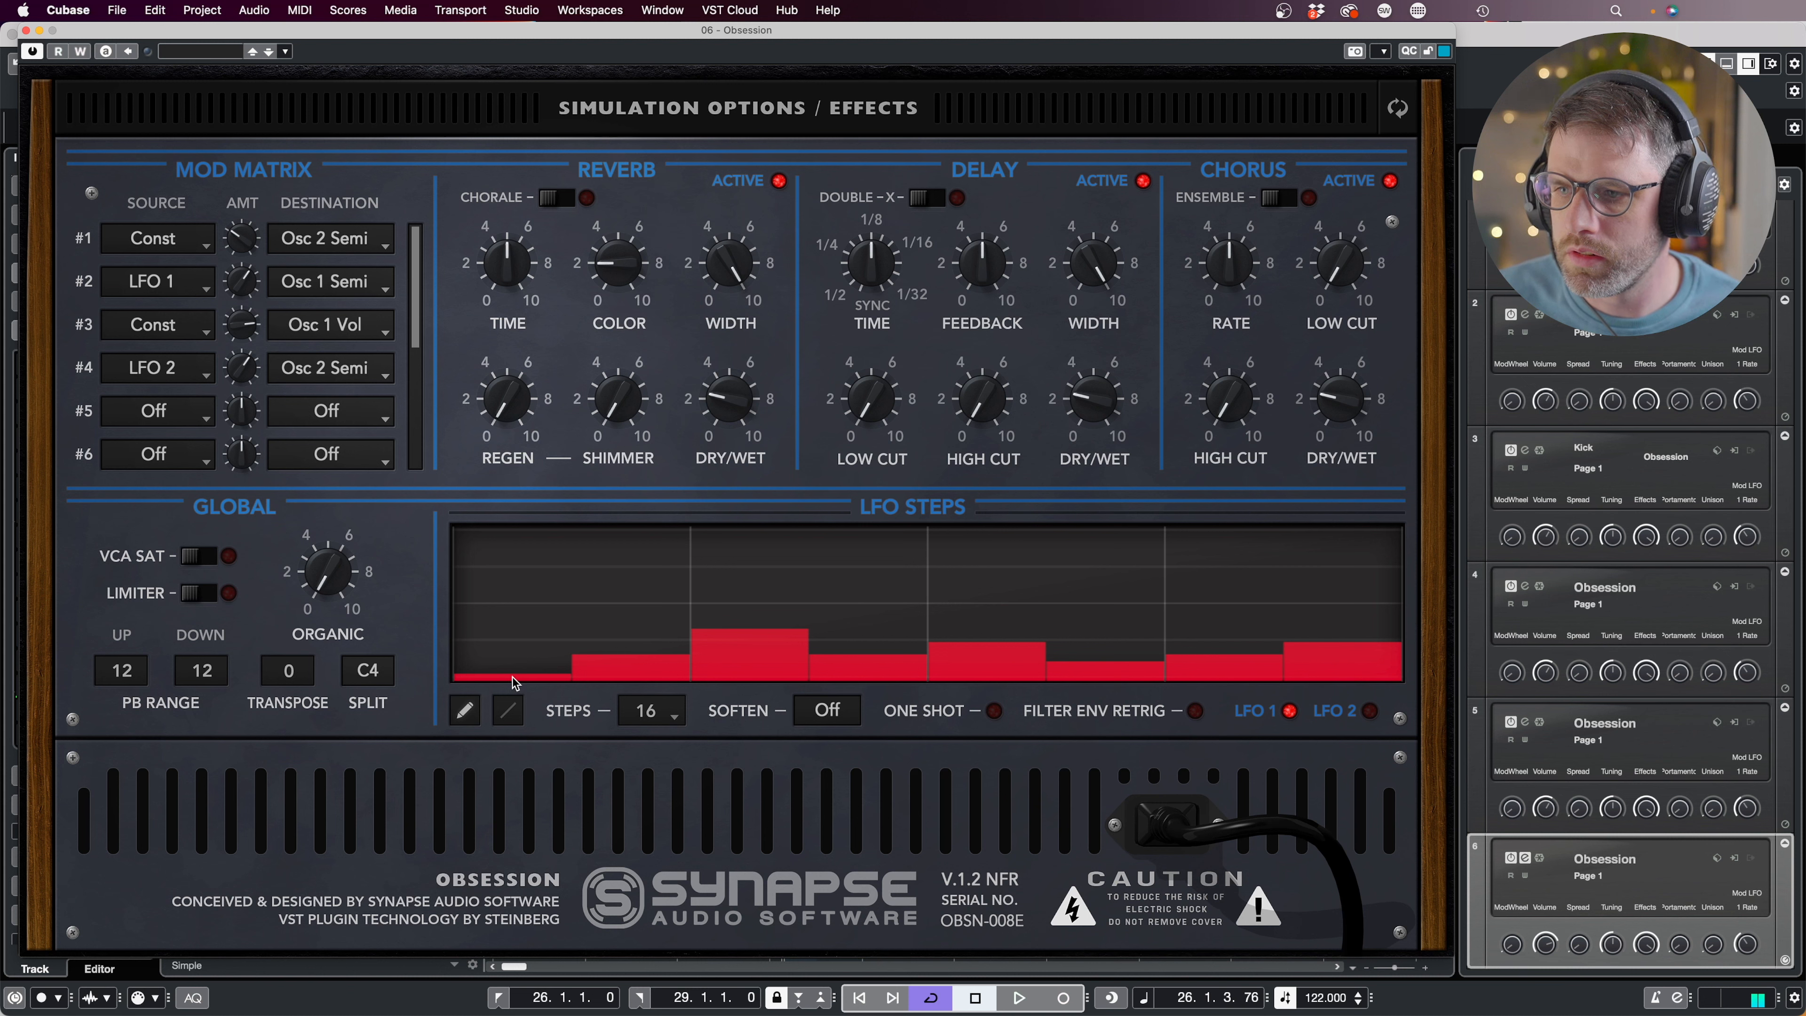
Lower all eight of LFO 1's steps slightly, bringing the first one down to zero.
drag(595, 655, 595, 656)
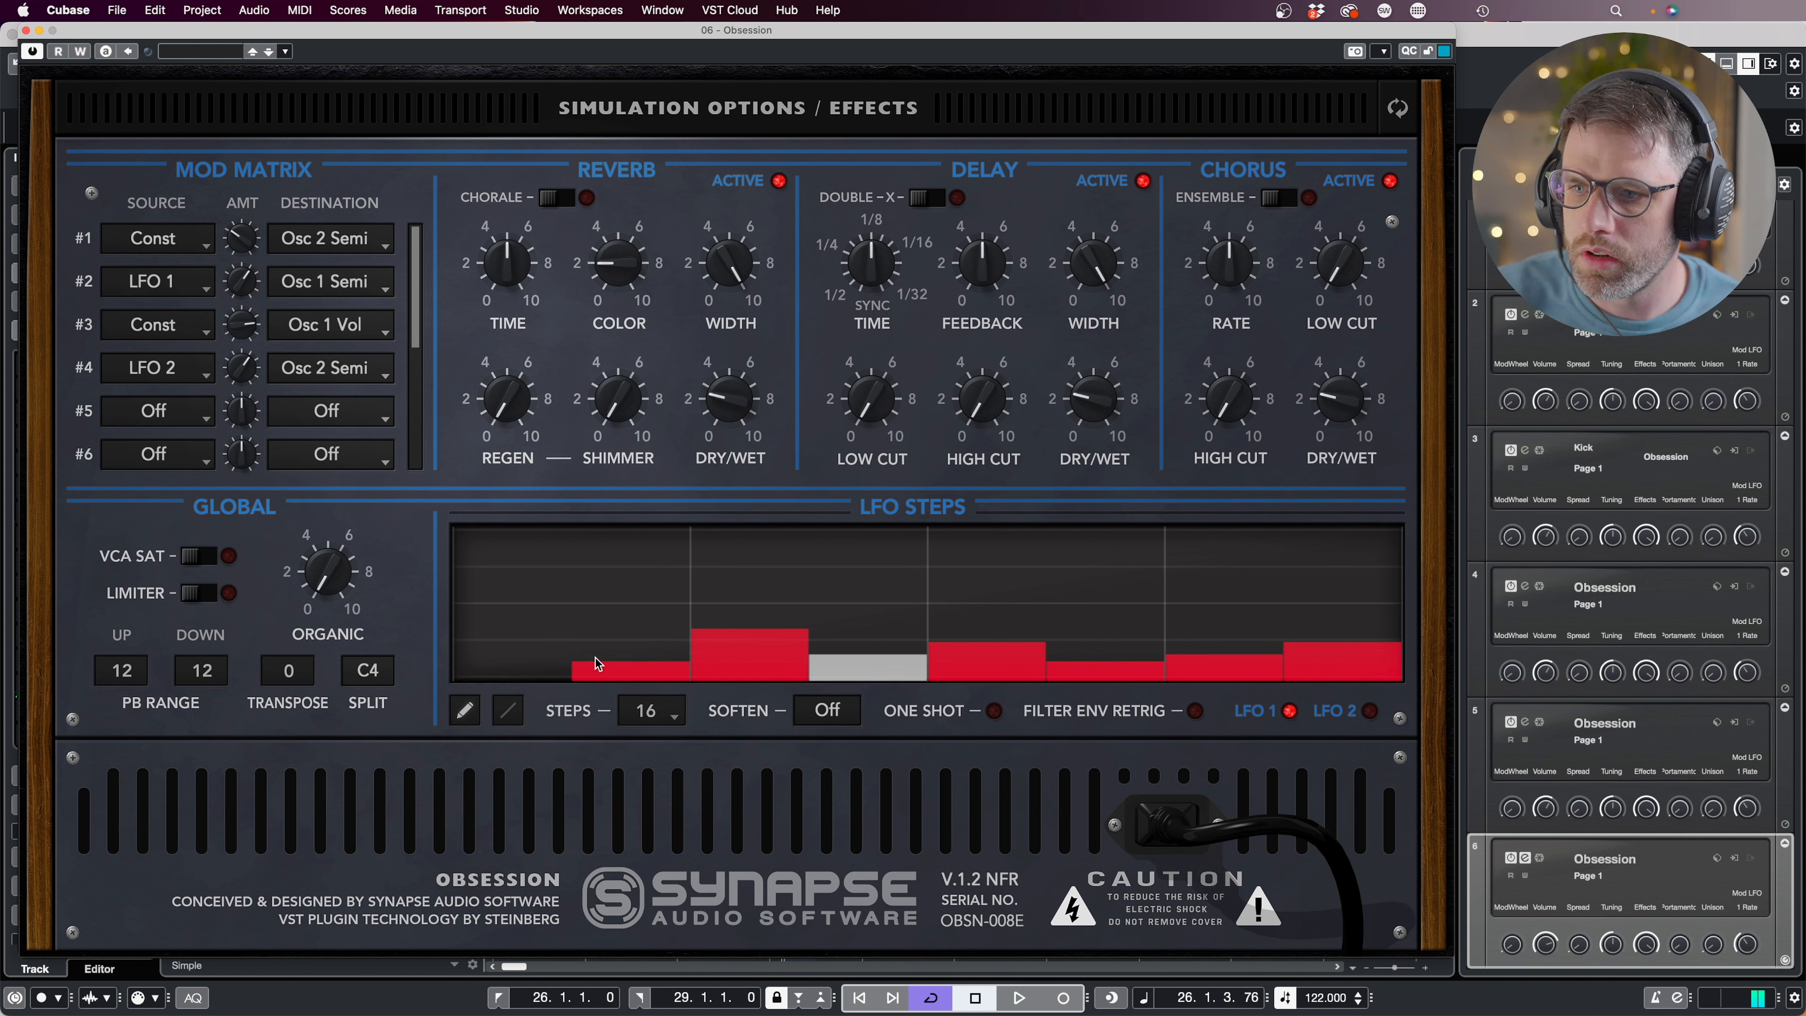
drag(646, 634, 600, 657)
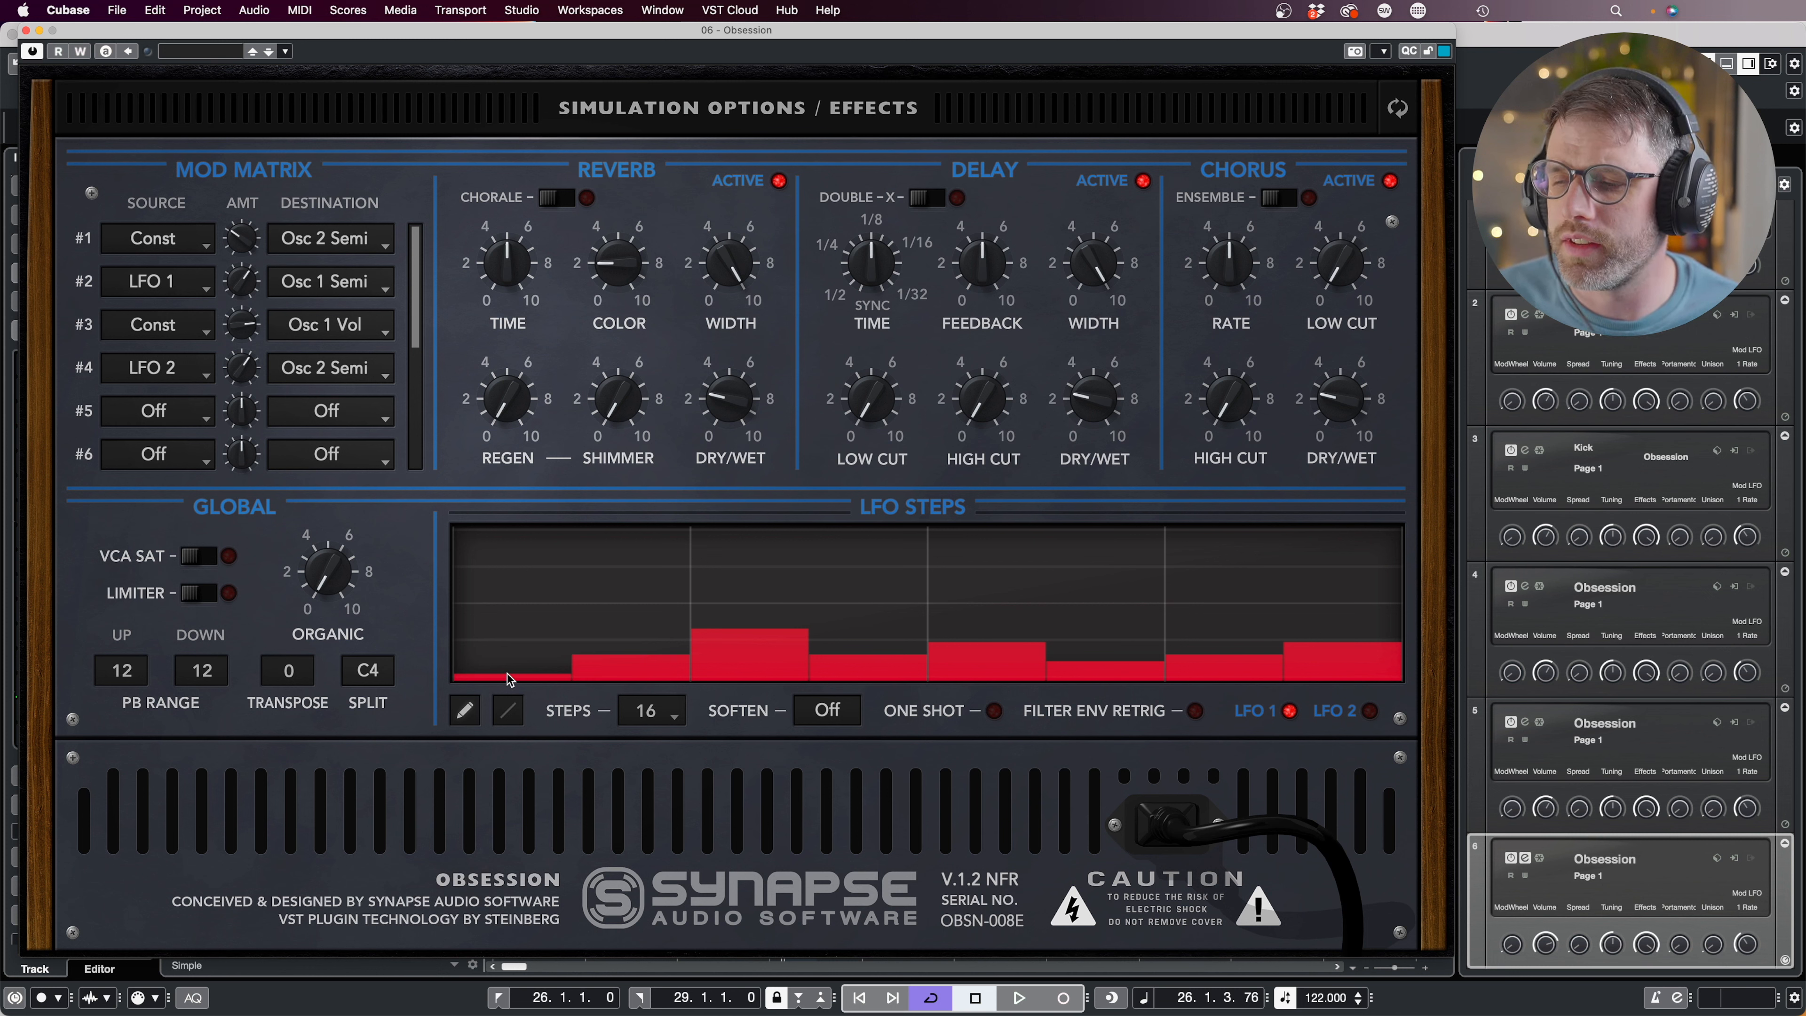
drag(503, 675, 585, 659)
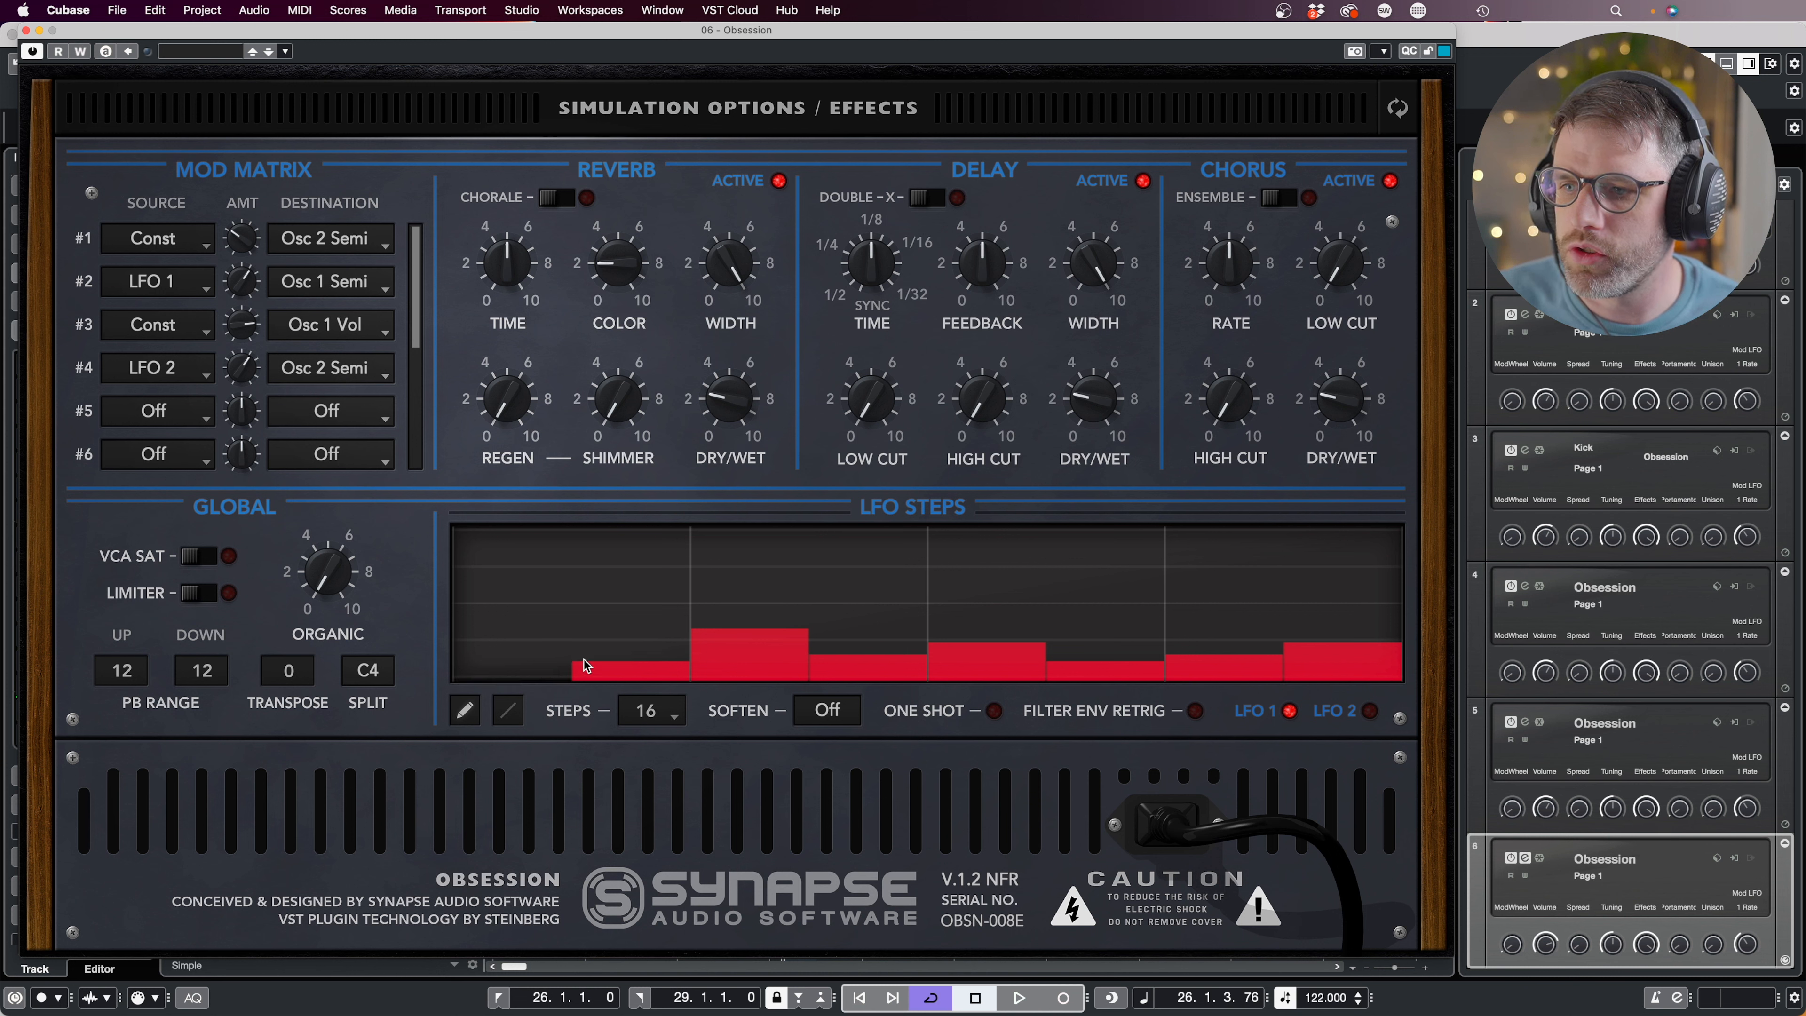
click(697, 634)
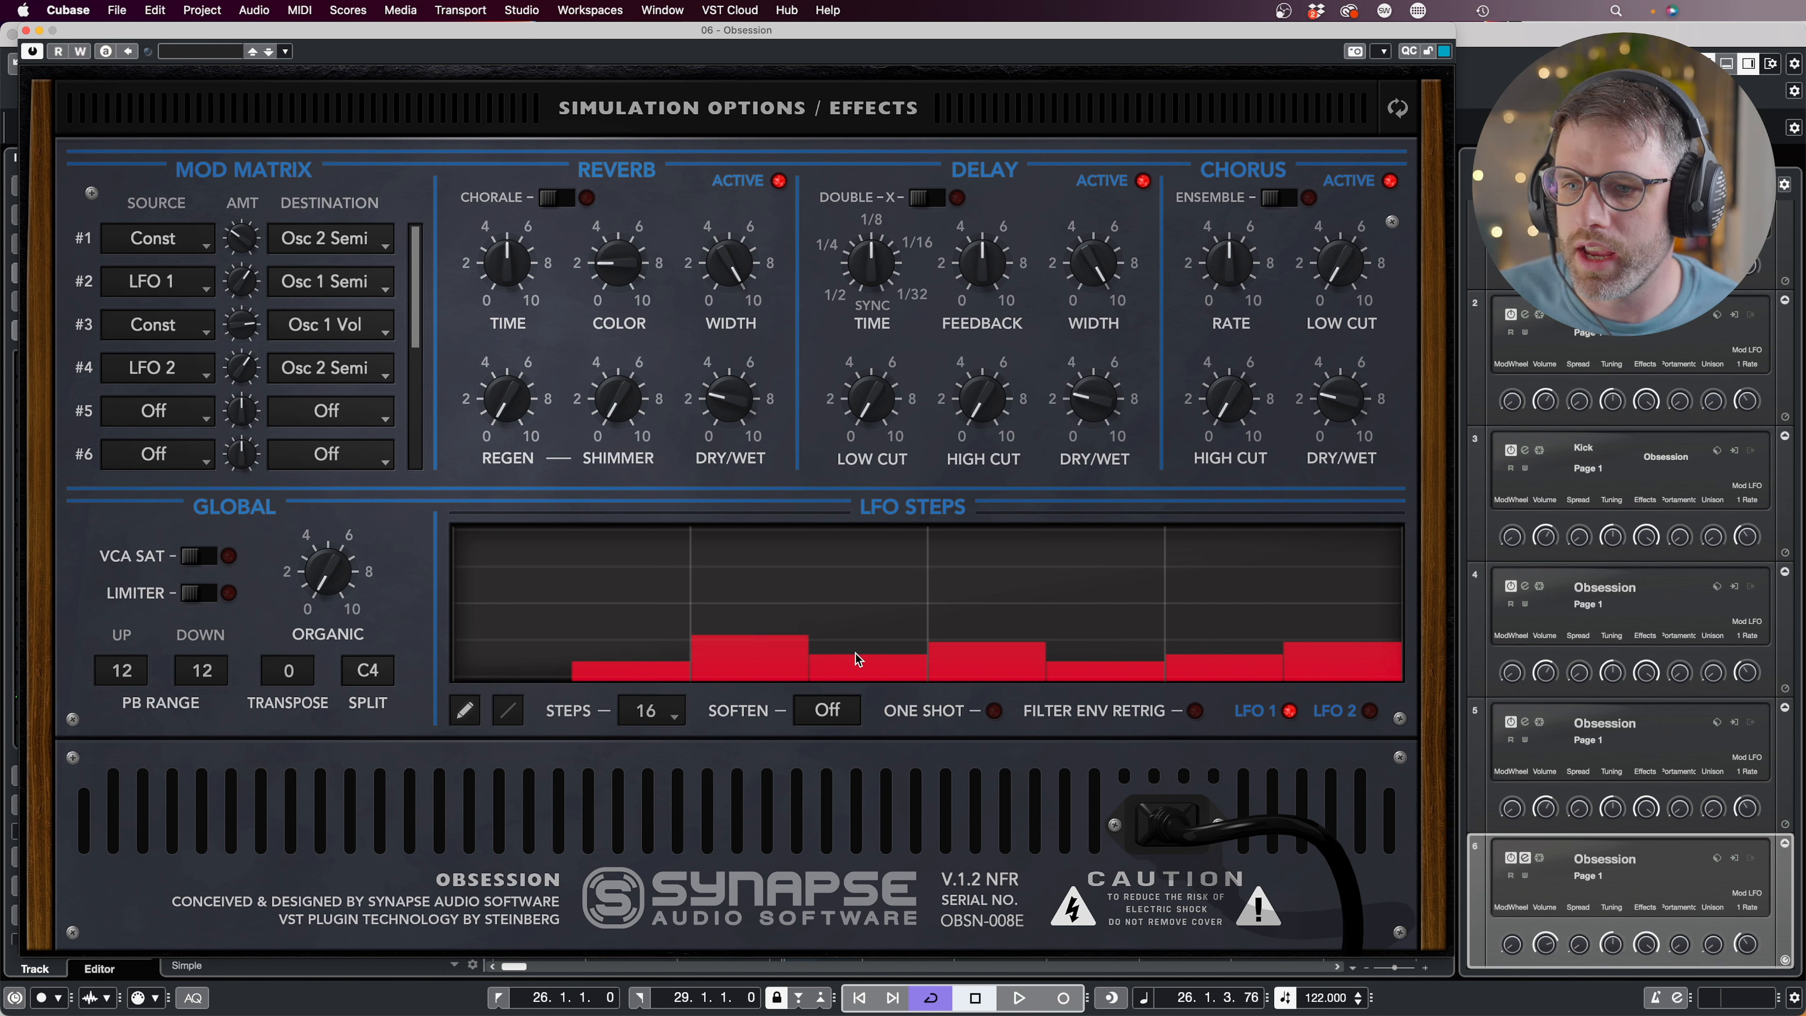
drag(855, 654, 855, 656)
click(952, 644)
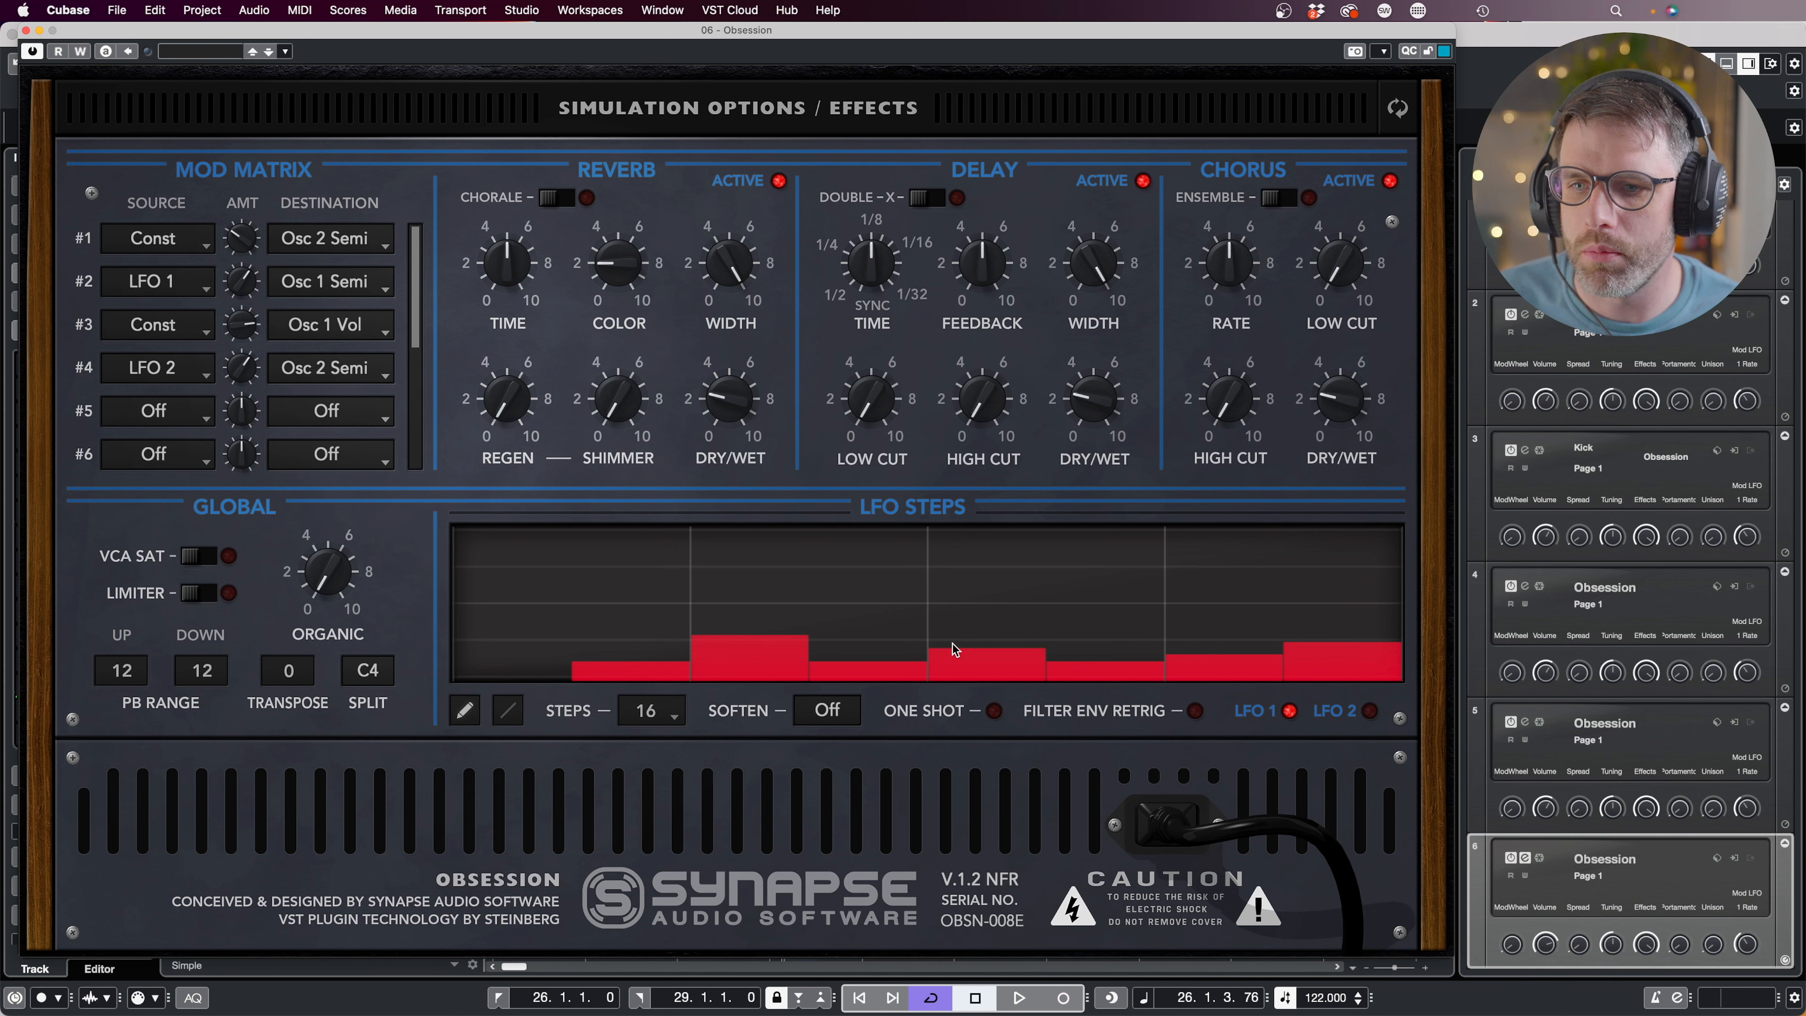
click(1185, 656)
click(1314, 646)
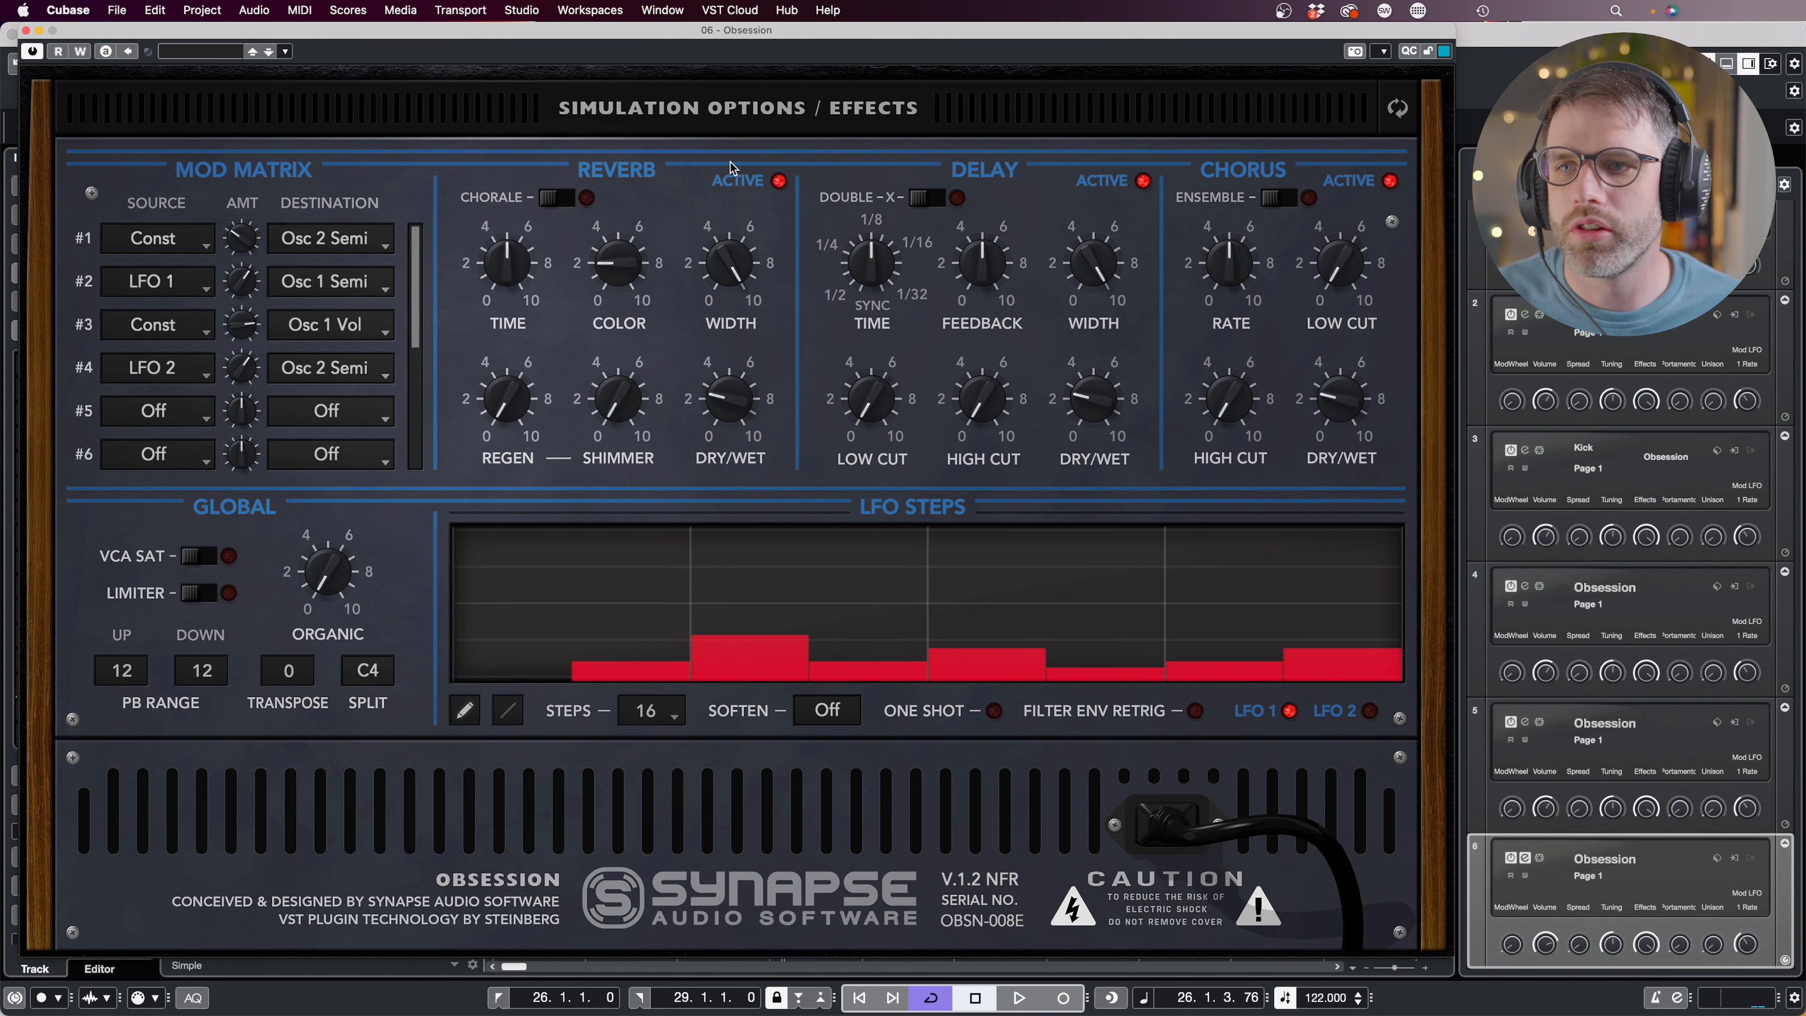
Lower the filter frequency and the filter envelope sustain to 0, and turn on Filter Env Retrig for LFO 1.
click(768, 107)
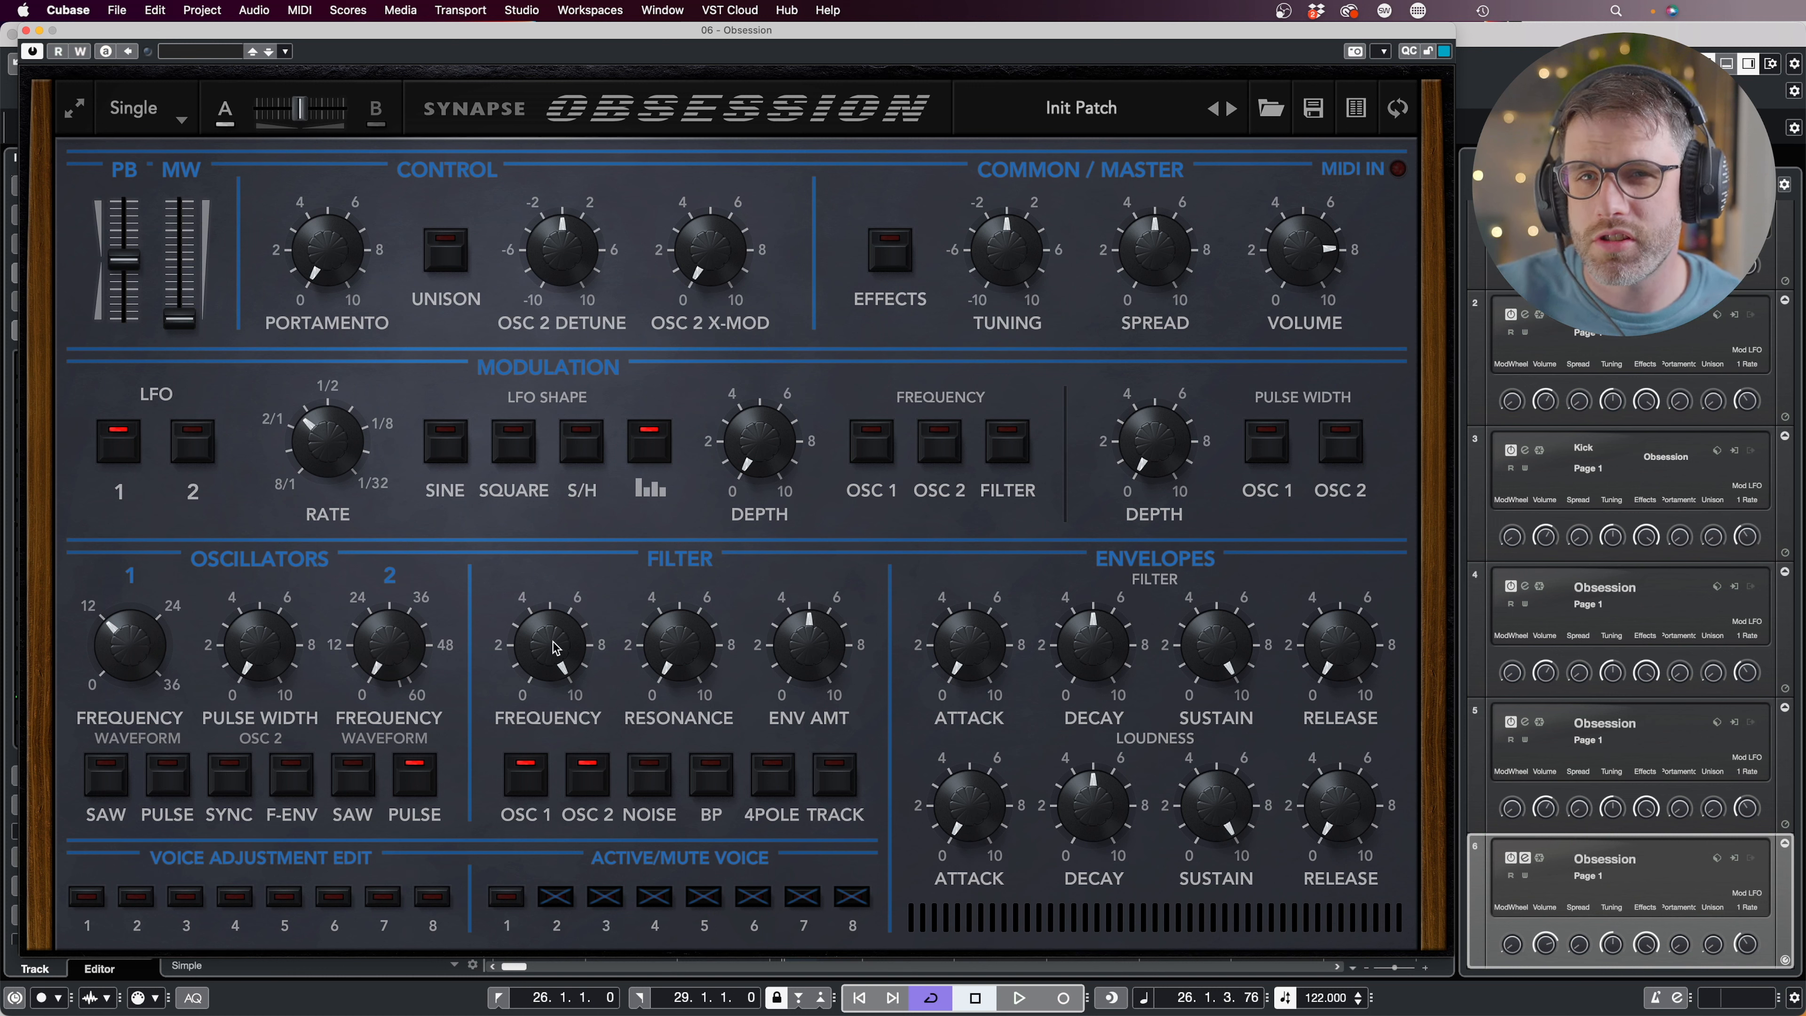
drag(556, 647, 545, 639)
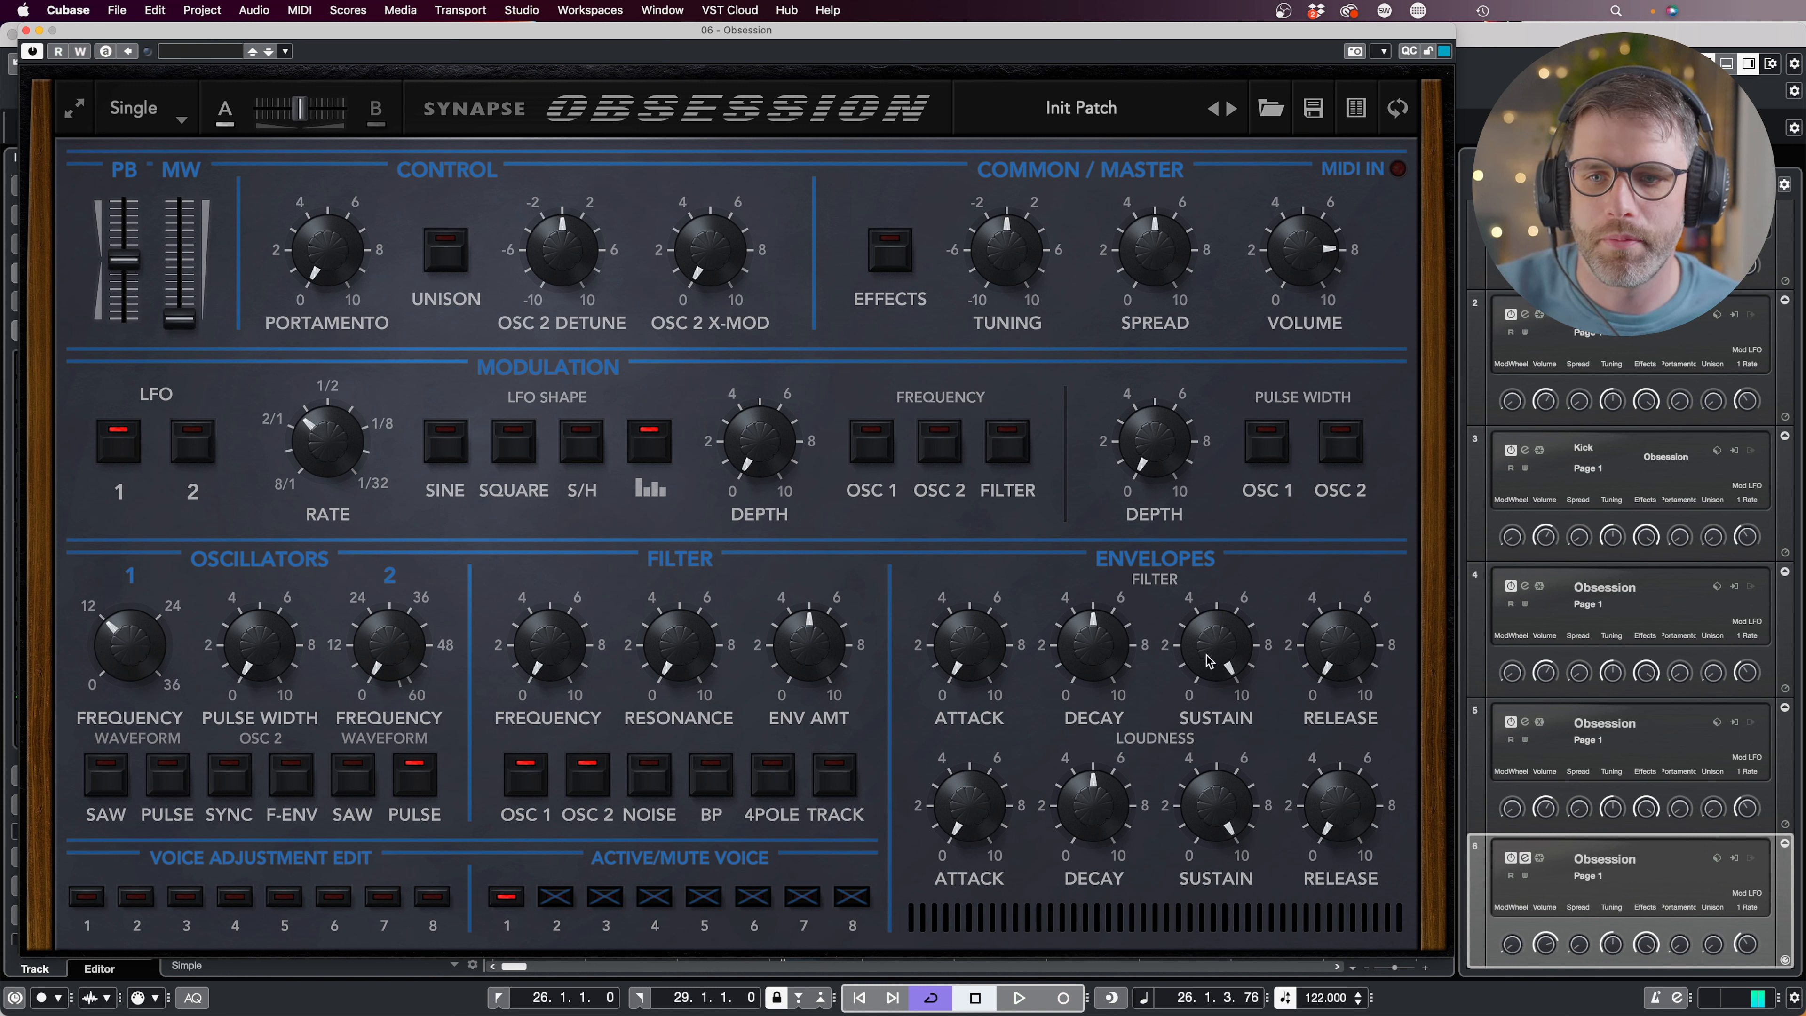
drag(1212, 661, 1207, 709)
drag(1207, 720, 1203, 834)
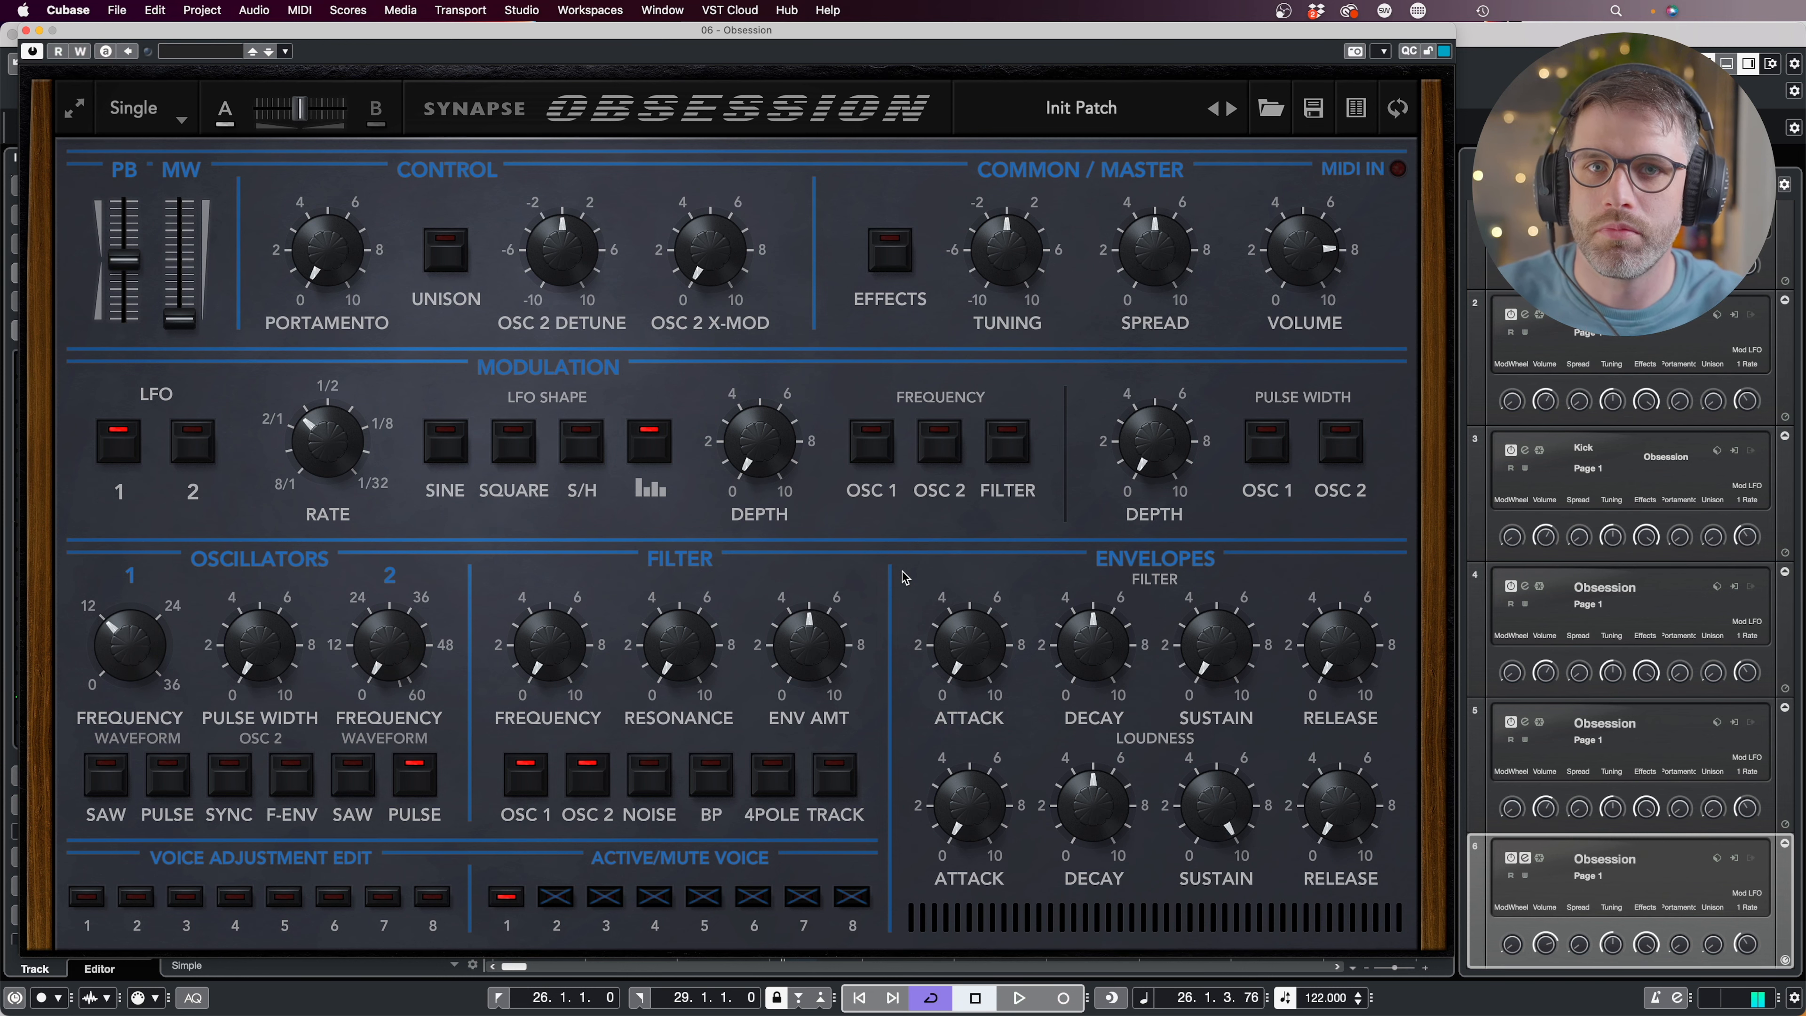
click(740, 107)
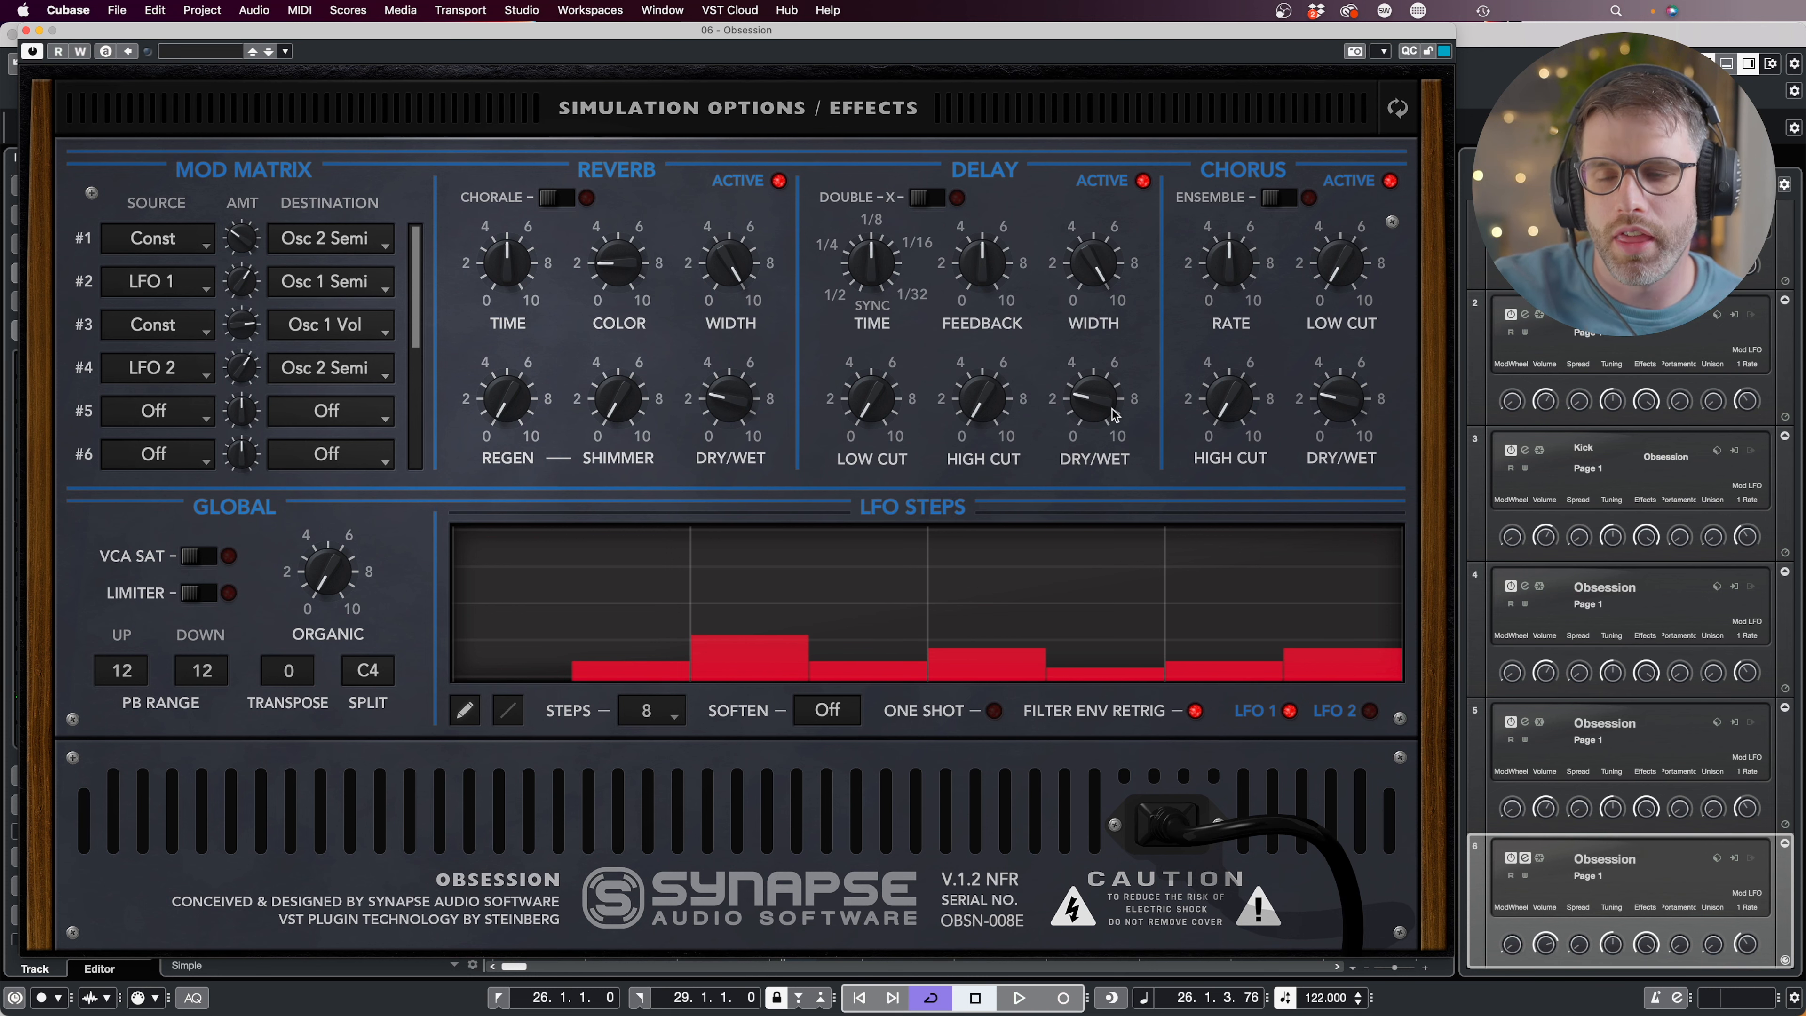
Raise the filter envelope's decay to about 7 and its attack and release to about 2.
click(846, 103)
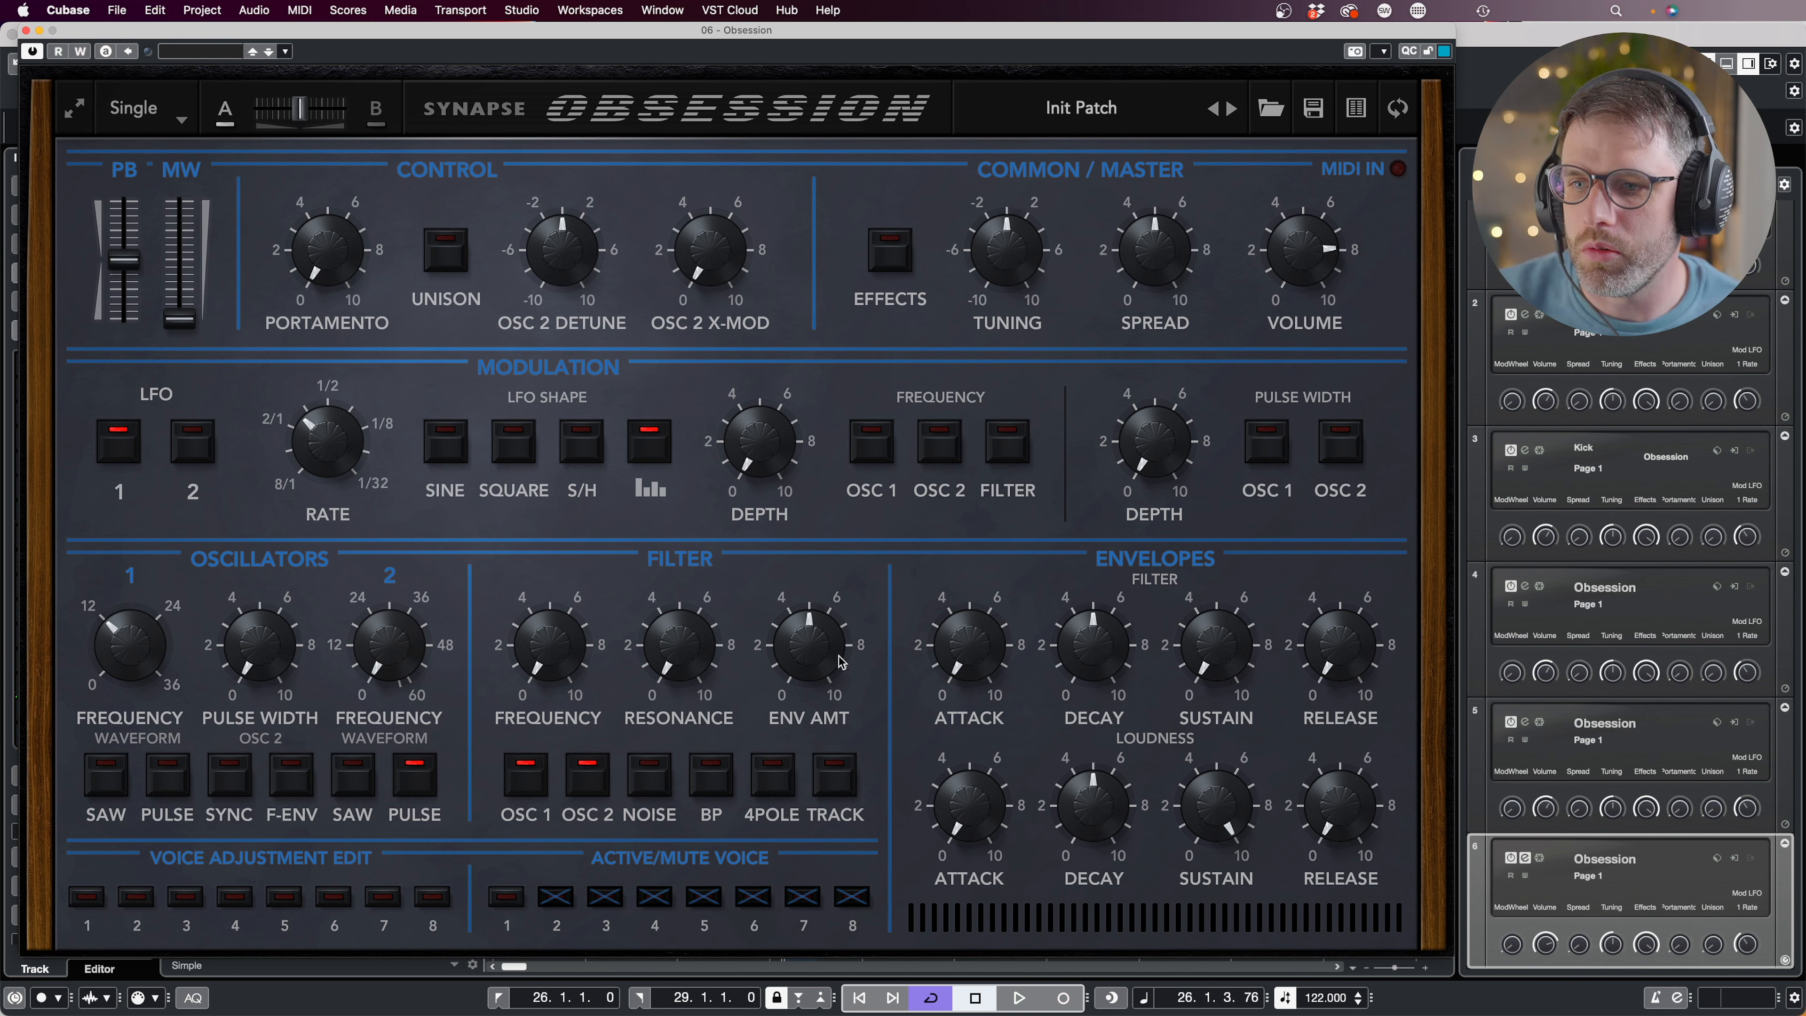
drag(1086, 656, 1093, 627)
drag(1298, 662, 1310, 612)
mouse_move(955, 669)
mouse_down()
mouse_move(956, 535)
mouse_move(956, 655)
mouse_up()
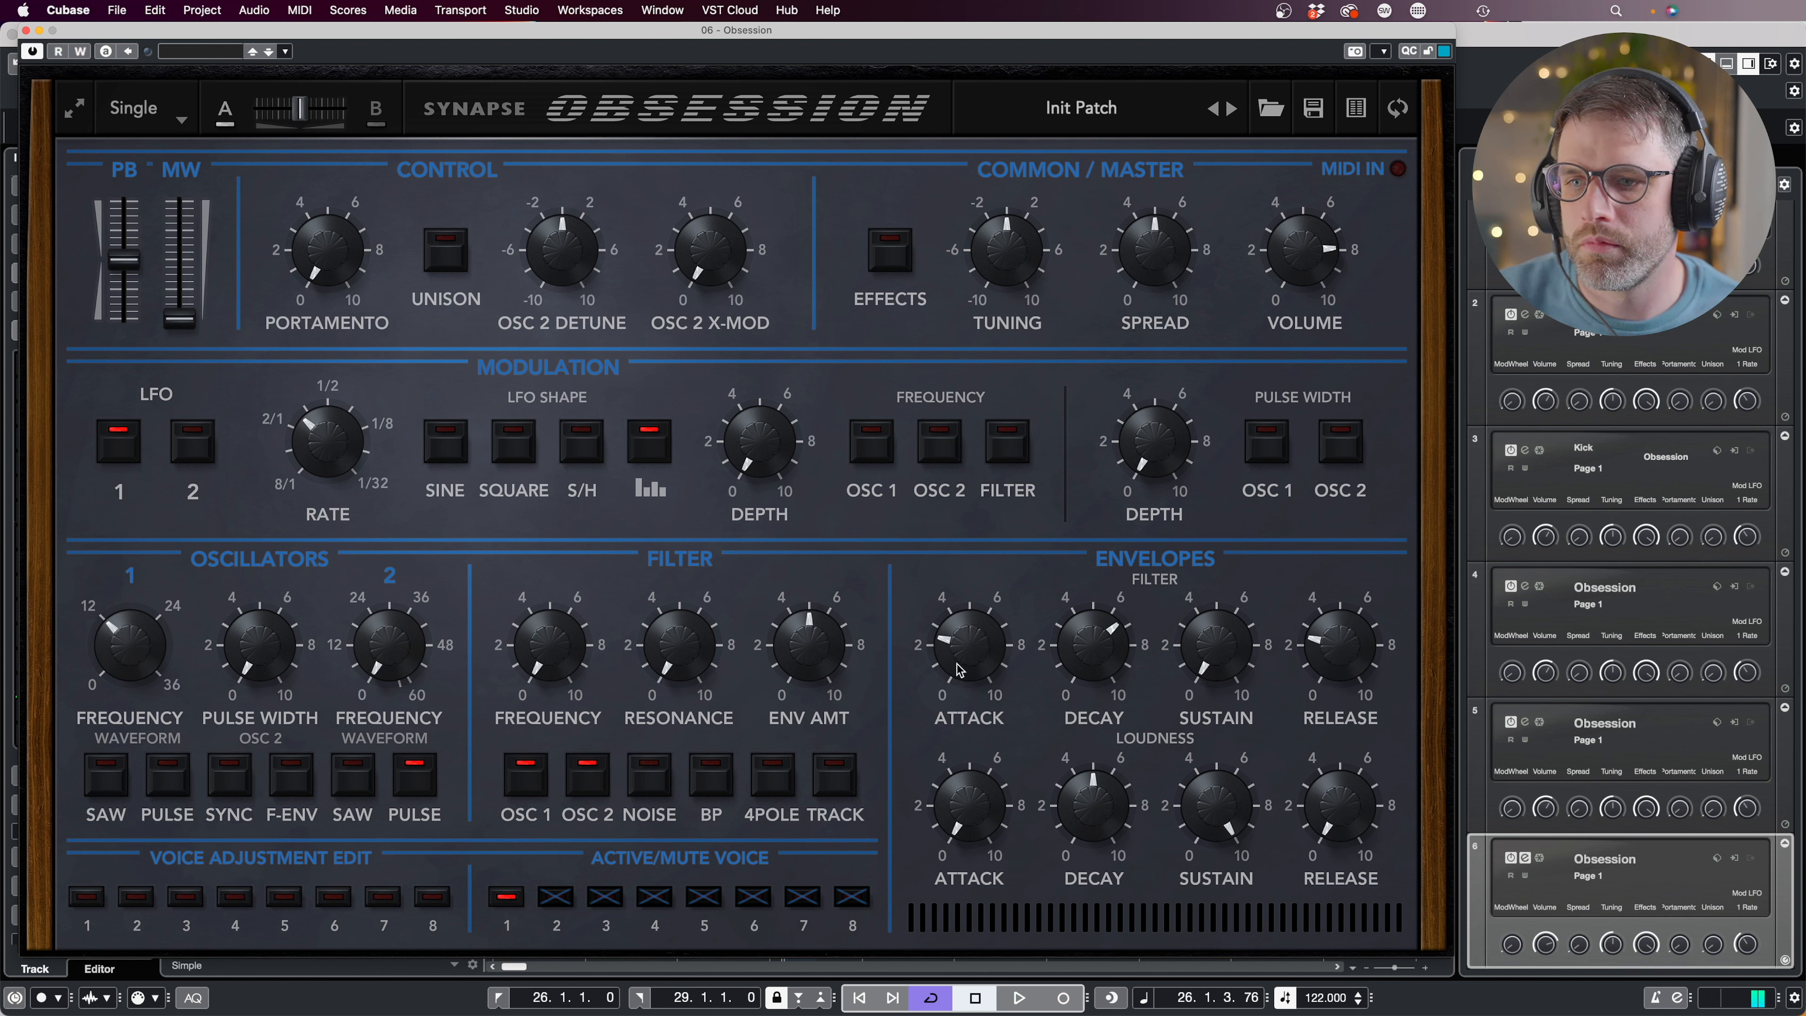
Set the loudness envelope's attack and release to about 2 and decay to about 7, and lower the filter envelope amount to about 1.
drag(960, 793, 964, 751)
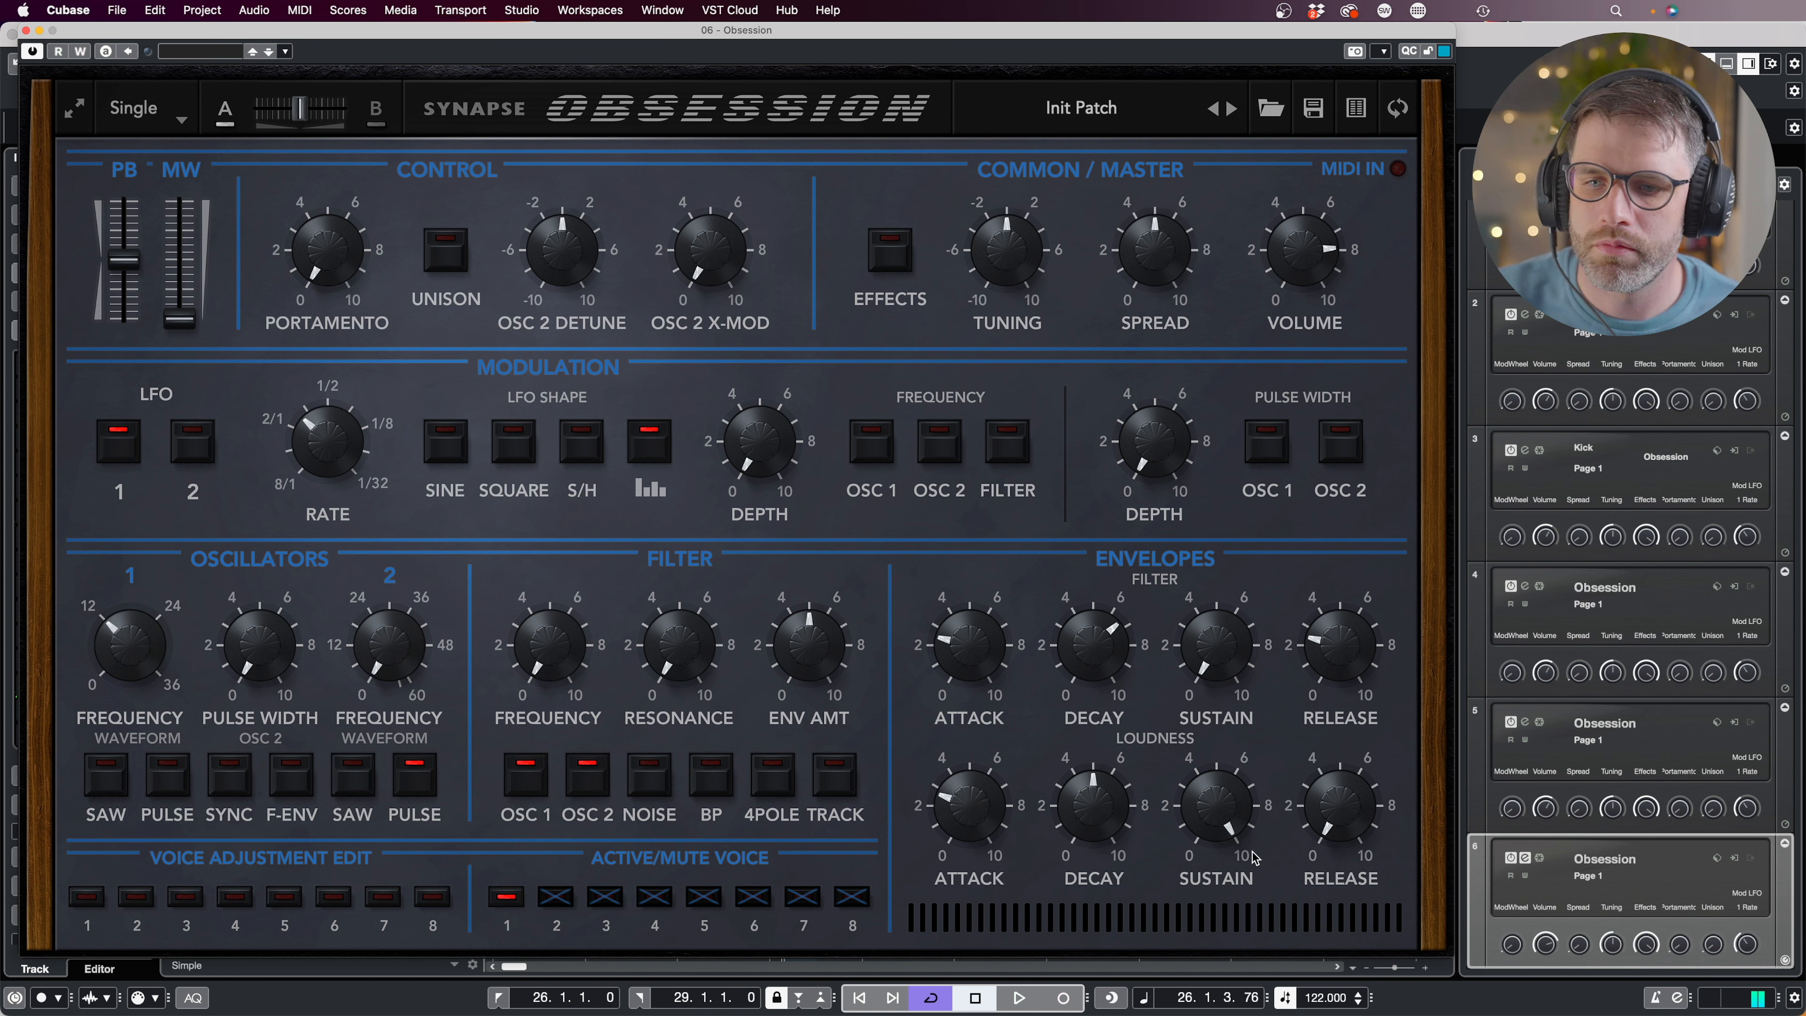
drag(1120, 806, 1120, 789)
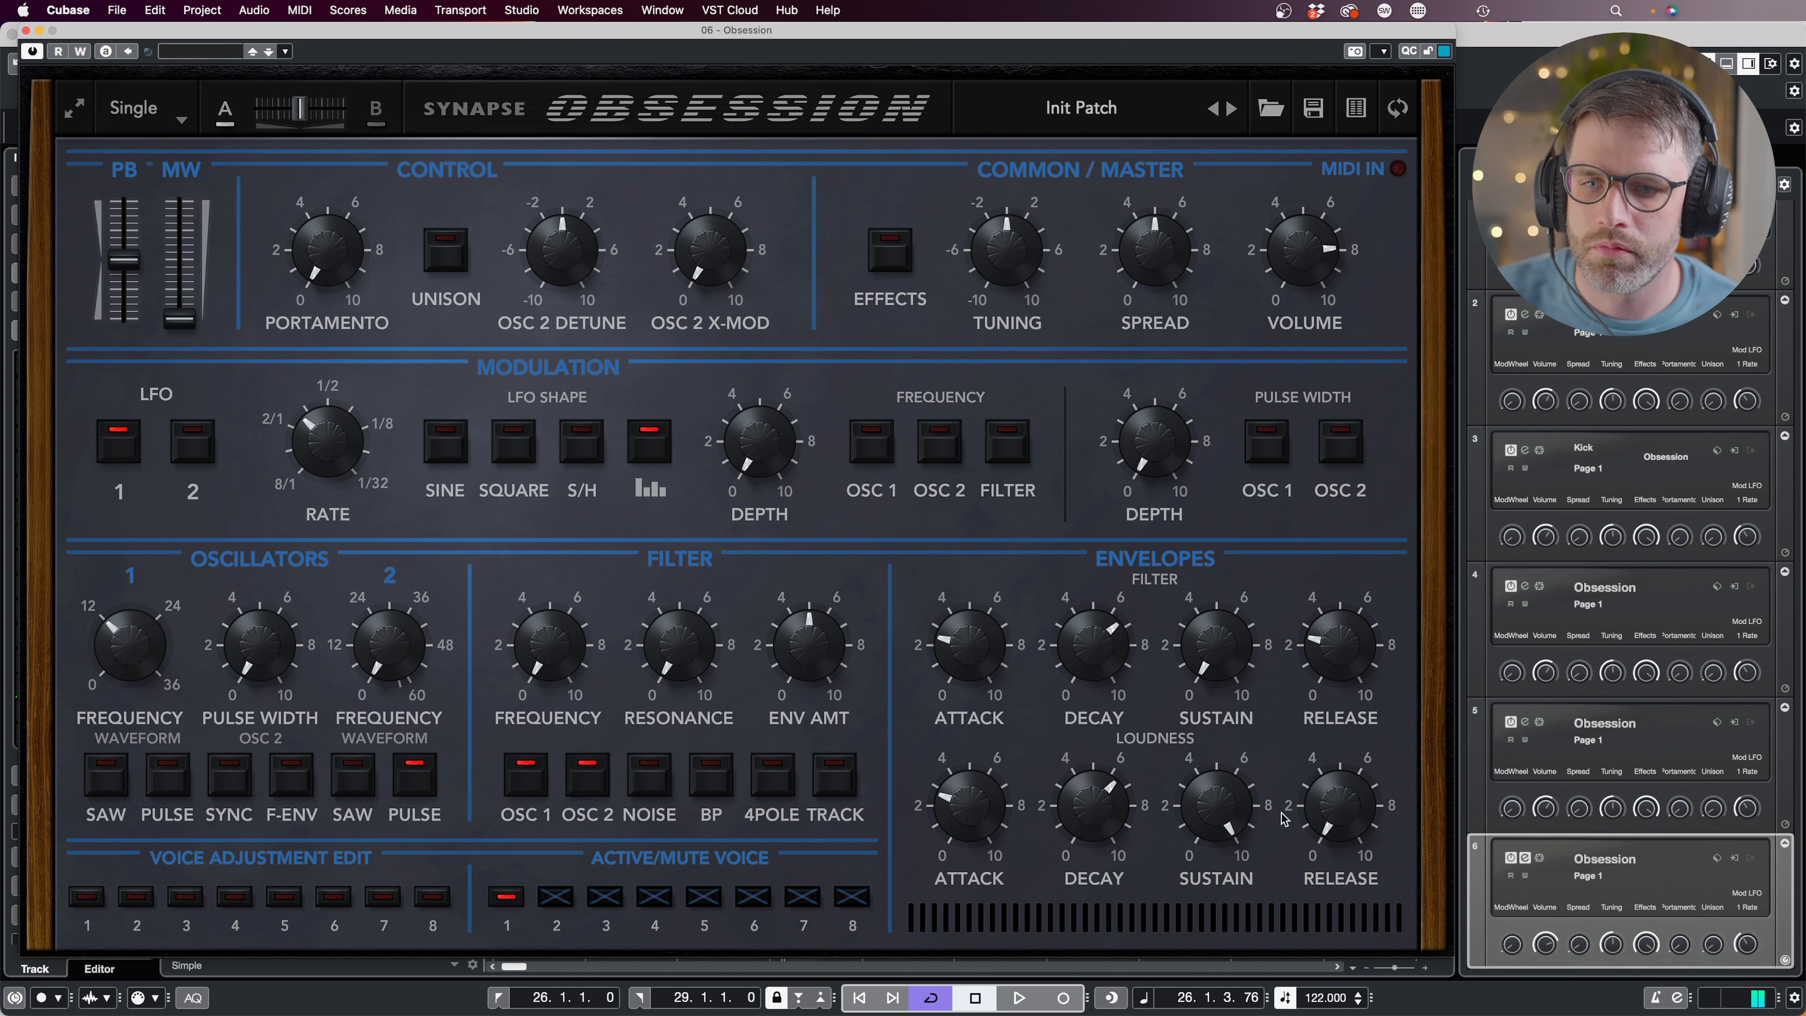
drag(1327, 817, 1326, 839)
drag(814, 639, 802, 704)
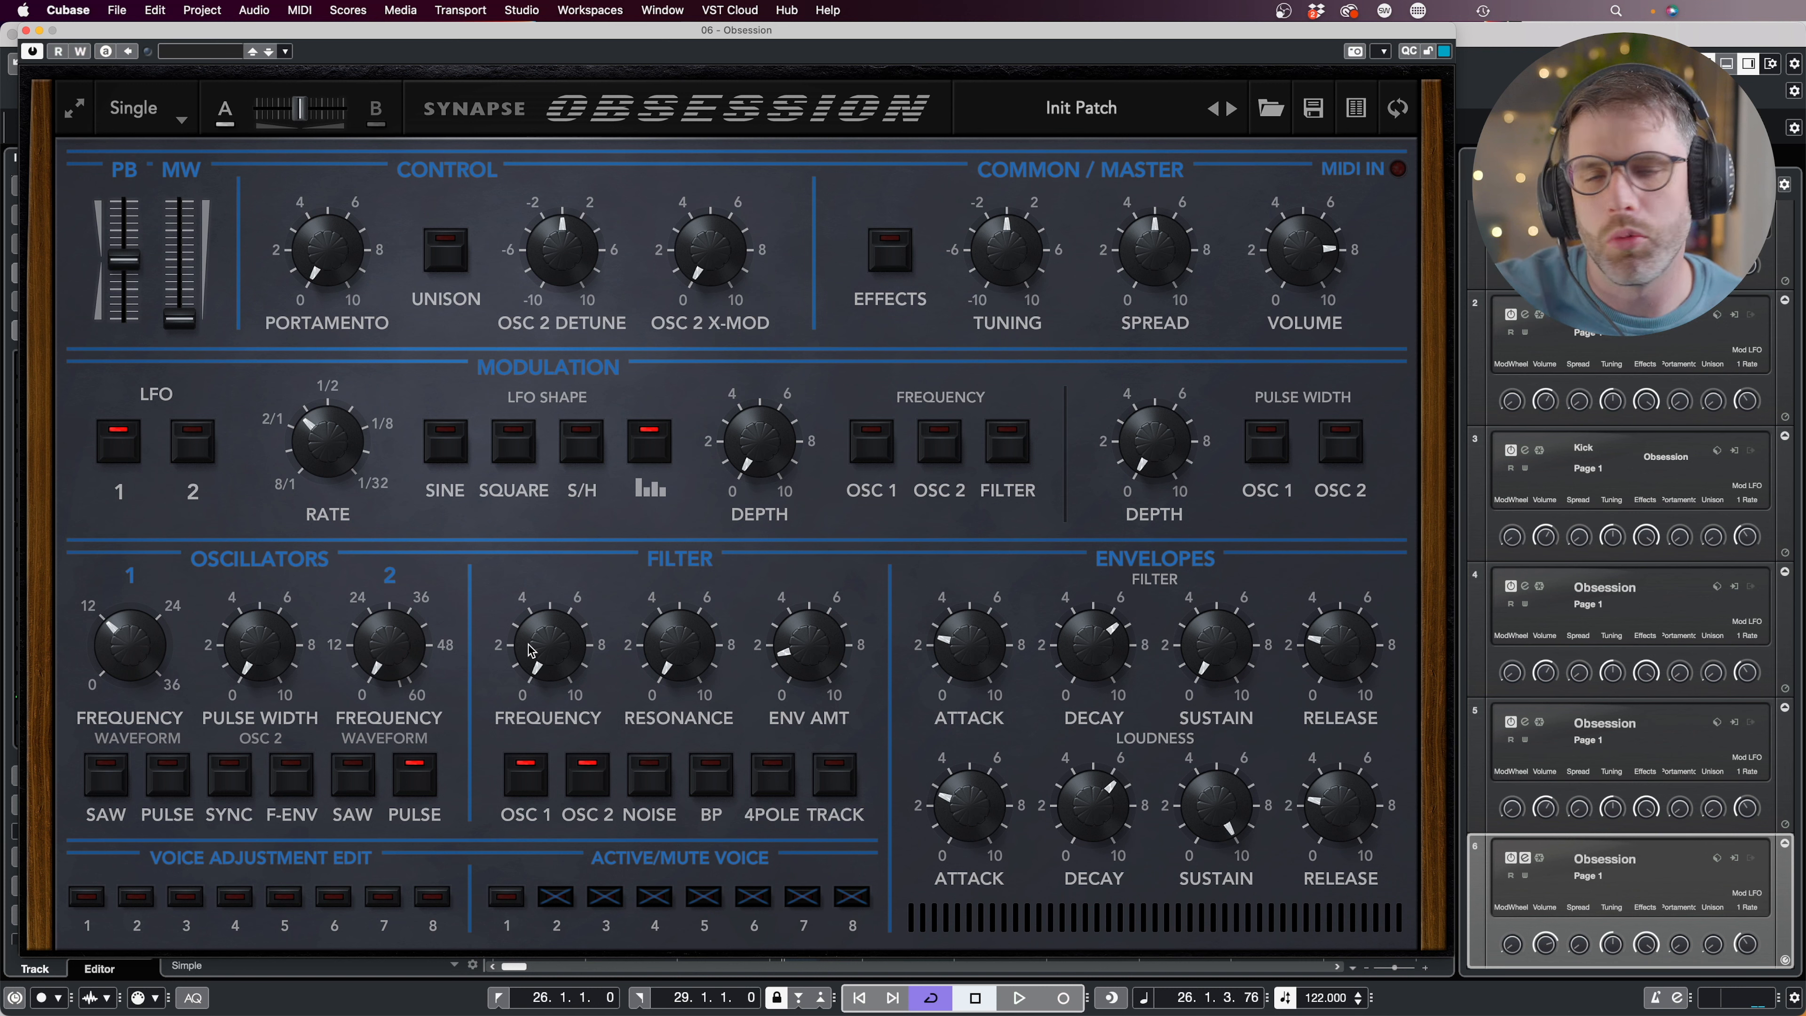
Route Modwheel to Cutoff in mod matrix slot #5.
click(681, 136)
click(160, 412)
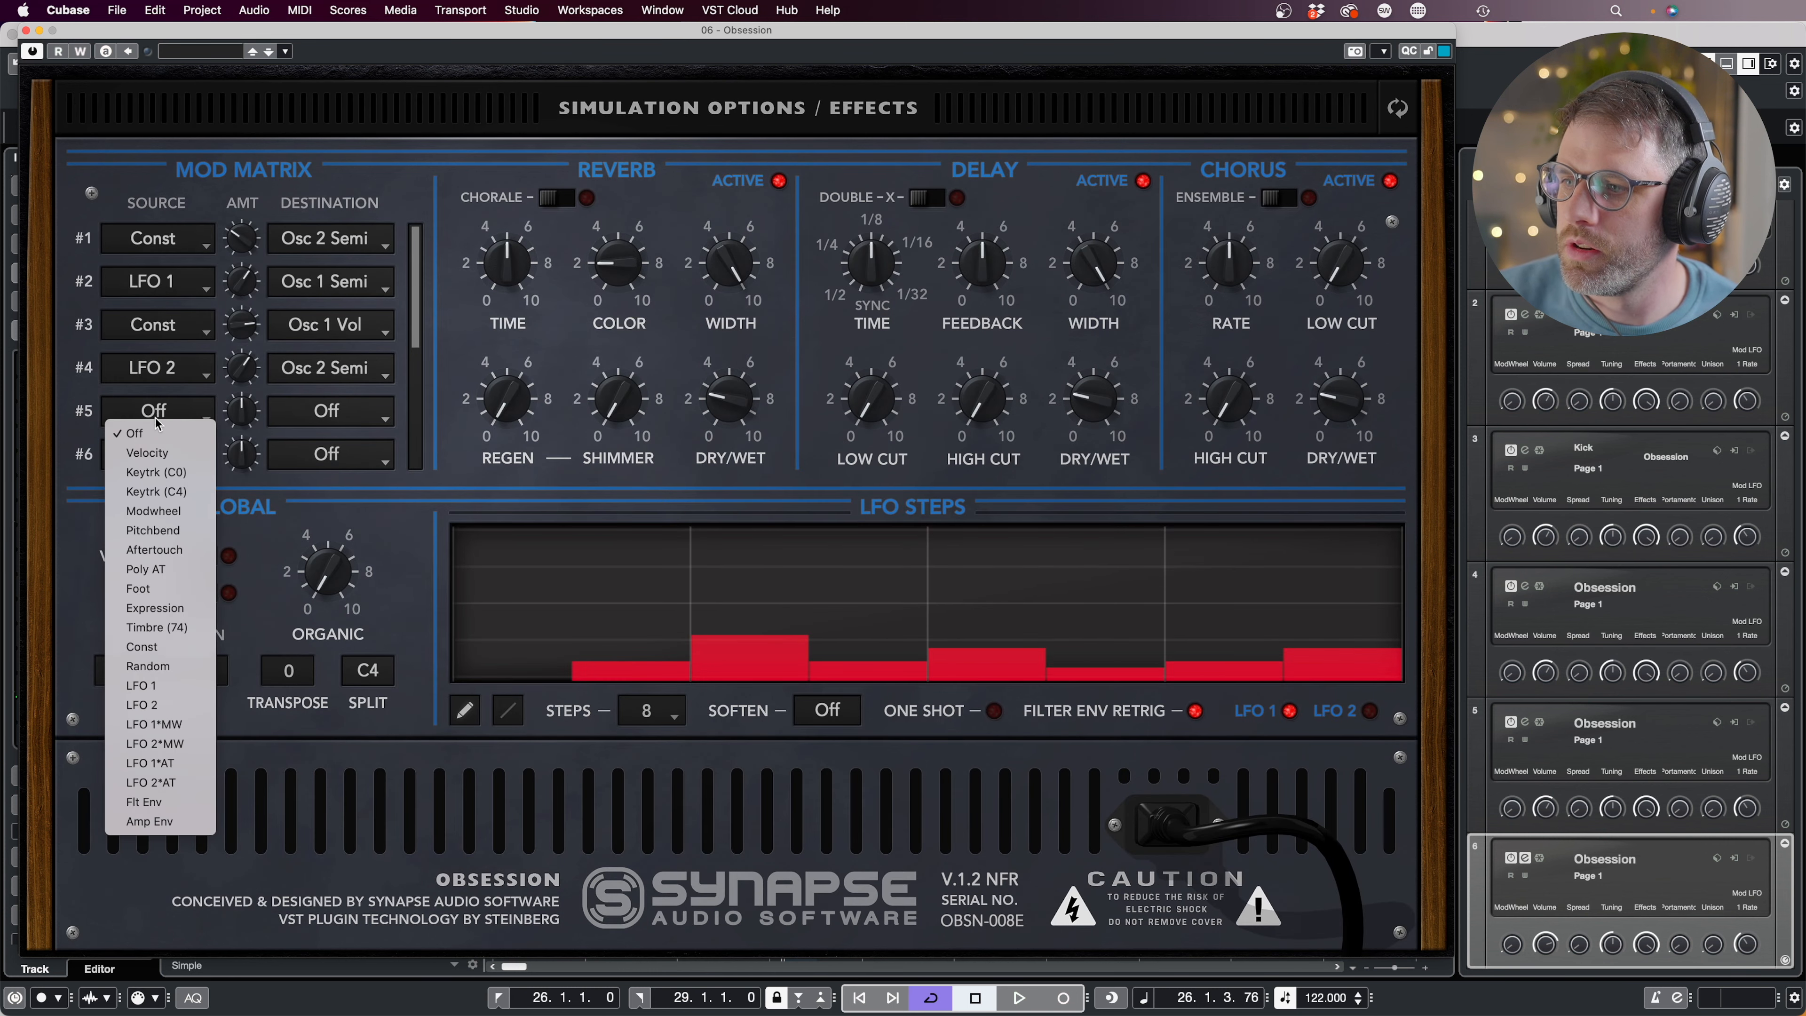
click(162, 511)
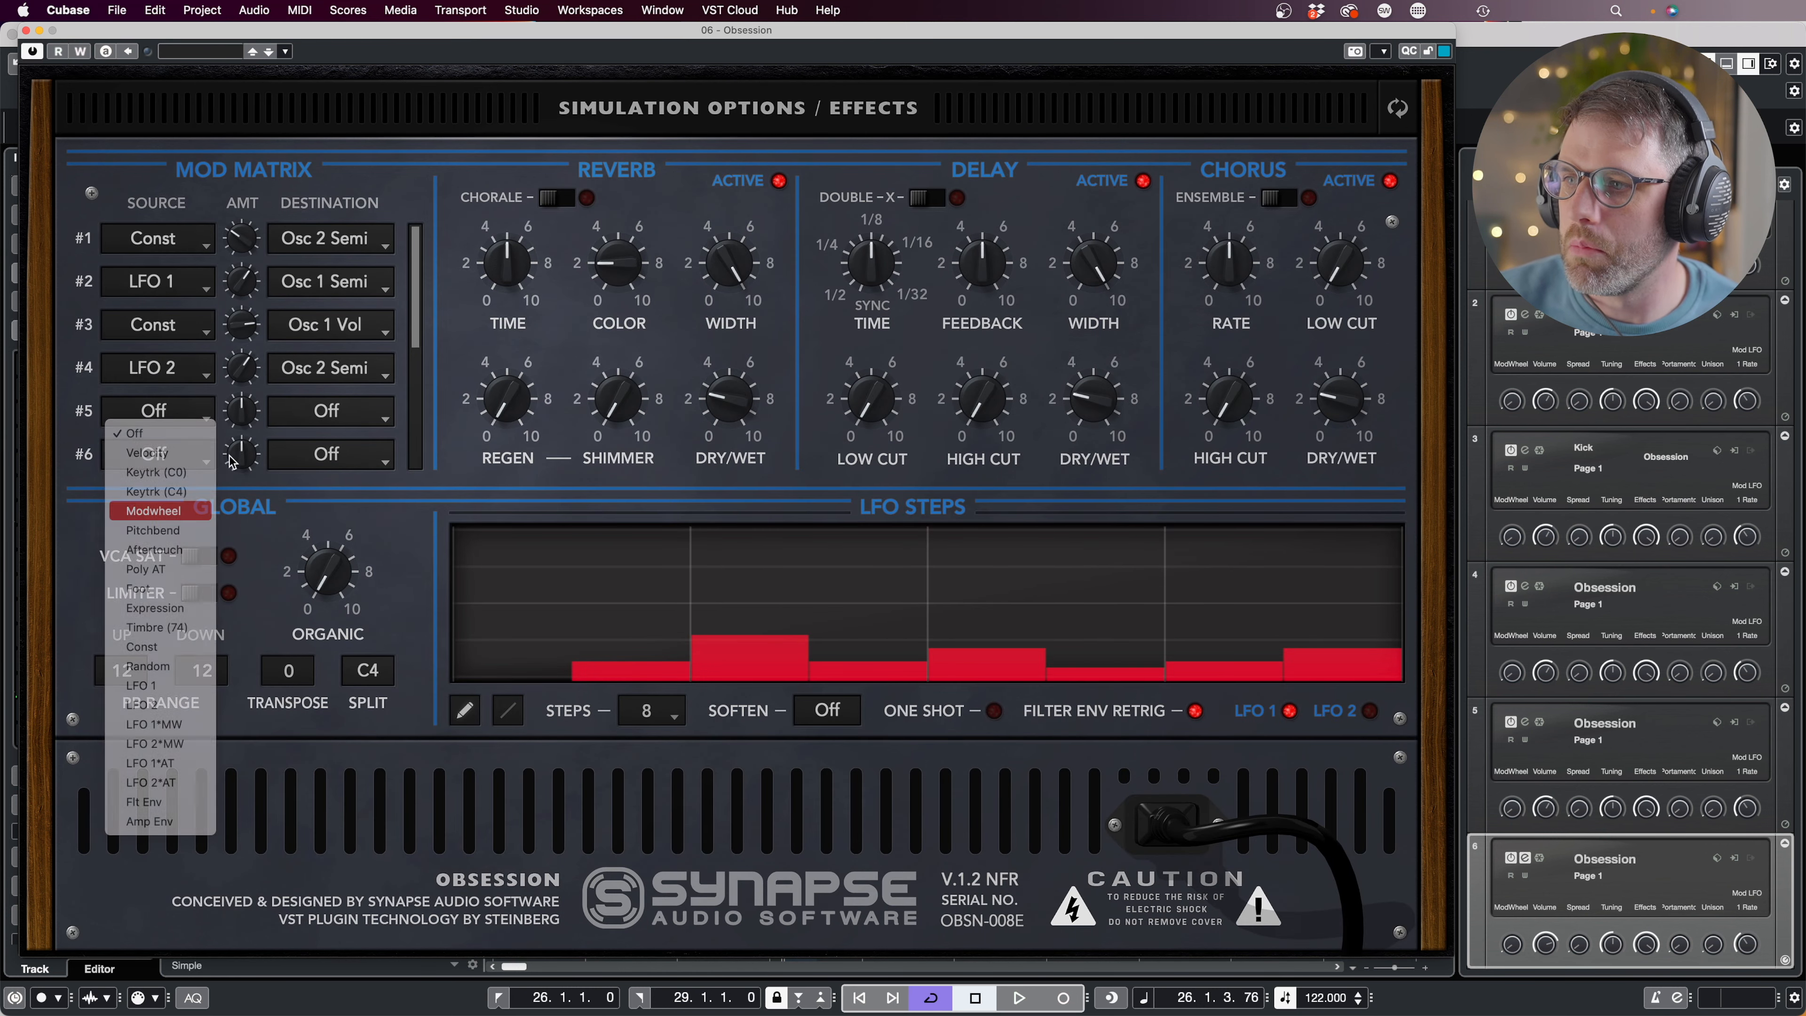
click(336, 417)
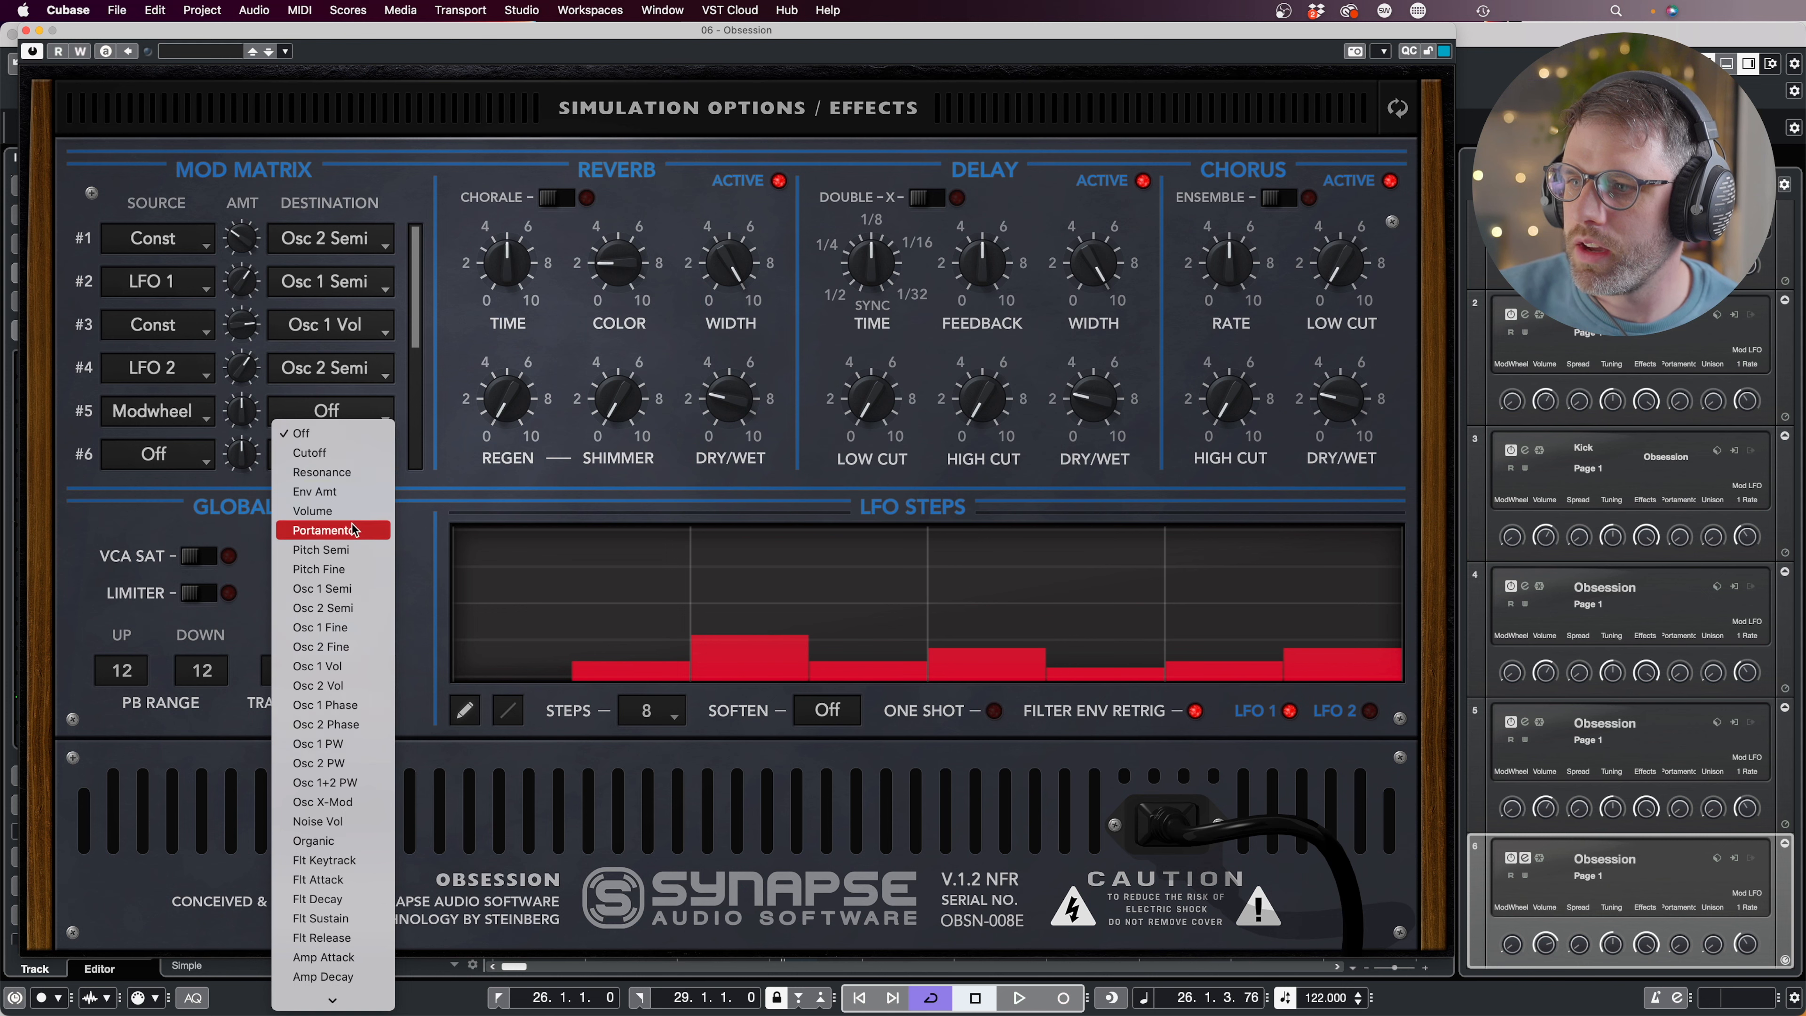
click(313, 453)
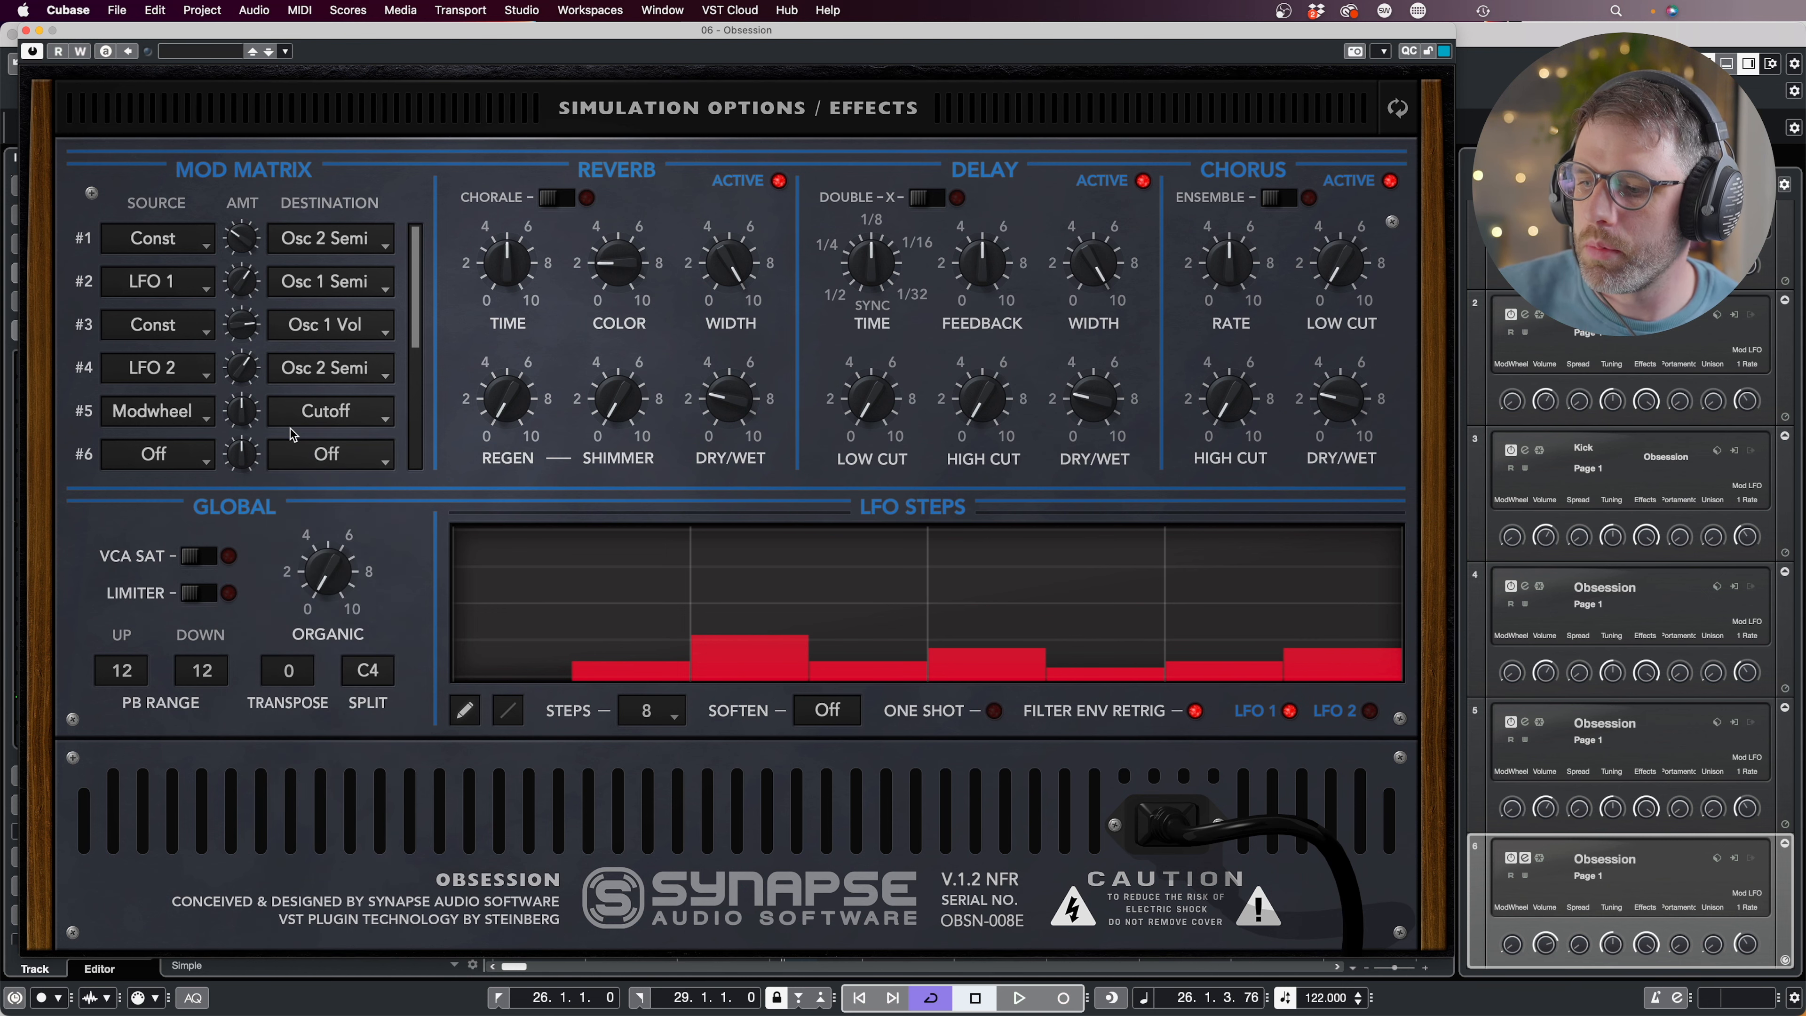
Raise slot #5's amount to roughly three o'clock, testing the mod wheel at maximum and returning it to zero.
click(640, 114)
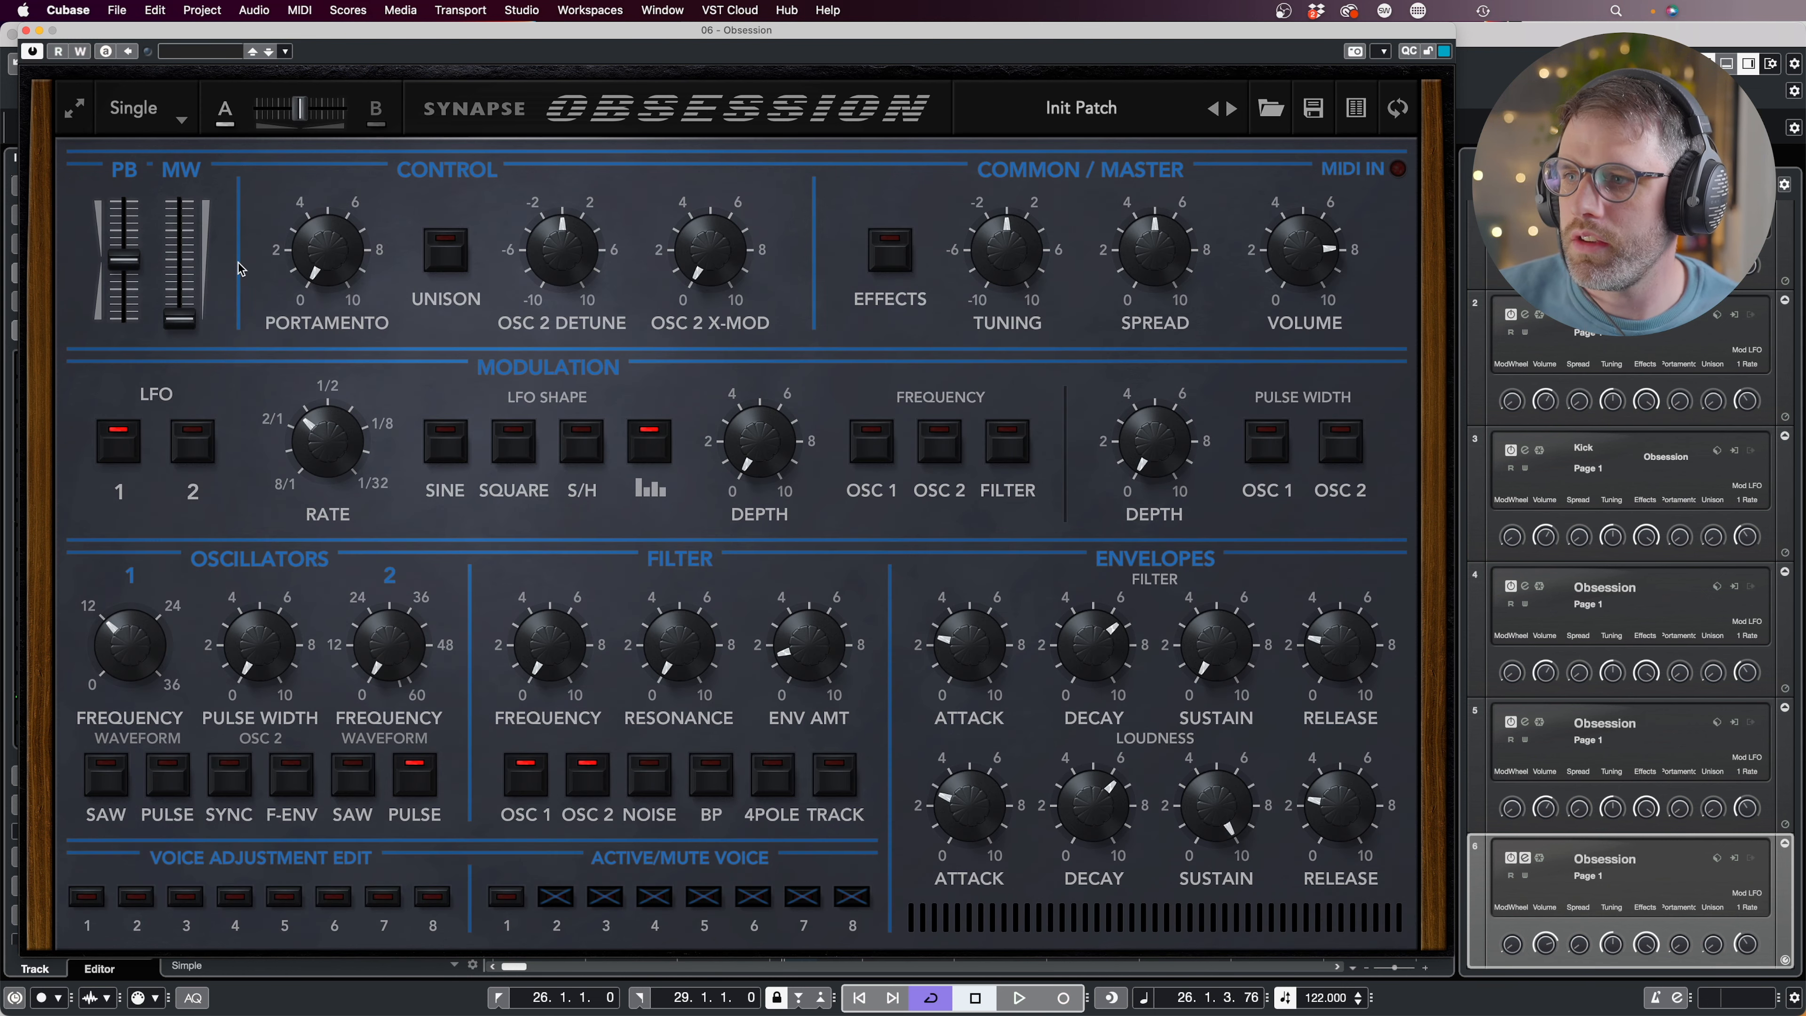
drag(190, 316, 187, 201)
click(739, 108)
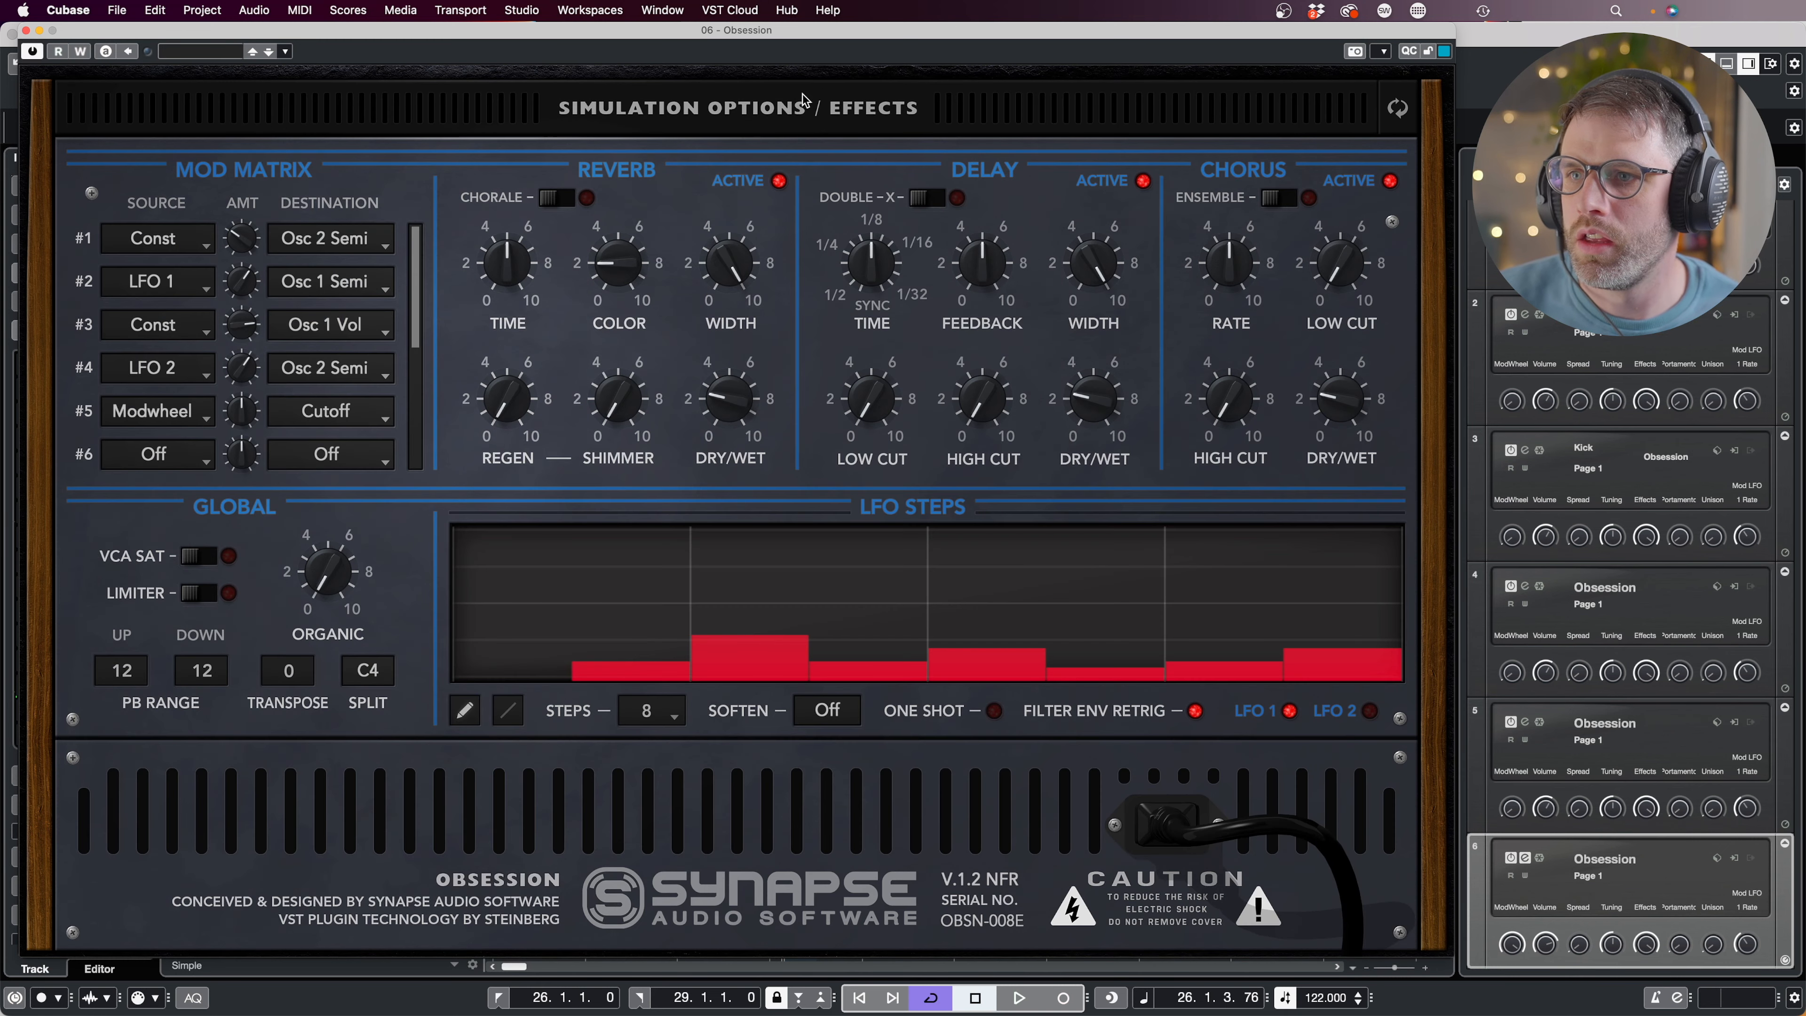
mouse_move(248, 408)
mouse_down()
mouse_move(247, 377)
mouse_move(249, 400)
mouse_up()
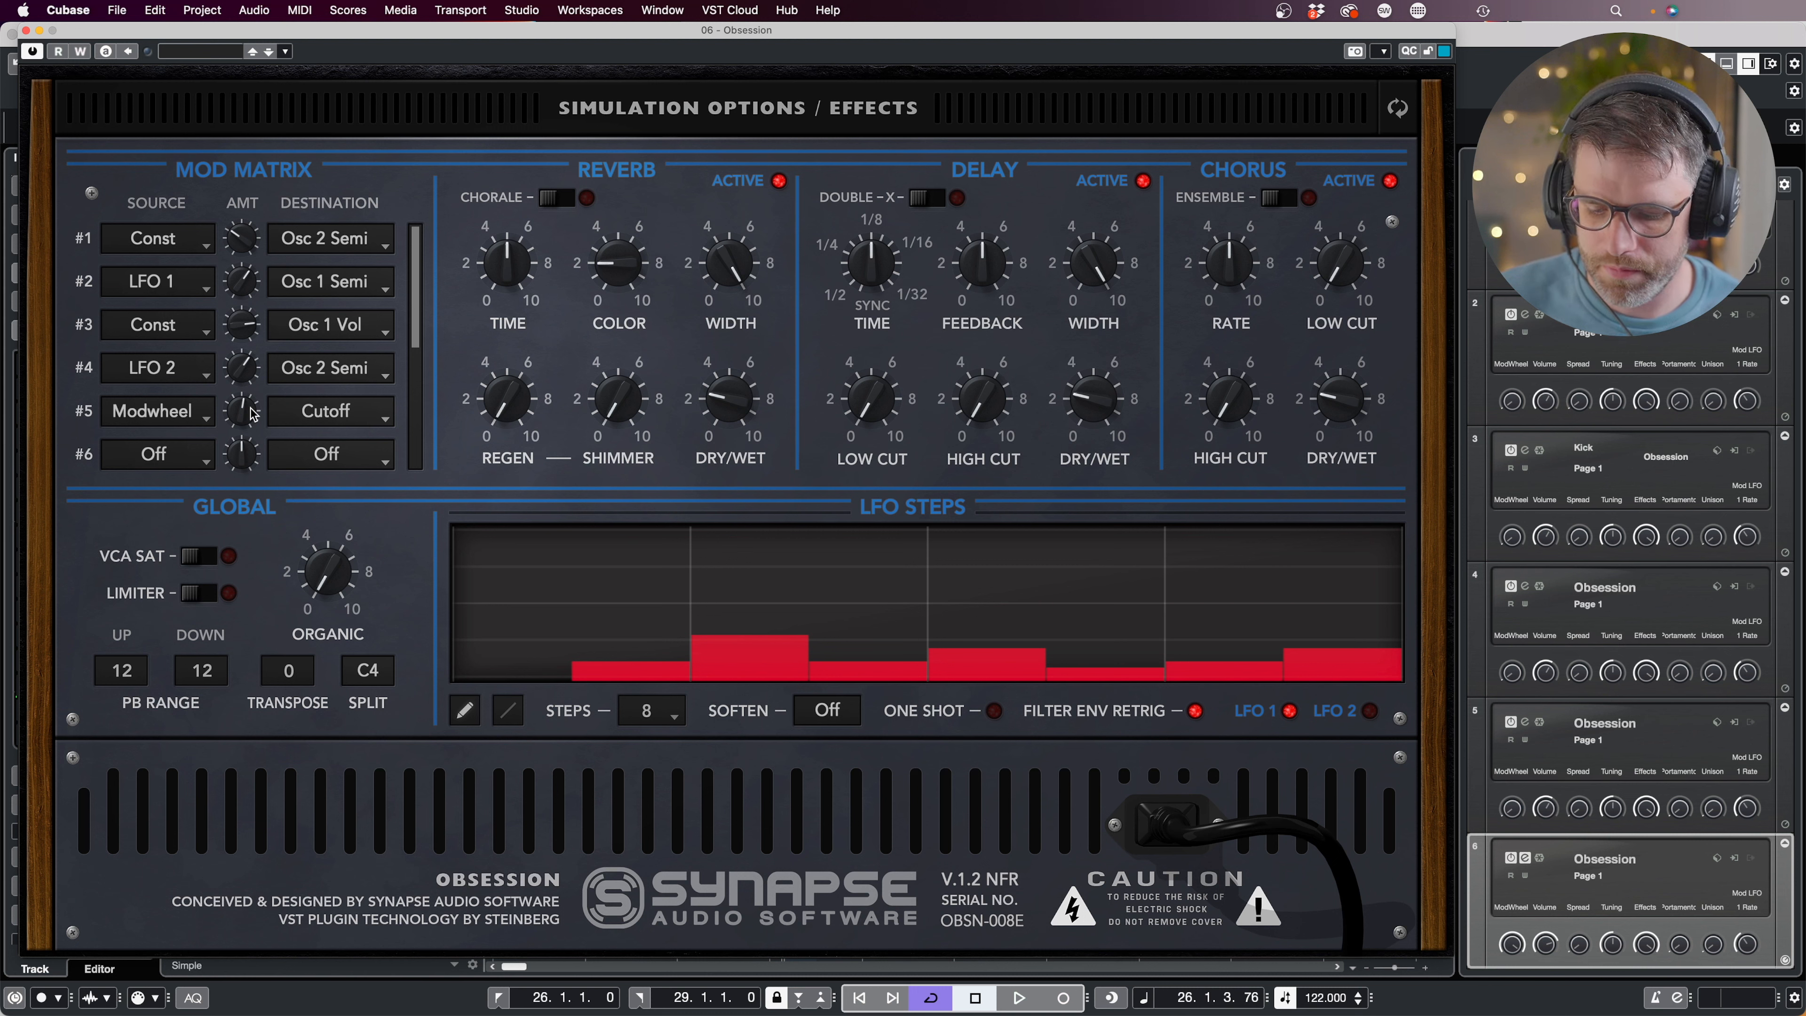
drag(251, 414, 251, 369)
click(608, 109)
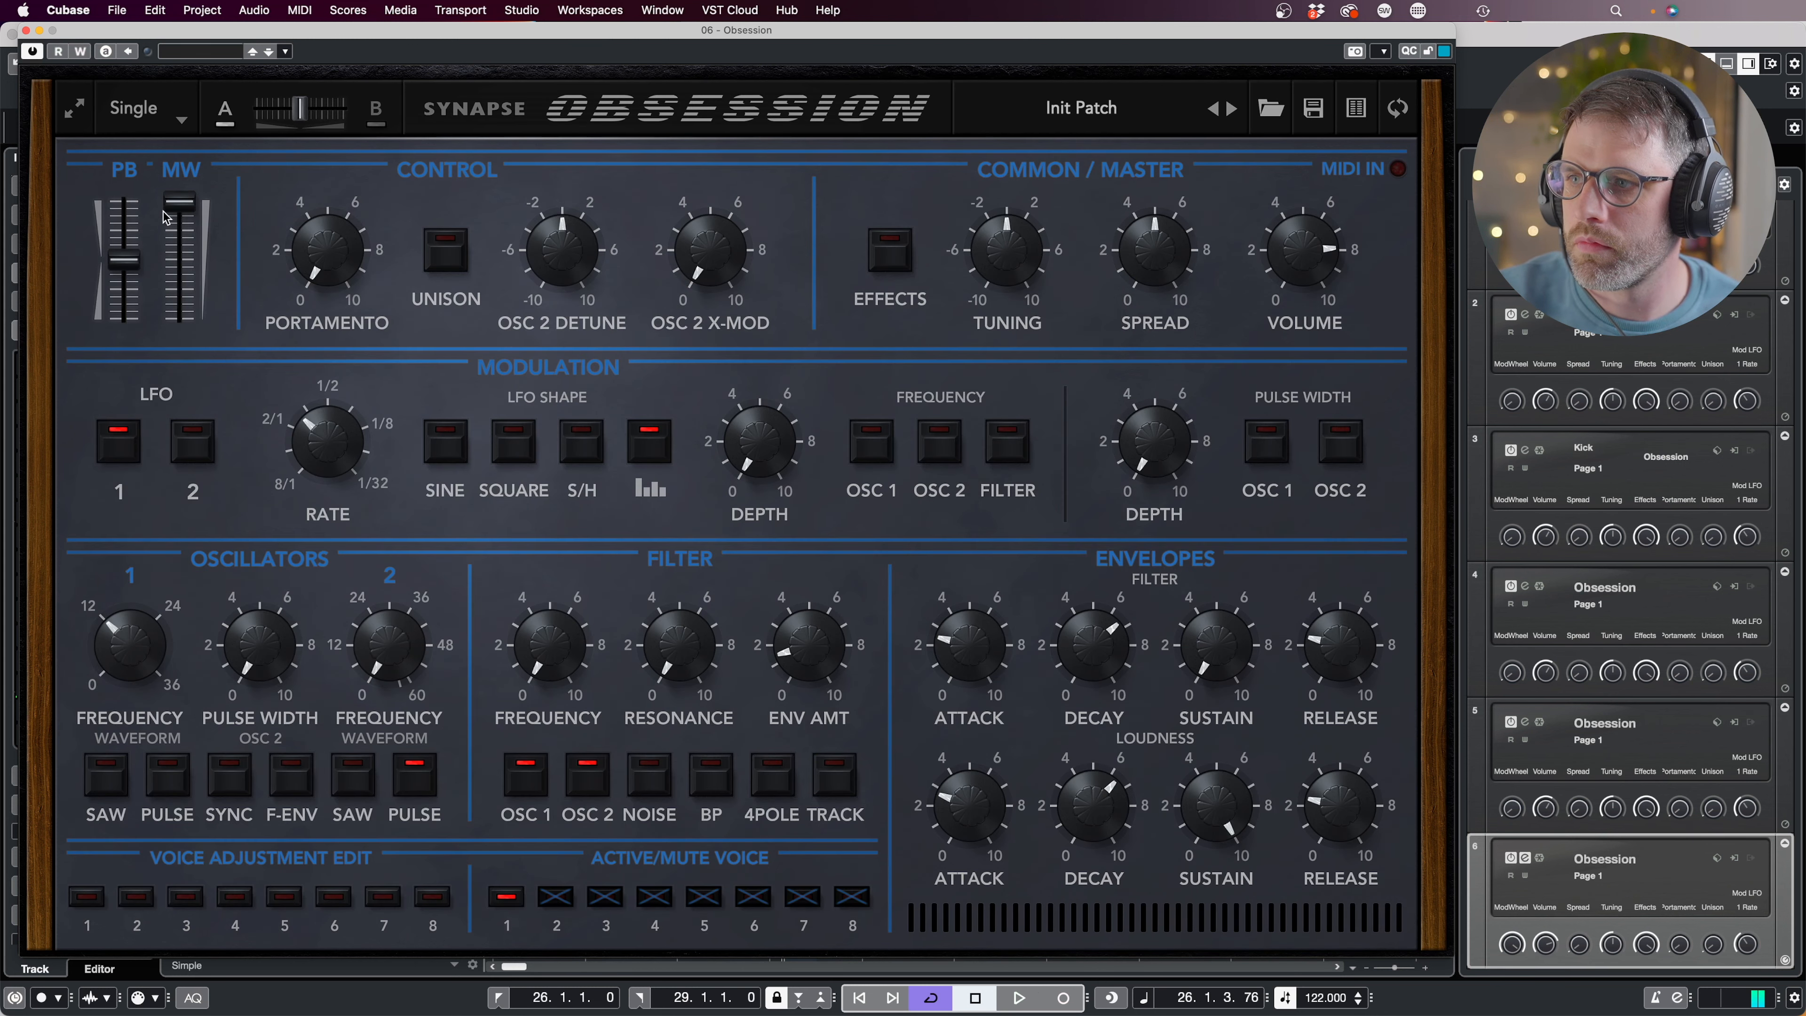
drag(168, 217, 159, 328)
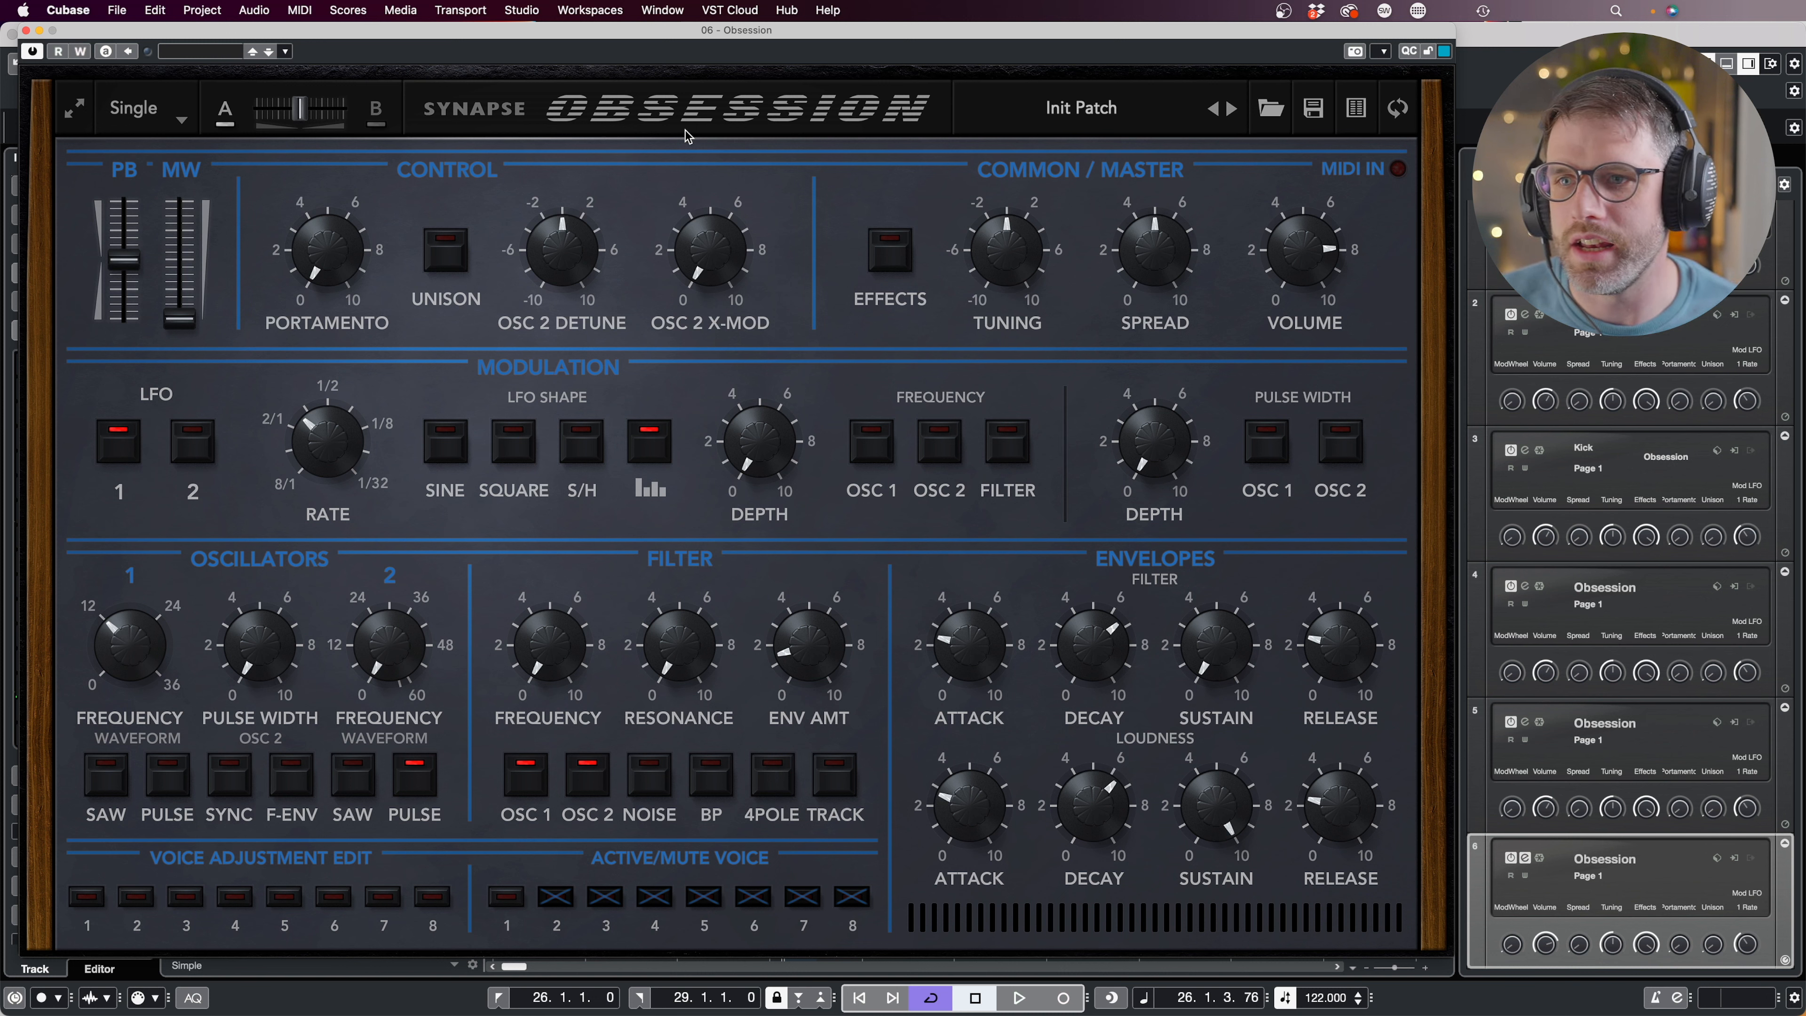
Turn on Effects with only the reverb active, raising its time and color to about 5.6 and its dry/wet slightly.
click(898, 261)
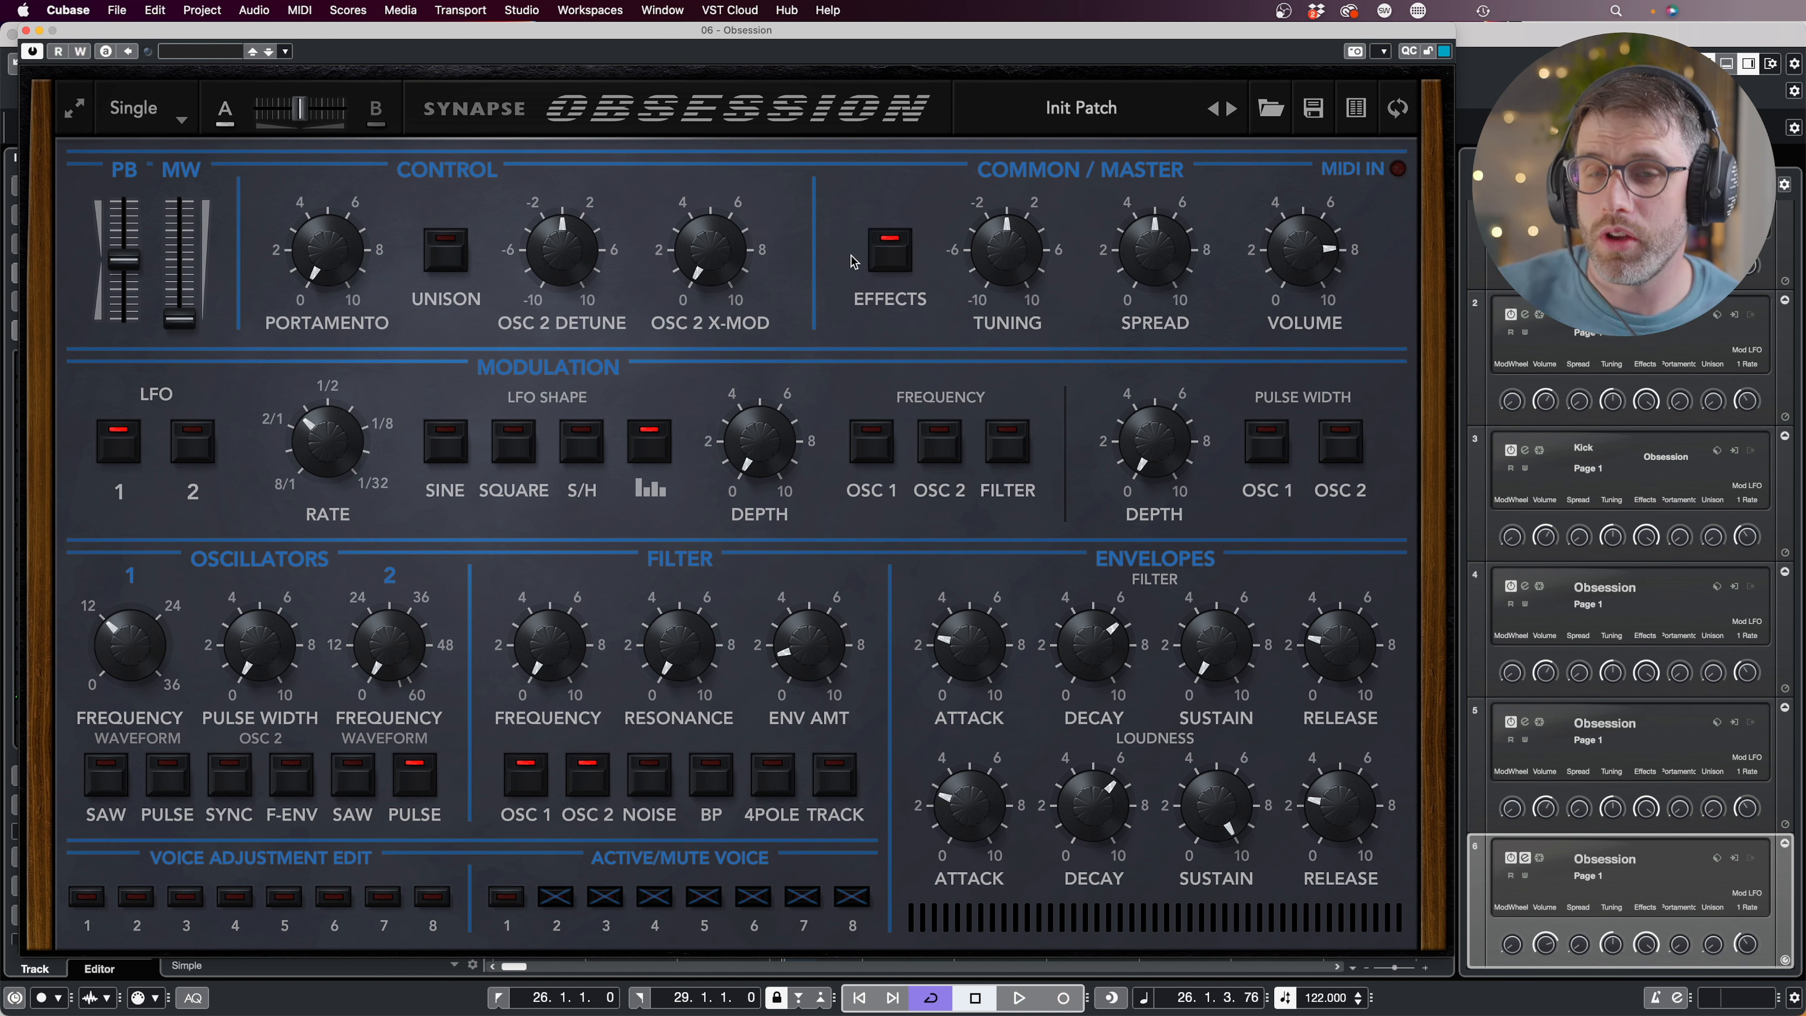
click(828, 126)
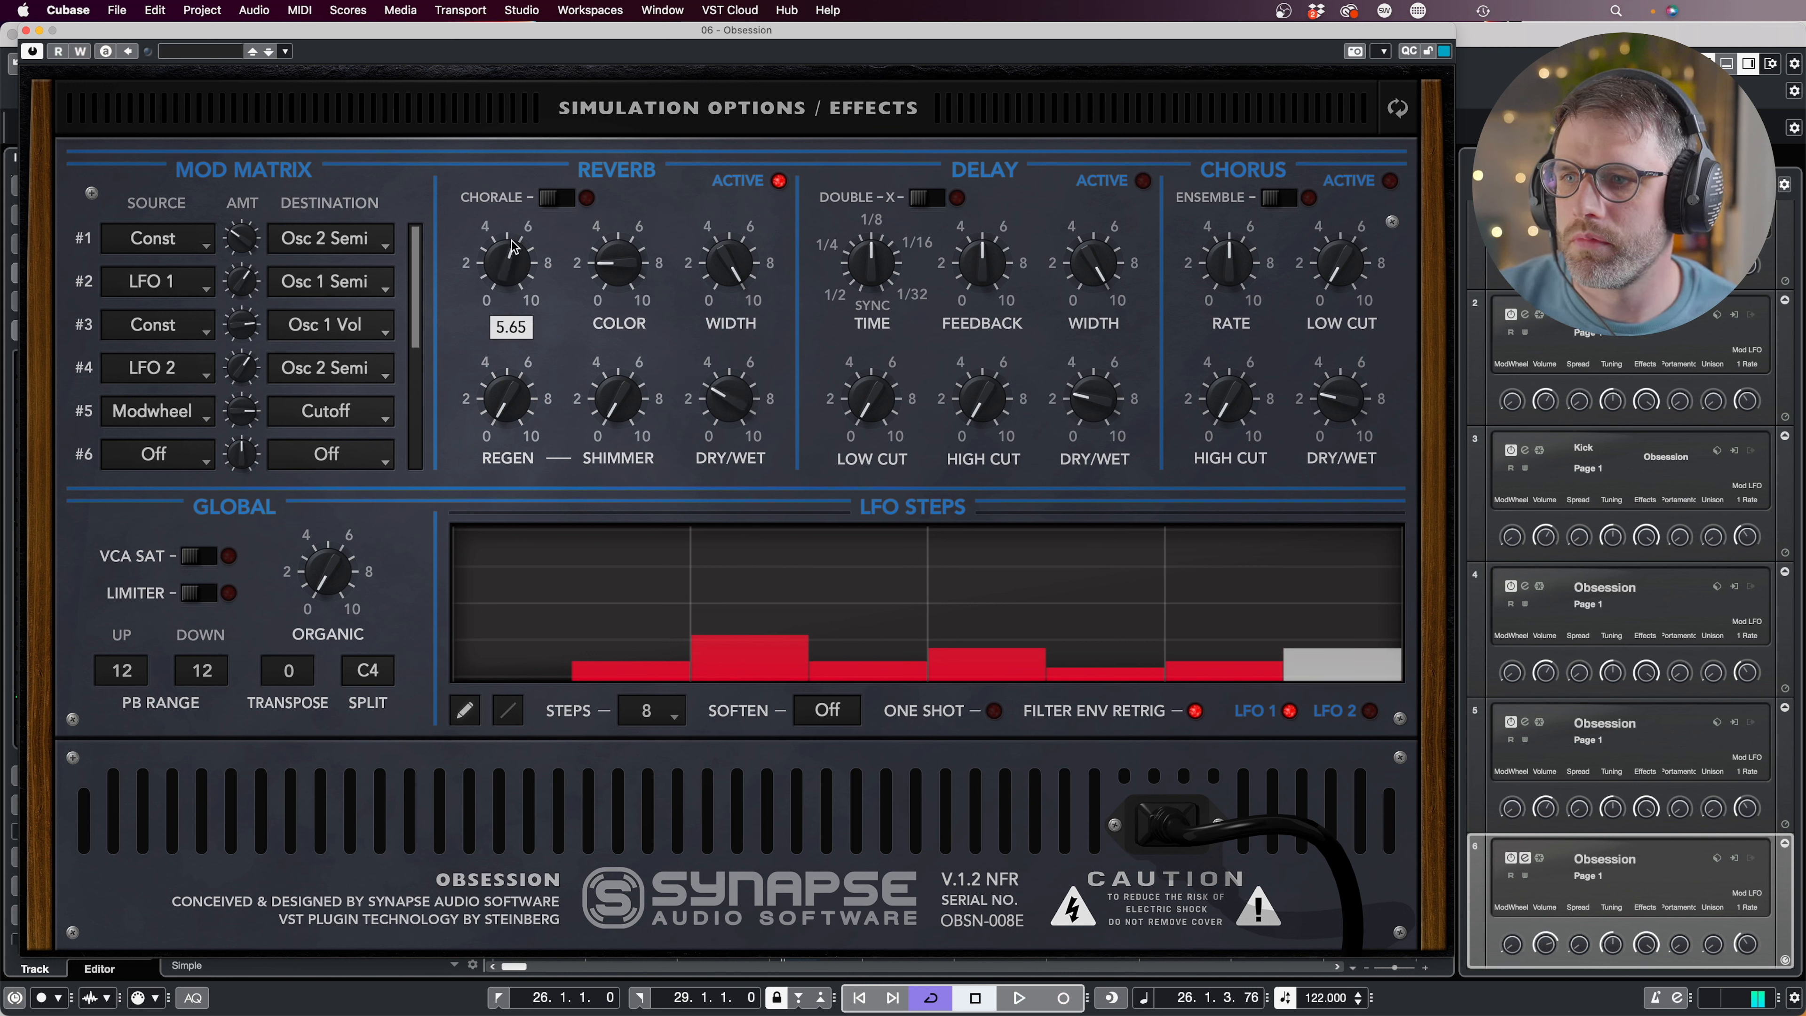
mouse_move(640, 241)
drag(640, 242, 634, 150)
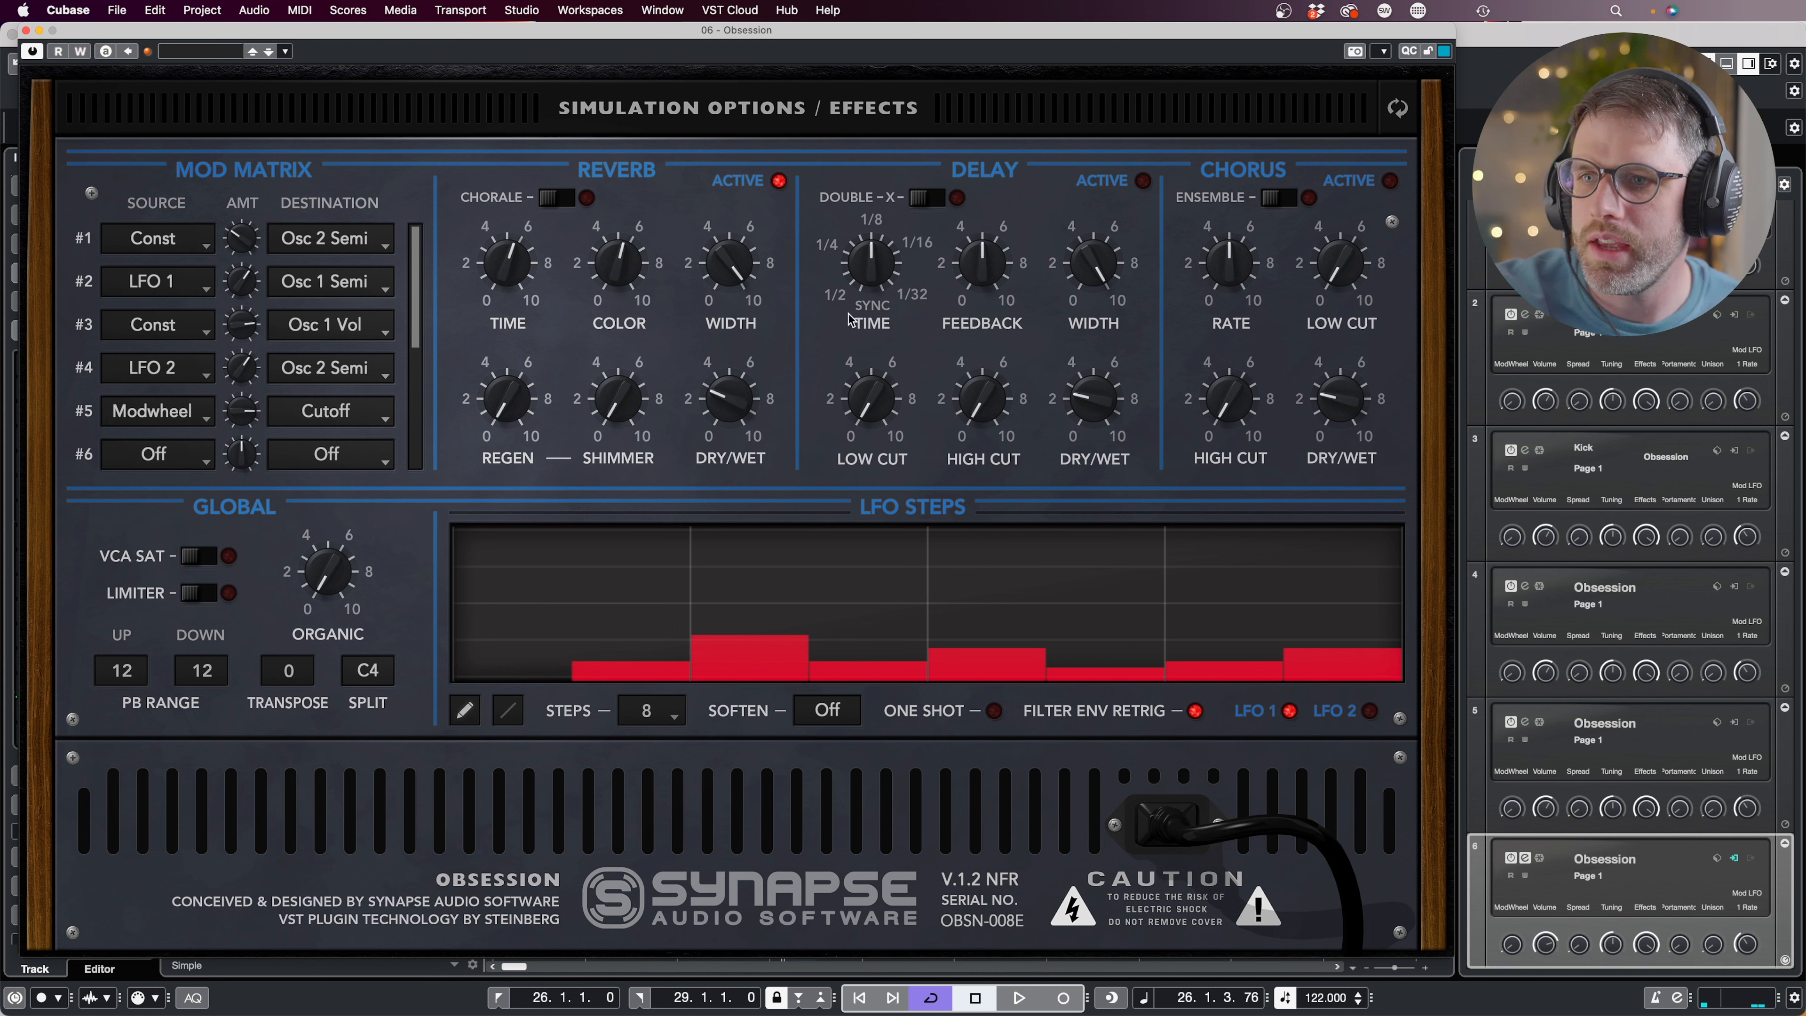
Activate the delay with Double-X on, set its time between 1/4 and 1/8, and raise its low cut to about 4.
click(1142, 180)
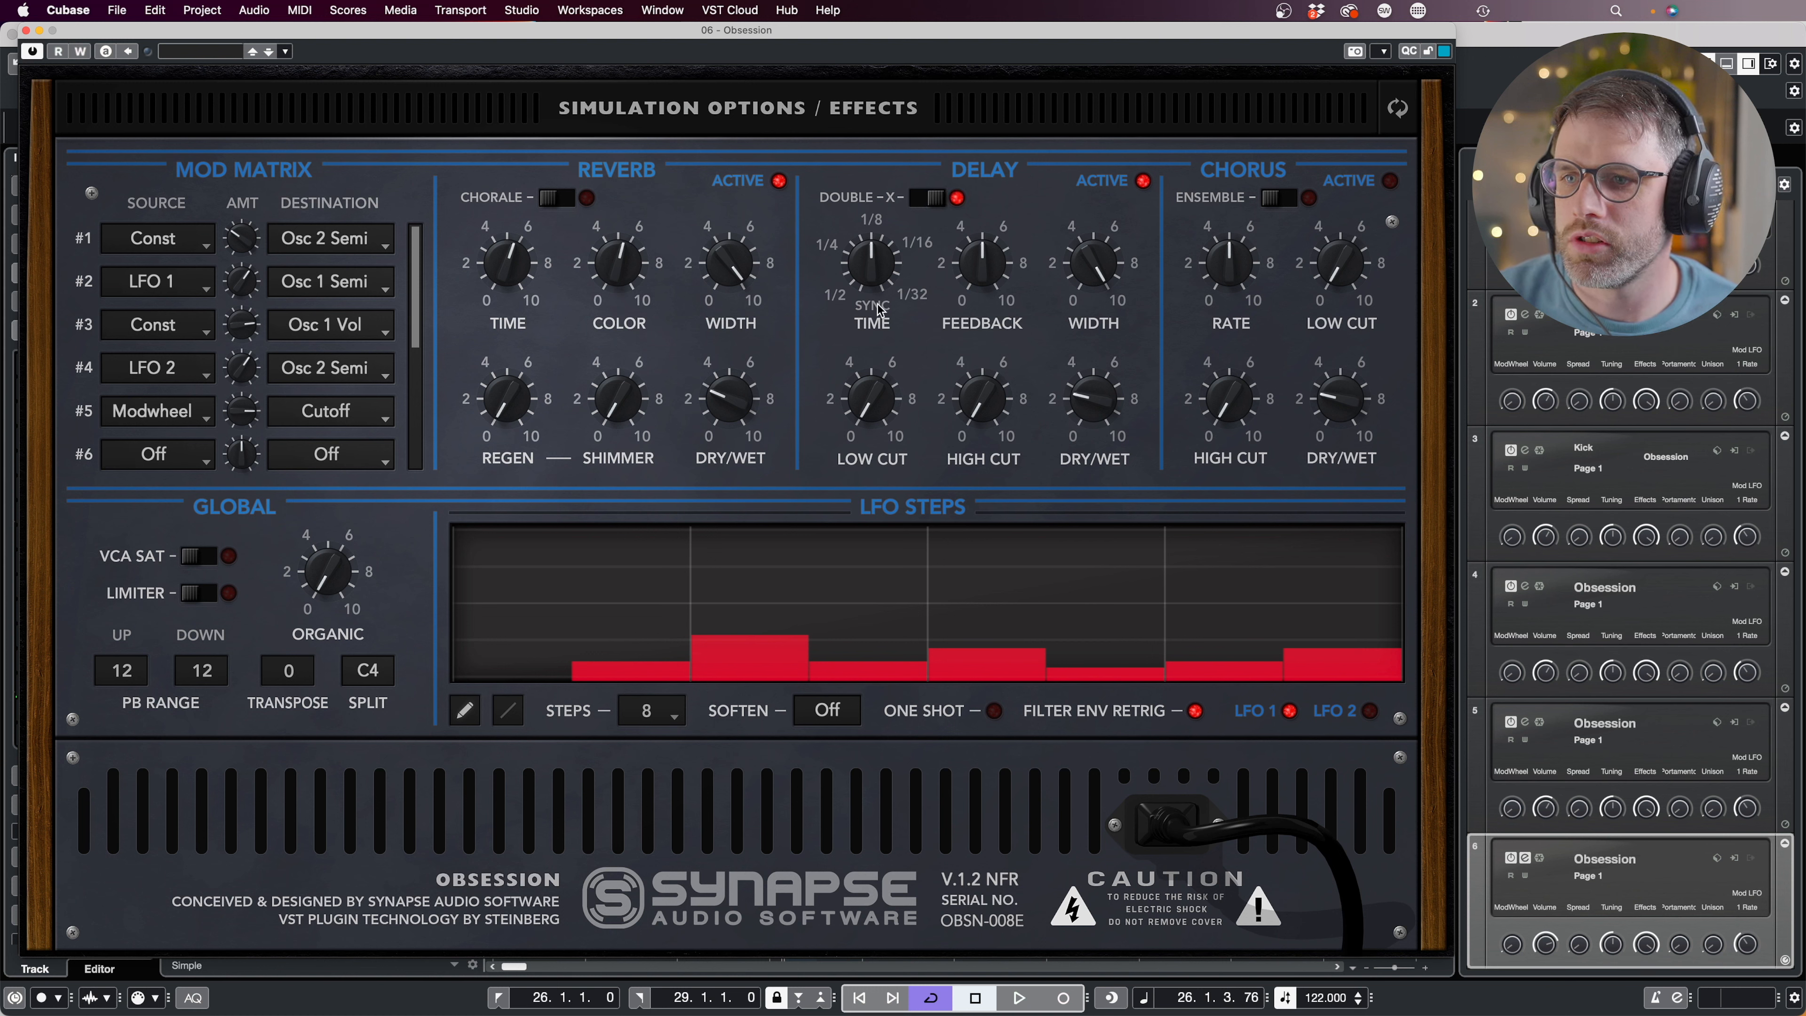
drag(868, 267, 871, 275)
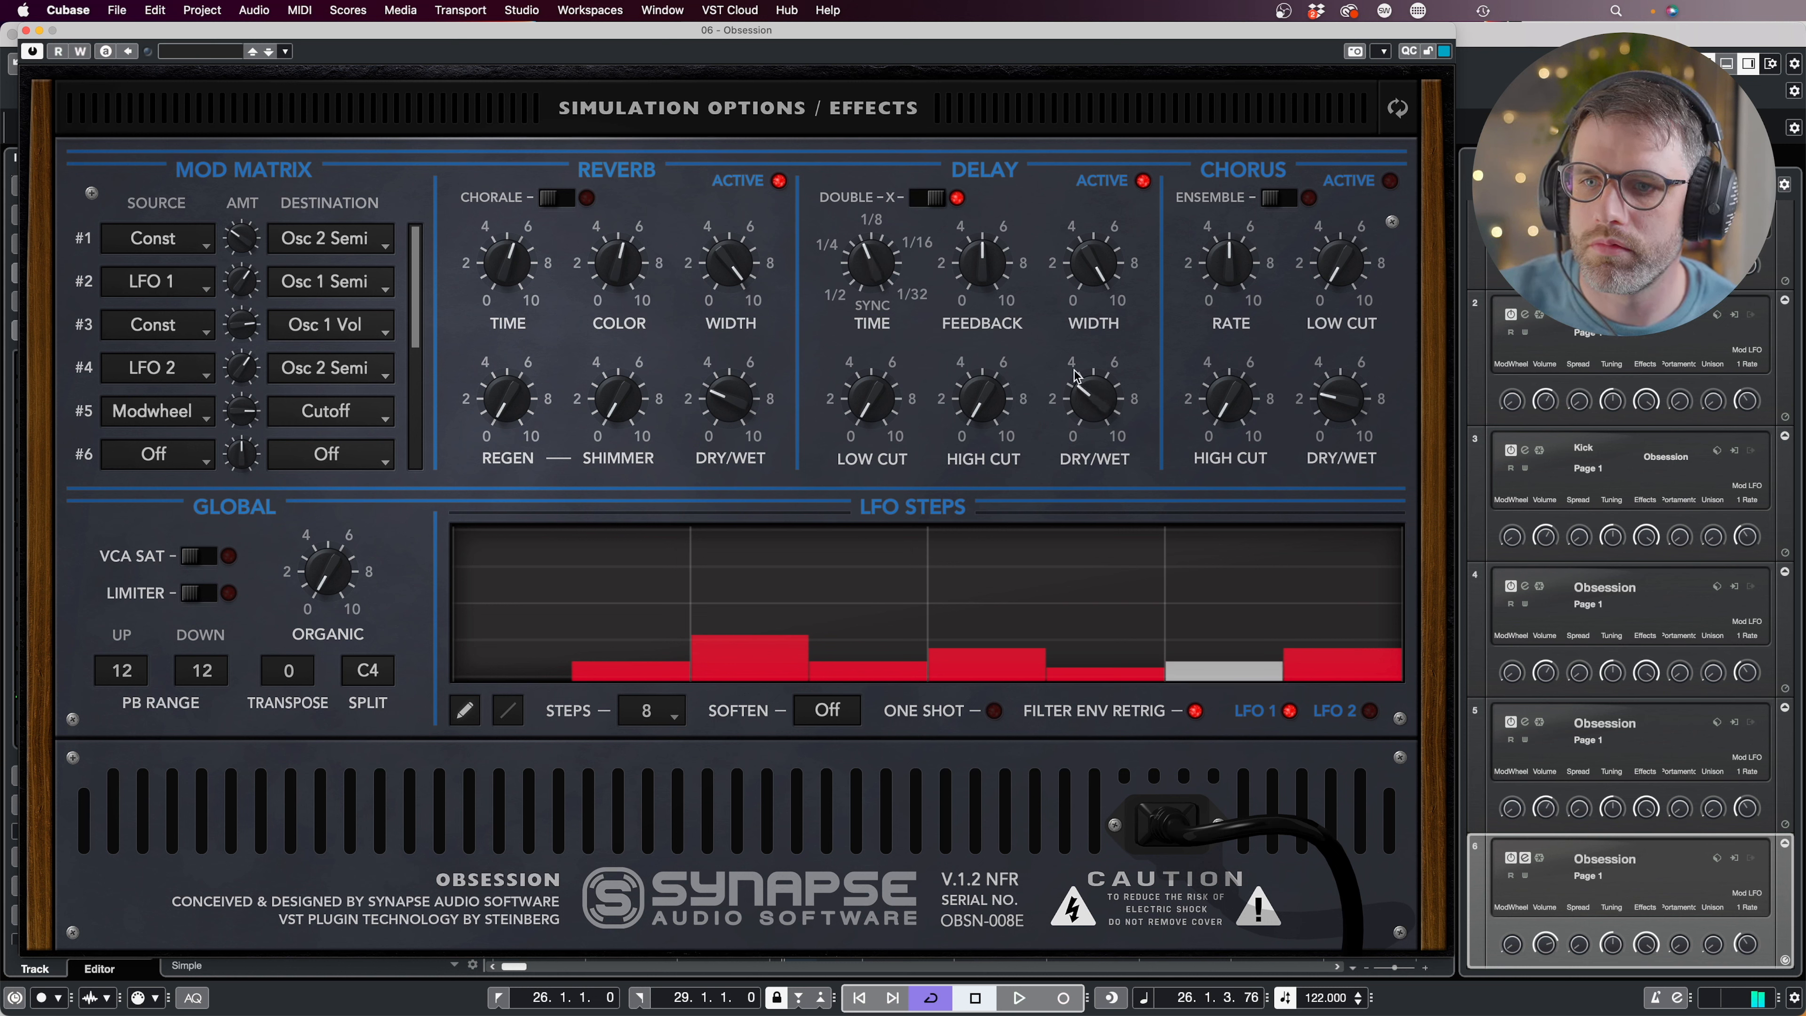
drag(869, 399, 865, 328)
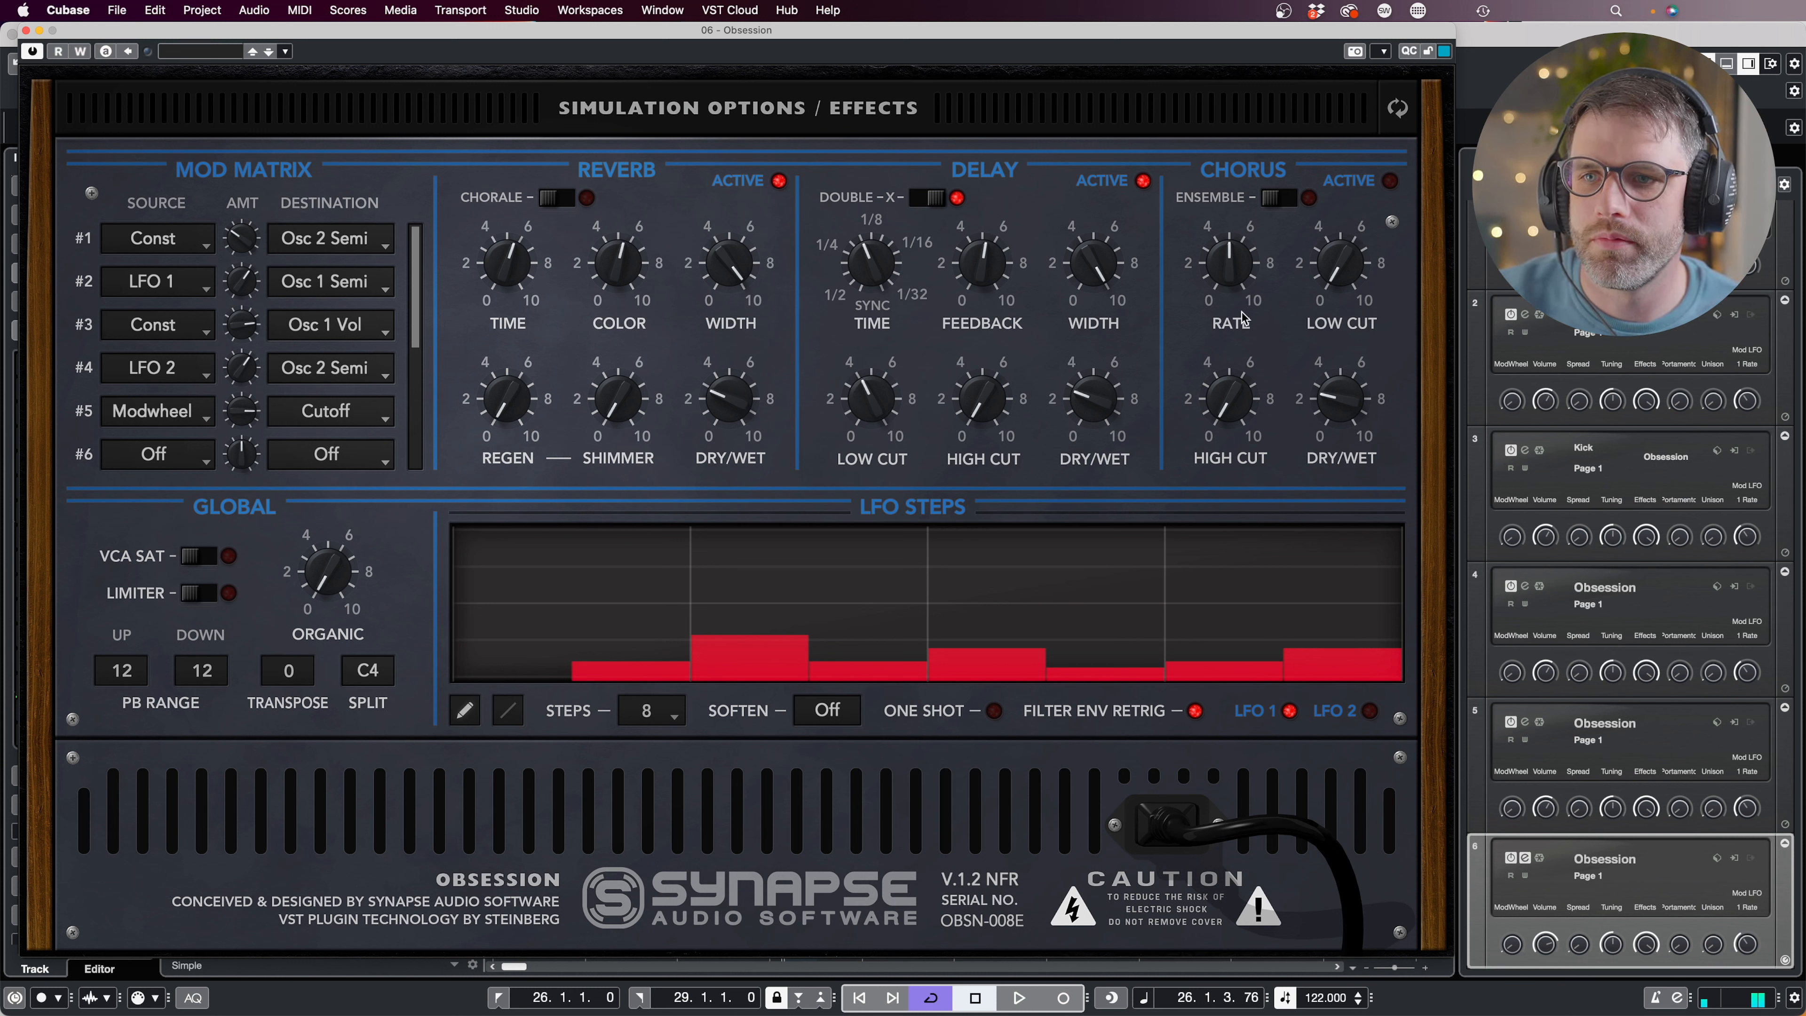
Turn on the chorus and sweep the mod wheel to audition the patch, returning it to zero.
click(1391, 182)
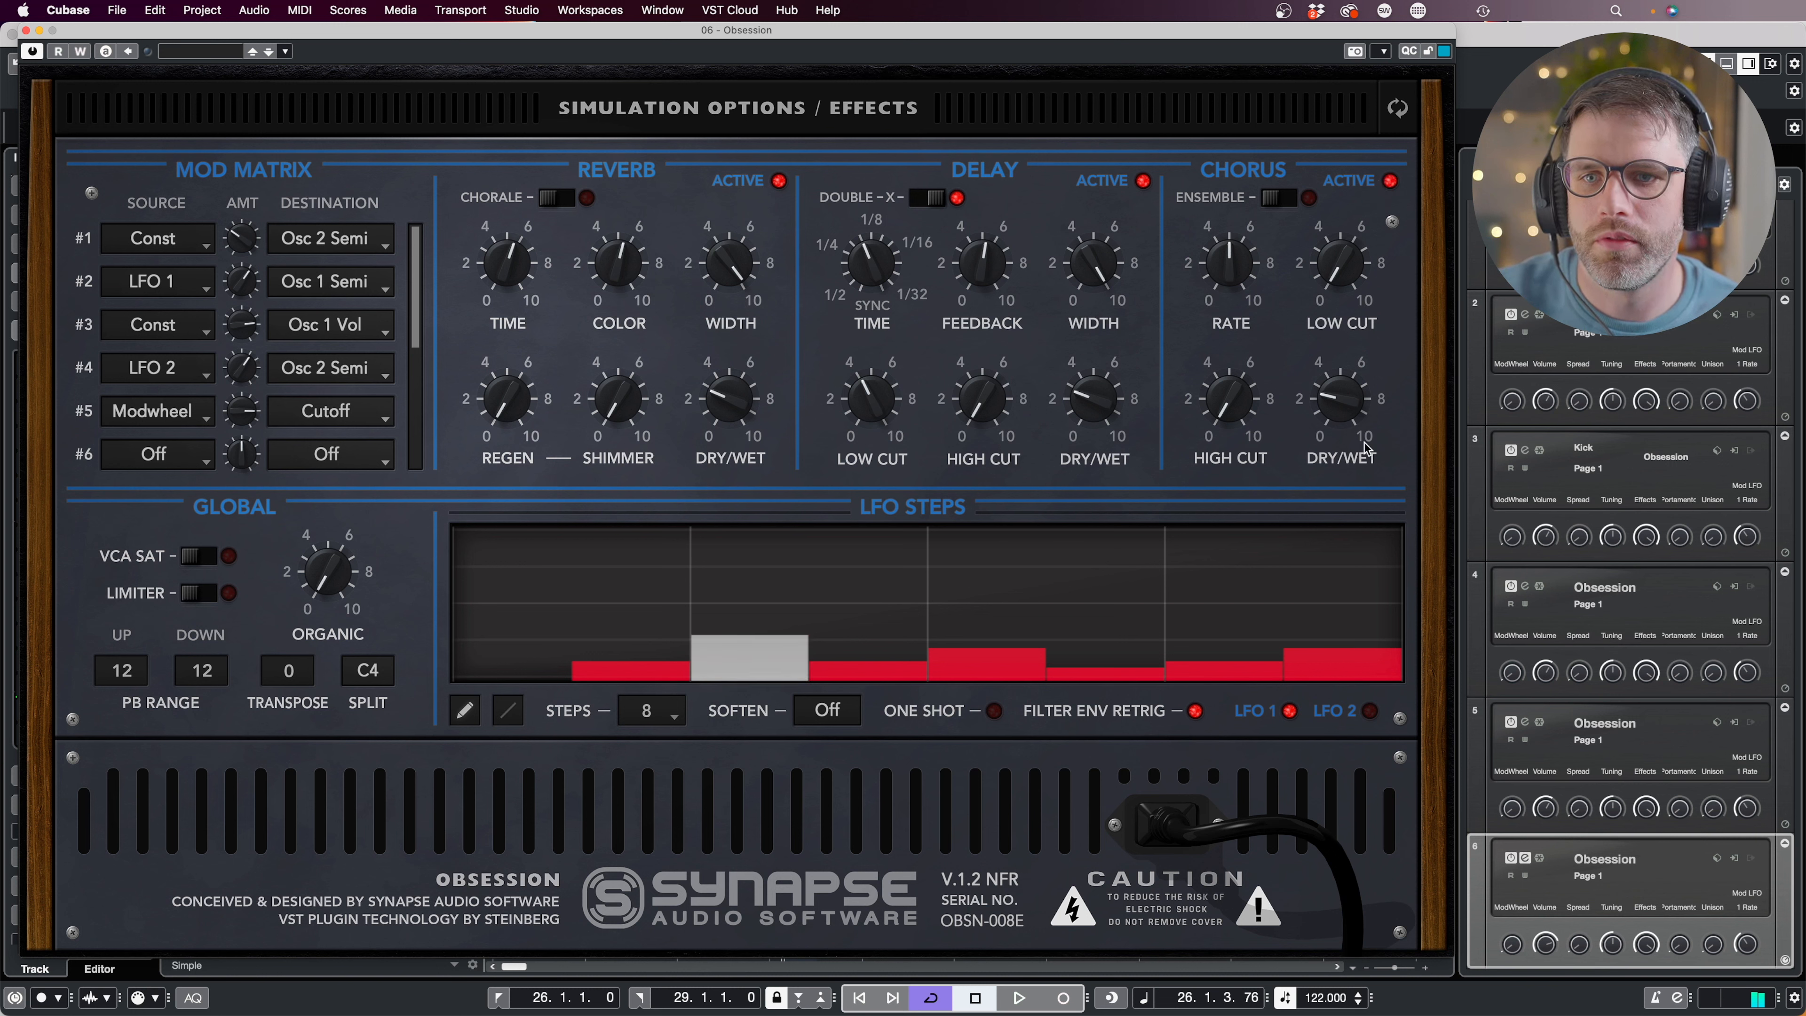
mouse_move(1340, 419)
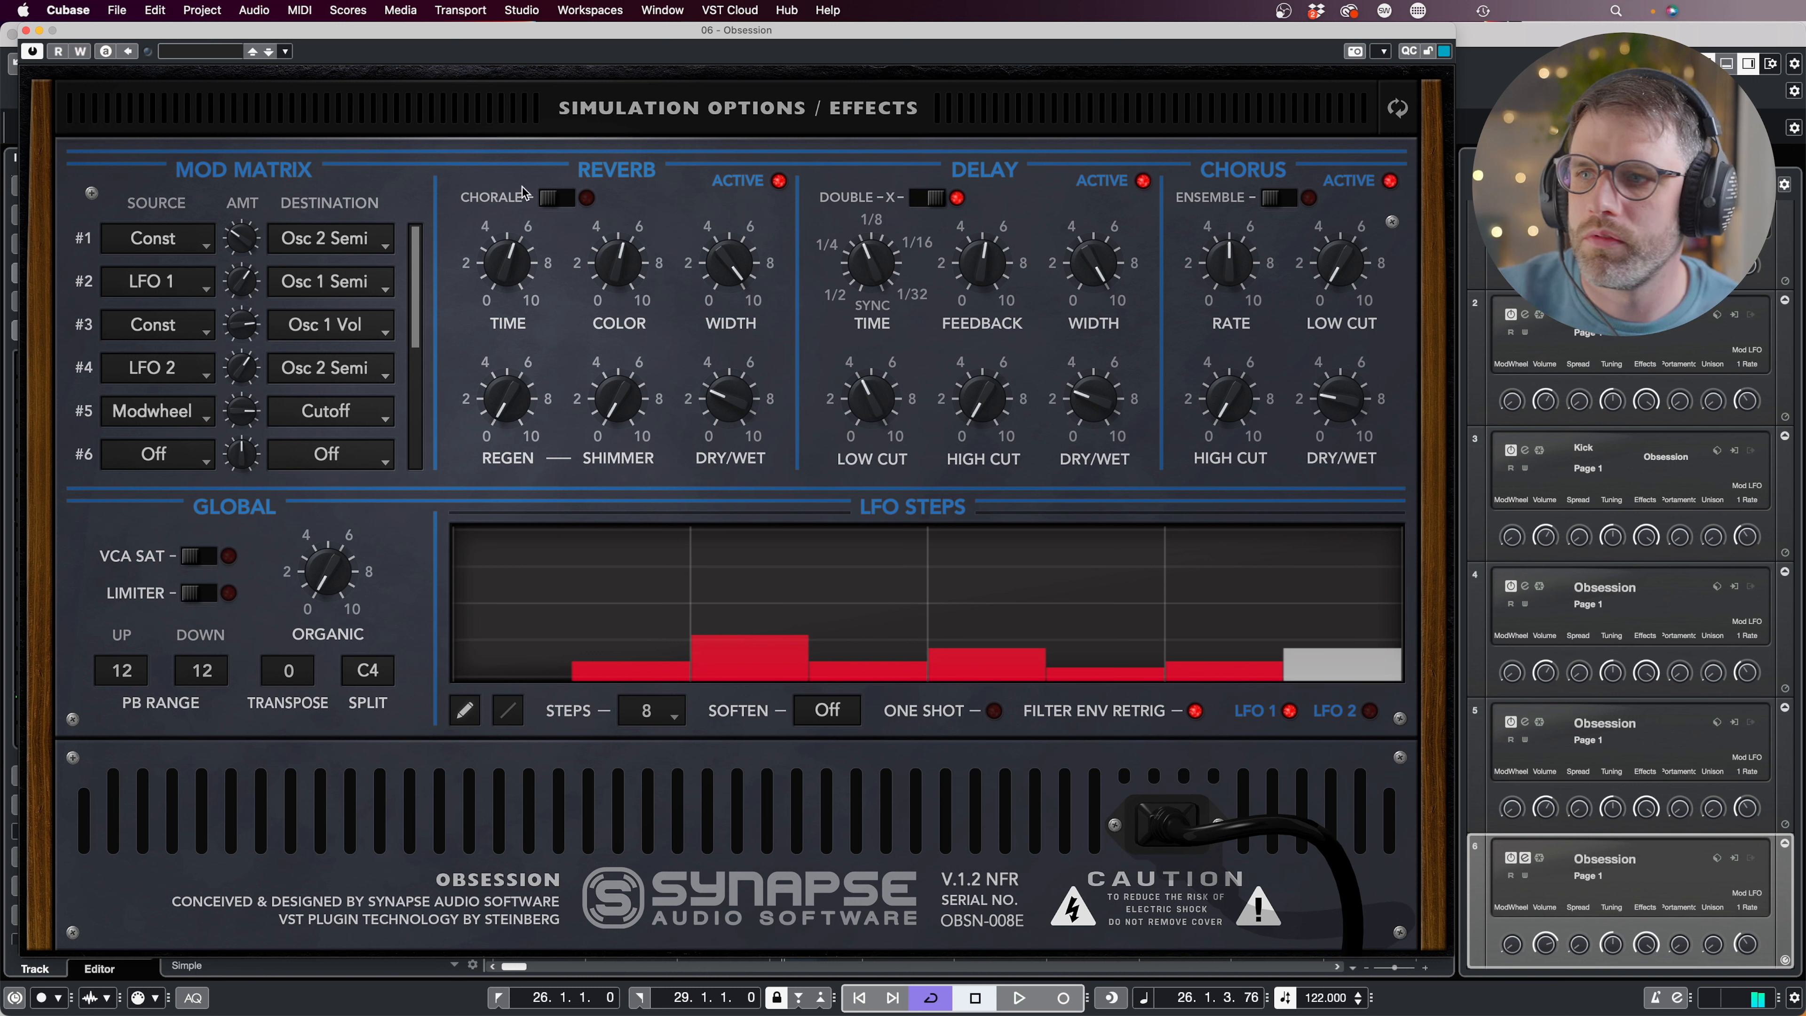
click(665, 121)
drag(174, 273, 203, 334)
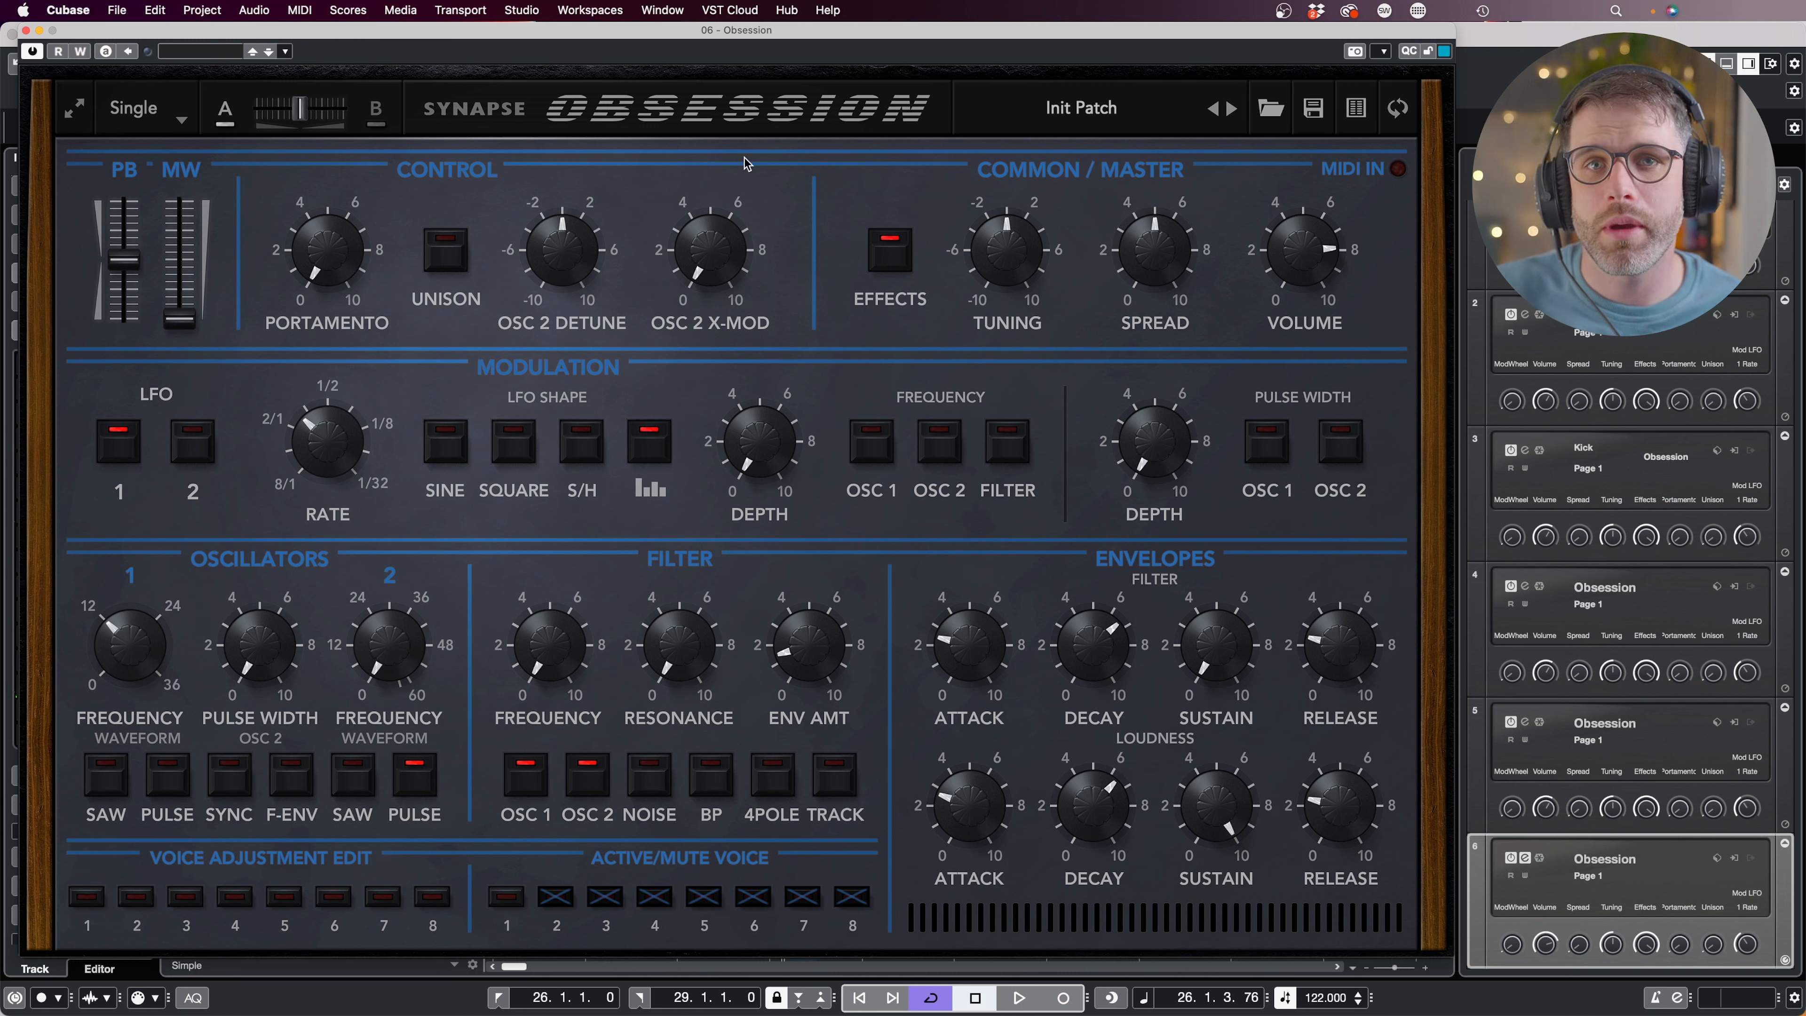